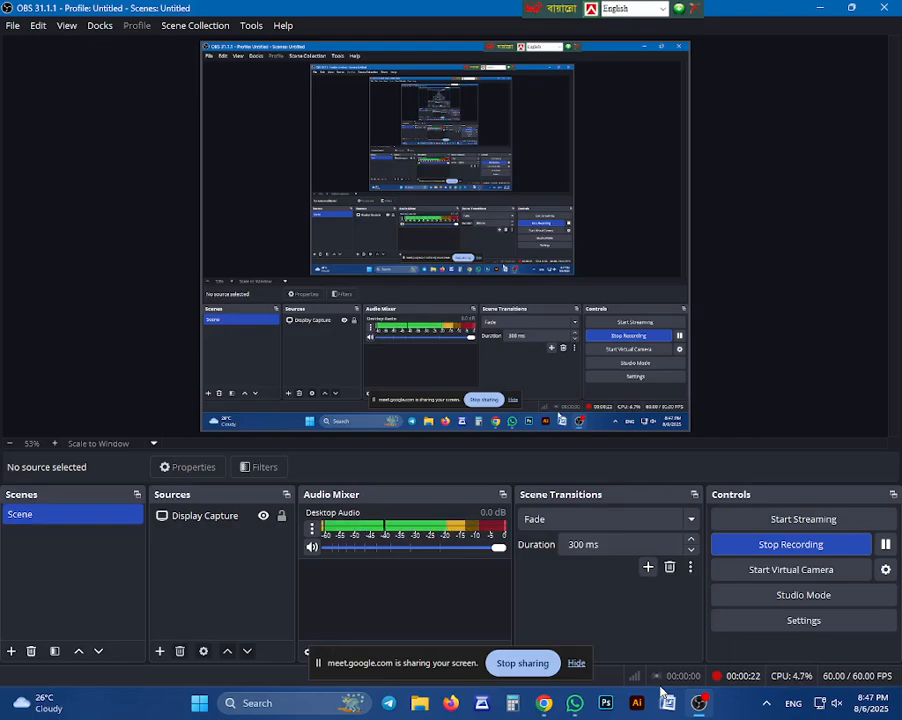
Create a new Microsoft Office Word document on the desktop under its default name and open it.
{"action": "left_click", "coordinate": [821, 8]}
{"action": "right_click", "coordinate": [250, 157]}
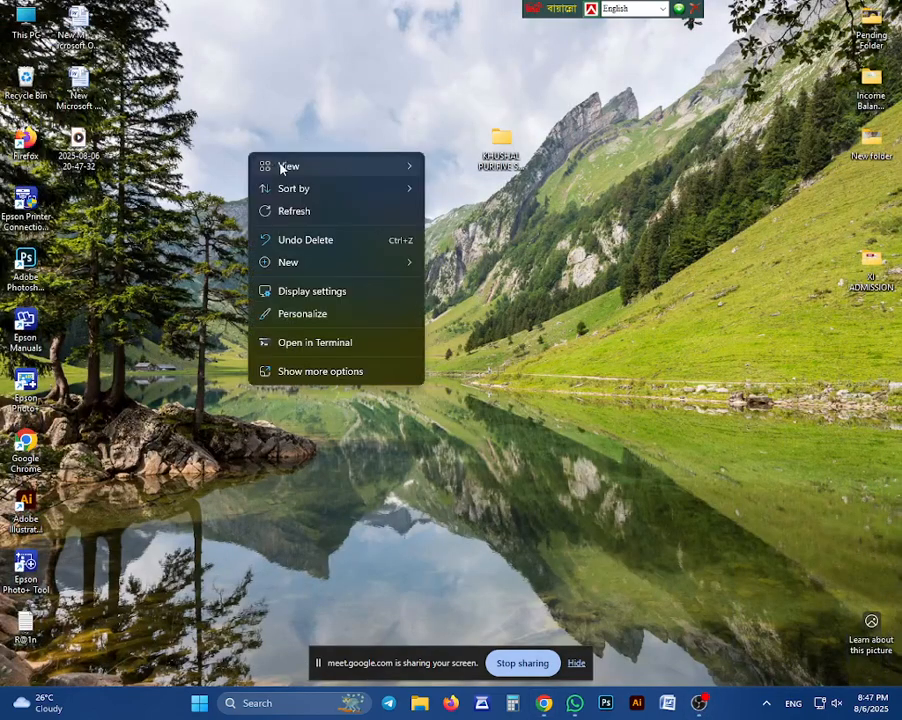
{"action": "mouse_move", "coordinate": [362, 268]}
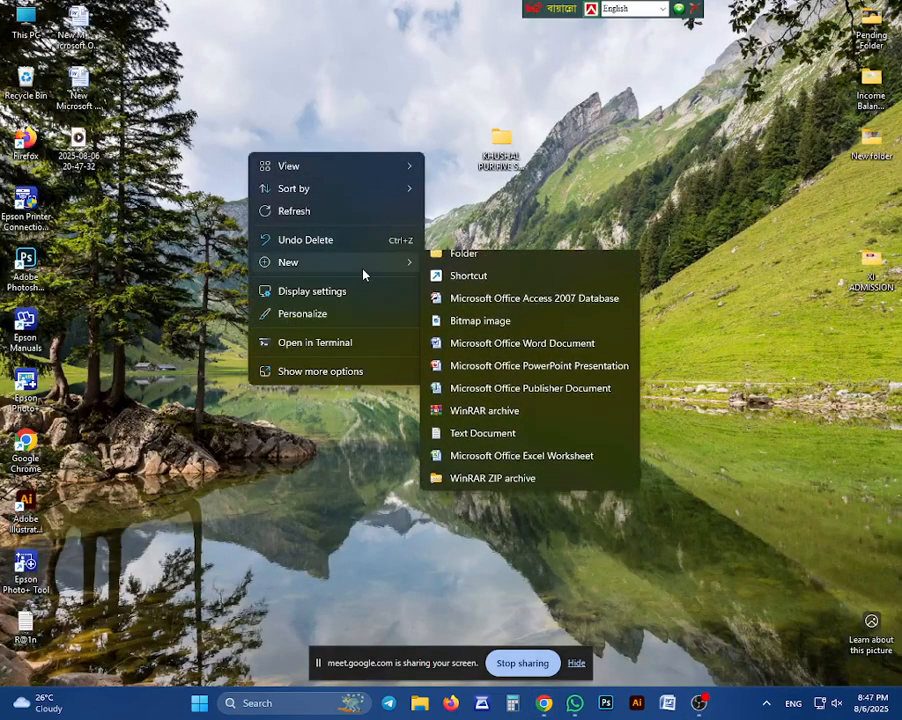
{"action": "left_click", "coordinate": [519, 354]}
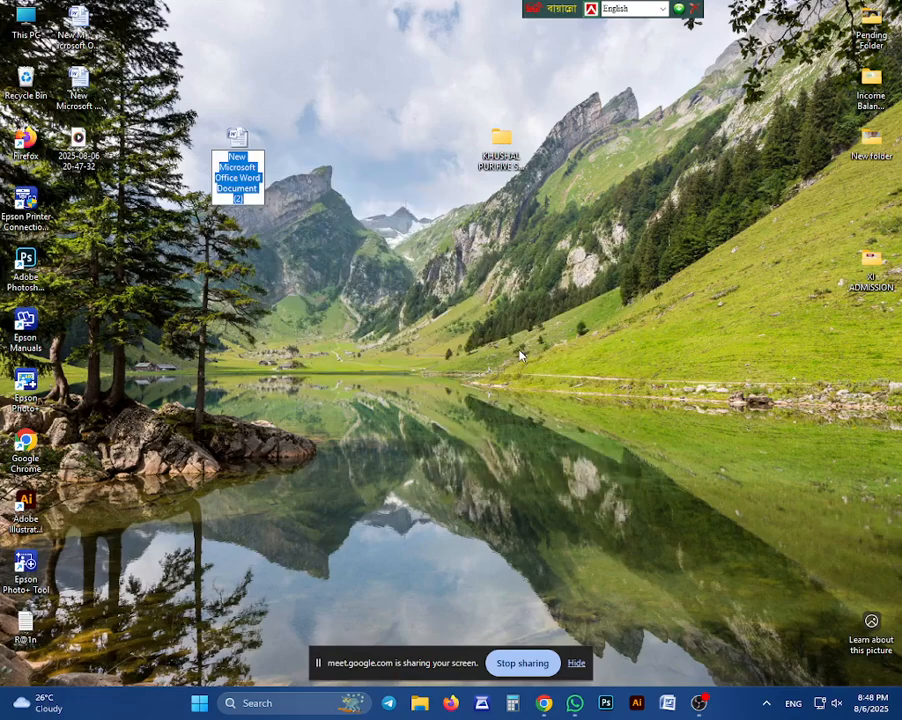
{"action": "left_click", "coordinate": [519, 354]}
{"action": "key", "text": "Return"}
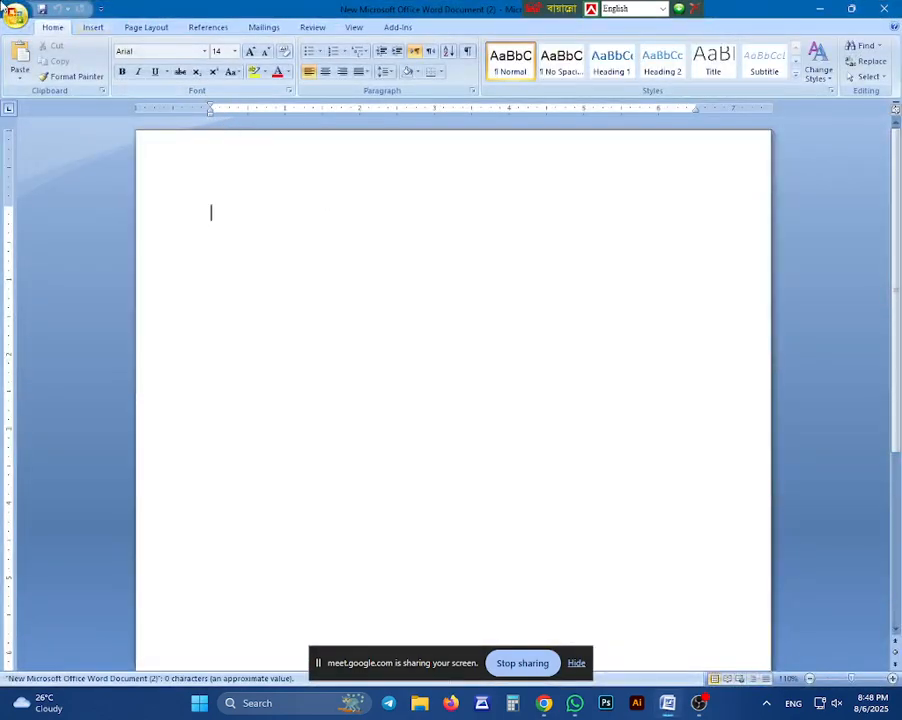
{"action": "left_click", "coordinate": [81, 30]}
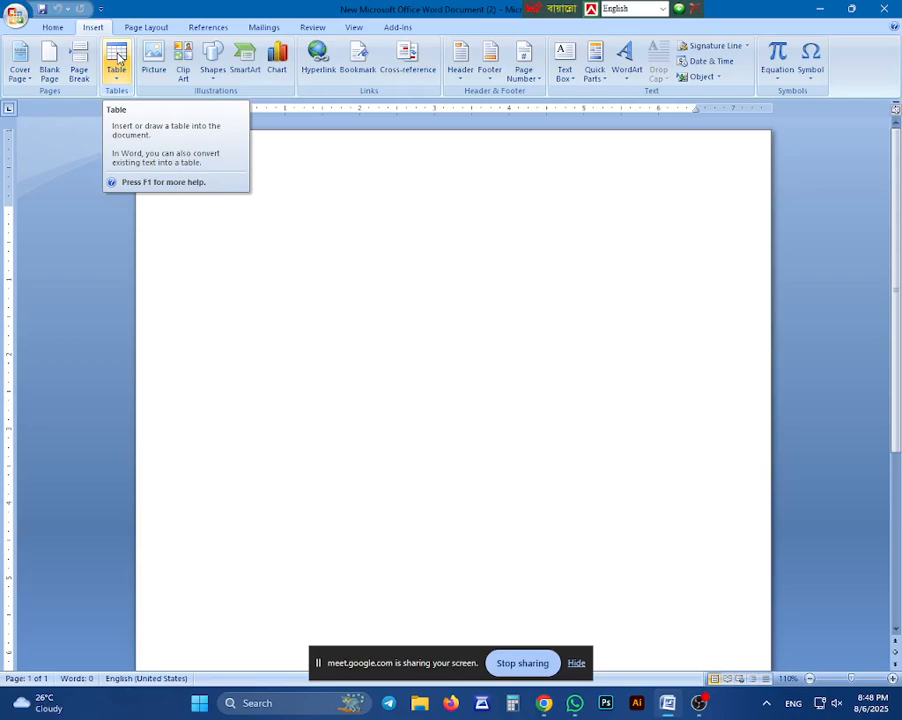
{"action": "left_click", "coordinate": [278, 62]}
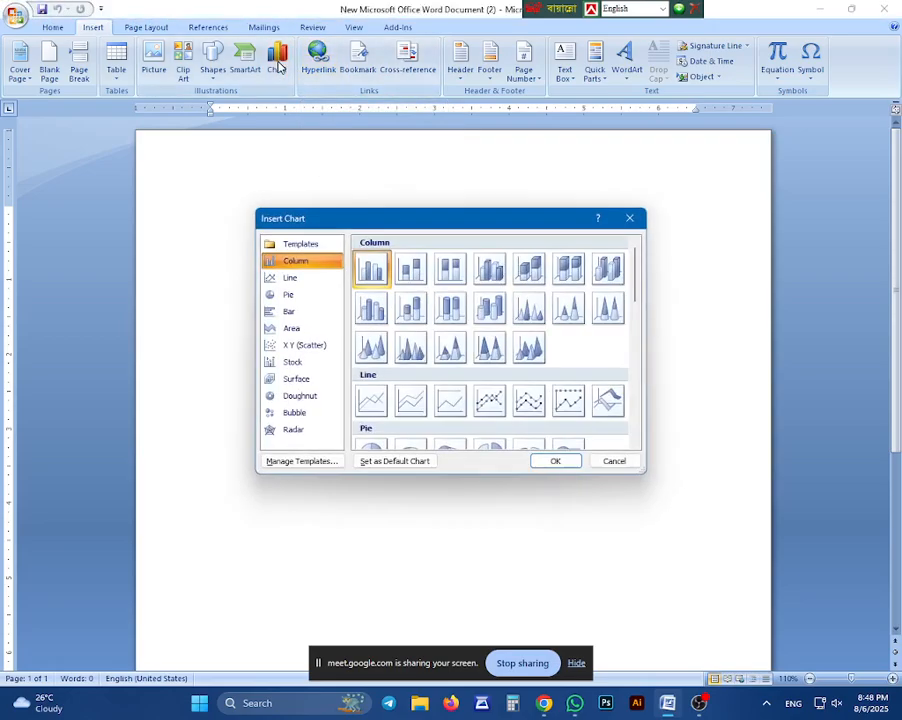
{"action": "left_click", "coordinate": [699, 704]}
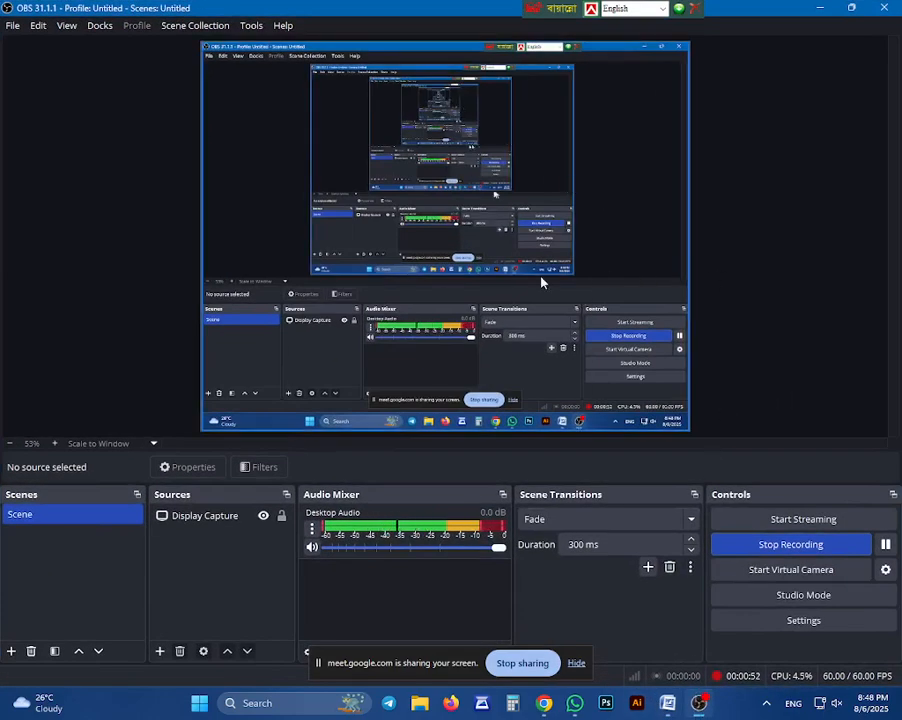
{"action": "left_click", "coordinate": [819, 7]}
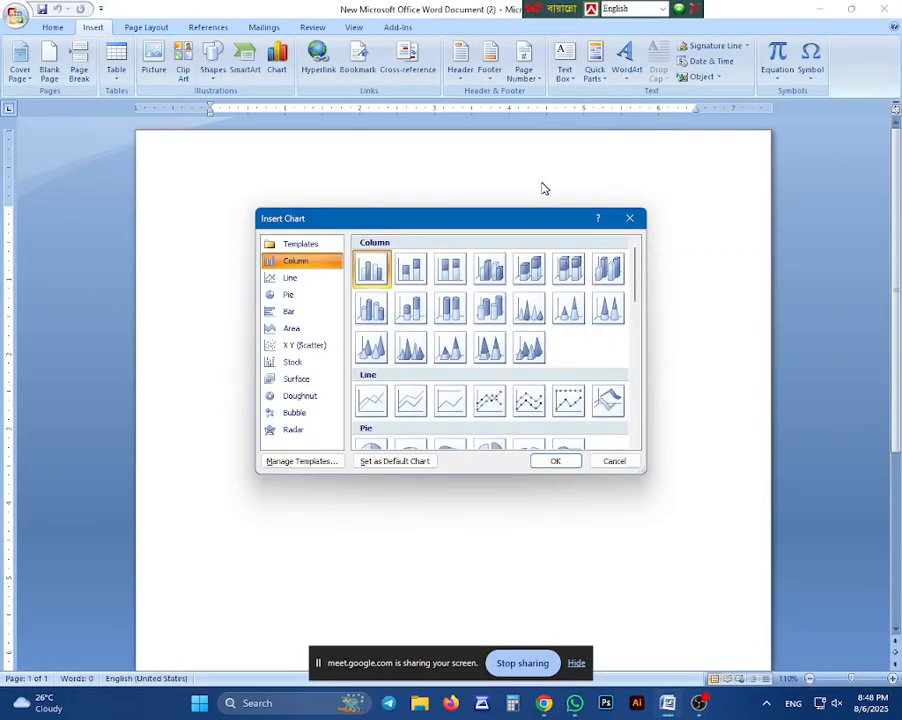
{"action": "key", "text": "Escape"}
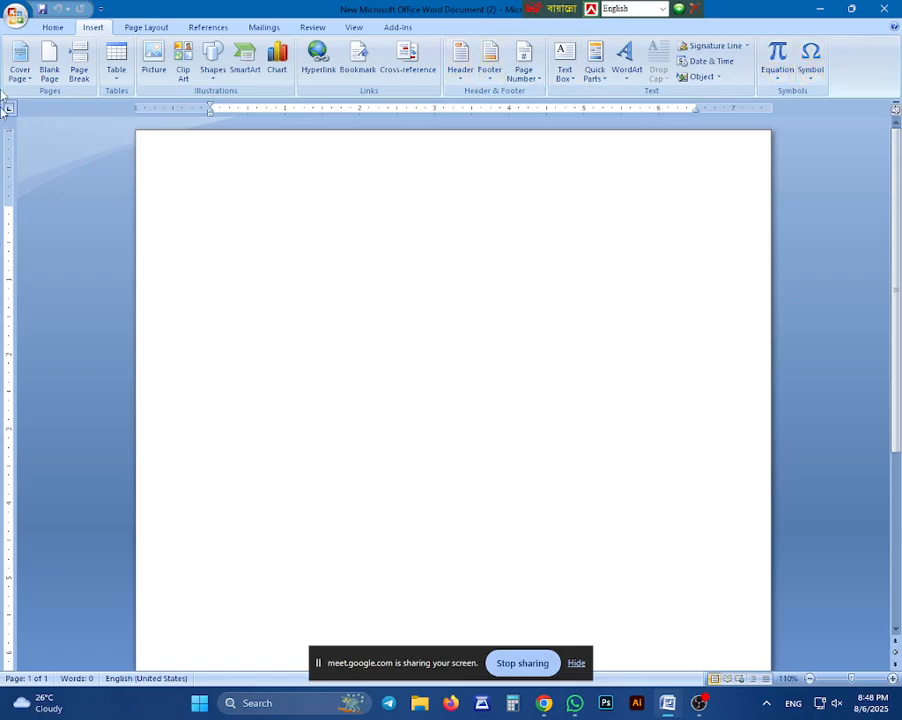
{"action": "left_click", "coordinate": [819, 7]}
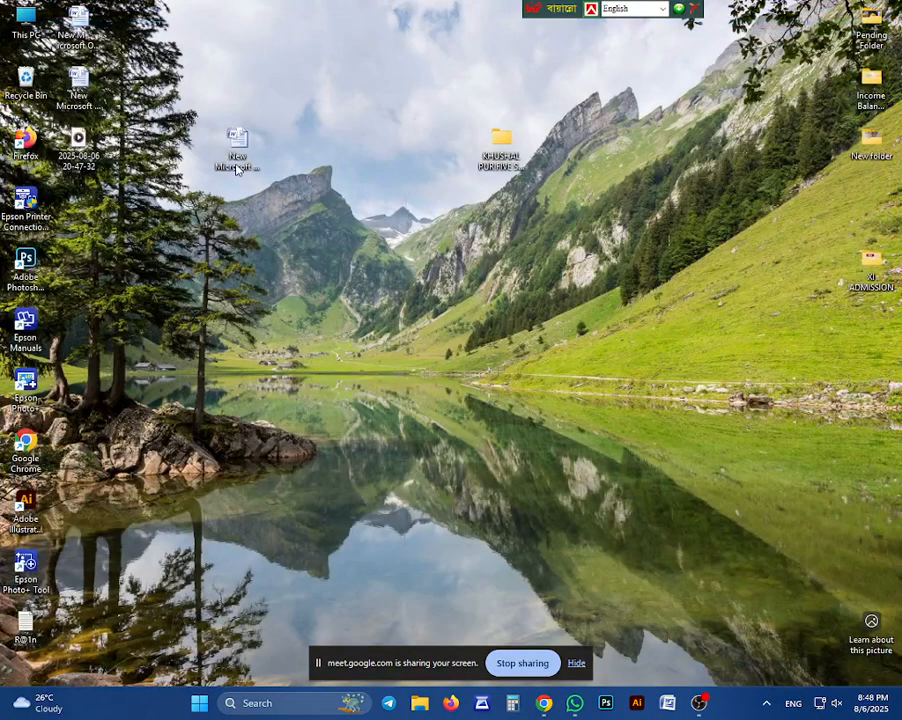
Reopen the newly created Word document from the desktop and set the page zoom to 120%.
{"action": "double_click", "coordinate": [237, 166]}
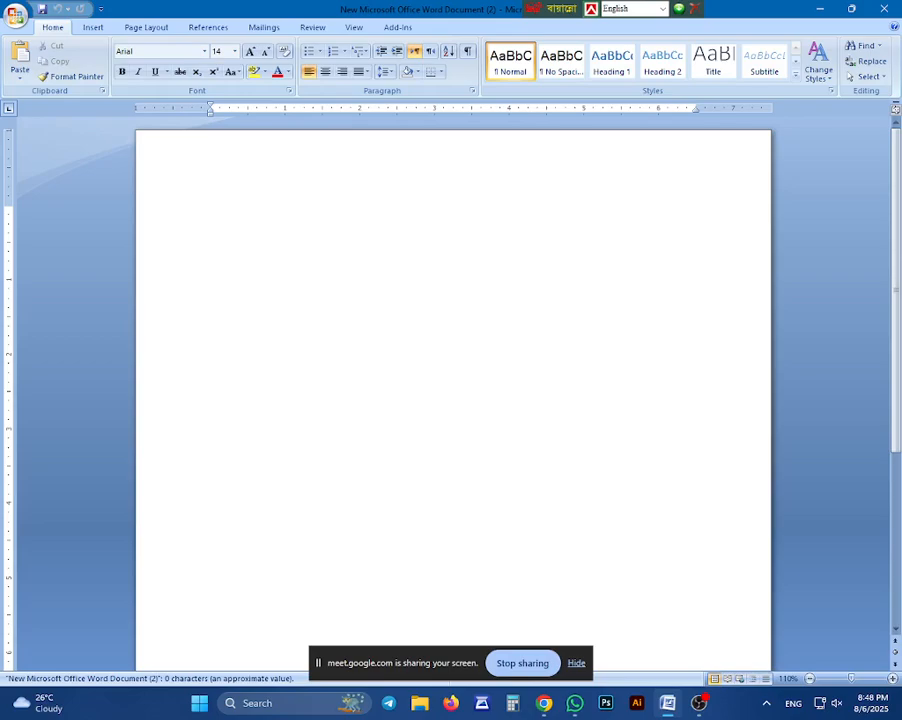
{"action": "scroll", "coordinate": [453, 400], "scroll_direction": "up", "scroll_amount": 2}
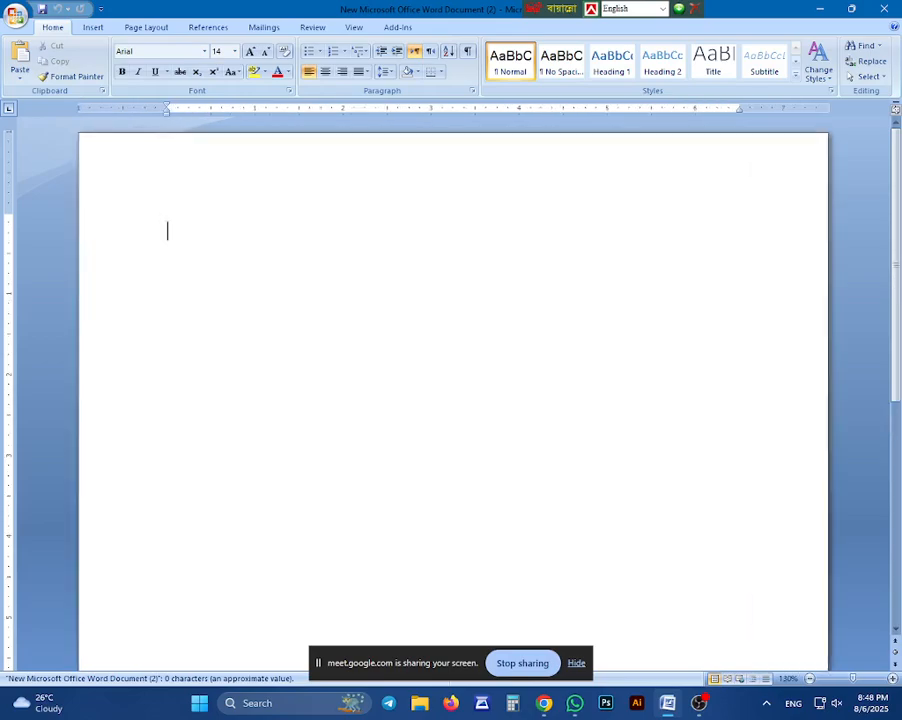
{"action": "scroll", "coordinate": [453, 400], "scroll_direction": "up", "scroll_amount": 2}
{"action": "scroll", "coordinate": [453, 400], "scroll_direction": "down", "scroll_amount": 3}
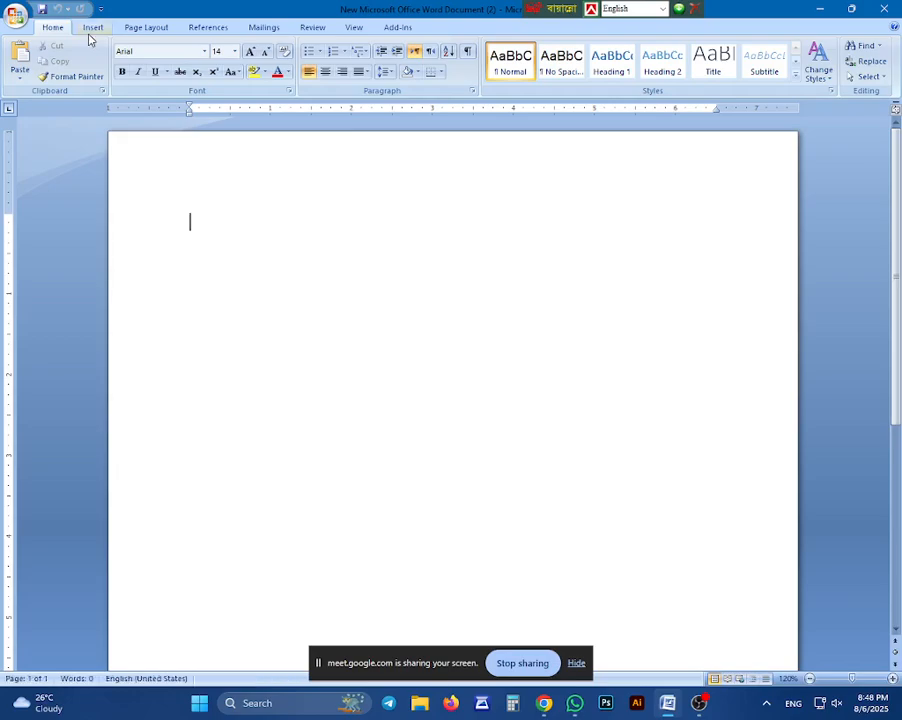
Insert a hyperlink to the desktop file "New Microsoft Office Word Document" at the start of the page.
{"action": "left_click", "coordinate": [91, 29]}
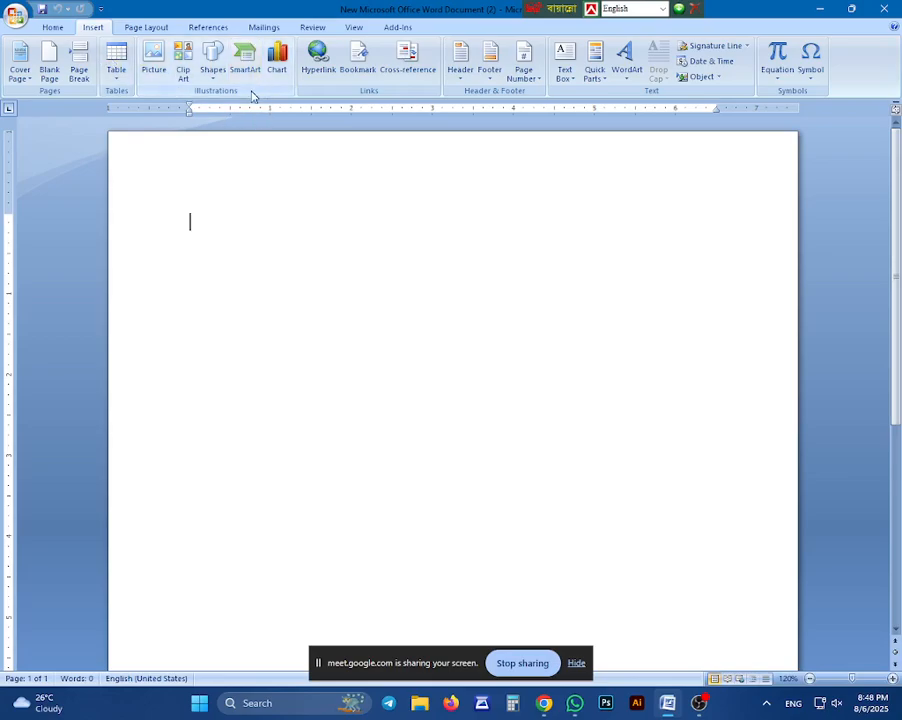
{"action": "left_click", "coordinate": [360, 76]}
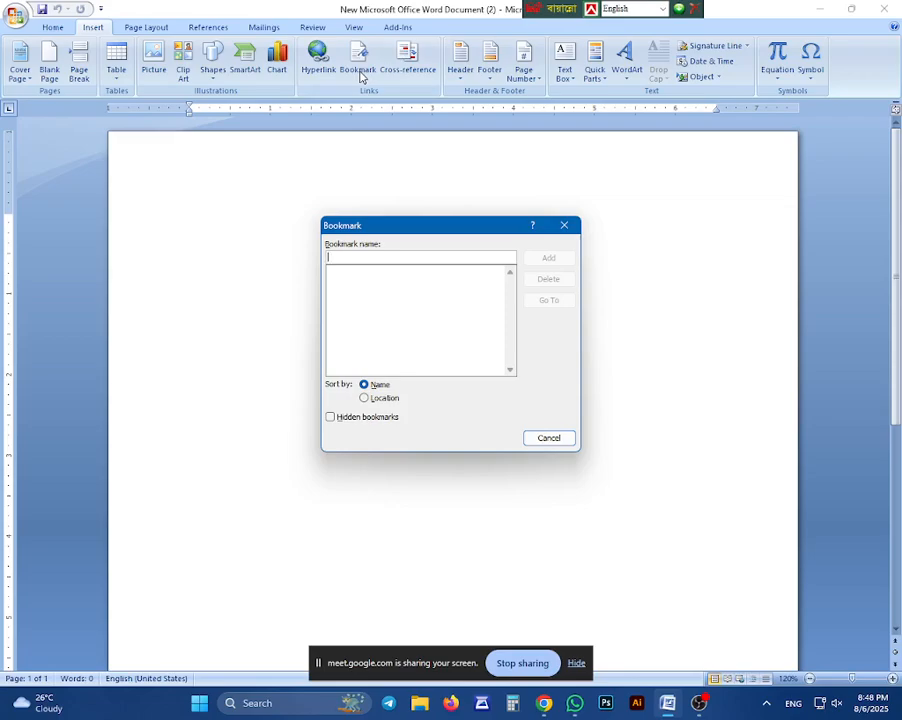
{"action": "key", "text": "Escape"}
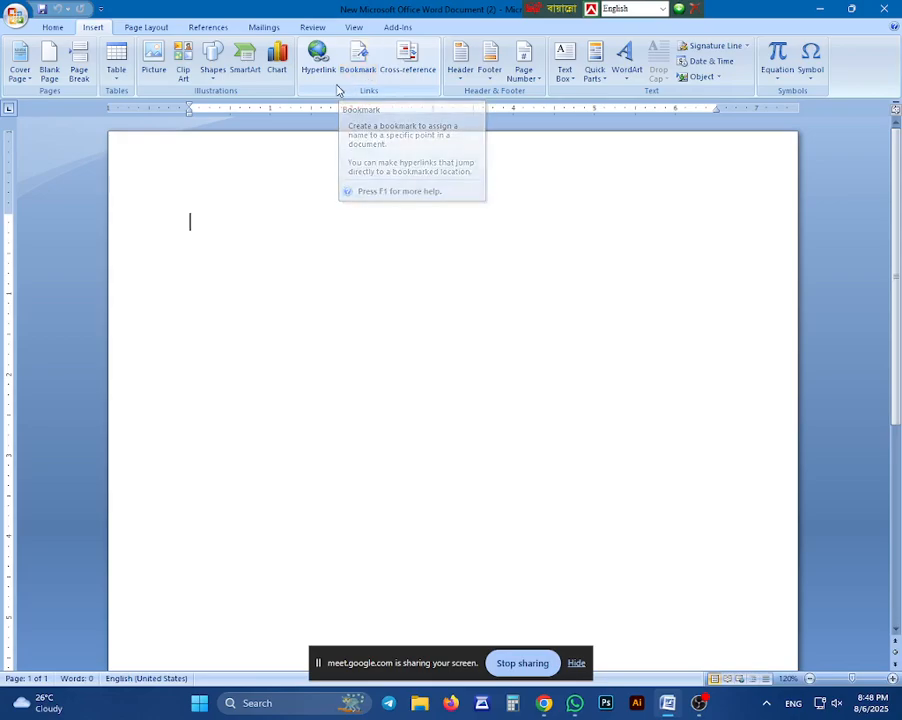
{"action": "left_click", "coordinate": [318, 70]}
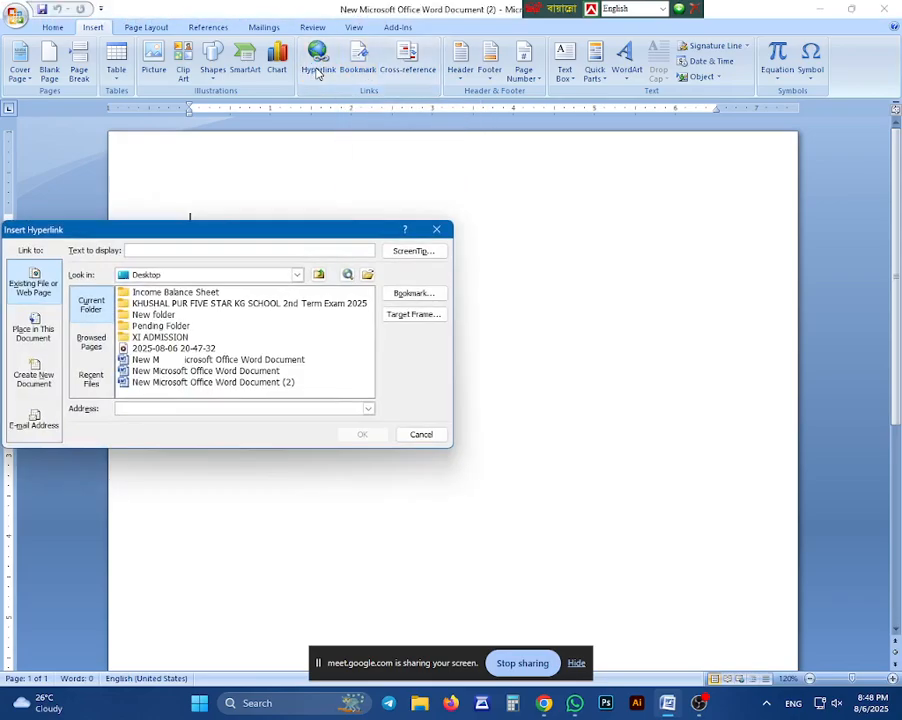
{"action": "left_click", "coordinate": [199, 372]}
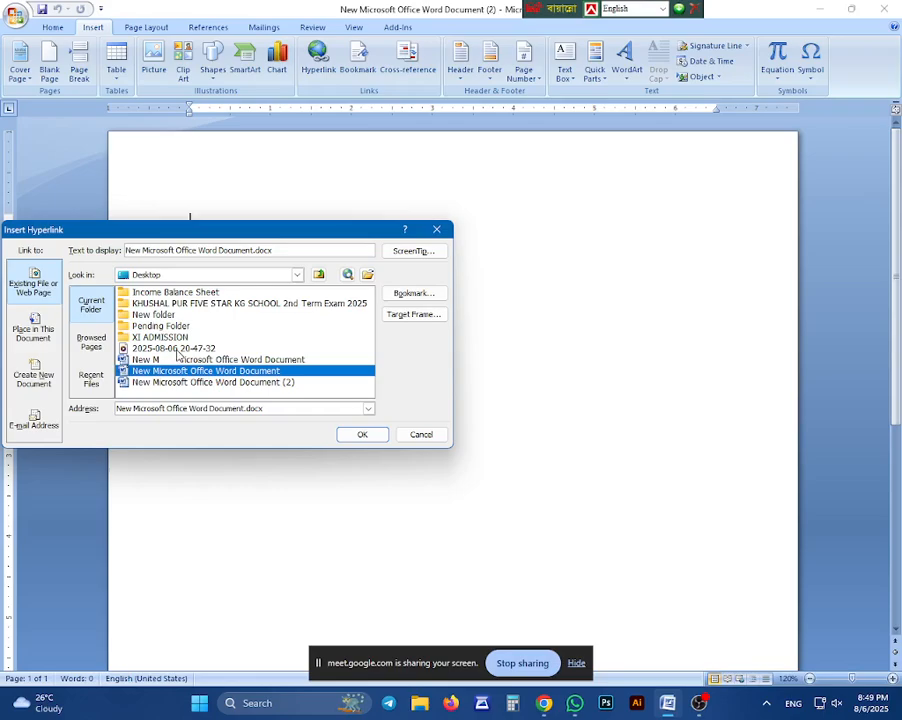
{"action": "left_click", "coordinate": [362, 434]}
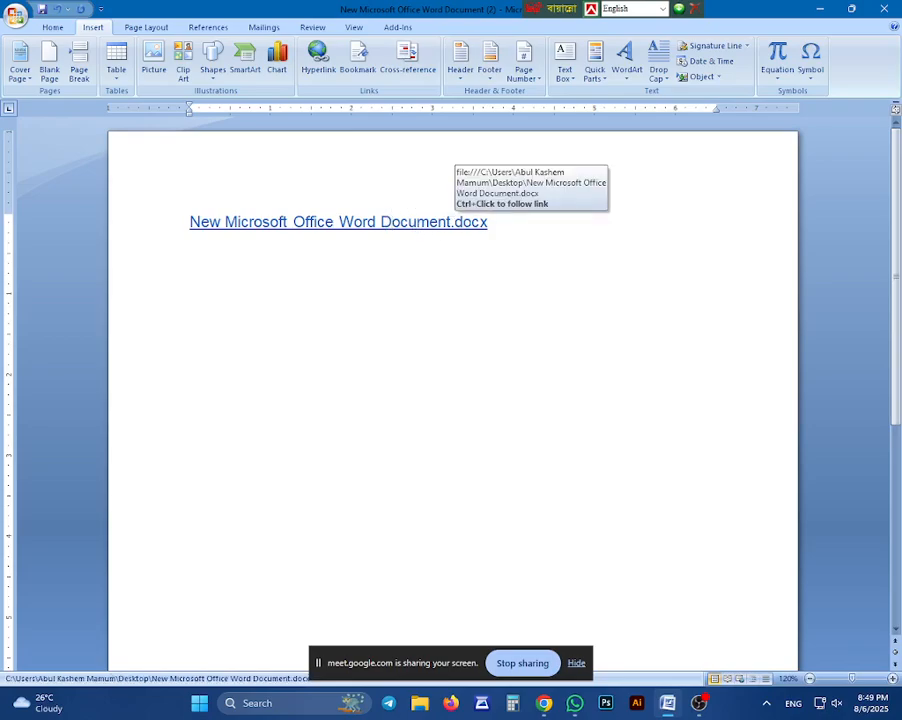
Test the hyperlink by opening and closing its linked document, and delete the link from the page.
{"action": "left_click", "coordinate": [405, 230], "text": "ctrl"}
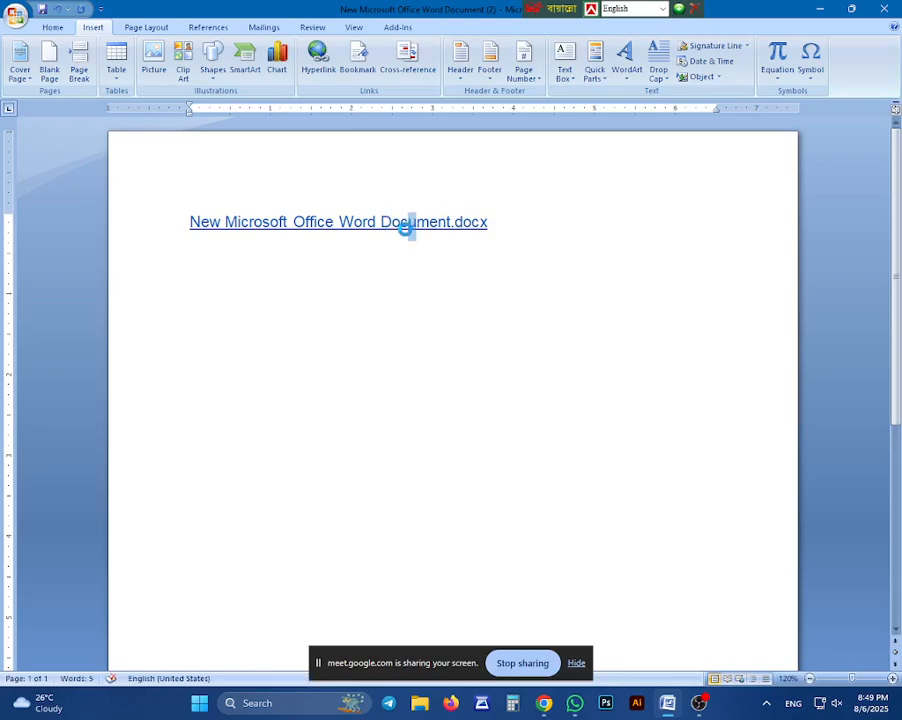
{"action": "left_click", "coordinate": [890, 8]}
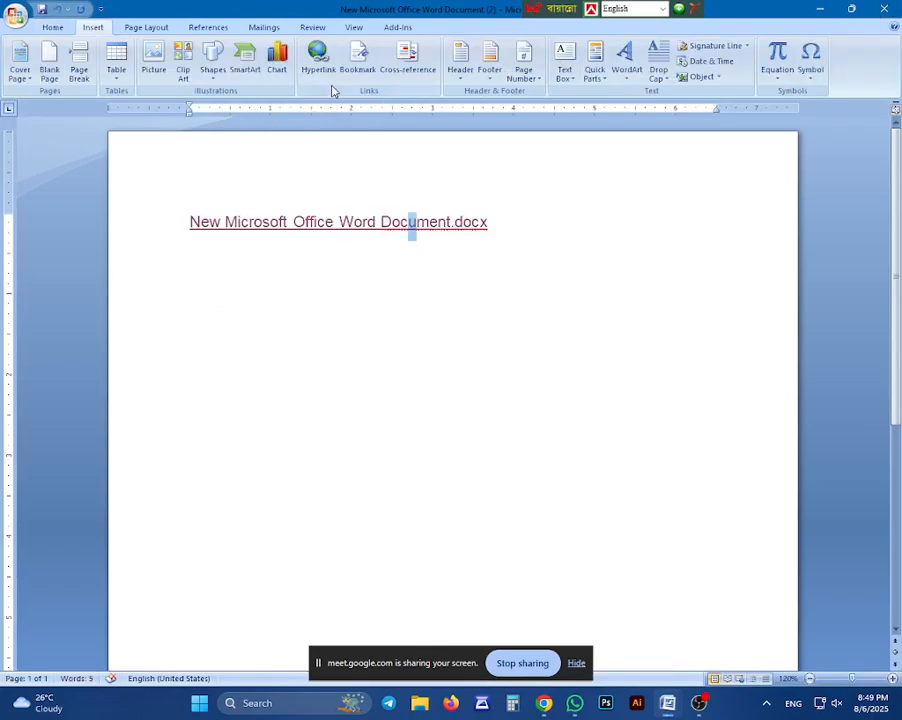
{"action": "left_click", "coordinate": [488, 223]}
{"action": "key", "text": "ctrl+a"}
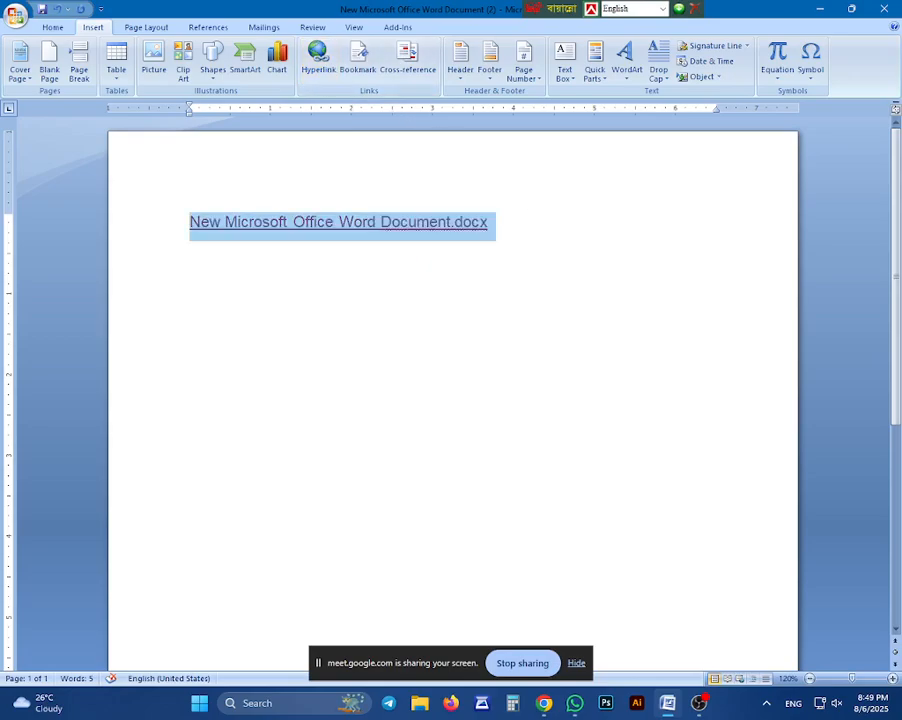
{"action": "key", "text": "Delete"}
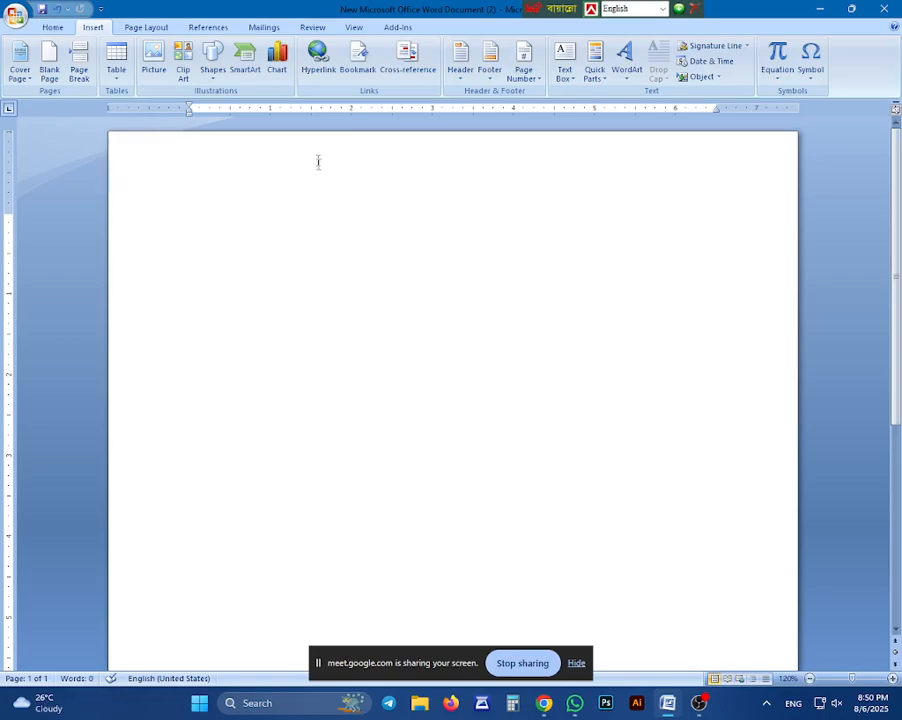
{"action": "left_click", "coordinate": [318, 70]}
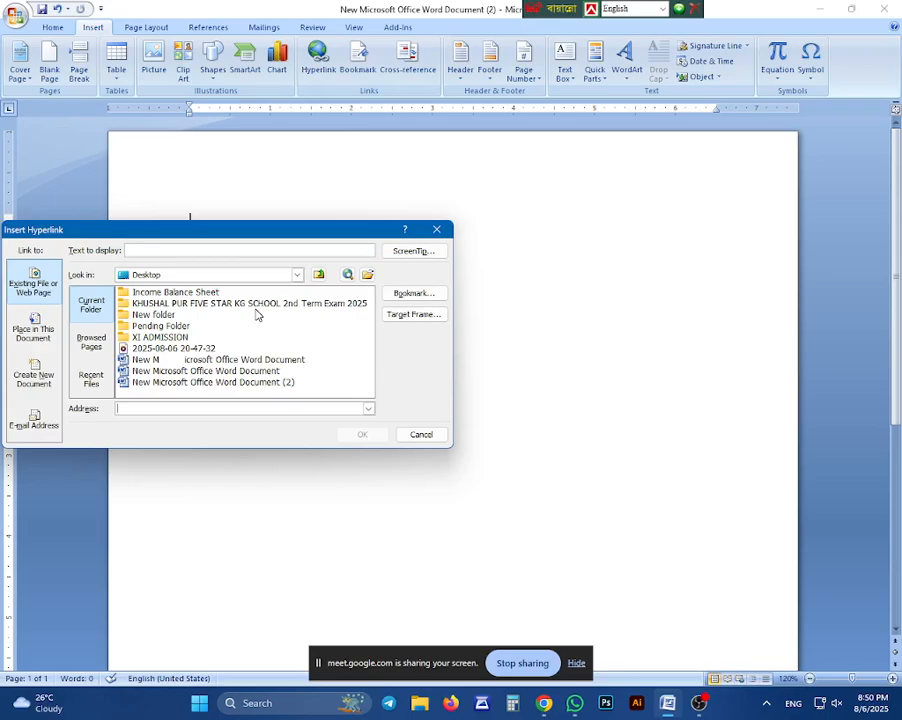
{"action": "mouse_move", "coordinate": [48, 703]}
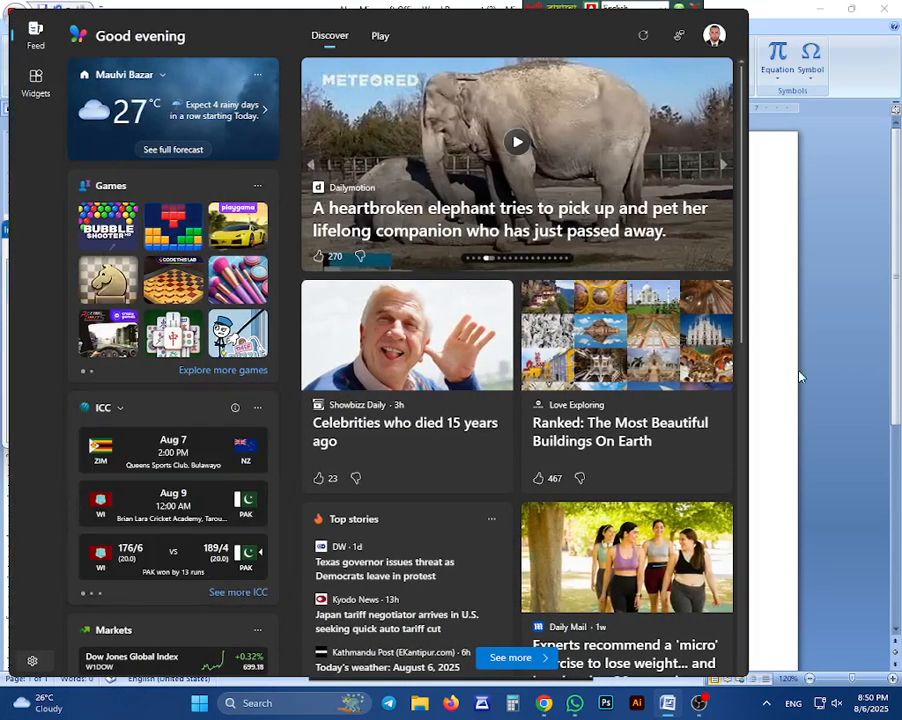
{"action": "left_click", "coordinate": [799, 329]}
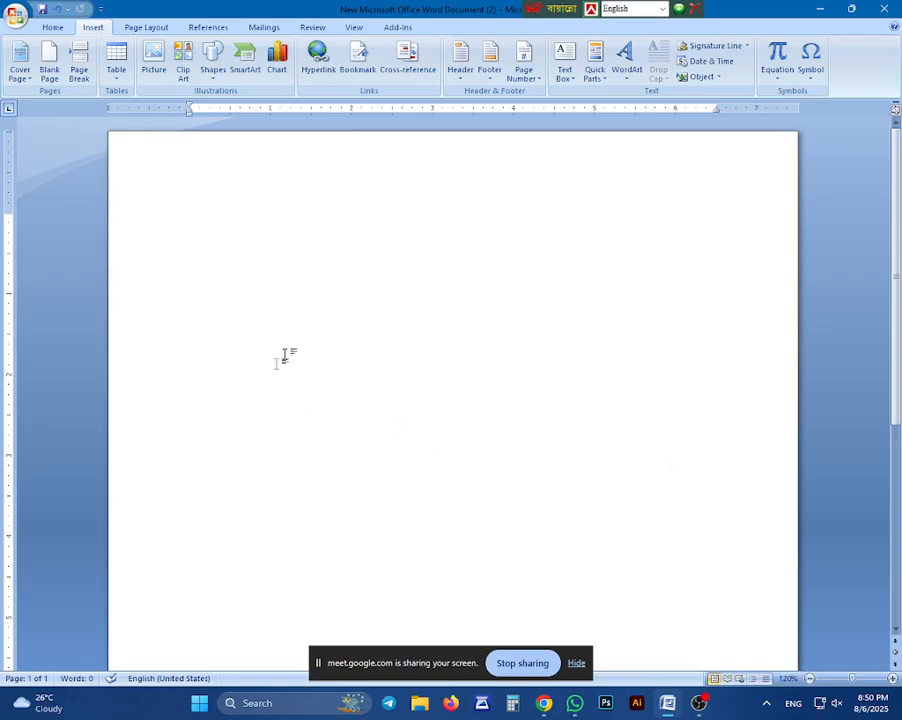
{"action": "left_click", "coordinate": [316, 58]}
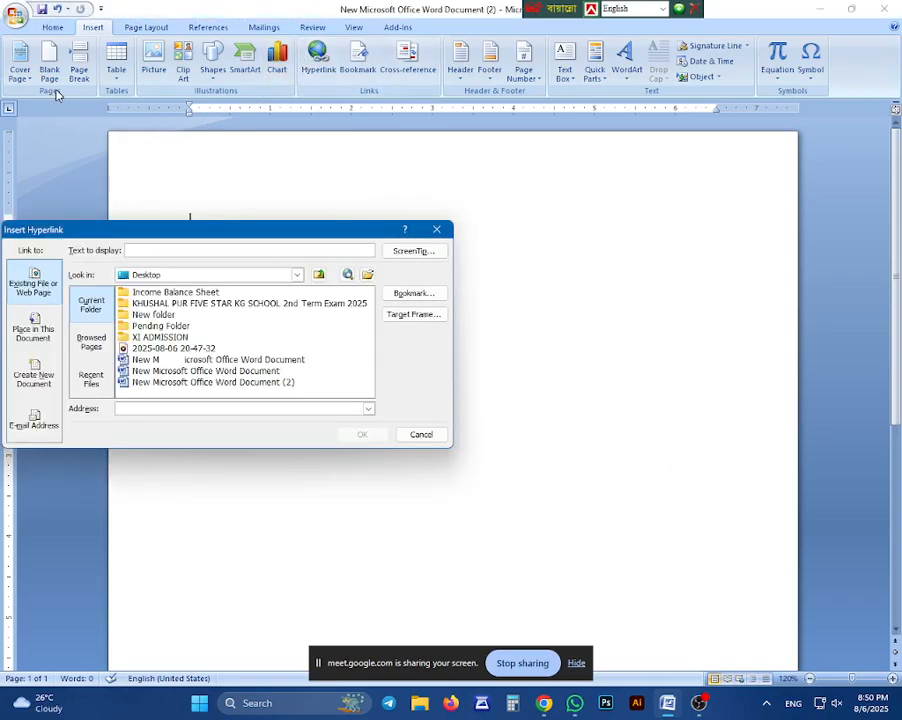
{"action": "key", "text": "Escape"}
{"action": "left_click", "coordinate": [52, 27]}
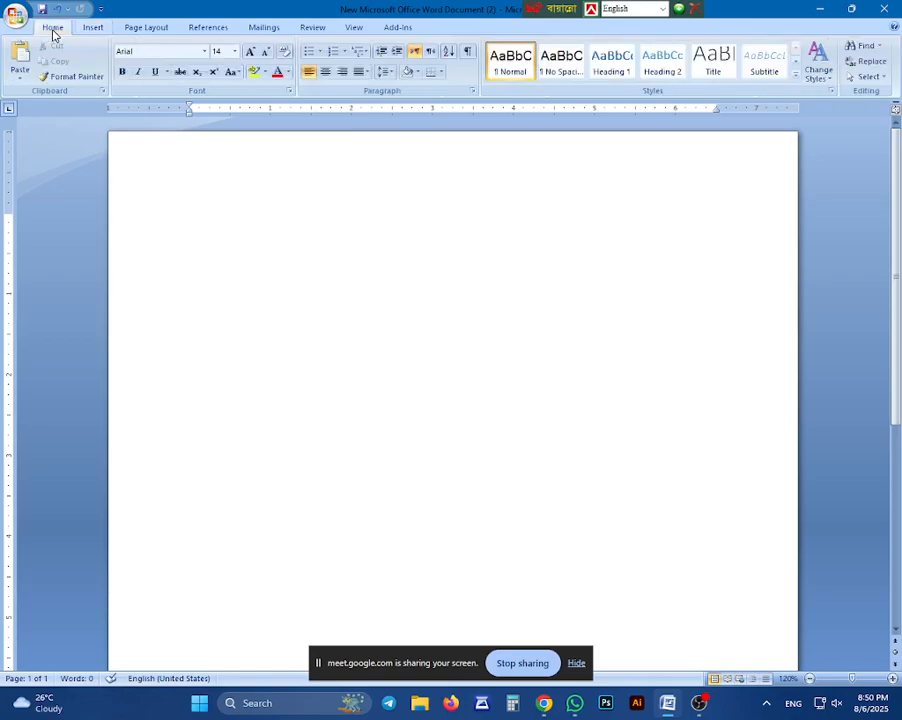
Insert a hyperlink to the desktop file "New M icrosoft Office Word Document" on the blank page.
{"action": "left_click", "coordinate": [92, 29]}
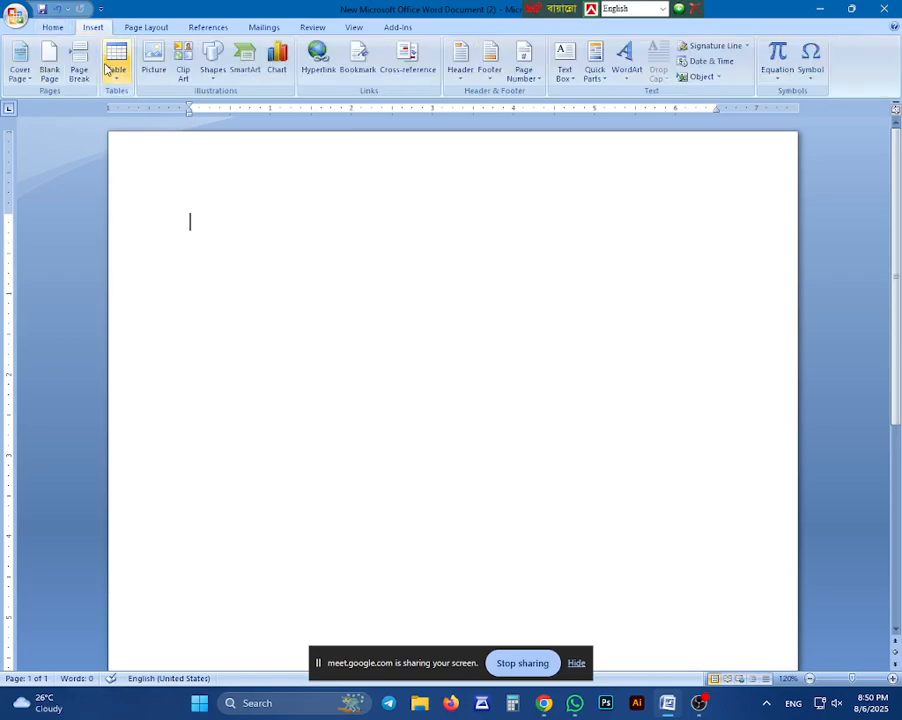
{"action": "left_click", "coordinate": [305, 64]}
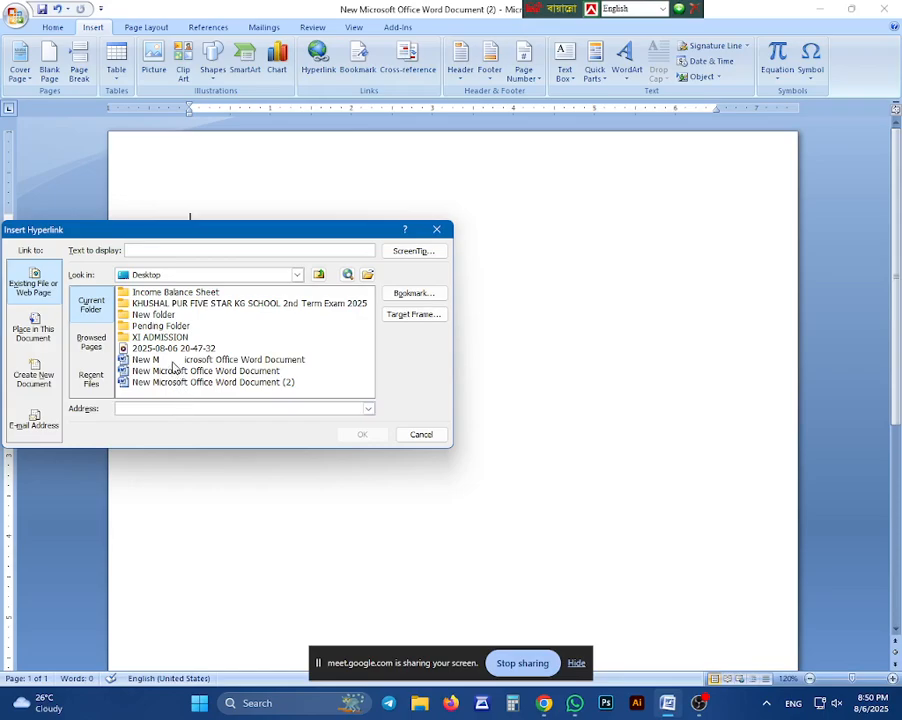
{"action": "left_click", "coordinate": [241, 371]}
{"action": "left_click", "coordinate": [246, 360]}
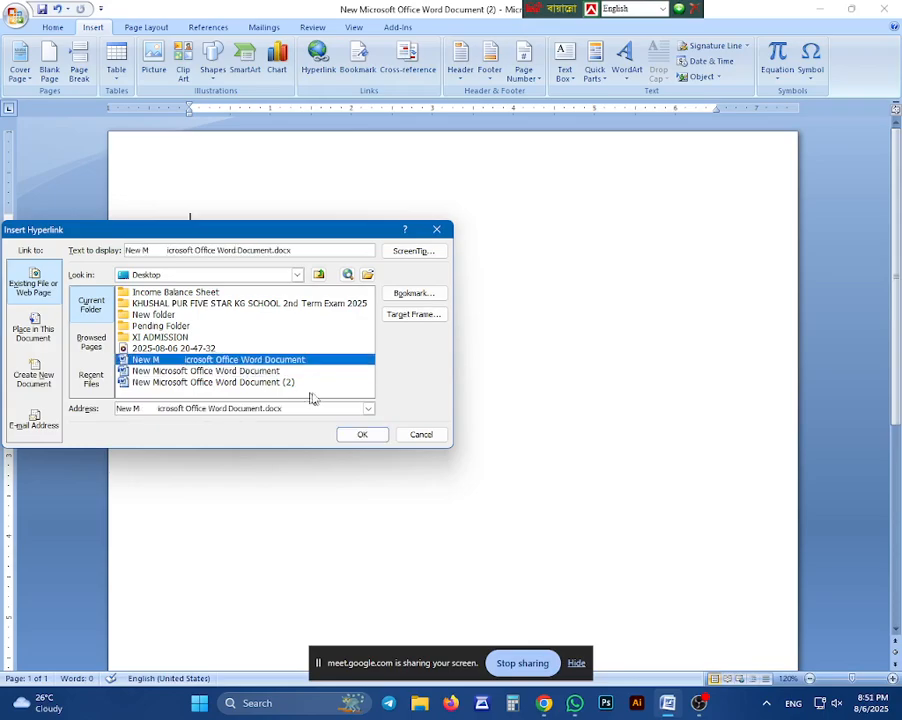
{"action": "left_click", "coordinate": [370, 434]}
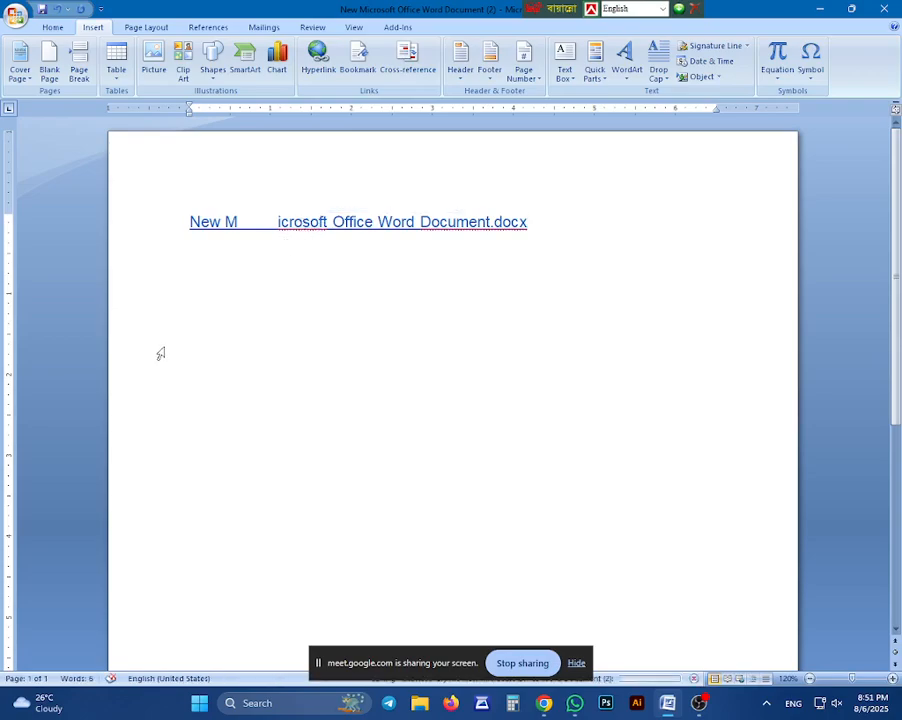
Test the hyperlink by opening and closing its linked document, and clear the link from the page.
{"action": "left_click", "coordinate": [296, 237], "text": "ctrl"}
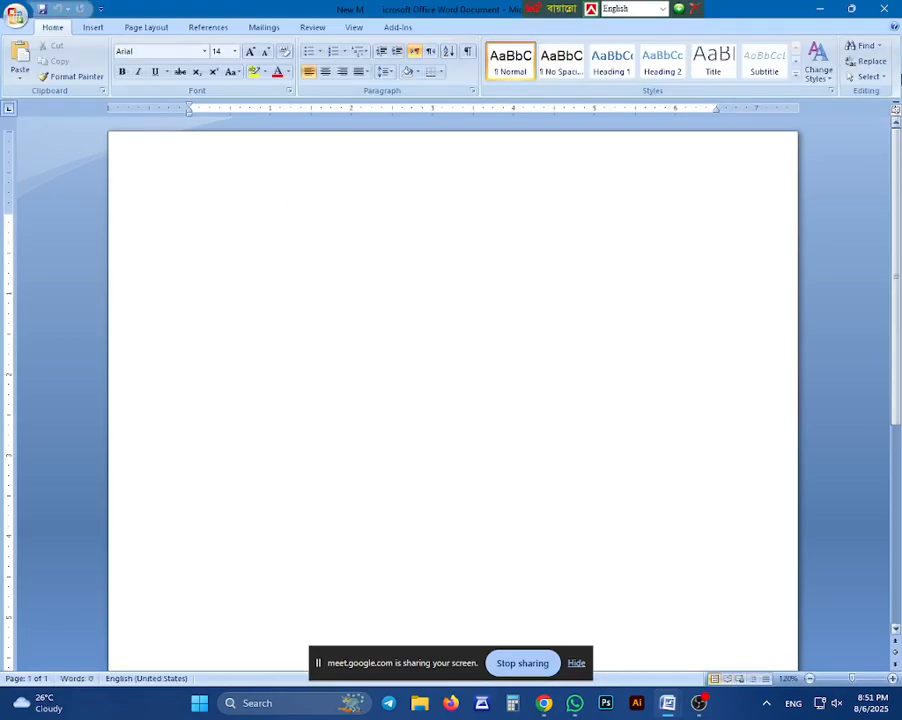
{"action": "left_click", "coordinate": [885, 9]}
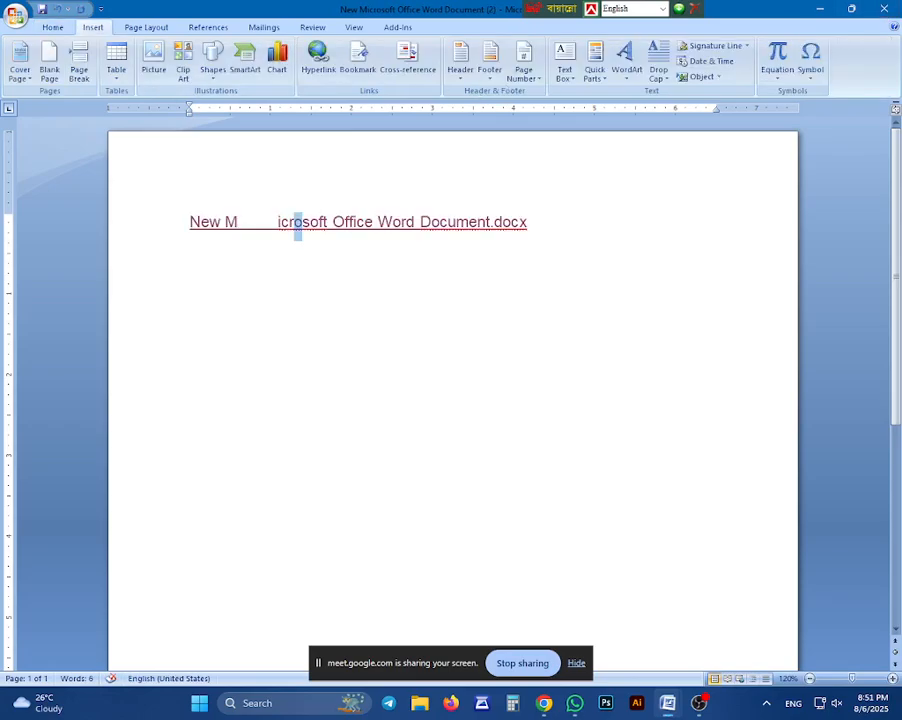
{"action": "triple_click", "coordinate": [297, 228]}
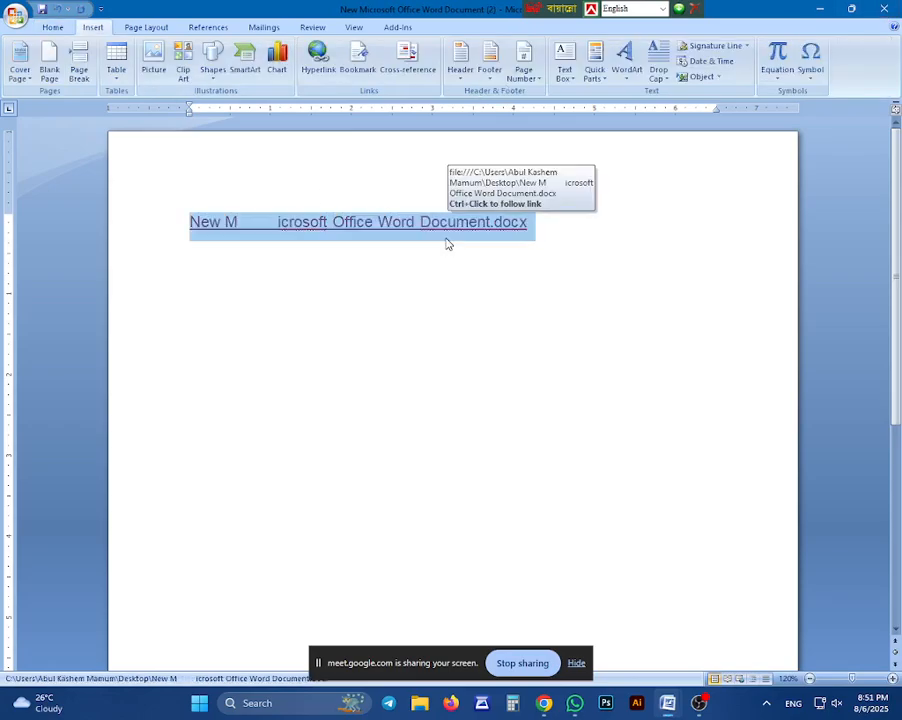
{"action": "key", "text": "BackSpace"}
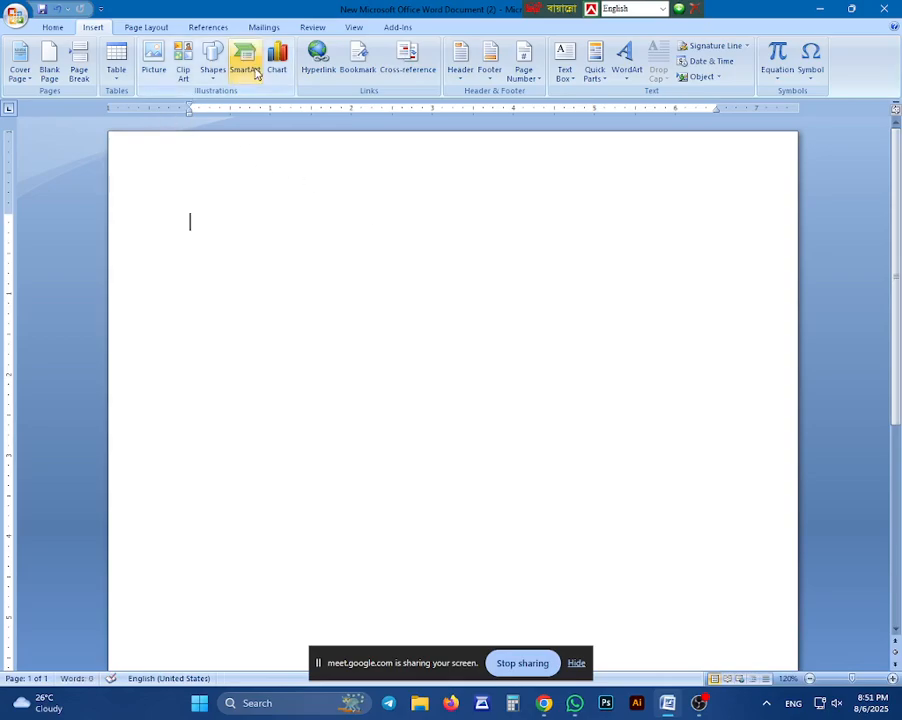
Insert a hyperlink to the desktop file "New Microsoft Office Word Document", the one listed without a number, on the blank page.
{"action": "left_click", "coordinate": [320, 62]}
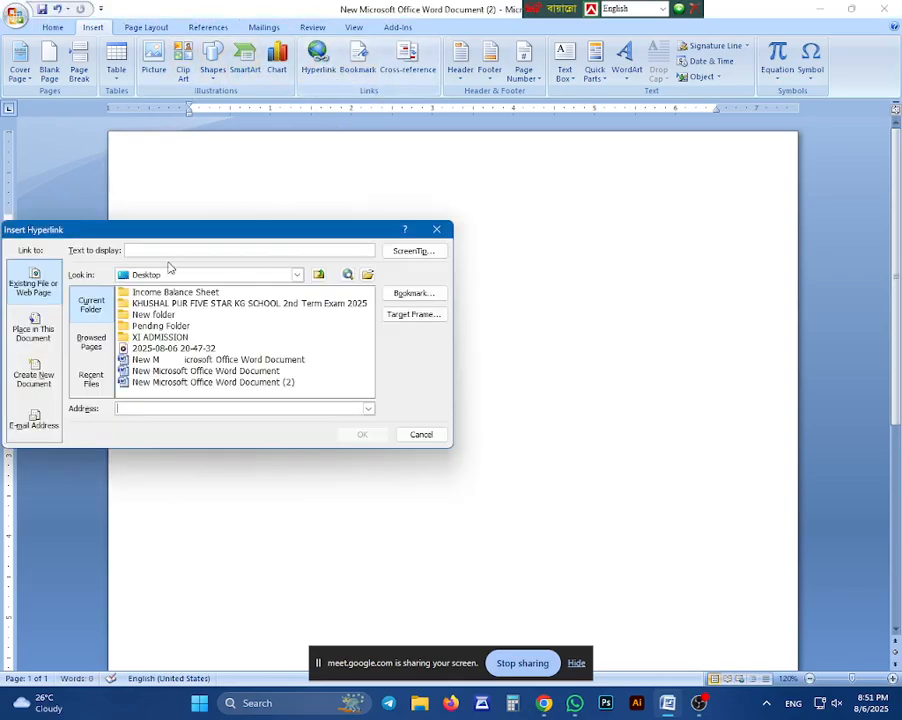
{"action": "left_click", "coordinate": [205, 371]}
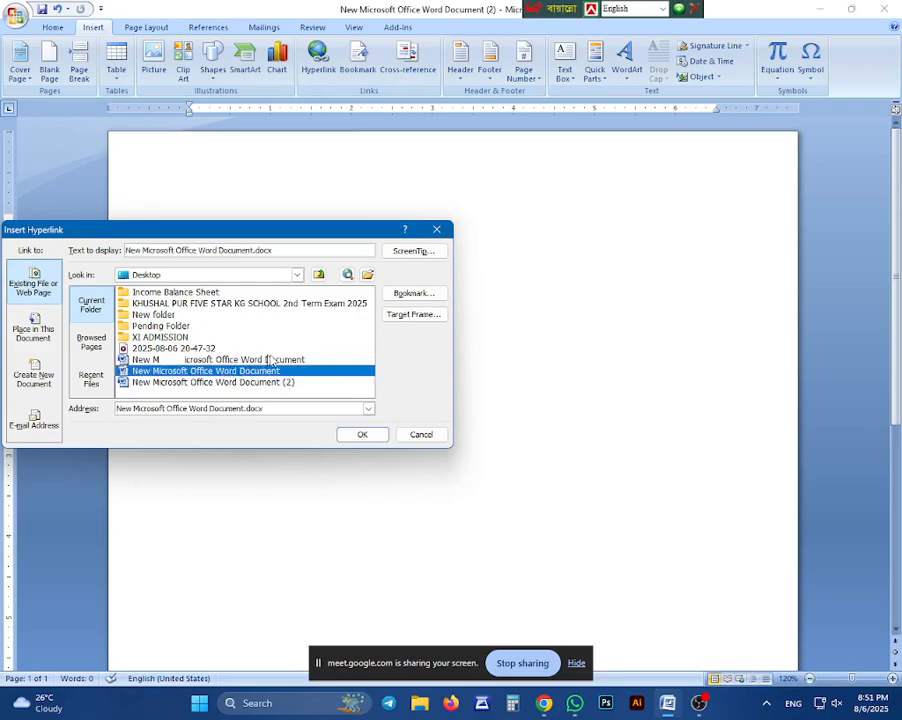
{"action": "left_click", "coordinate": [358, 434]}
Follow the new hyperlink to its tender document, close that document, and remove the link from the page.
{"action": "left_click", "coordinate": [335, 228]}
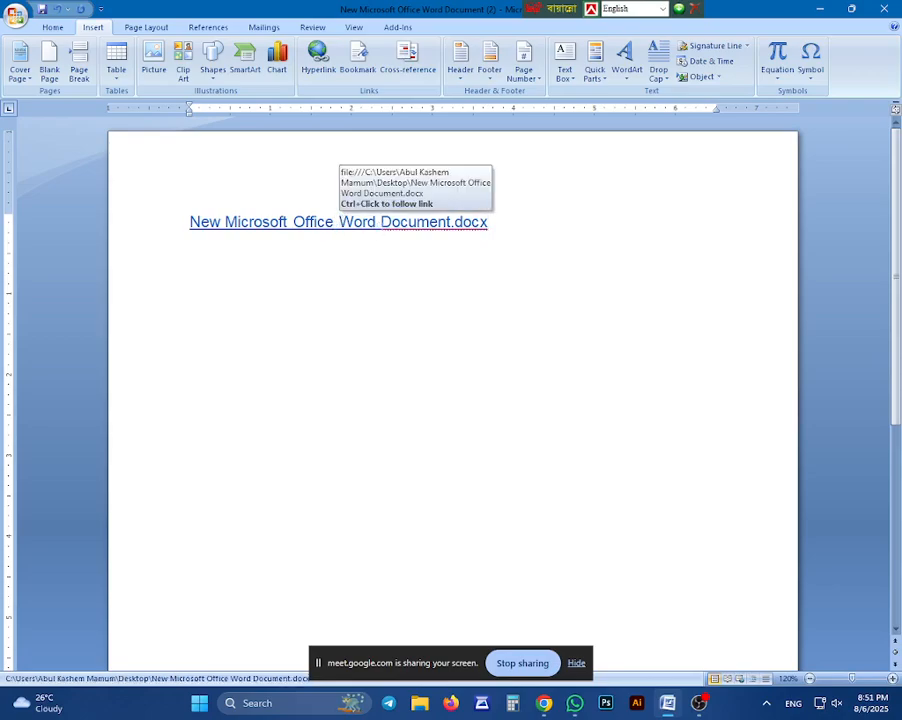
{"action": "left_click", "coordinate": [380, 228], "text": "ctrl"}
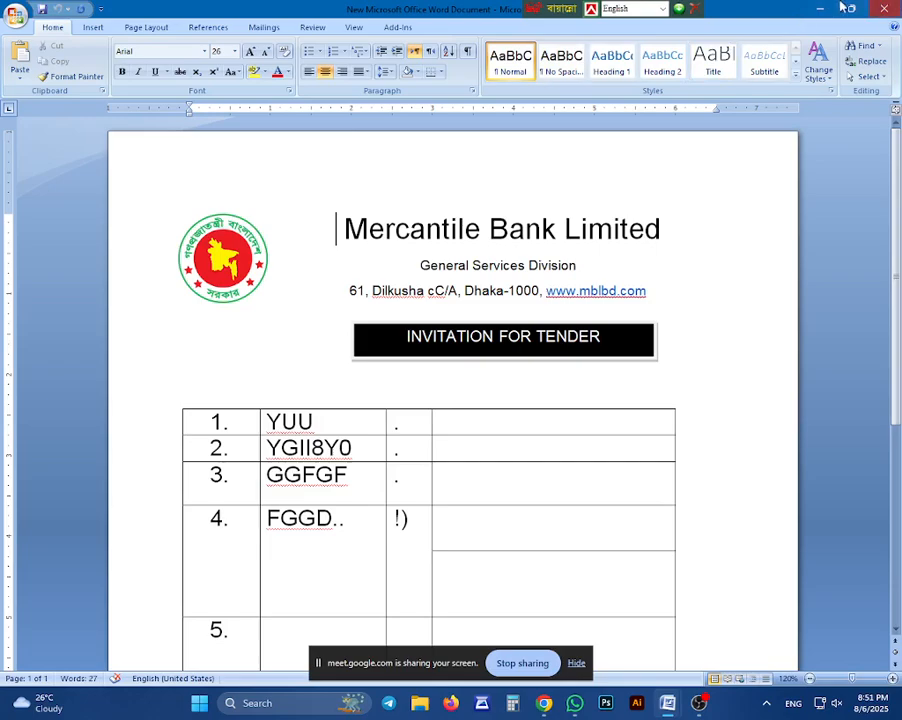
{"action": "left_click", "coordinate": [891, 8]}
{"action": "left_click", "coordinate": [536, 190]}
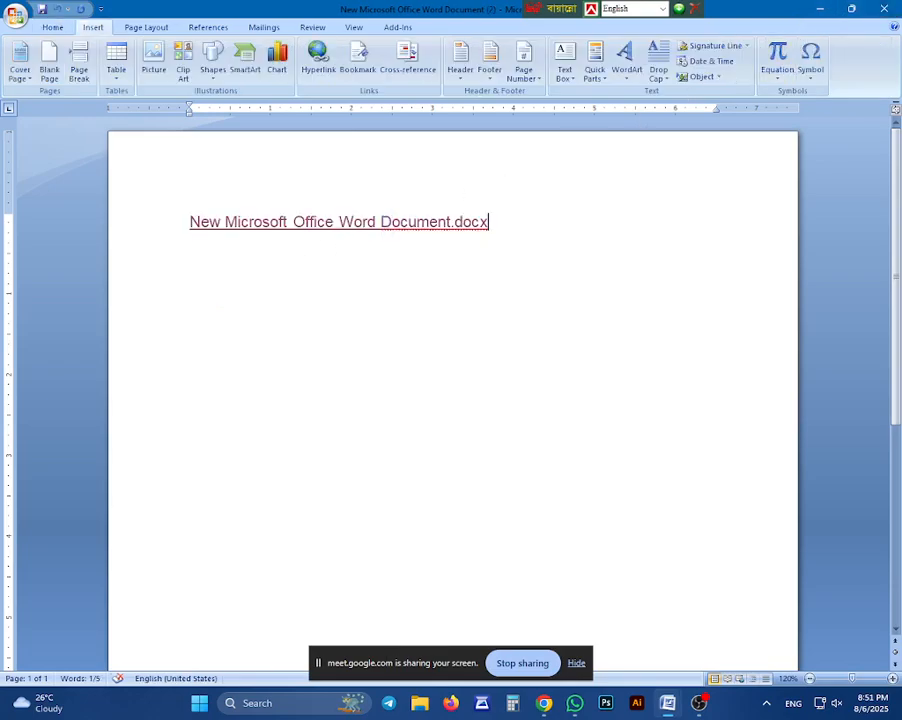
{"action": "key", "text": "ctrl+a"}
{"action": "key", "text": "BackSpace"}
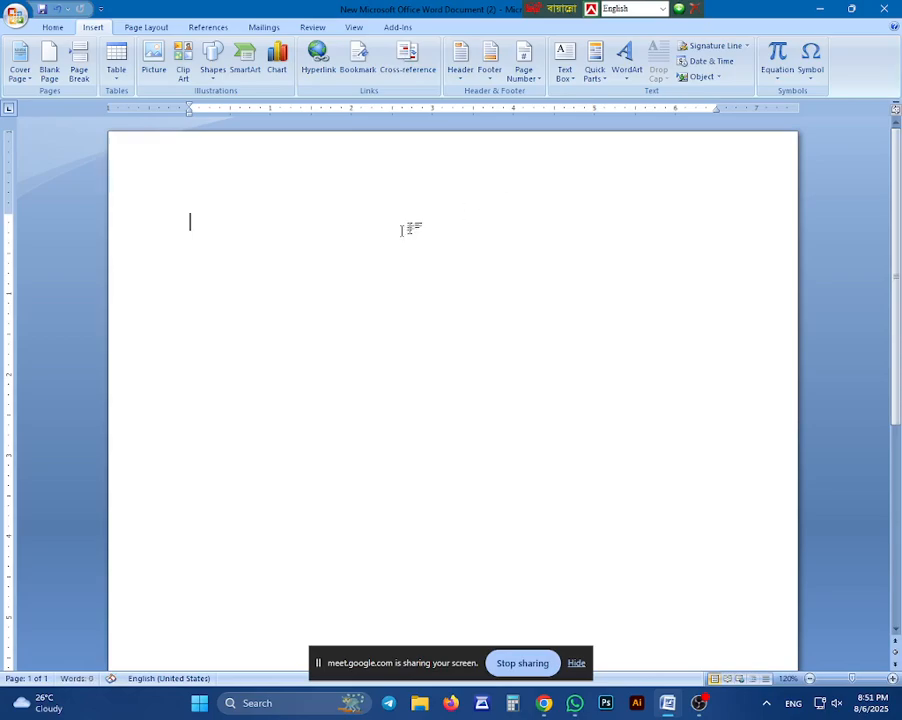
{"action": "left_click", "coordinate": [53, 29]}
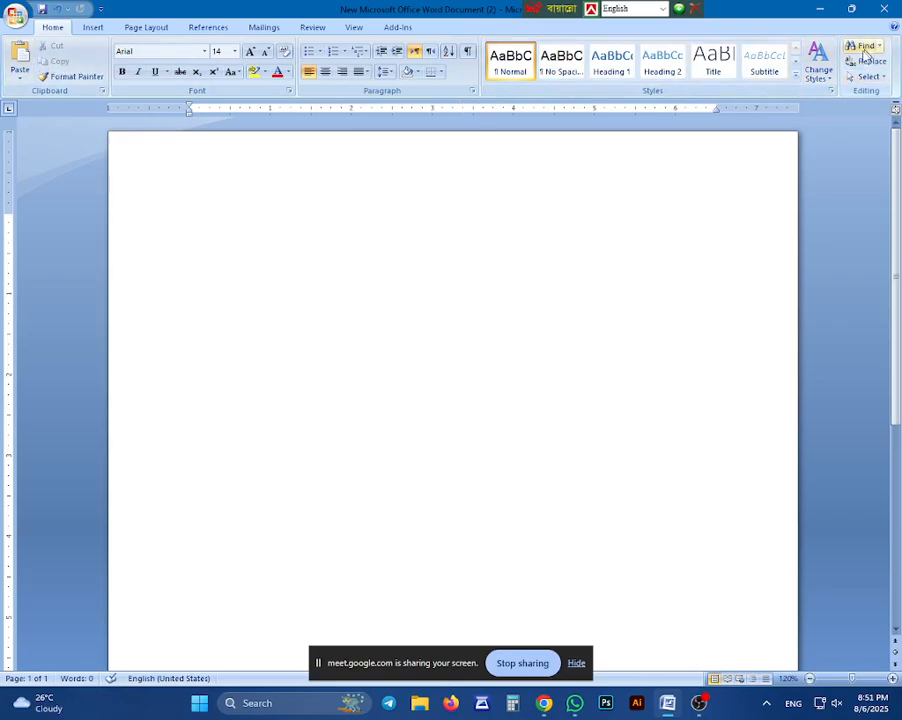
{"action": "left_click", "coordinate": [90, 29]}
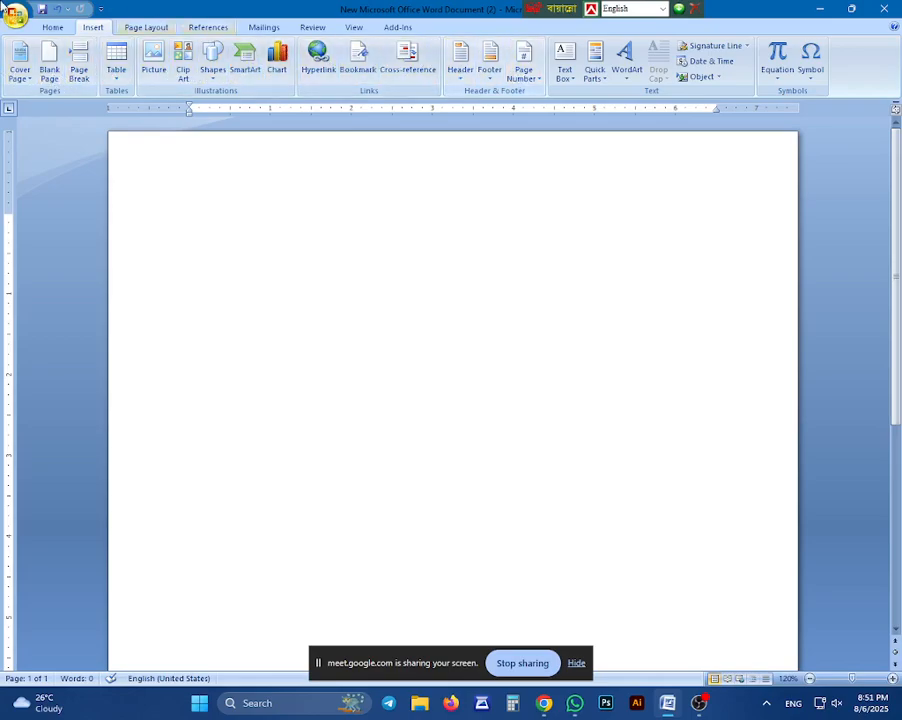
{"action": "left_click", "coordinate": [146, 27]}
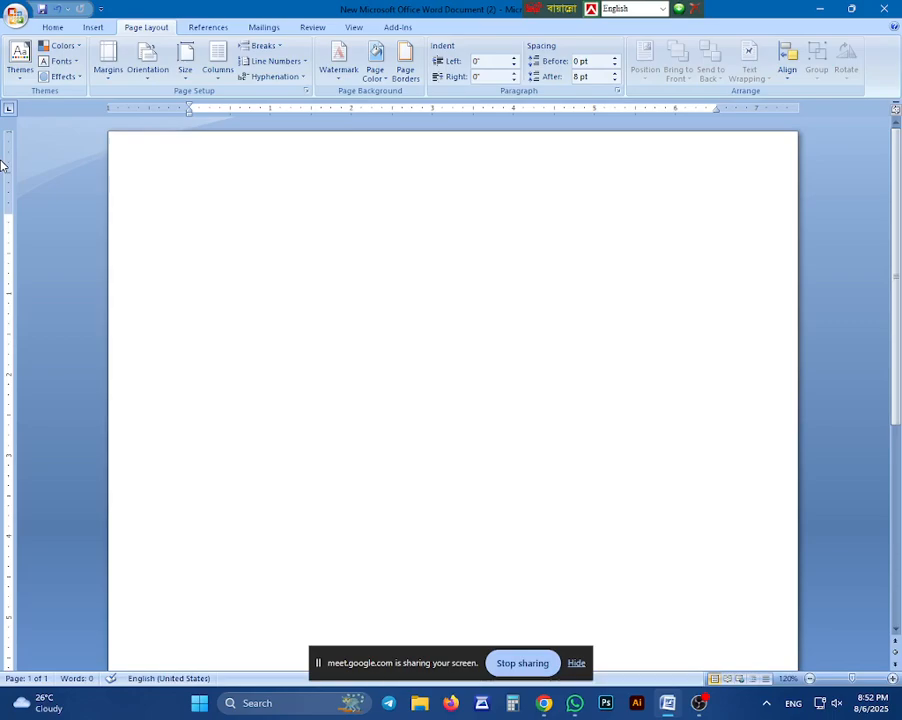
Insert an exploded 3-D pie chart on the blank page.
{"action": "left_click", "coordinate": [92, 27]}
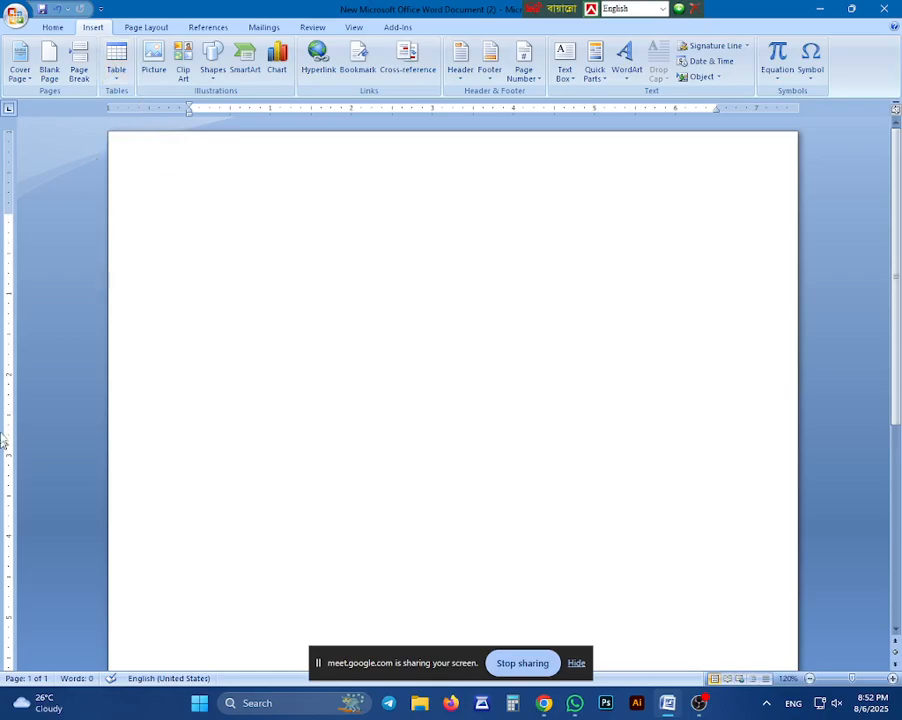
{"action": "left_click", "coordinate": [286, 76]}
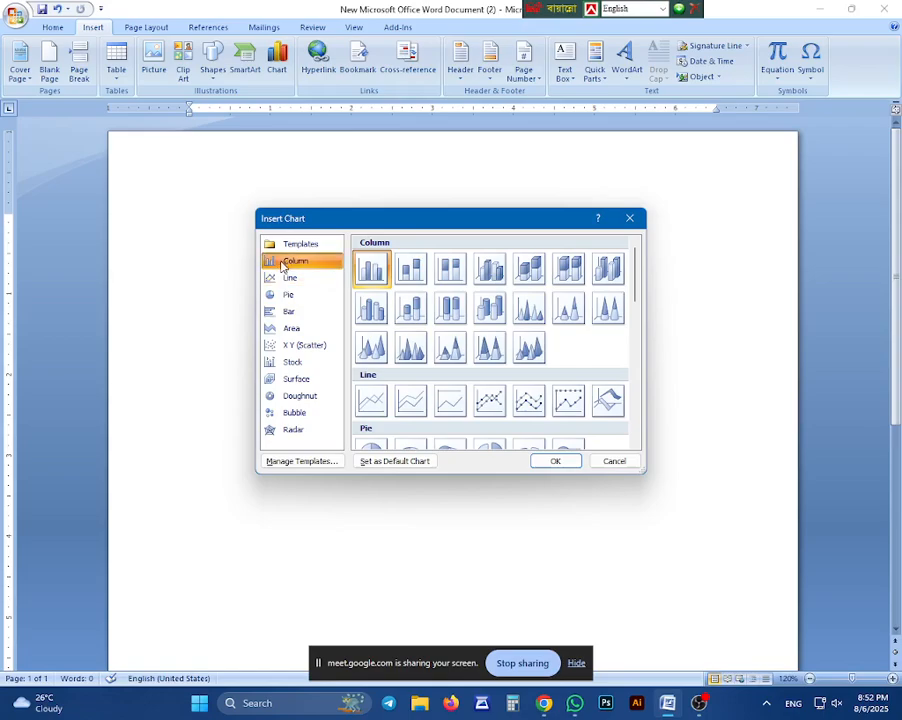
{"action": "left_click", "coordinate": [272, 294]}
{"action": "left_click", "coordinate": [489, 376]}
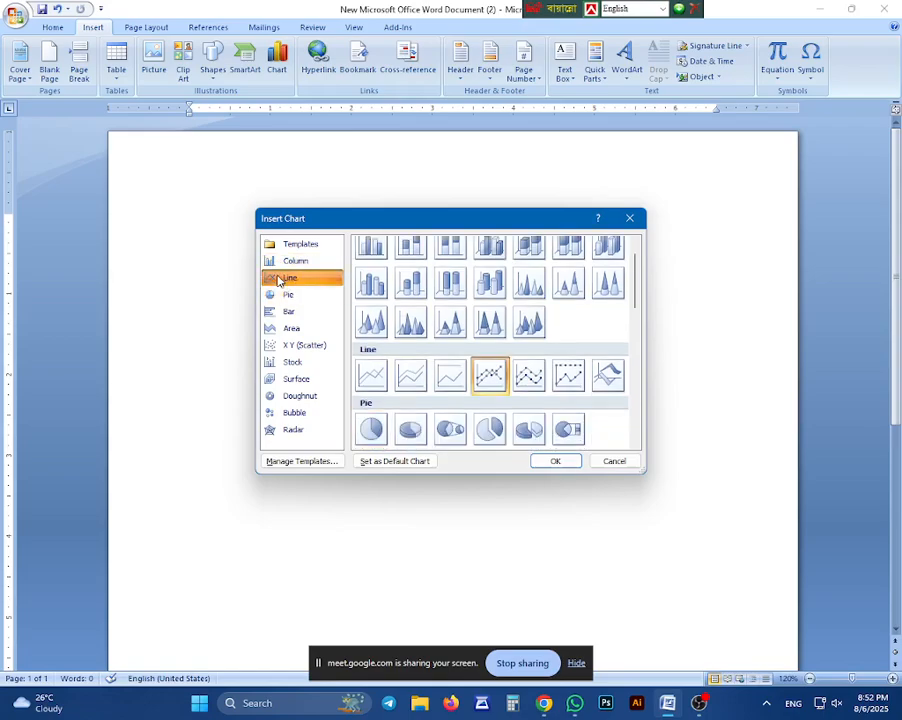
{"action": "left_click", "coordinate": [527, 383]}
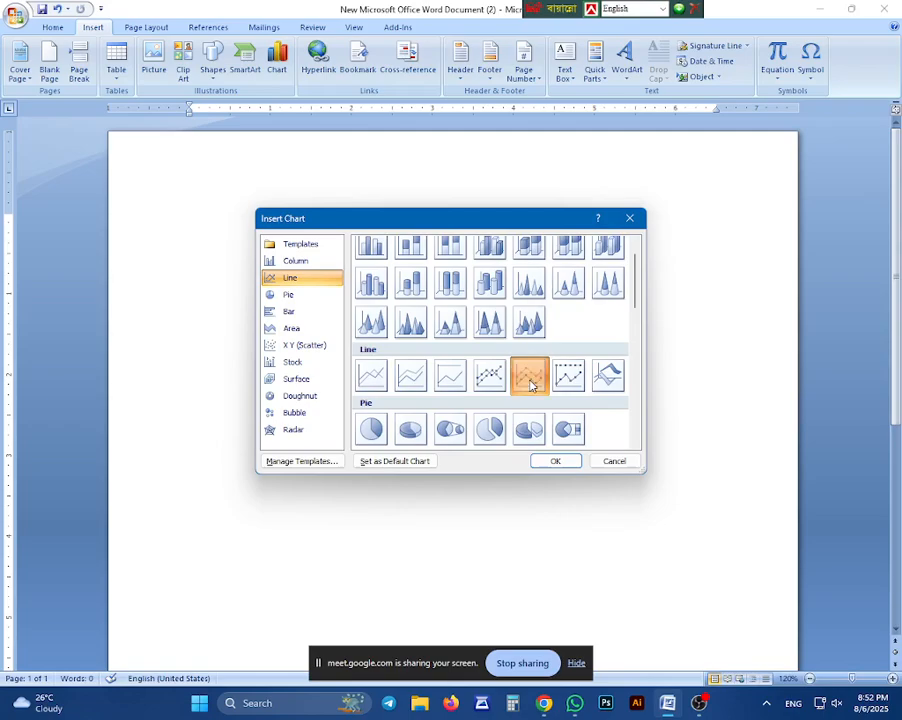
{"action": "left_click", "coordinate": [525, 432]}
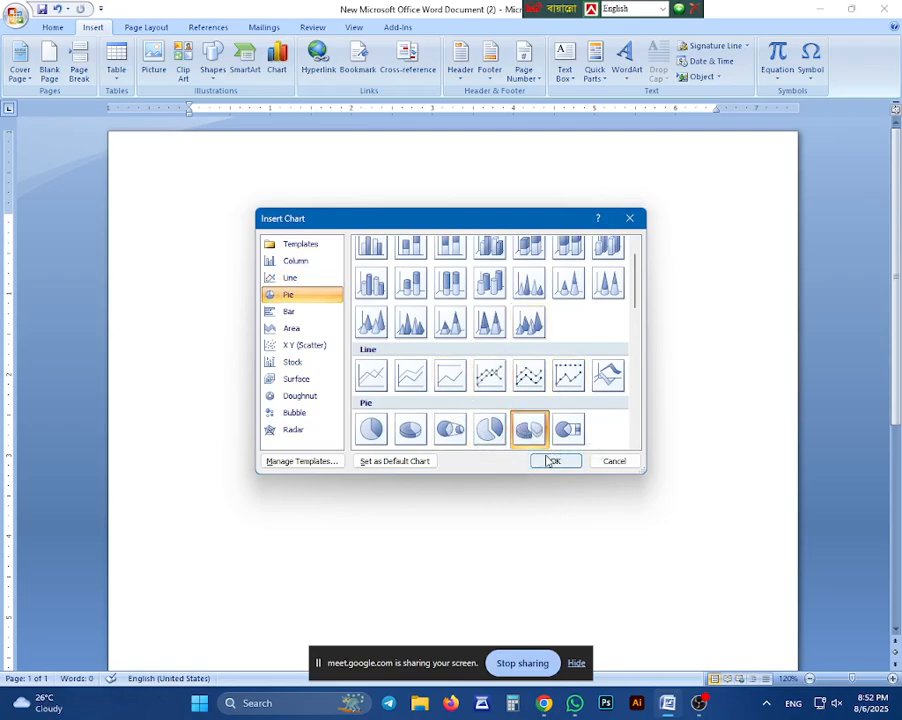
{"action": "left_click", "coordinate": [554, 461]}
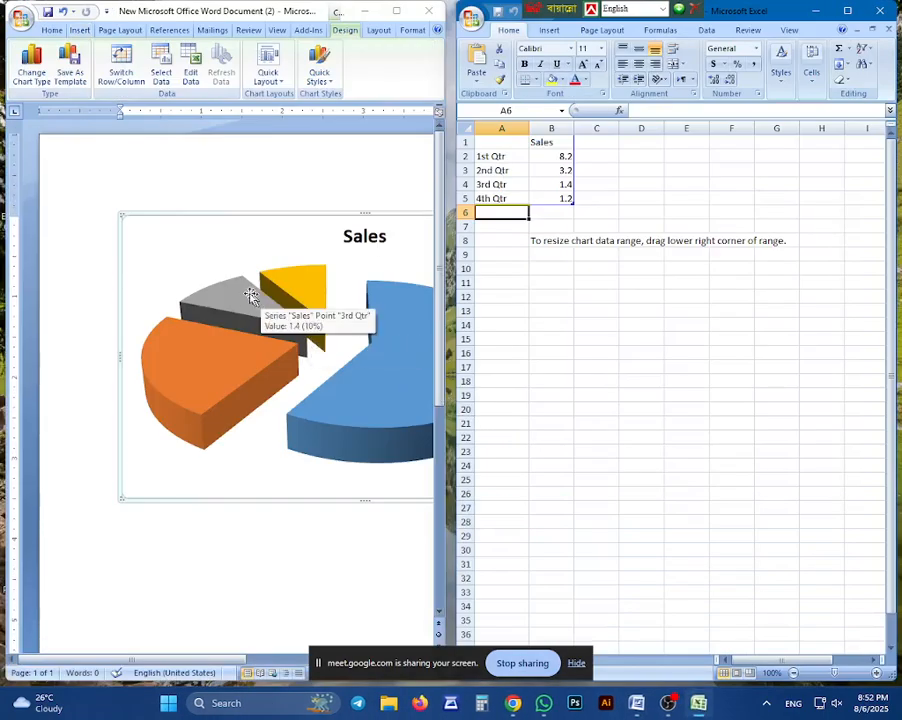
Narrow the Excel data window and widen the Word window to give the pie chart more room.
{"action": "left_click", "coordinate": [276, 358]}
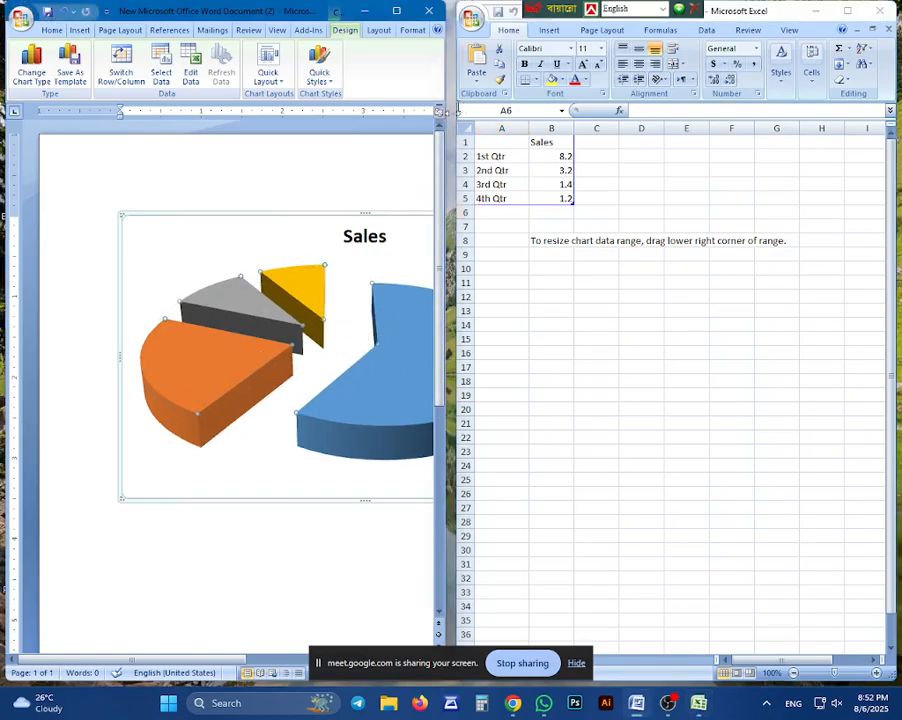
{"action": "left_click_drag", "start_coordinate": [457, 248], "coordinate": [501, 256]}
{"action": "left_click_drag", "start_coordinate": [443, 264], "coordinate": [490, 270]}
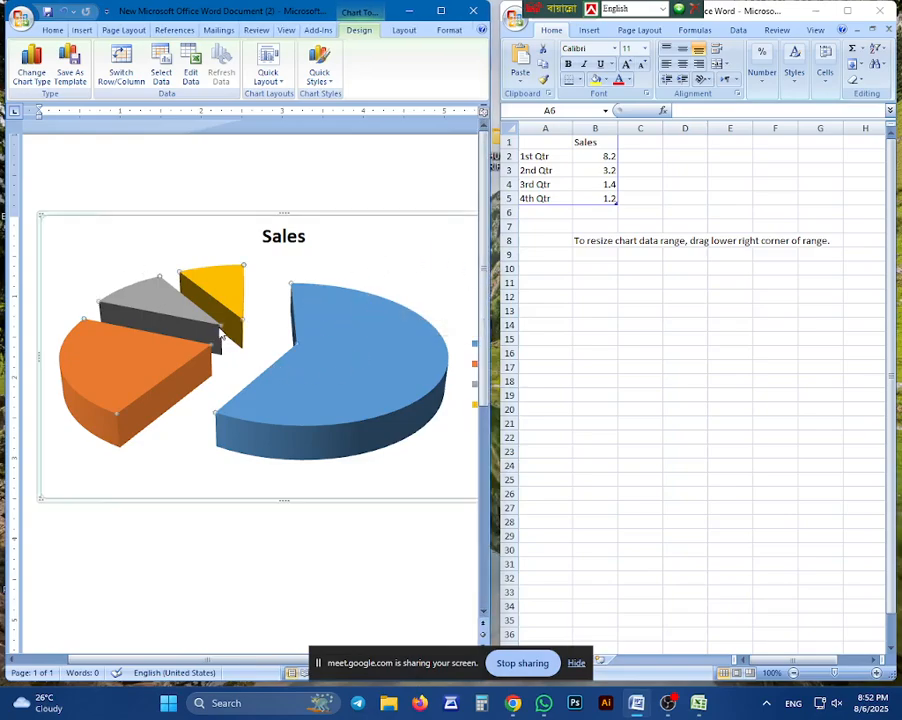
Replace the chart's "Sales" heading with a person's first name in cell B1 of the data sheet.
{"action": "left_click", "coordinate": [293, 245]}
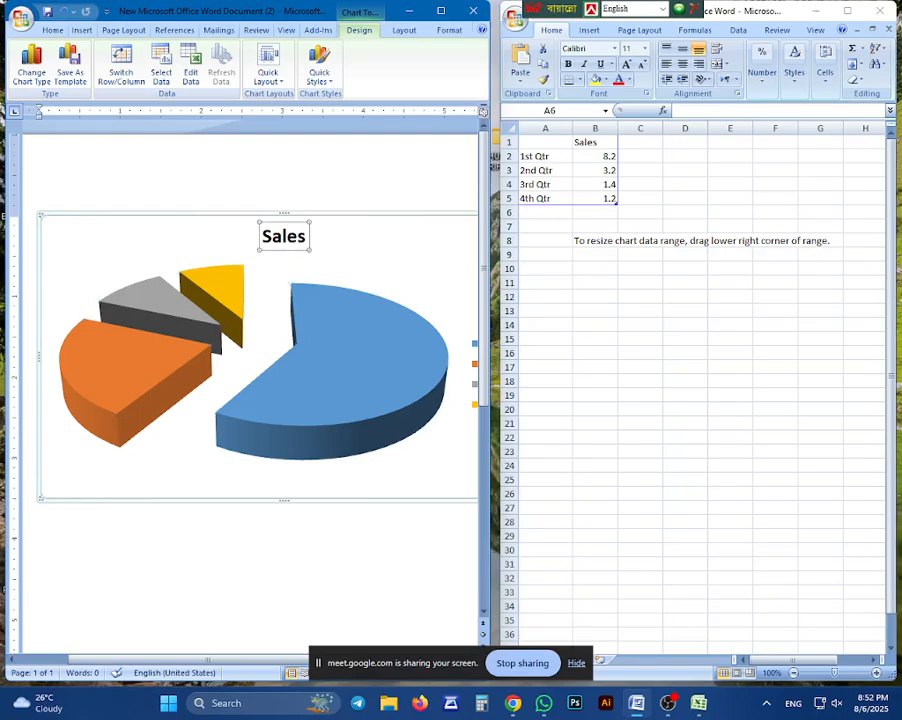
{"action": "left_click", "coordinate": [582, 140]}
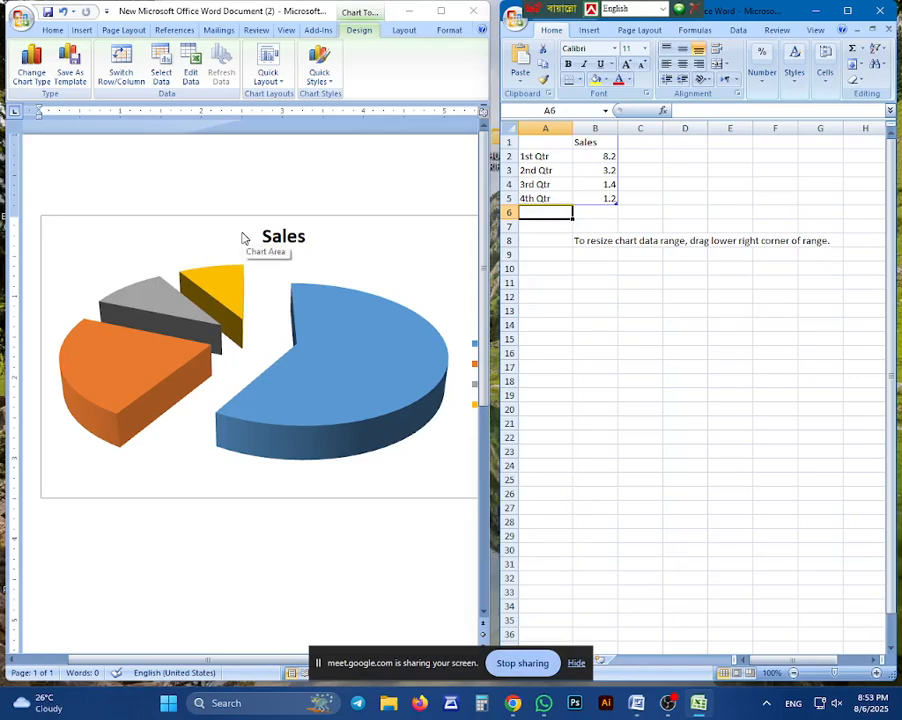
{"action": "left_click", "coordinate": [596, 151]}
{"action": "left_click", "coordinate": [591, 143]}
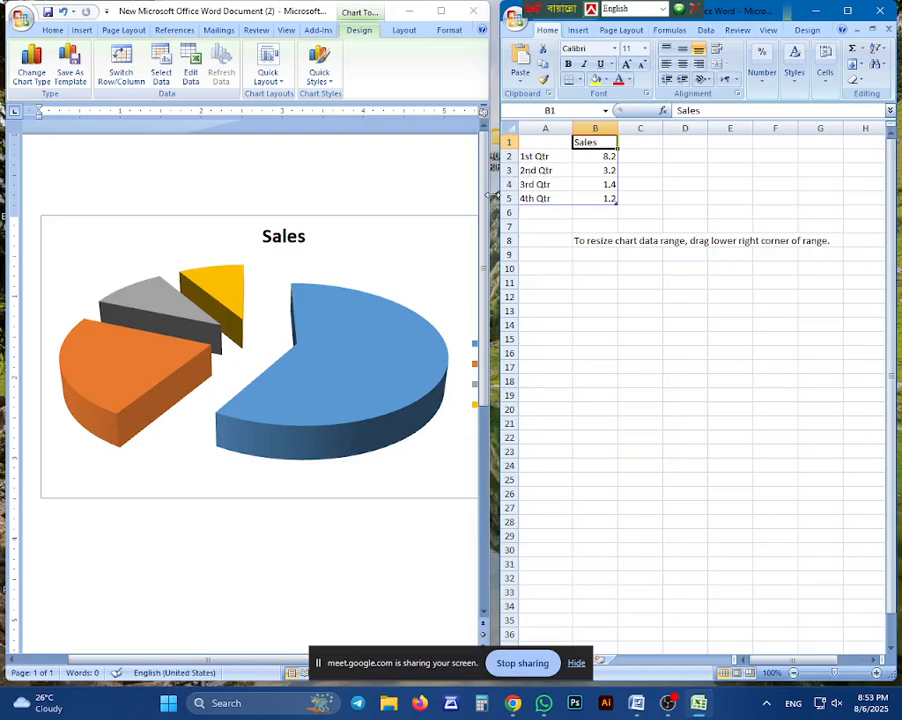
{"action": "type", "text": "t"}
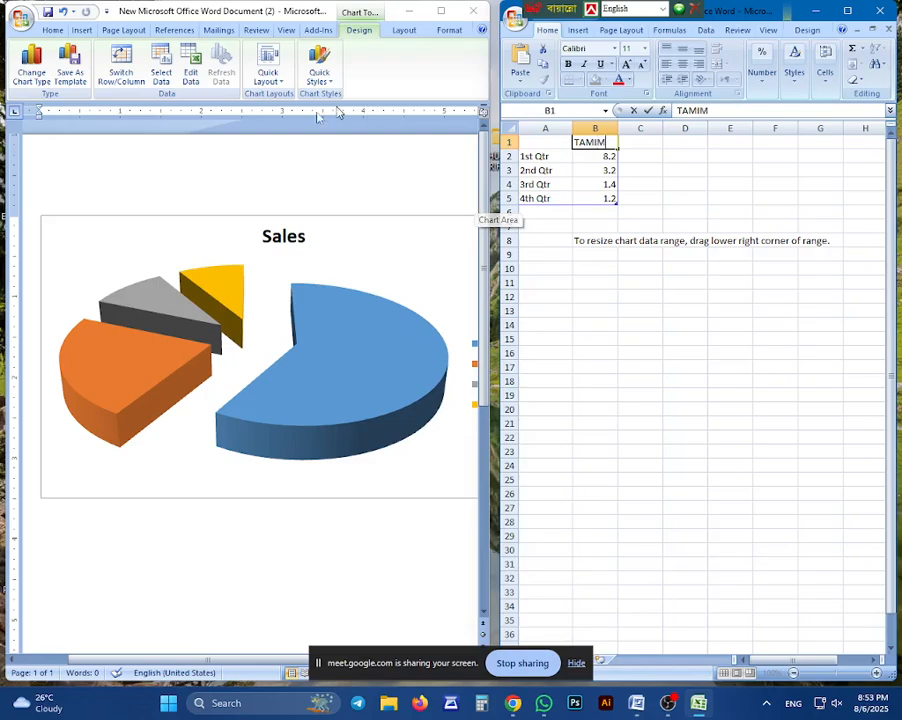
{"action": "left_click", "coordinate": [369, 378]}
{"action": "left_click", "coordinate": [365, 397]}
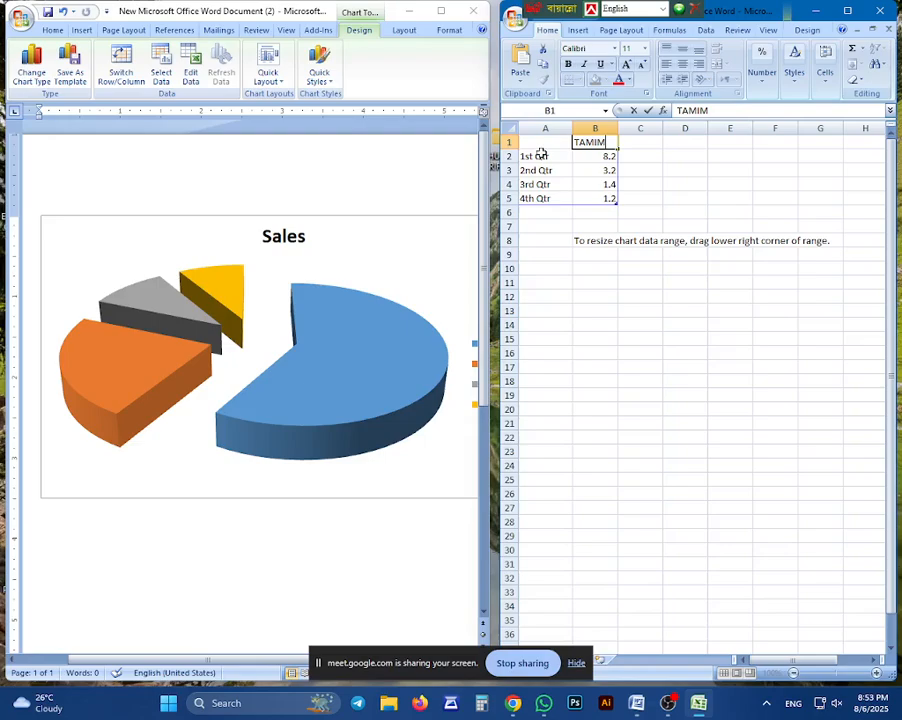
Label the first pie category "Leg side" in cell A2 of the data sheet.
{"action": "left_click", "coordinate": [540, 157]}
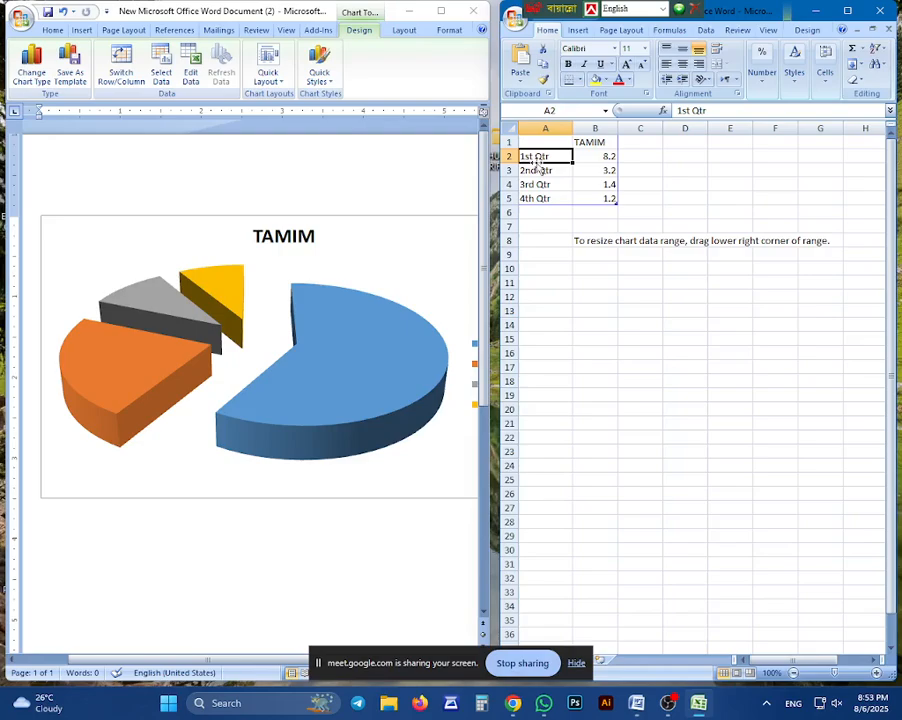
{"action": "type", "text": "I"}
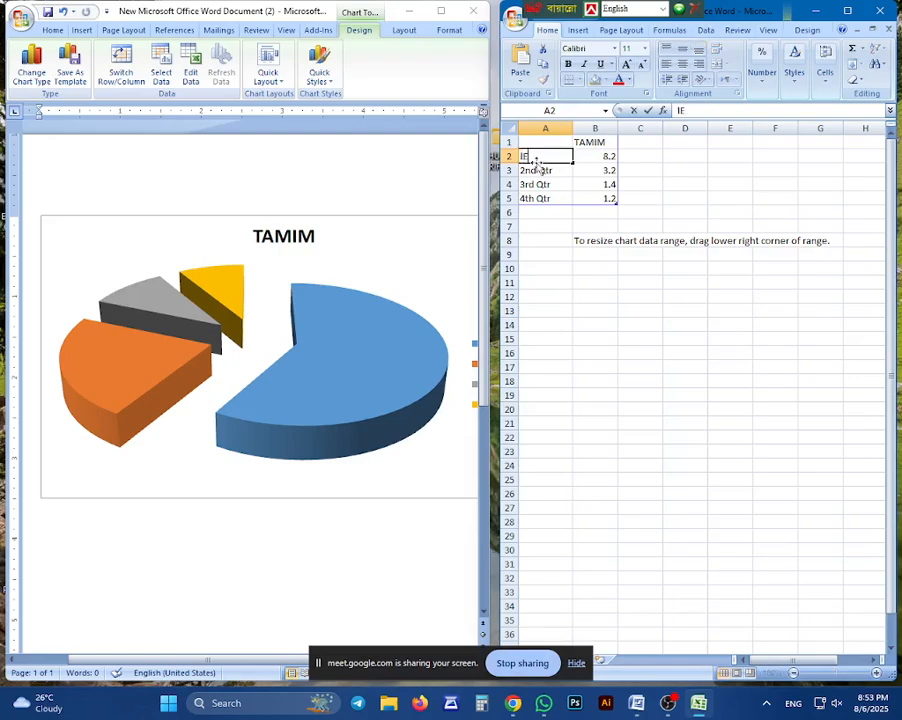
{"action": "type", "text": "EF=g="}
{"action": "key", "text": "Tab"}
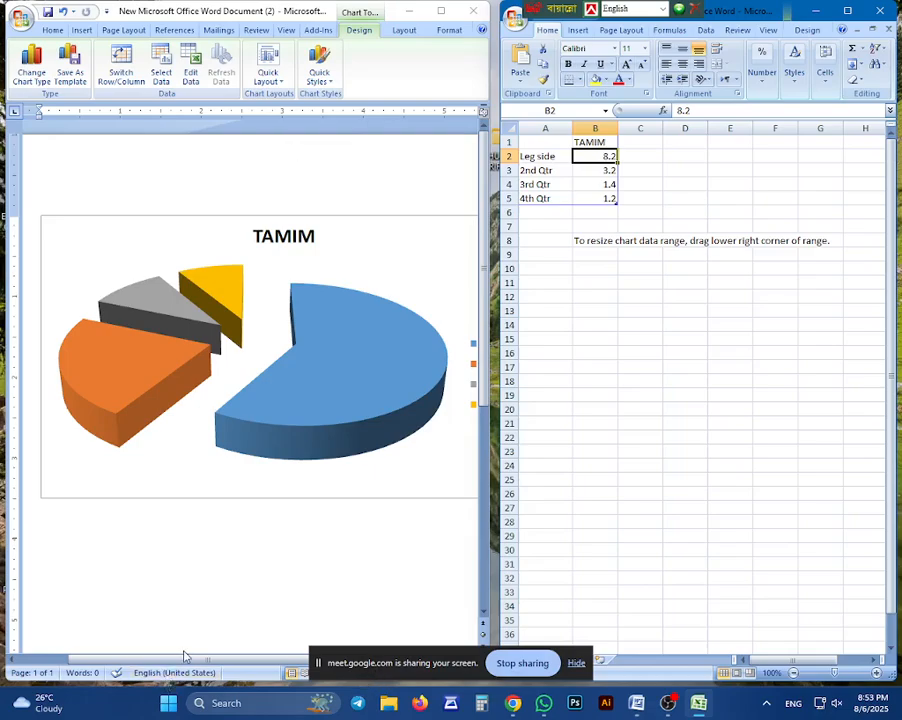
{"action": "left_click", "coordinate": [208, 594]}
{"action": "scroll", "coordinate": [276, 532], "scroll_direction": "down", "scroll_amount": 5}
{"action": "scroll", "coordinate": [276, 532], "scroll_direction": "down", "scroll_amount": 3}
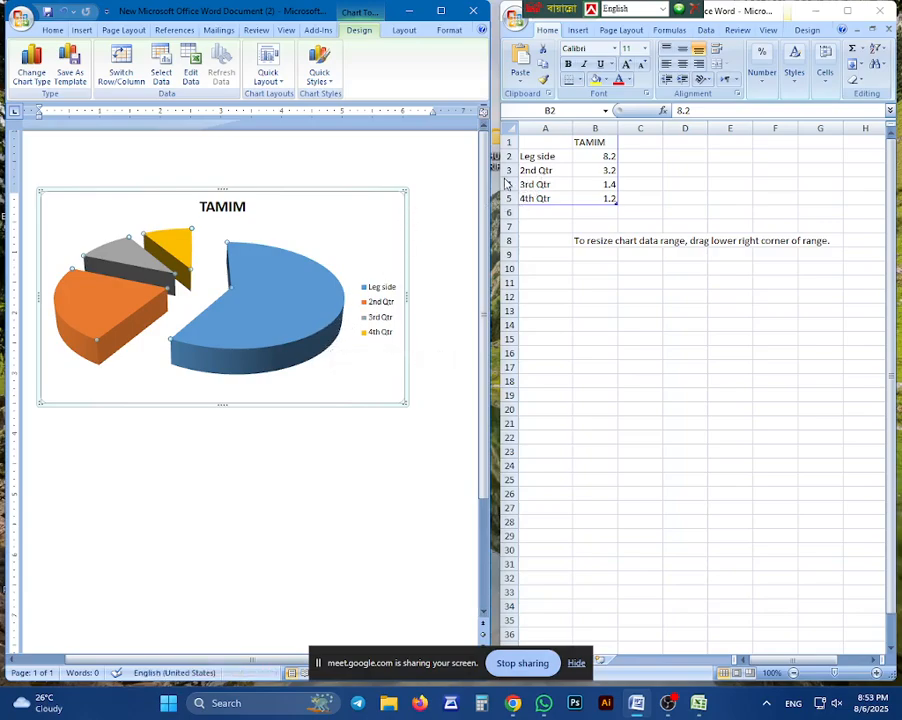
Label the second pie category "Cover Area" in cell A3 and select its orange slice in the chart.
{"action": "left_click", "coordinate": [138, 325]}
{"action": "left_click", "coordinate": [528, 169]}
{"action": "left_click", "coordinate": [525, 171]}
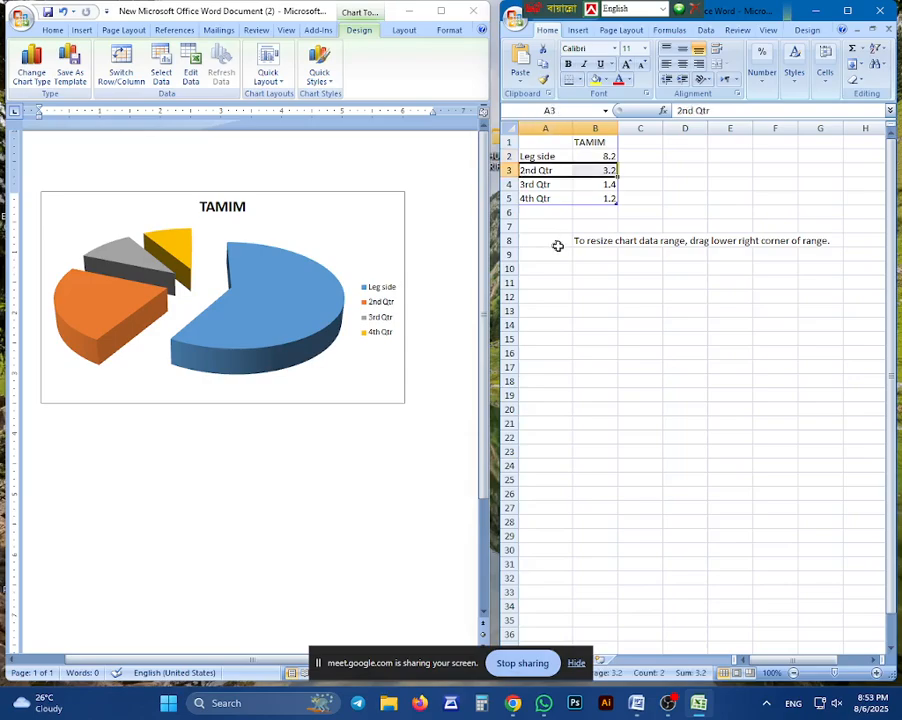
{"action": "left_click", "coordinate": [558, 245]}
{"action": "left_click", "coordinate": [551, 172]}
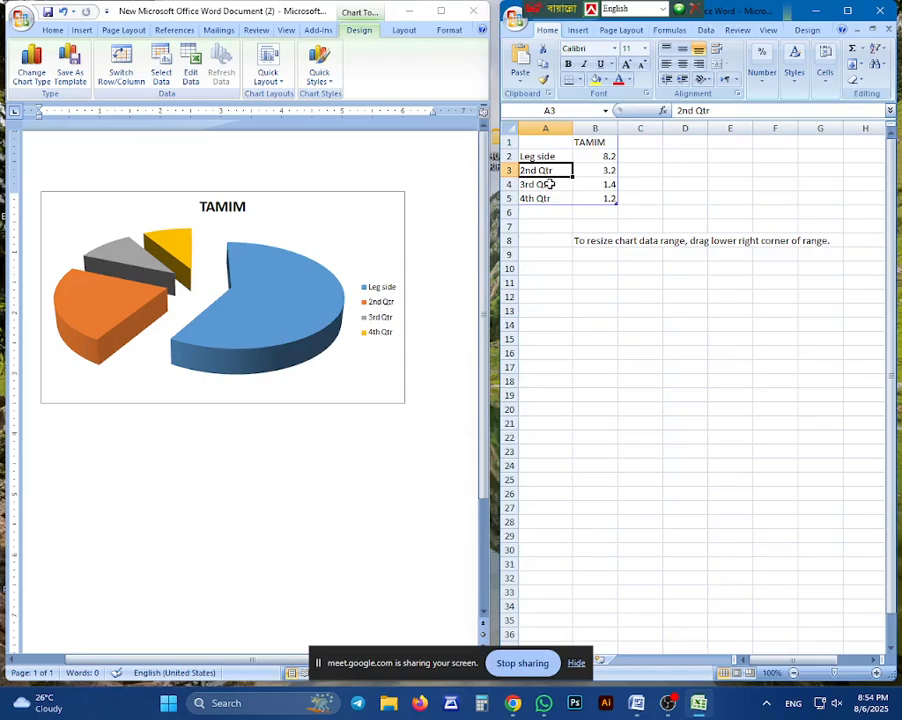
{"action": "type", "text": "Cover Area"}
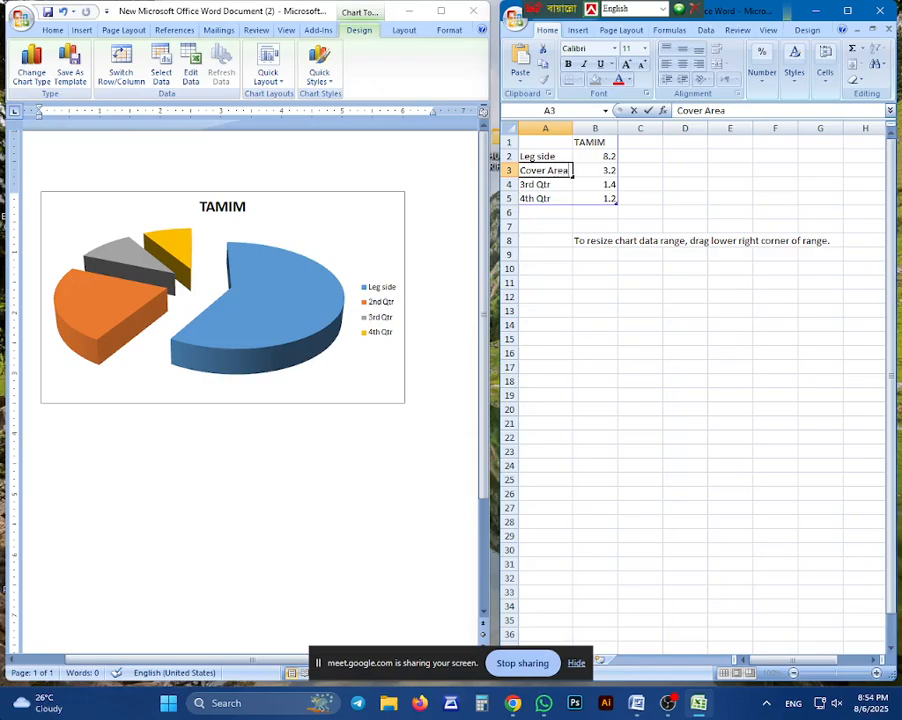
{"action": "key", "text": "Tab"}
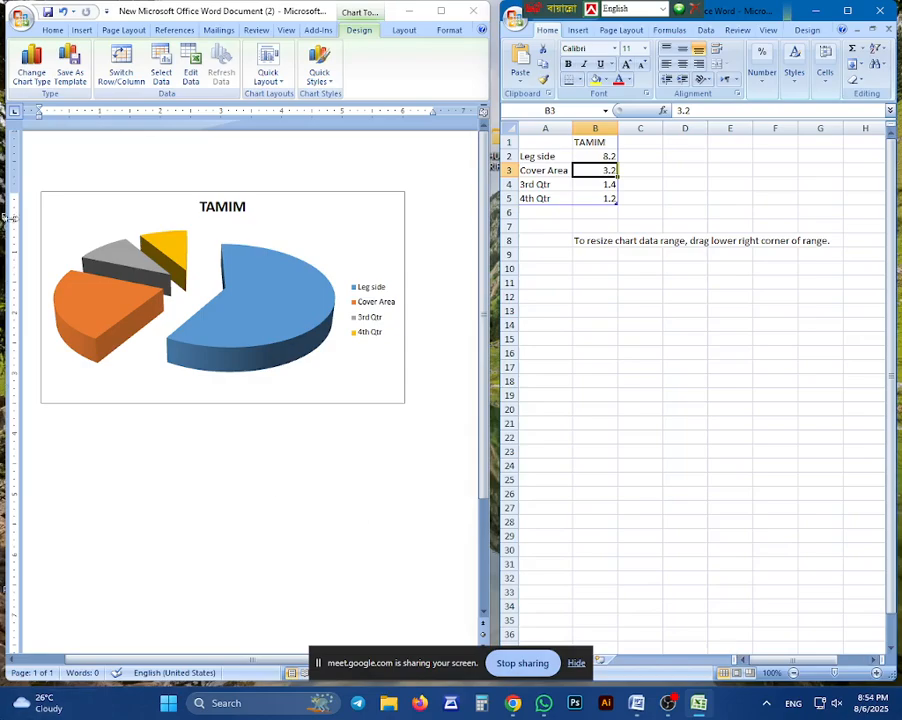
{"action": "left_click", "coordinate": [136, 262]}
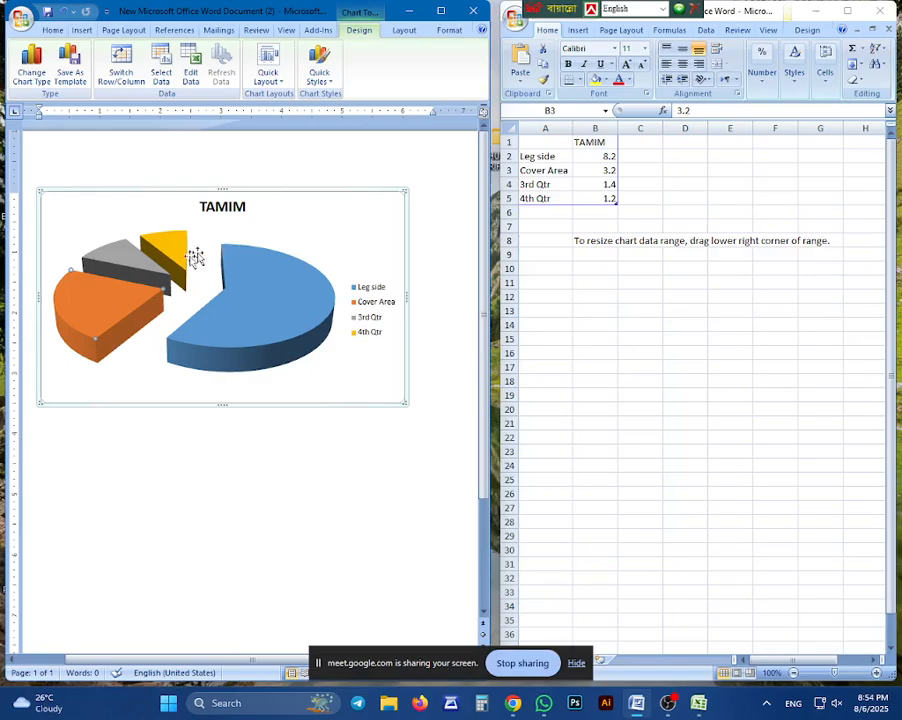
Label the third pie category "Point Area" in cell A4 of the data sheet.
{"action": "left_click", "coordinate": [113, 250]}
{"action": "left_click", "coordinate": [541, 188]}
{"action": "left_click", "coordinate": [541, 186]}
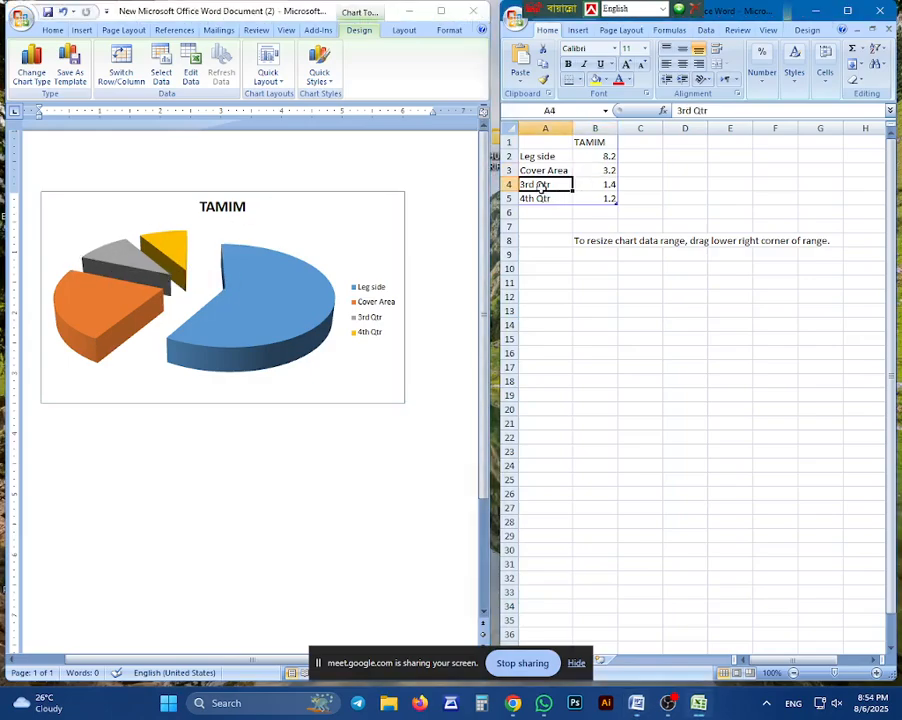
{"action": "type", "text": "p"}
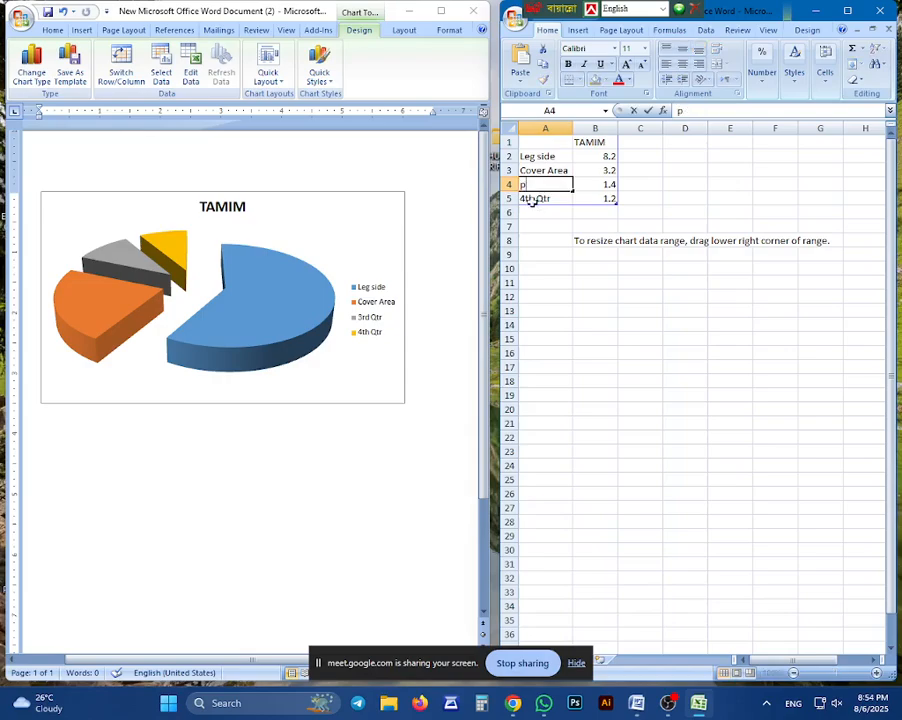
{"action": "type", "text": "T Area"}
{"action": "key", "text": "Tab"}
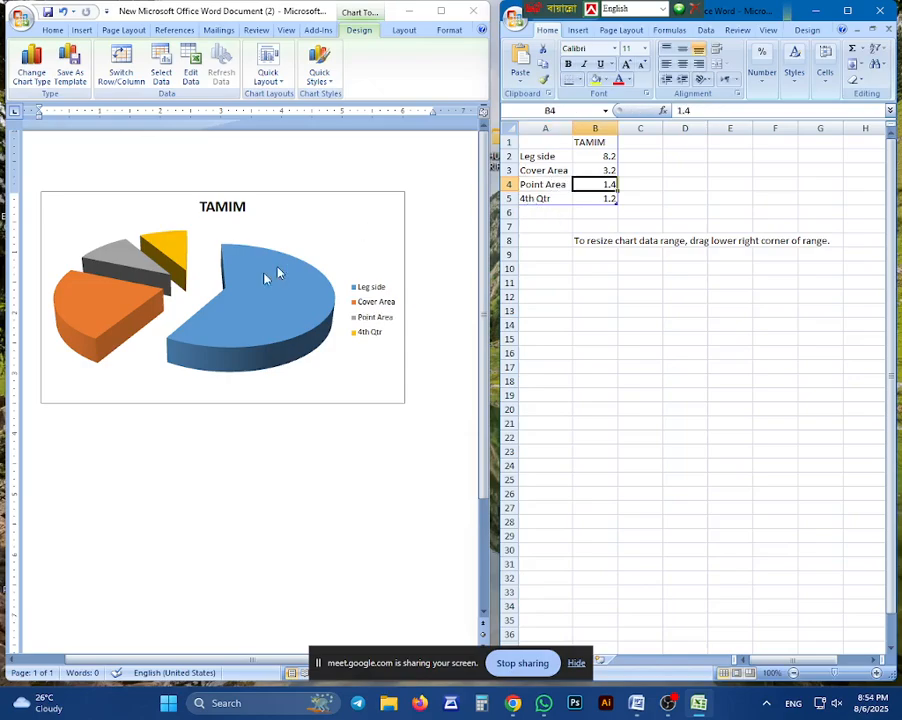
Select the yellow slice in the chart and label the fourth pie category "3rd Man" in cell A5.
{"action": "left_click", "coordinate": [170, 245]}
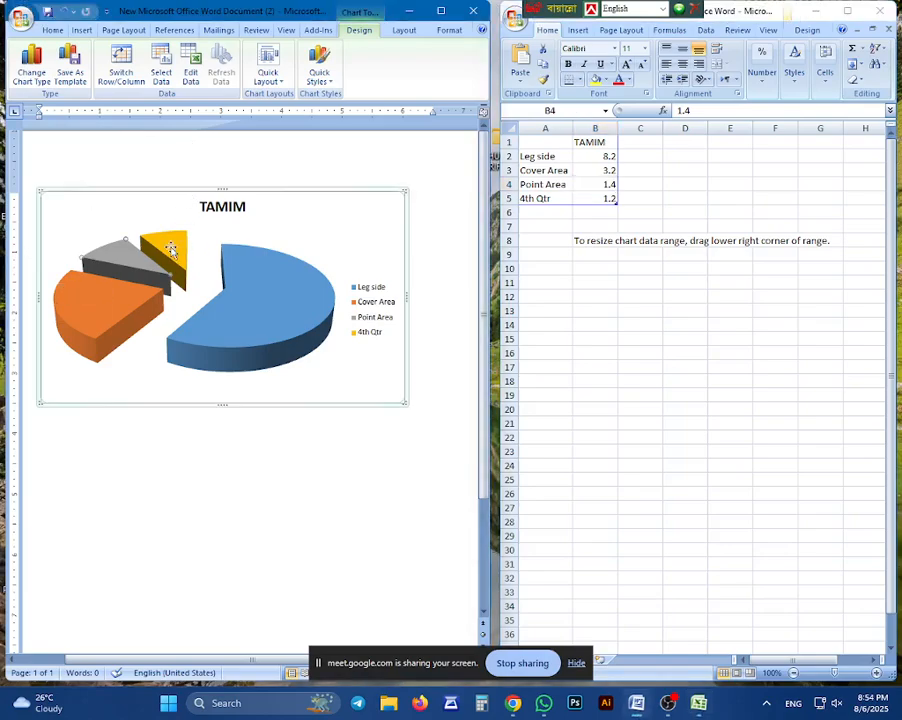
{"action": "left_click", "coordinate": [170, 245]}
{"action": "left_click", "coordinate": [518, 199]}
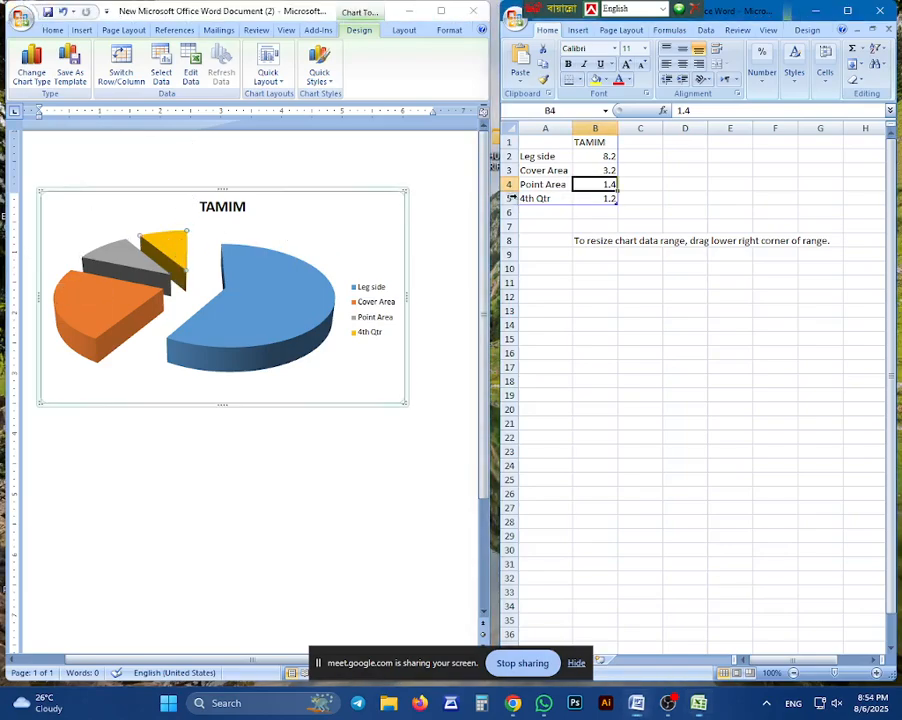
{"action": "left_click", "coordinate": [534, 198]}
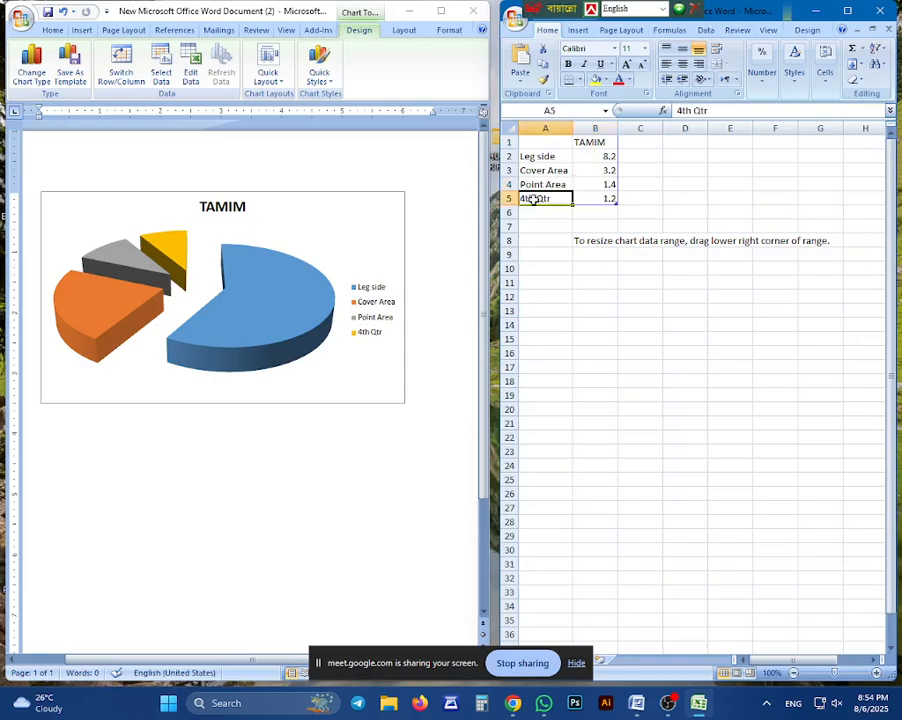
{"action": "type", "text": "3rd"}
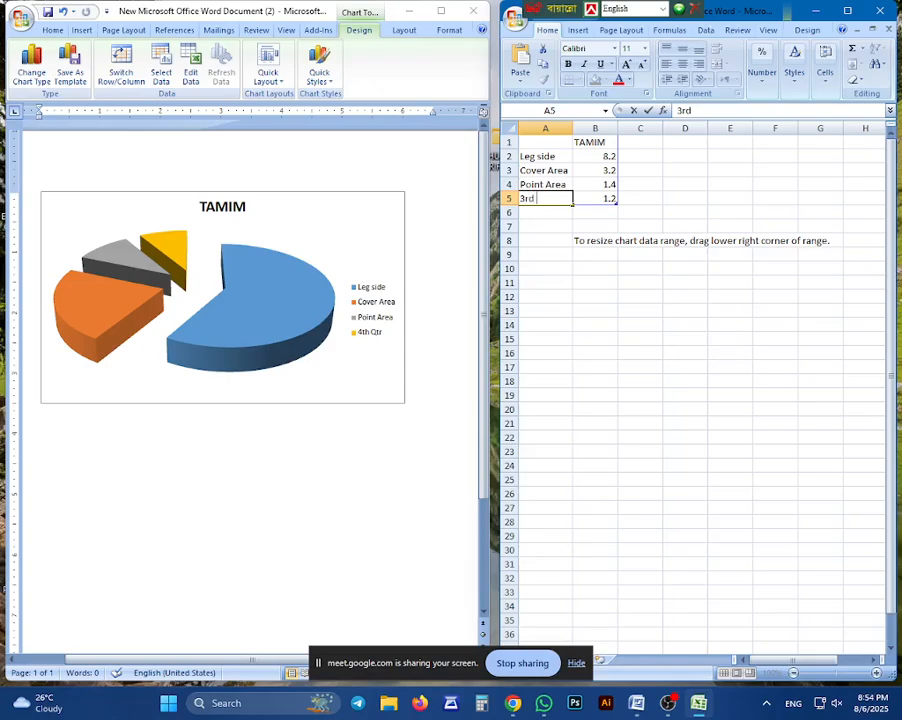
{"action": "type", "text": " Man"}
{"action": "key", "text": "Tab"}
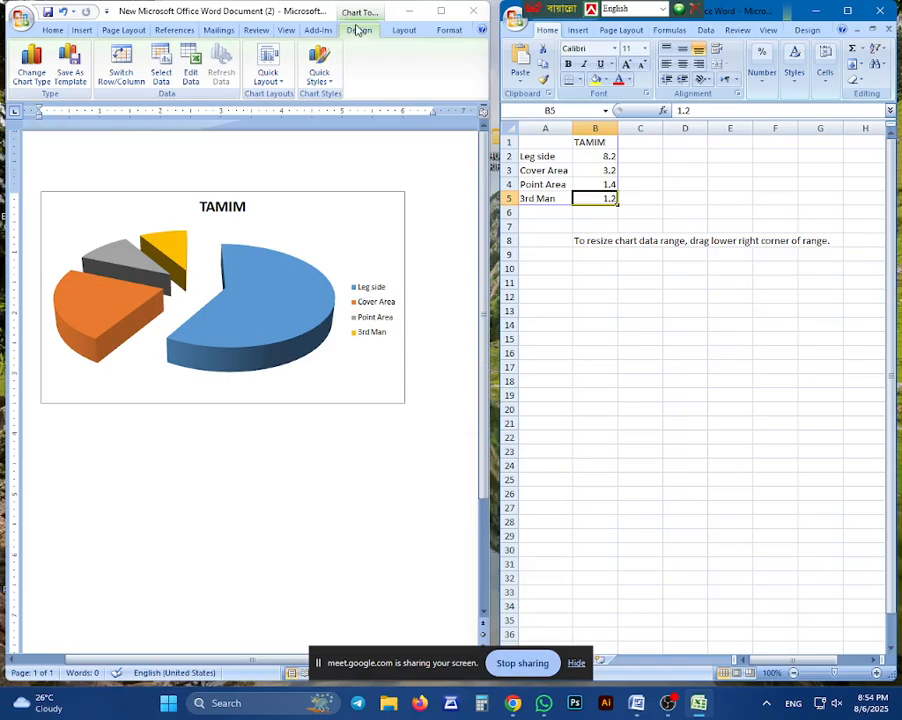
Set the Leg side value to 50 and the Cover Area value to 45 in the data sheet.
{"action": "left_click", "coordinate": [606, 166]}
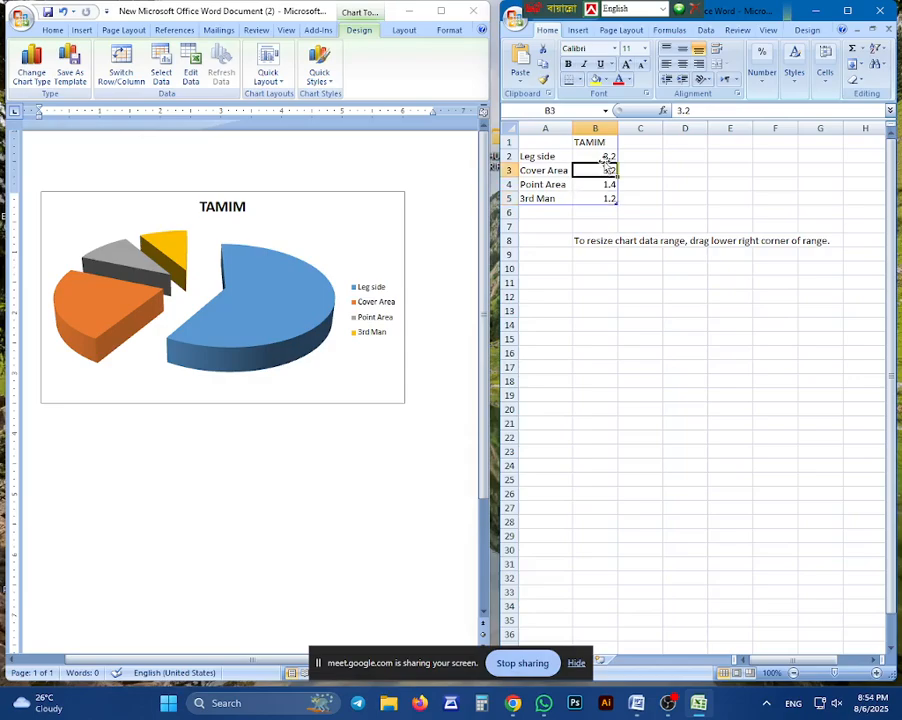
{"action": "left_click", "coordinate": [607, 158]}
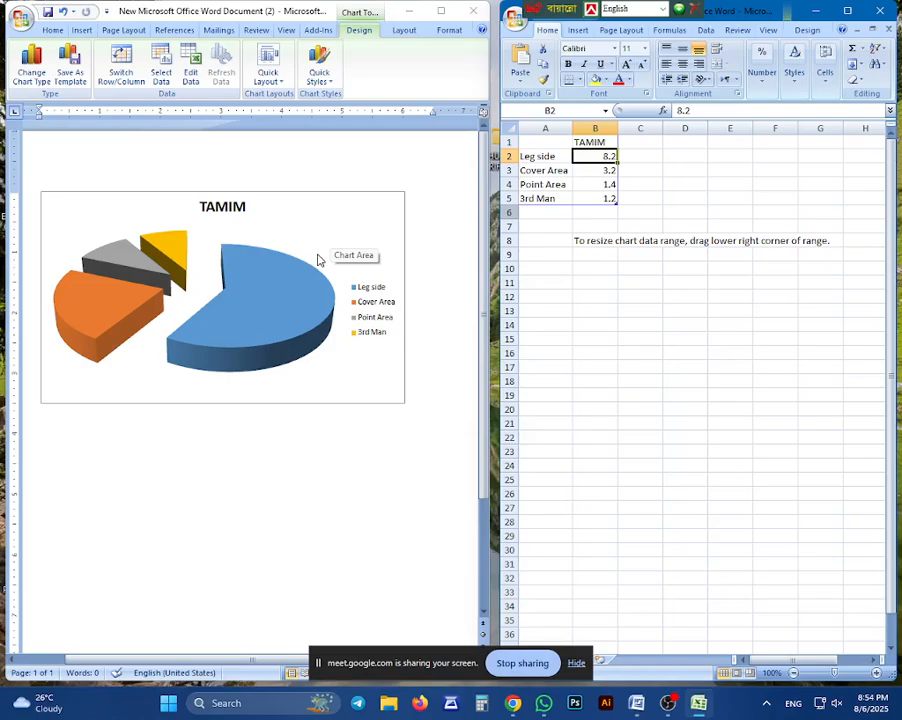
{"action": "type", "text": "50"}
{"action": "key", "text": "Return"}
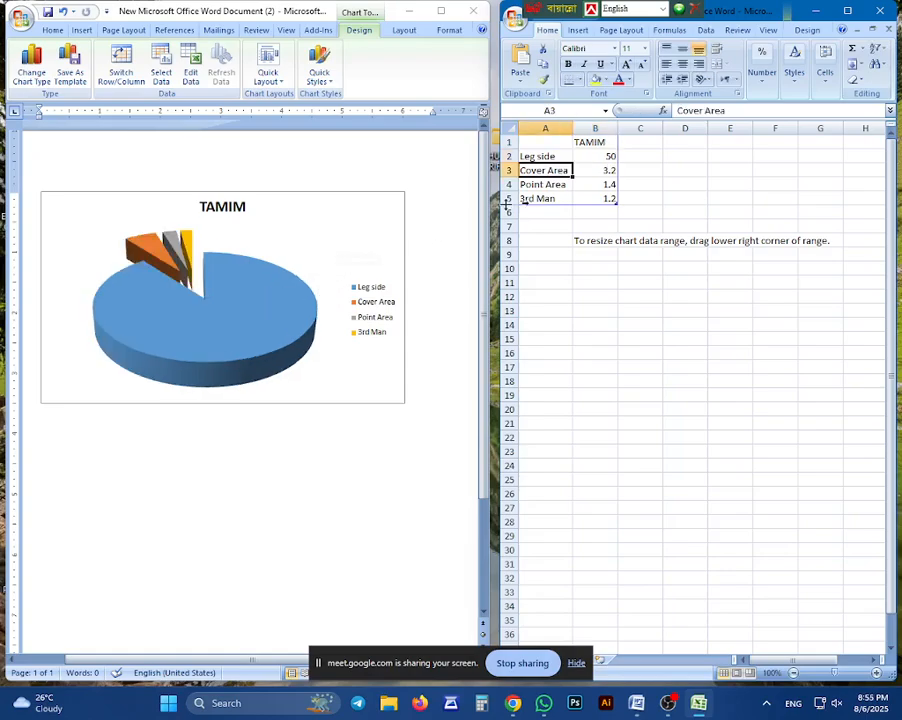
{"action": "left_click", "coordinate": [606, 173]}
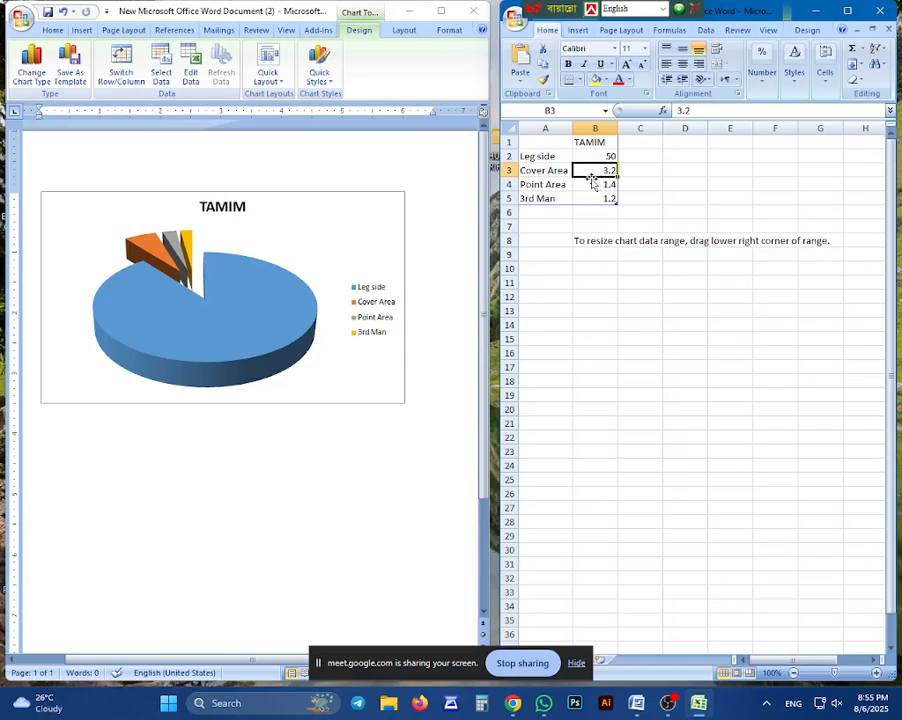
{"action": "type", "text": "45"}
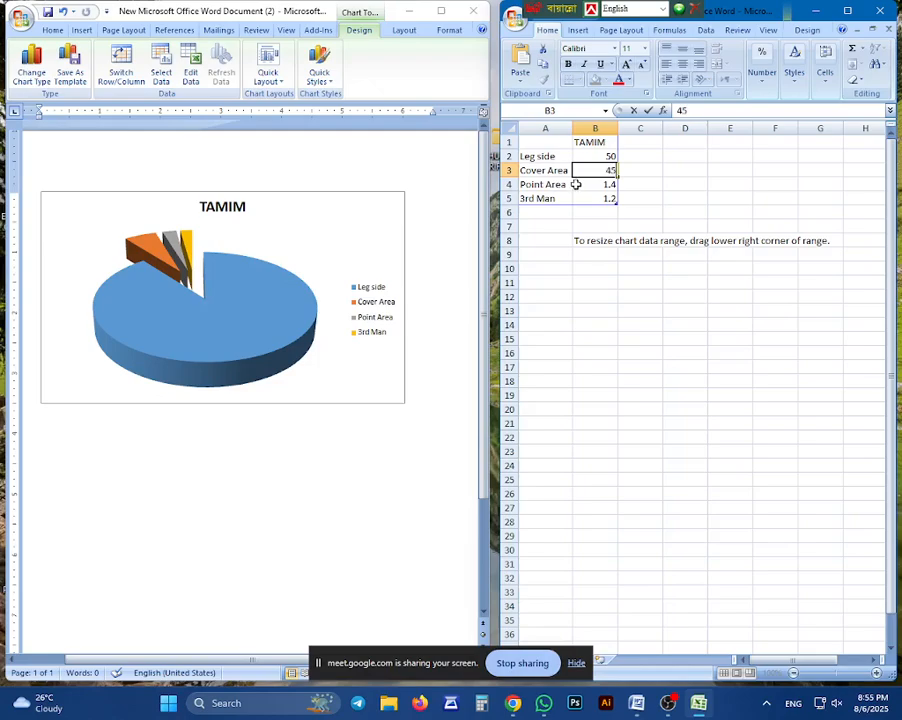
{"action": "left_click", "coordinate": [576, 184]}
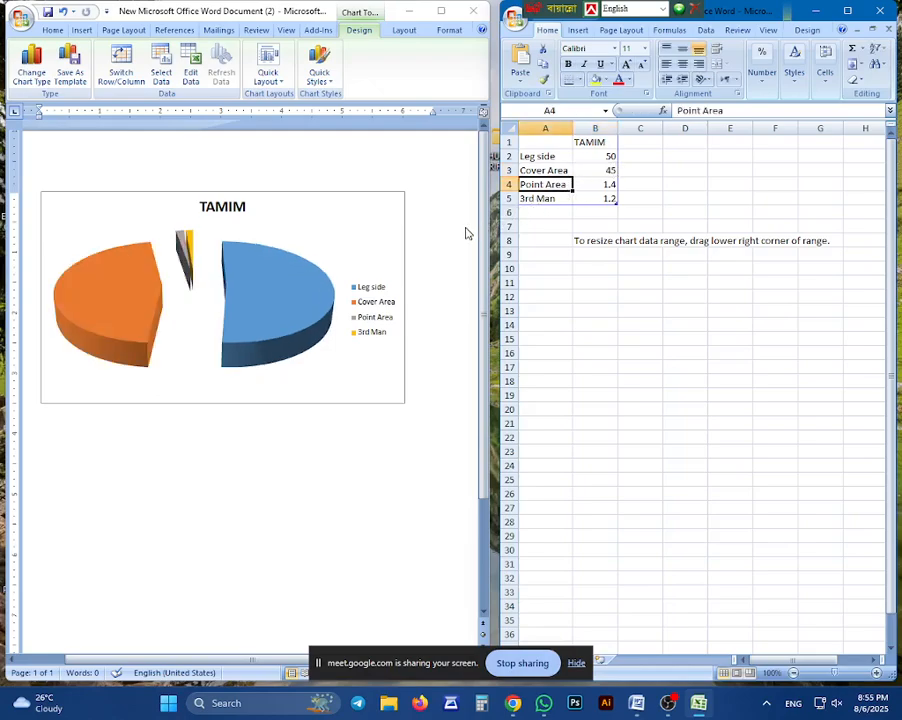
Set the Point Area value to 37 and the 3rd Man value to 23 in the data sheet.
{"action": "left_click", "coordinate": [605, 188]}
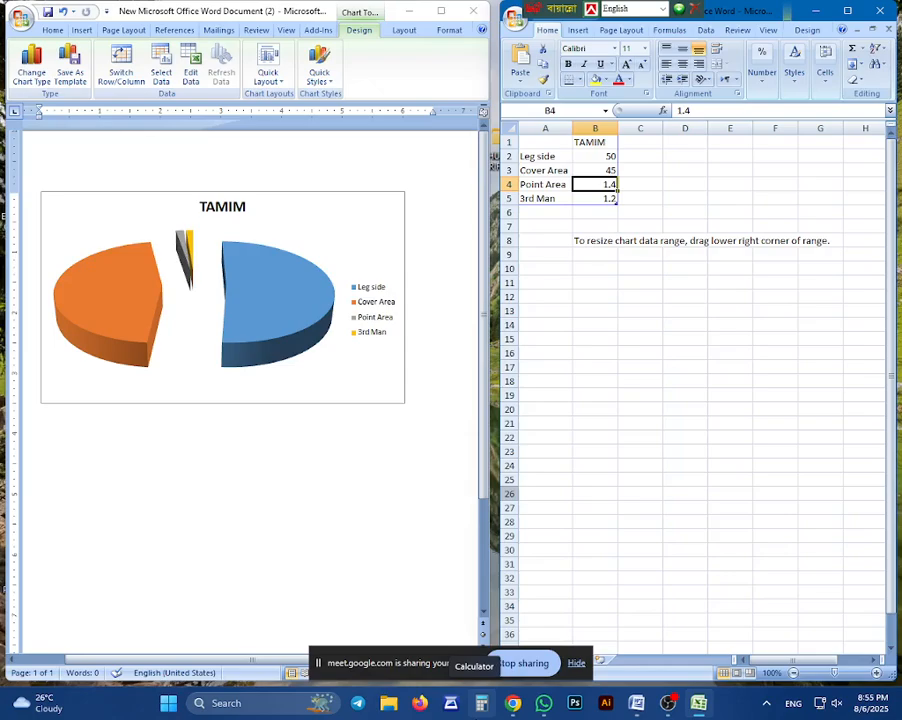
{"action": "type", "text": "37"}
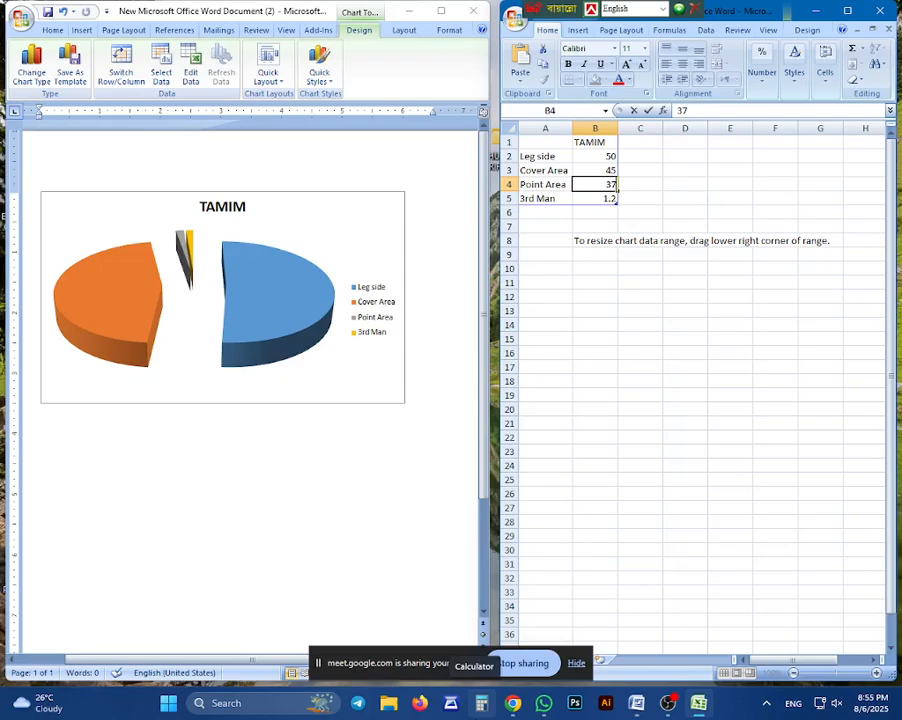
{"action": "key", "text": "Return"}
{"action": "key", "text": "Left"}
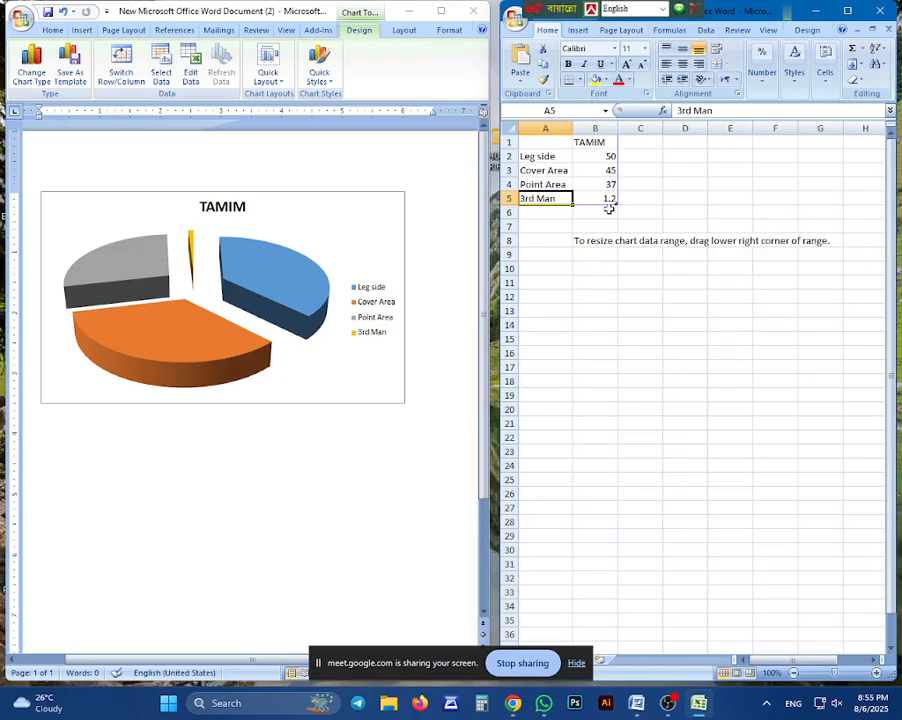
{"action": "left_click", "coordinate": [611, 197]}
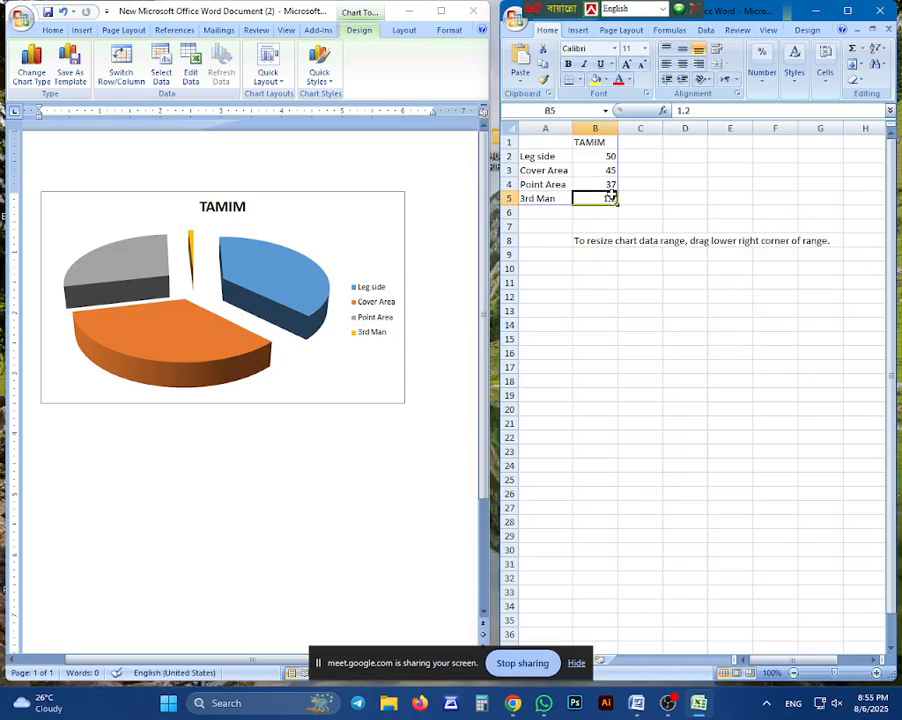
{"action": "type", "text": "23"}
{"action": "key", "text": "Return"}
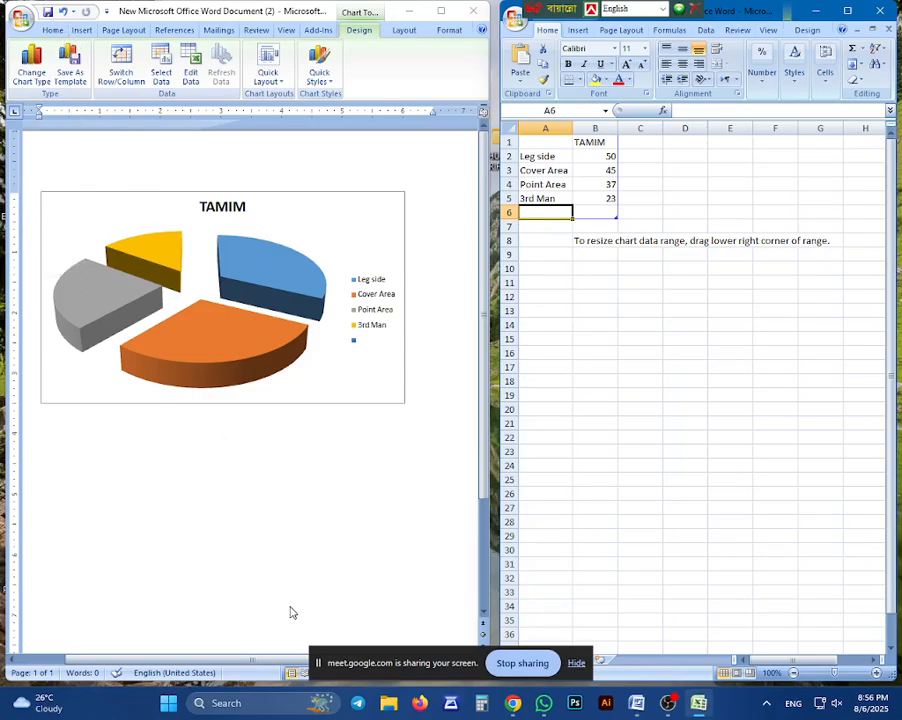
Inspect the pie chart's slices and legend, and look at the chart type options without changing the type.
{"action": "left_click", "coordinate": [272, 568]}
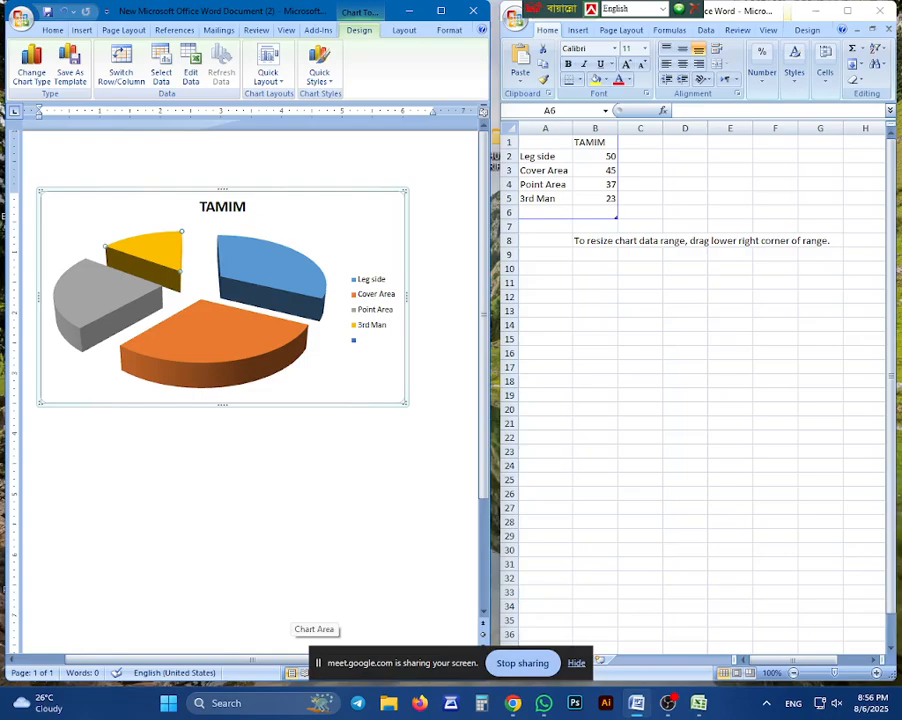
{"action": "left_click", "coordinate": [180, 340]}
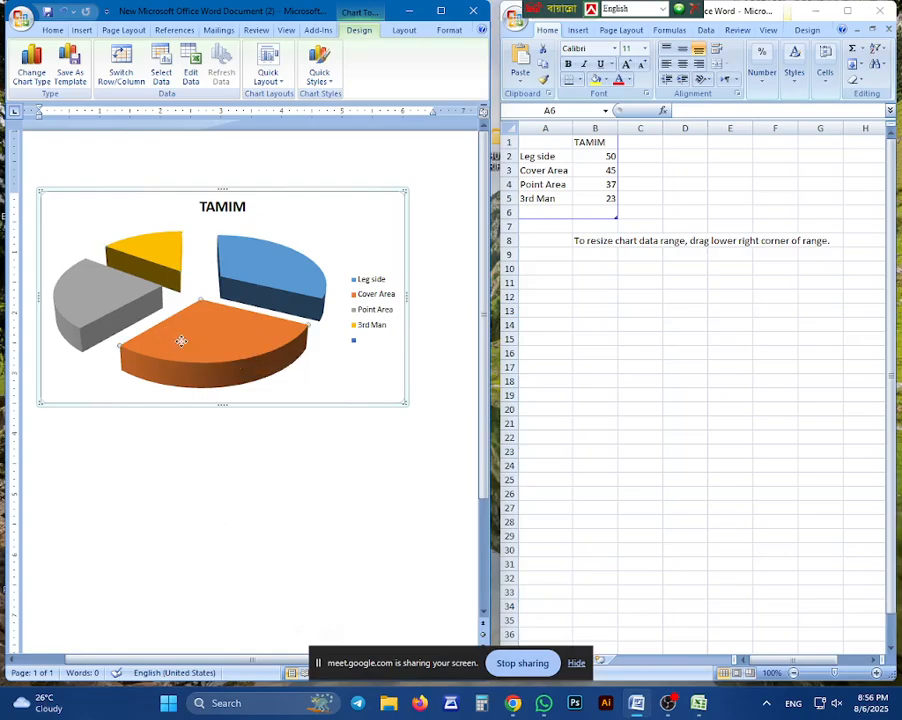
{"action": "left_click", "coordinate": [363, 331]}
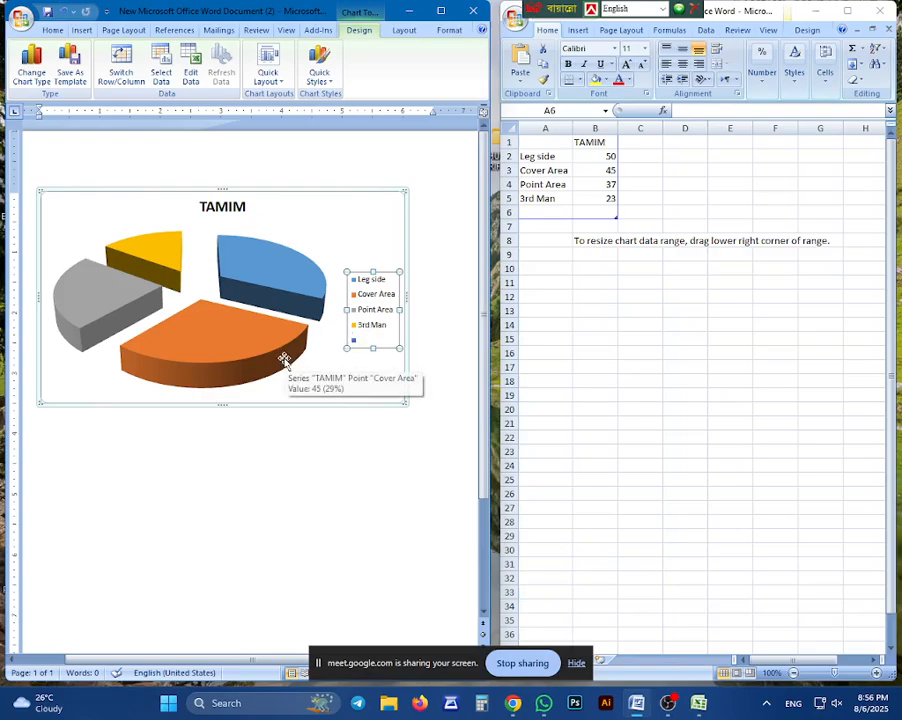
{"action": "left_click", "coordinate": [30, 60]}
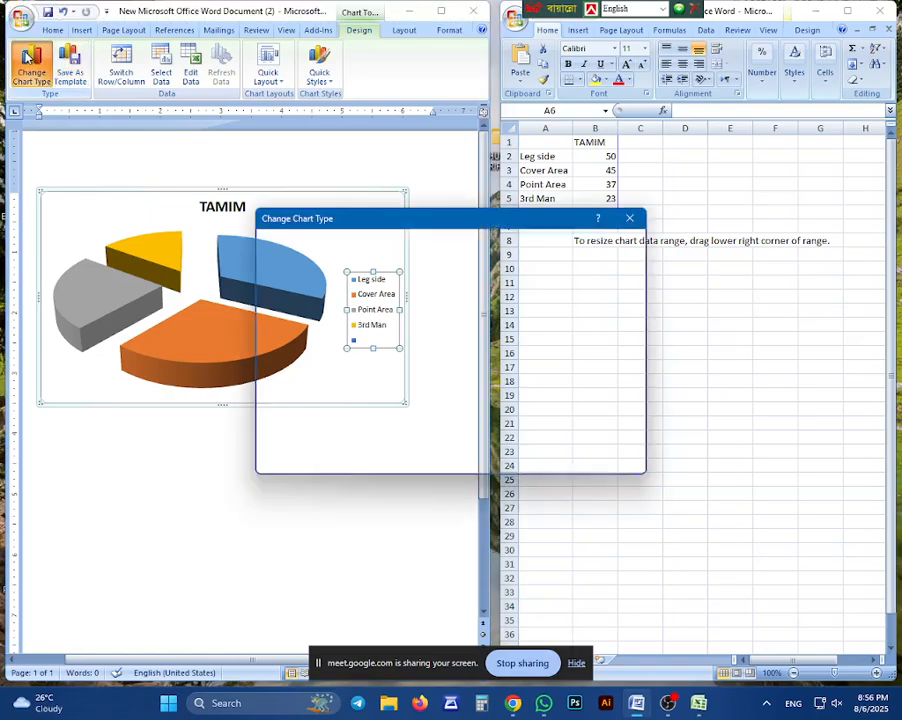
{"action": "key", "text": "Escape"}
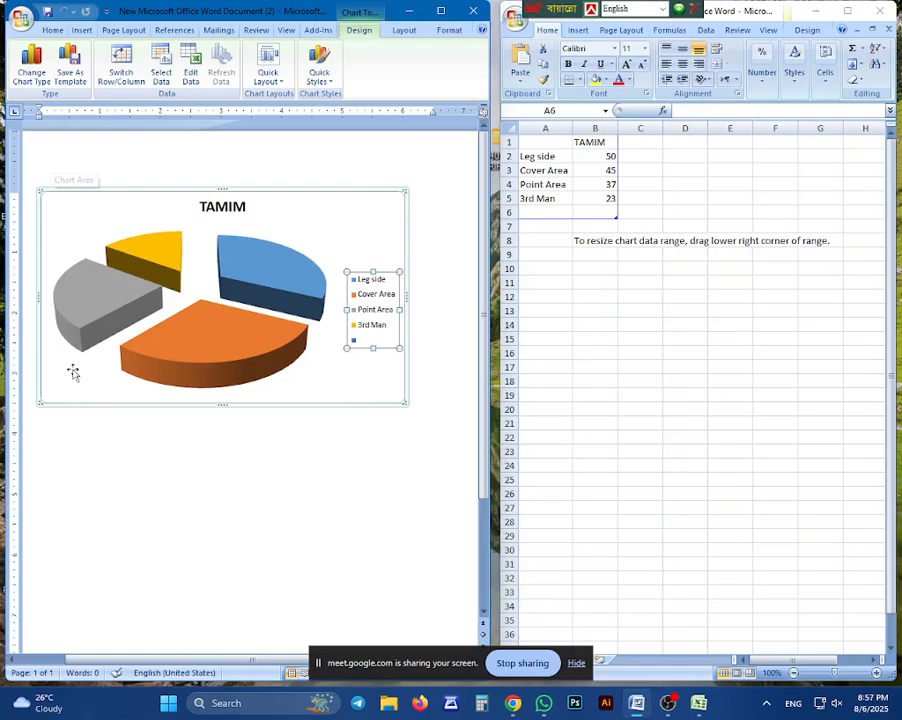
{"action": "left_click", "coordinate": [668, 704]}
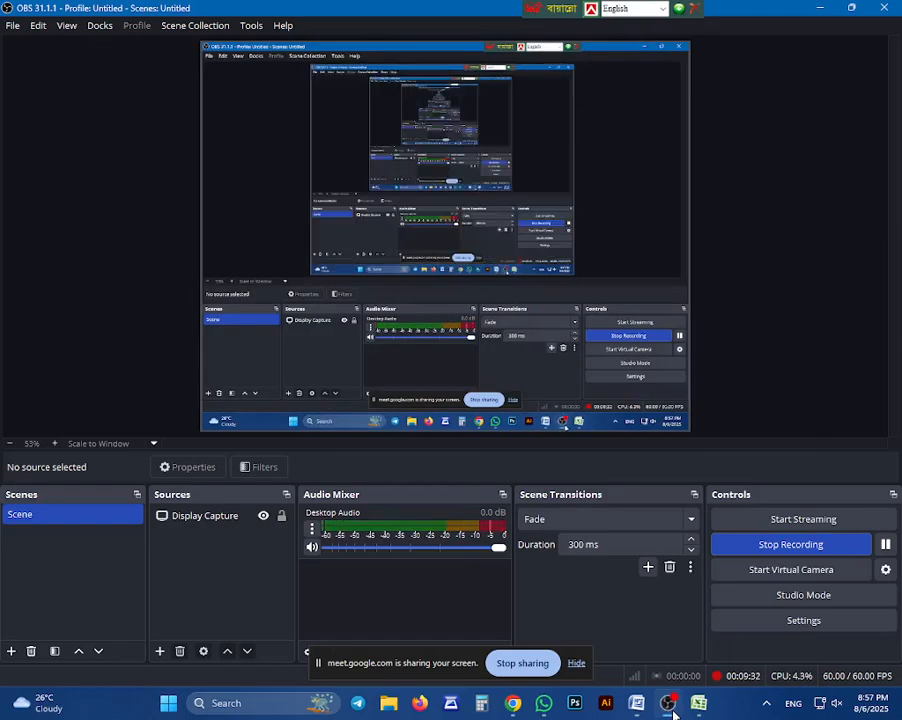
{"action": "mouse_move", "coordinate": [636, 703]}
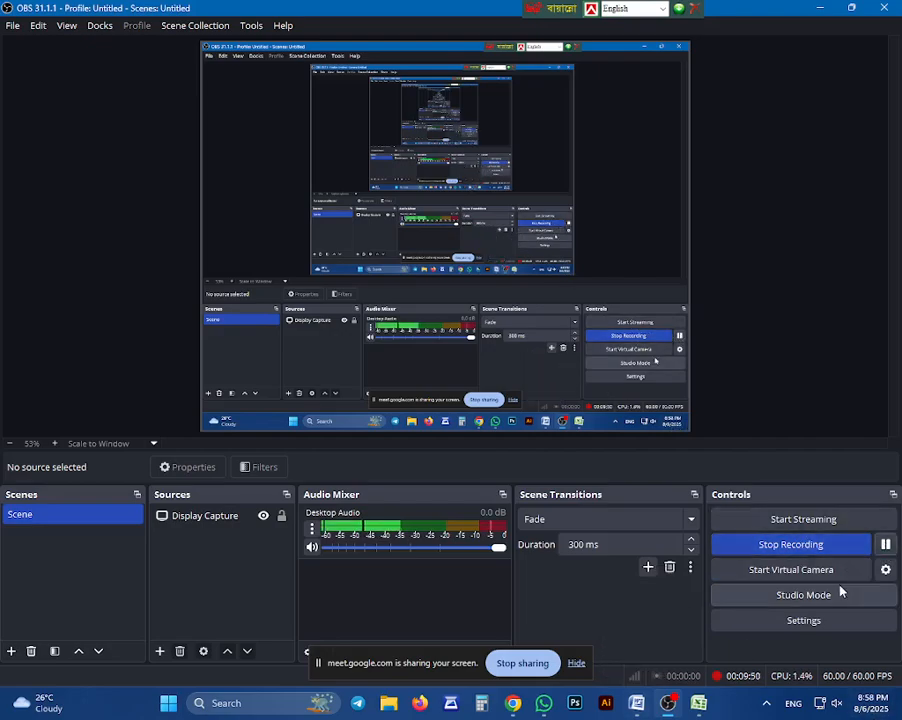
{"action": "left_click", "coordinate": [812, 9]}
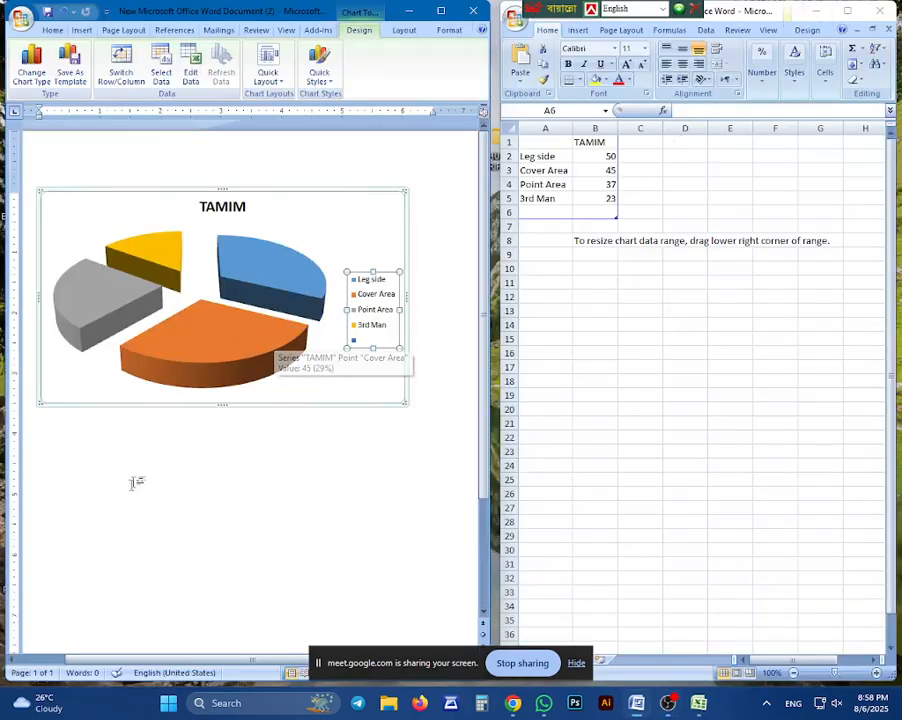
Close the Excel workbook holding the chart data and maximize the Word window.
{"action": "left_click", "coordinate": [883, 12]}
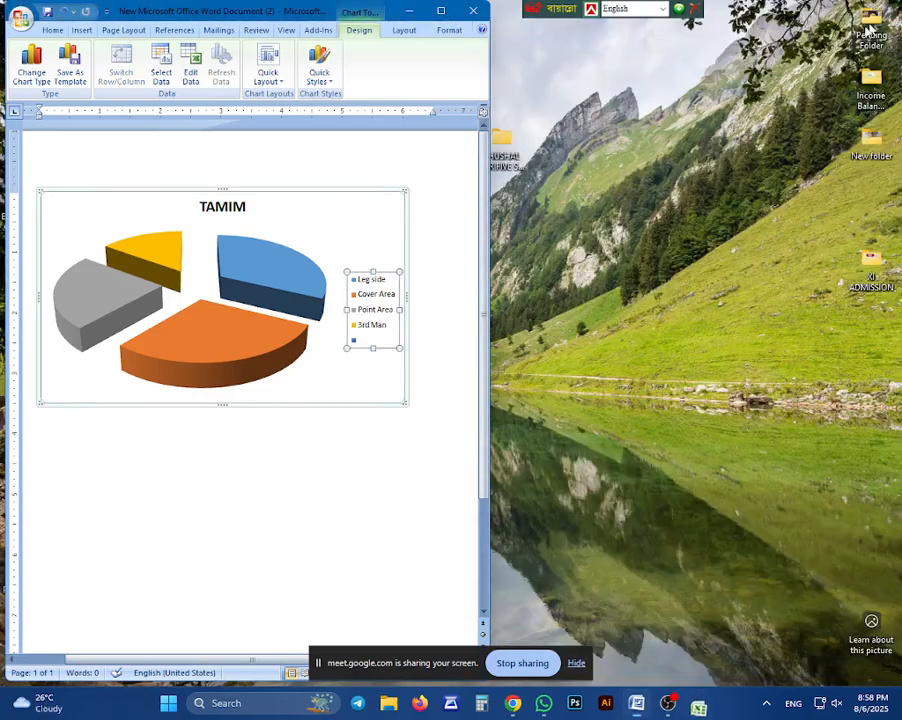
{"action": "left_click", "coordinate": [440, 11]}
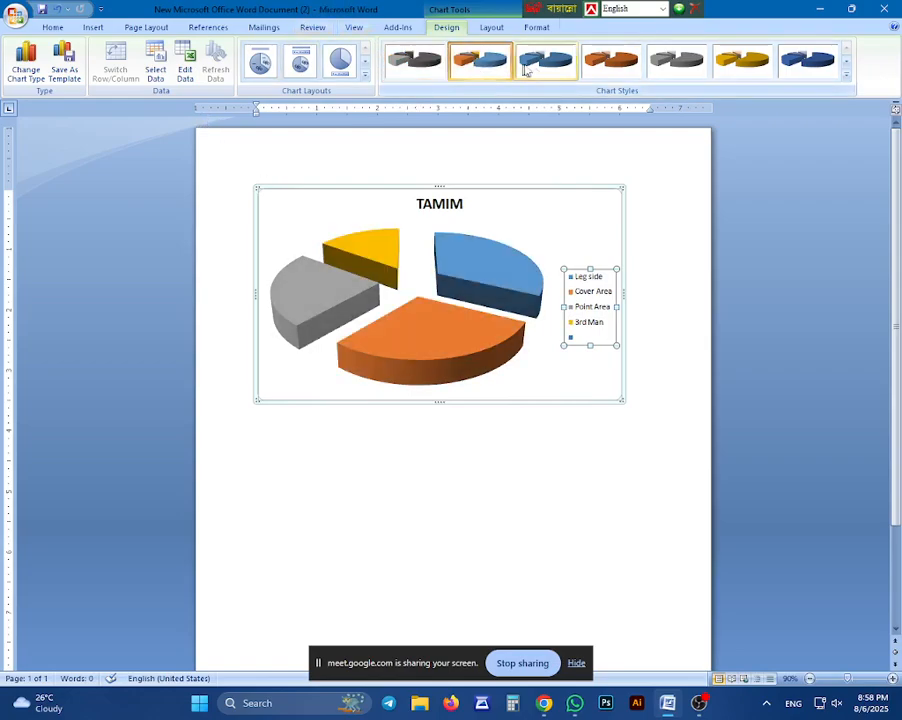
Try the blue and grey chart styles together with the untitled layout that places the legend below the pie.
{"action": "left_click", "coordinate": [558, 68]}
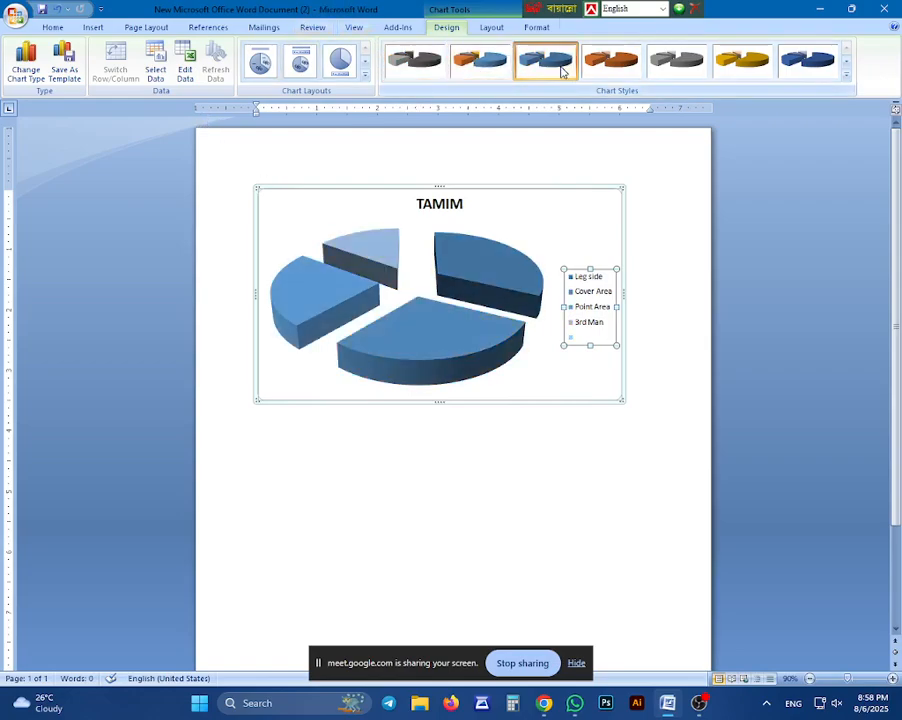
{"action": "left_click", "coordinate": [341, 63]}
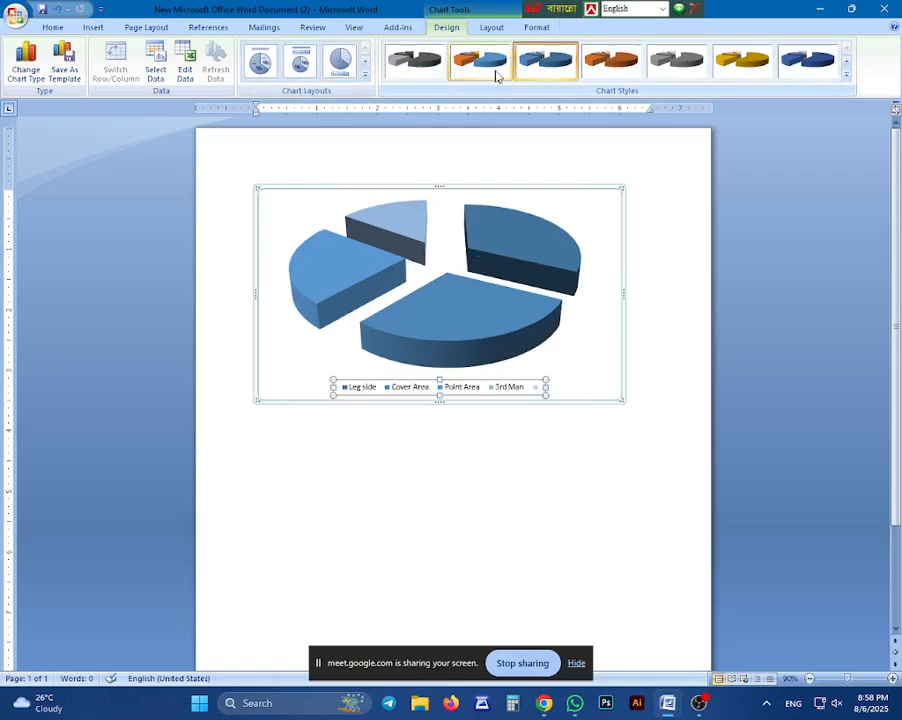
{"action": "left_click", "coordinate": [662, 68]}
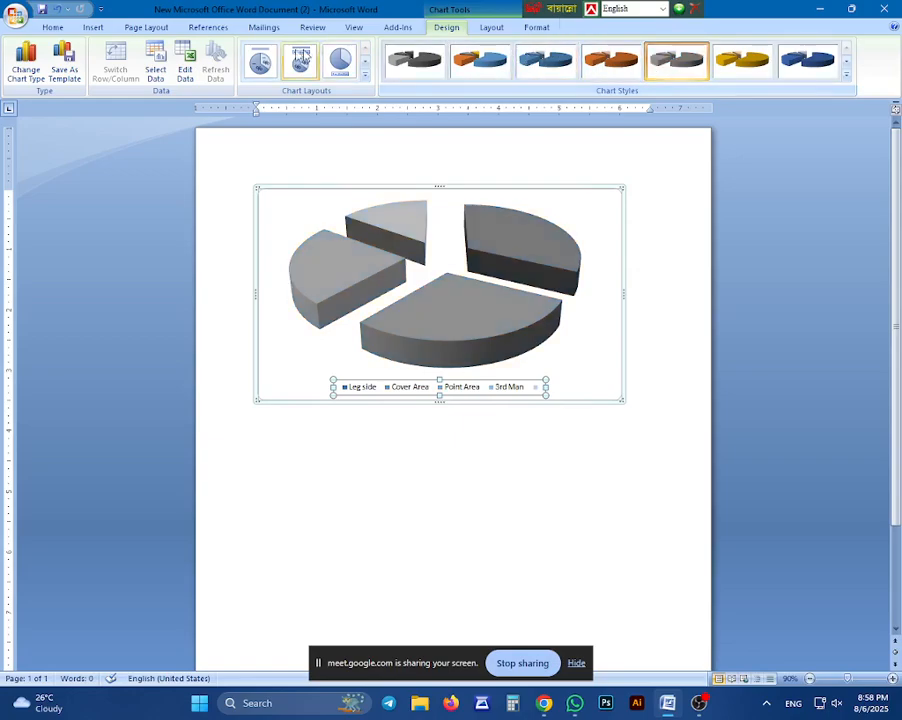
Apply the layout with a title, legend above the pie and percentage labels, plus the multicoloured chart style on a black background.
{"action": "left_click", "coordinate": [298, 63]}
{"action": "left_click", "coordinate": [262, 64]}
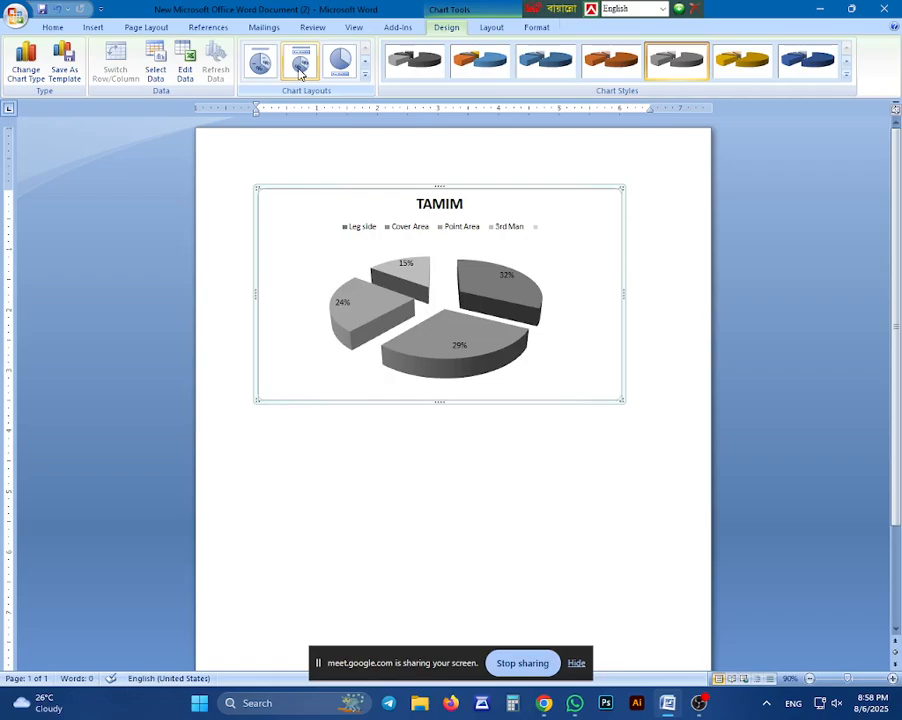
{"action": "left_click", "coordinate": [847, 76]}
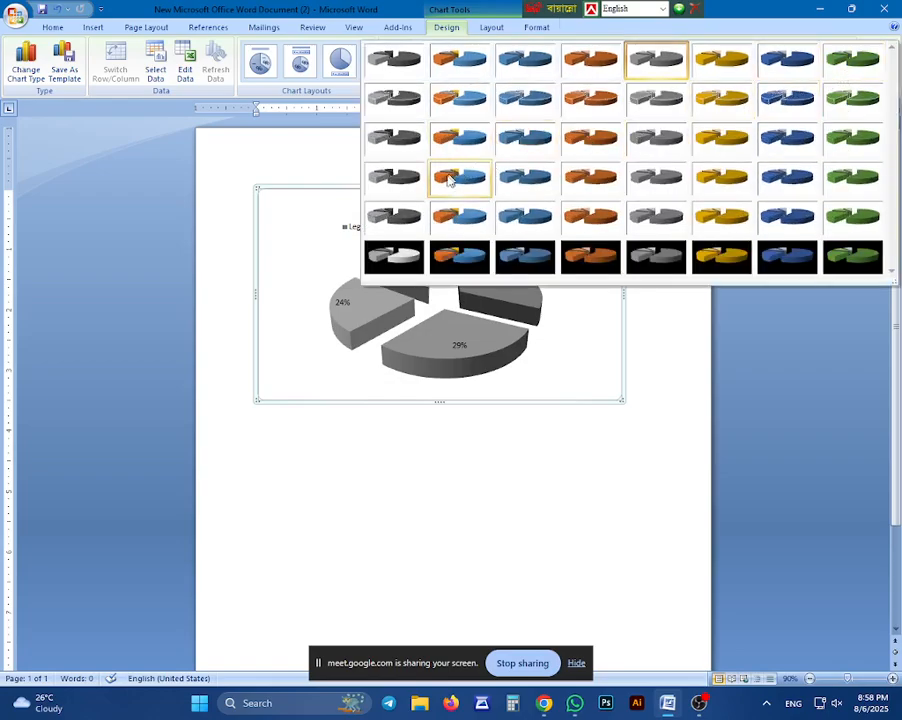
{"action": "left_click", "coordinate": [462, 255]}
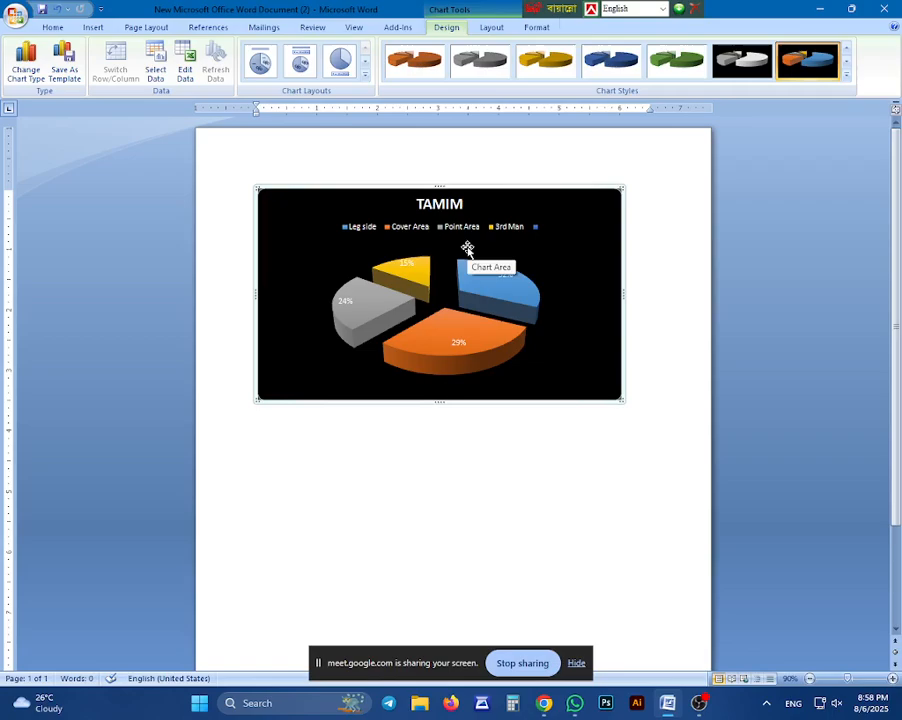
Apply the green chart style on a black background to the pie chart.
{"action": "left_click", "coordinate": [847, 76]}
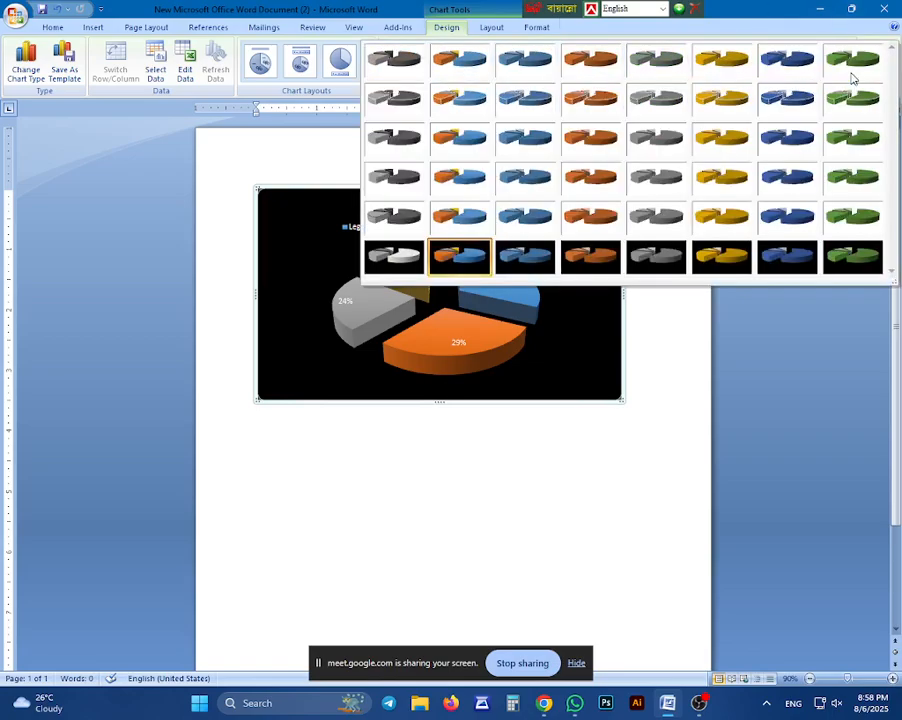
{"action": "left_click", "coordinate": [880, 267]}
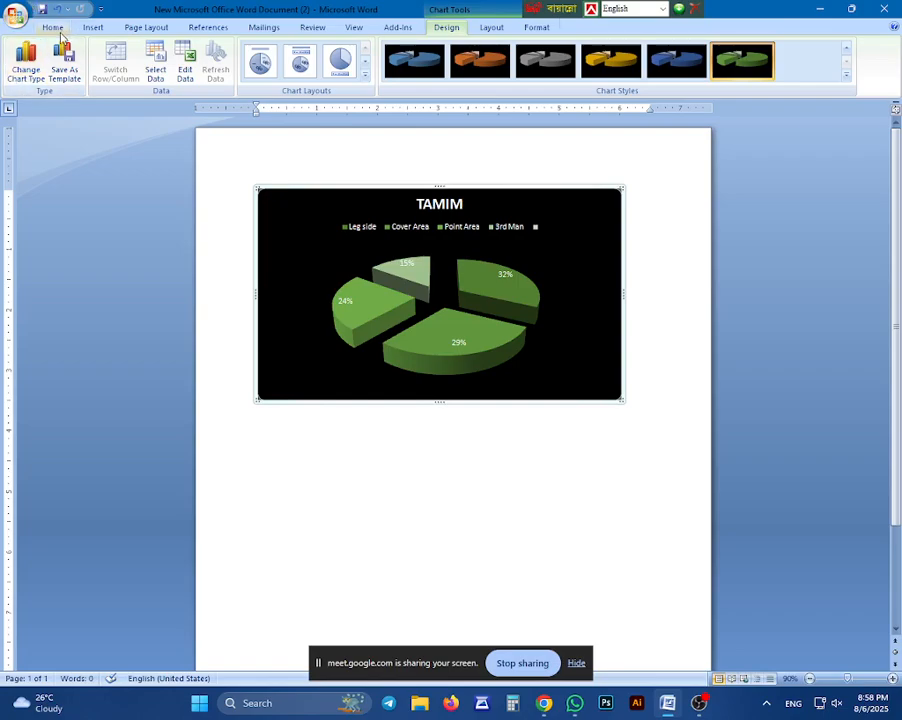
{"action": "left_click", "coordinate": [92, 27]}
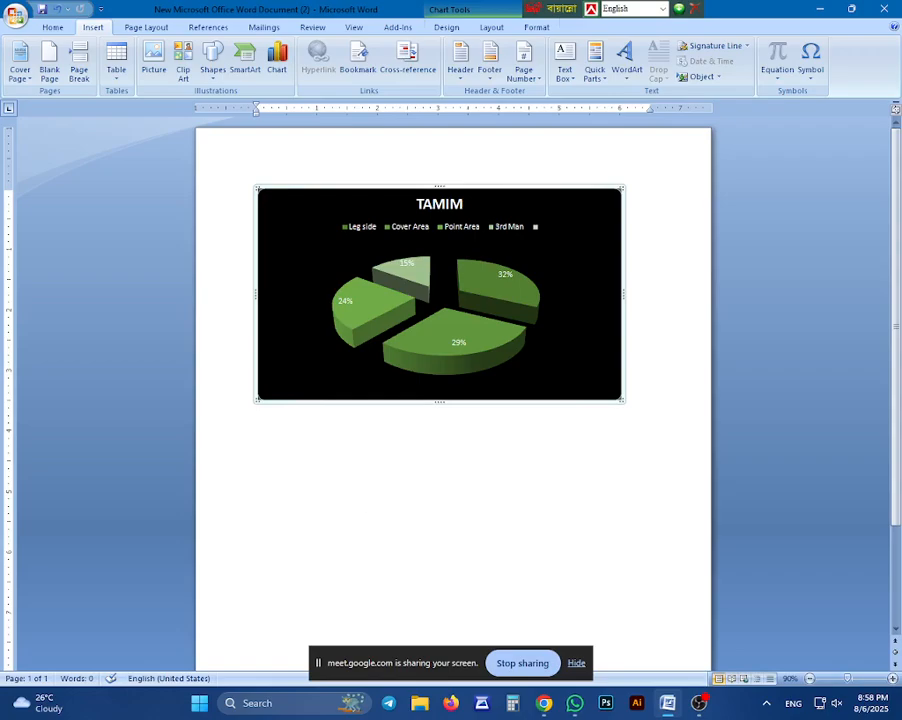
{"action": "left_click", "coordinate": [699, 703]}
{"action": "left_click", "coordinate": [886, 549]}
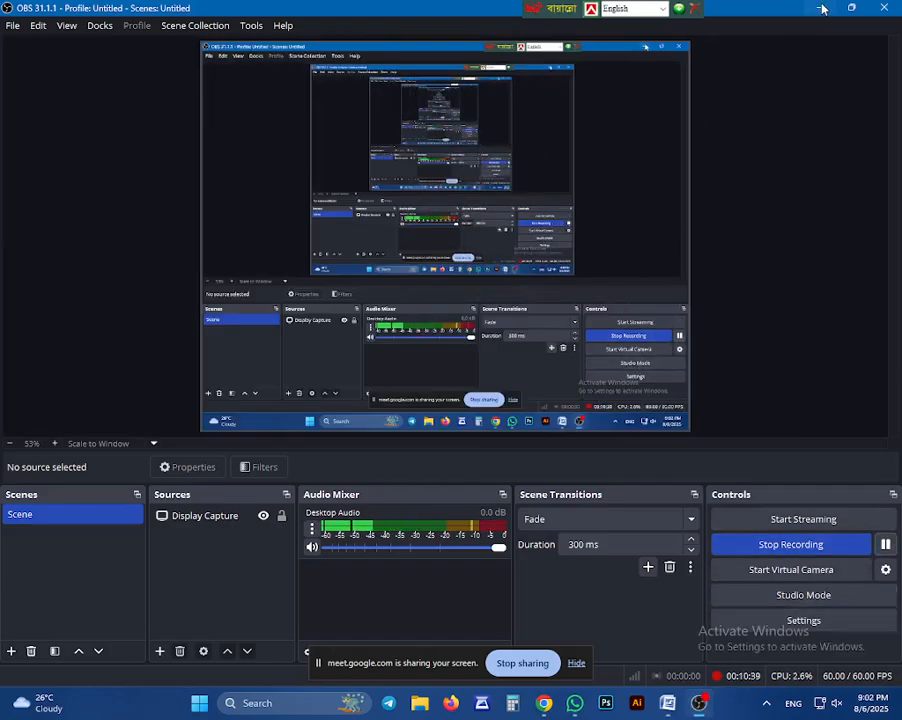
{"action": "left_click", "coordinate": [822, 8]}
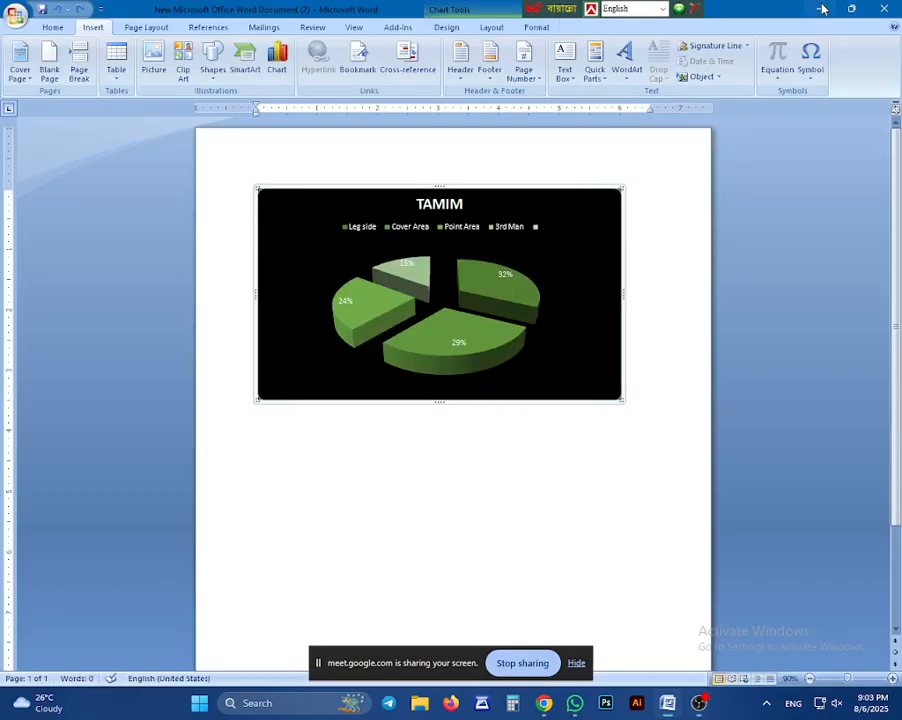
{"action": "left_click", "coordinate": [699, 705]}
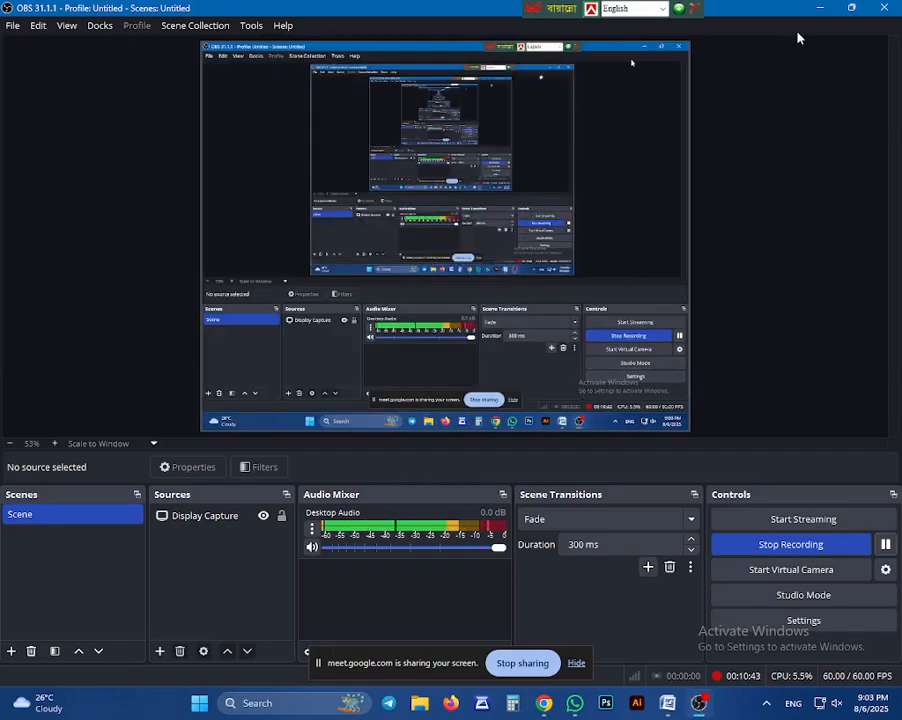
{"action": "left_click", "coordinate": [822, 8]}
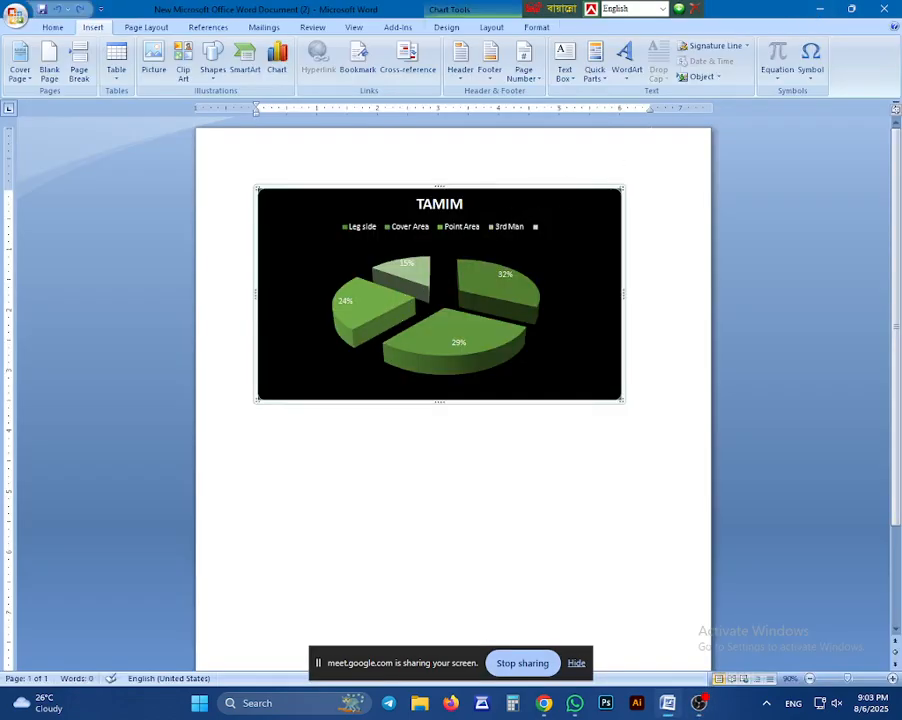
Apply a grey chart style on a white background to the pie chart.
{"action": "left_click", "coordinate": [423, 311]}
{"action": "left_click", "coordinate": [563, 205]}
{"action": "double_click", "coordinate": [567, 188]}
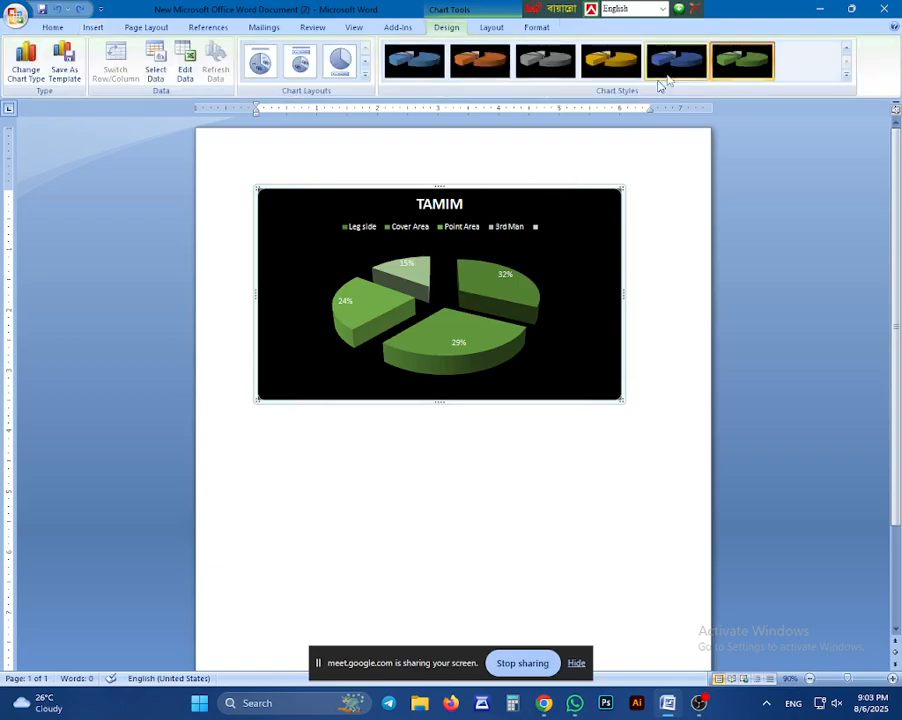
{"action": "left_click", "coordinate": [848, 78]}
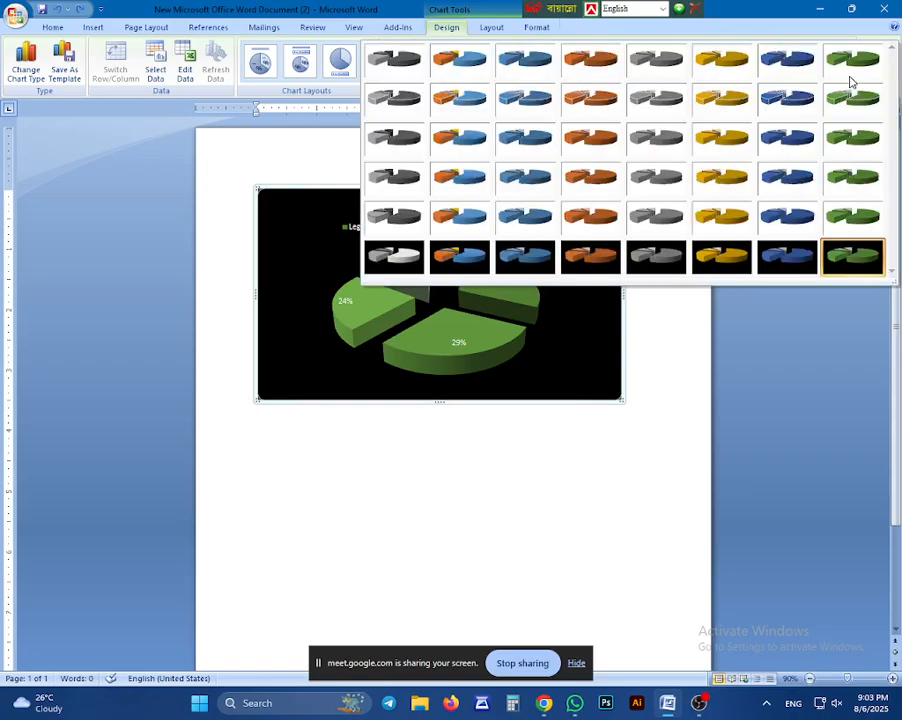
{"action": "left_click", "coordinate": [652, 176]}
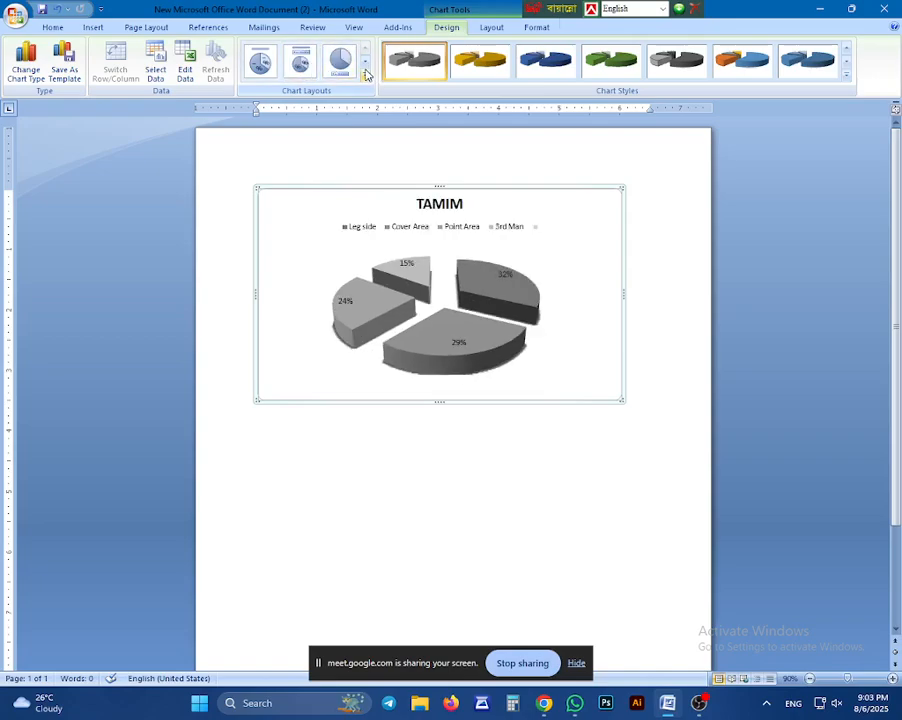
Try the titled layout with category names, and the untitled layout with category names and values on the pie slices.
{"action": "left_click", "coordinate": [365, 75]}
{"action": "left_click", "coordinate": [298, 96]}
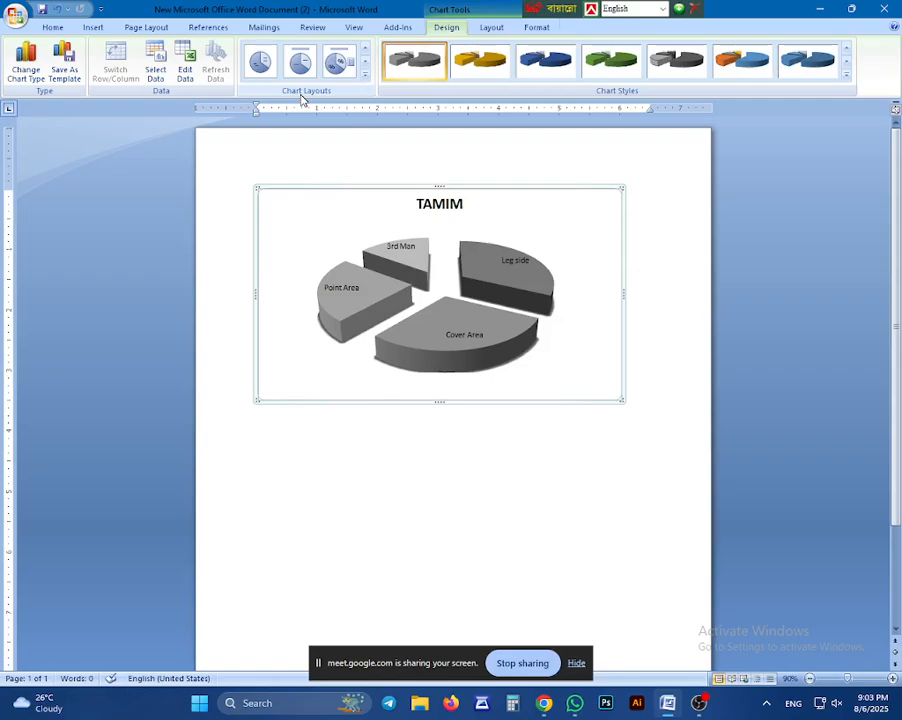
{"action": "left_click", "coordinate": [259, 62]}
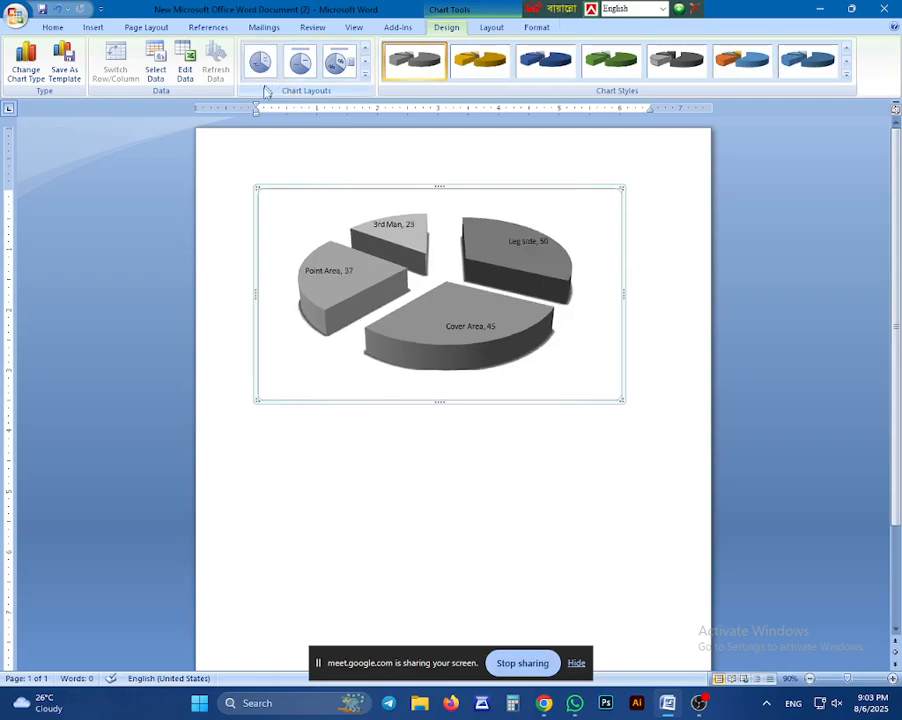
Delete the pie chart from the document.
{"action": "left_click", "coordinate": [205, 225]}
{"action": "key", "text": "Delete"}
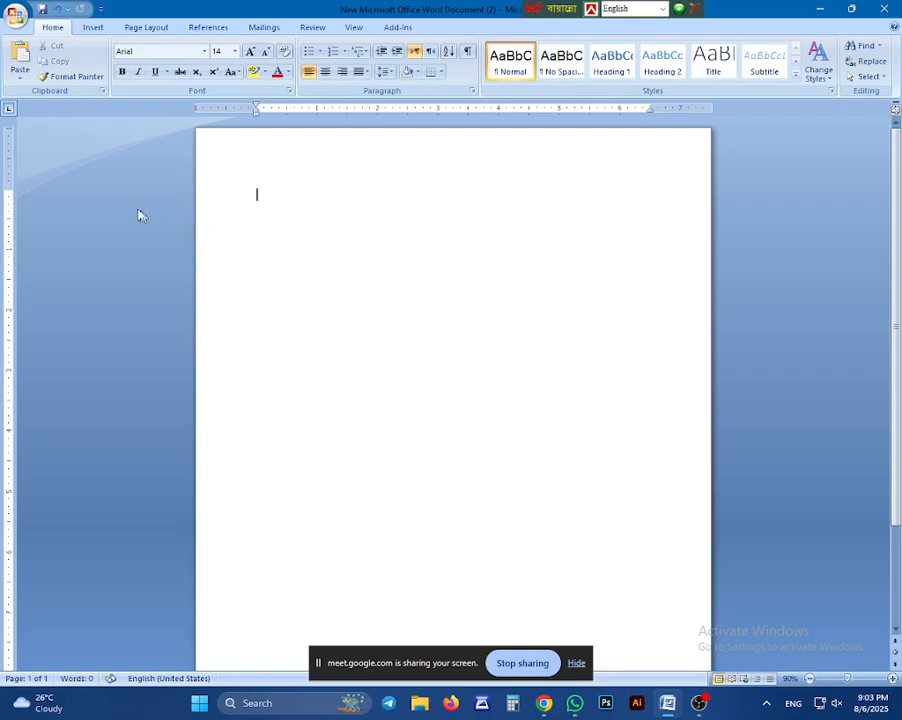
Browse the pie, column, surface and other chart types, and insert a basic Line chart without markers.
{"action": "left_click", "coordinate": [94, 28]}
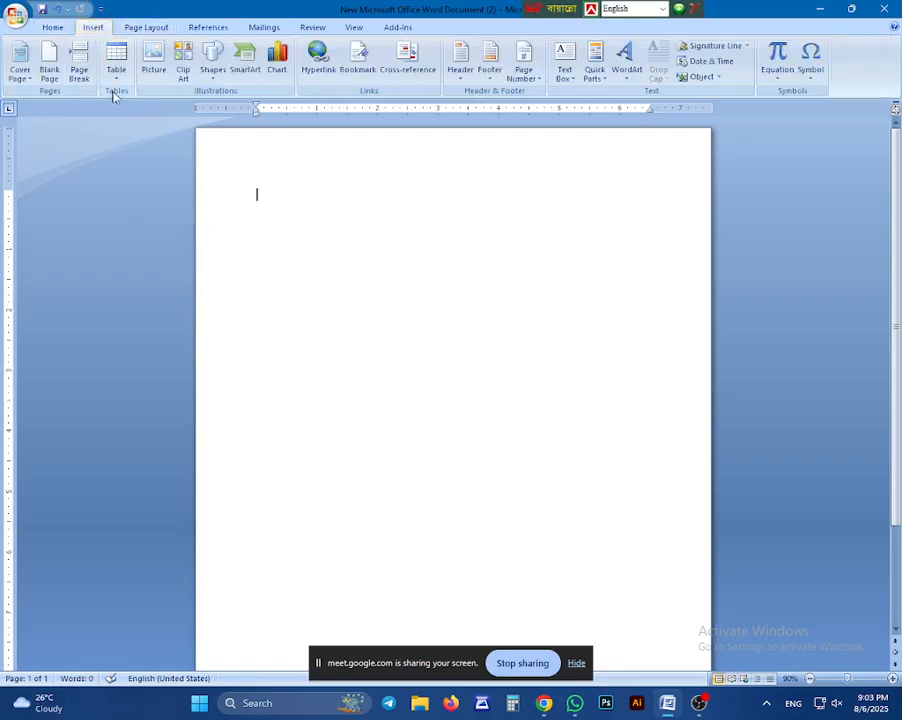
{"action": "left_click", "coordinate": [272, 68]}
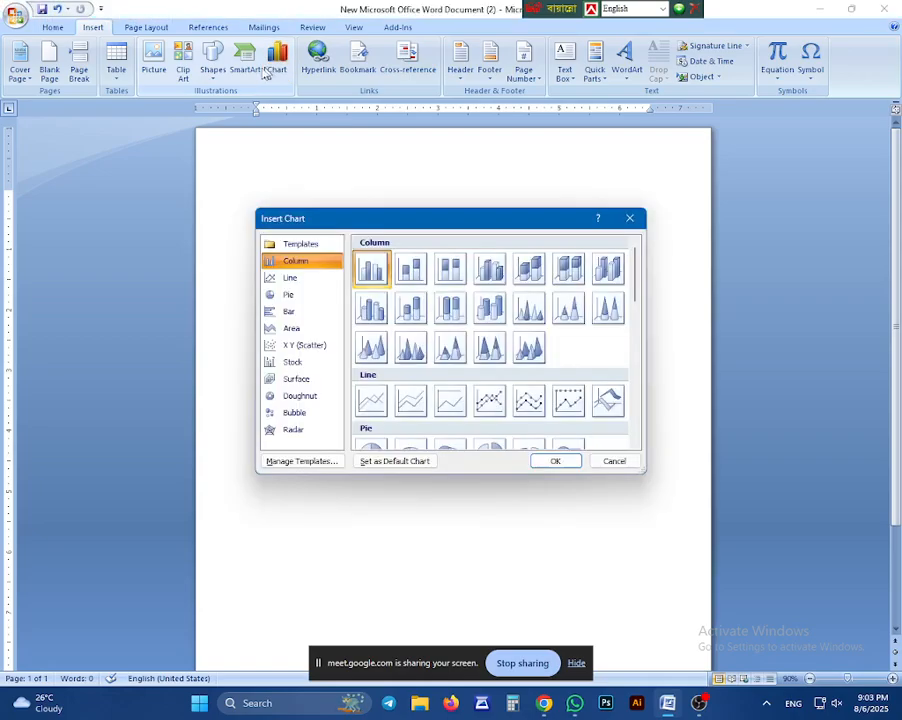
{"action": "left_click", "coordinate": [284, 294]}
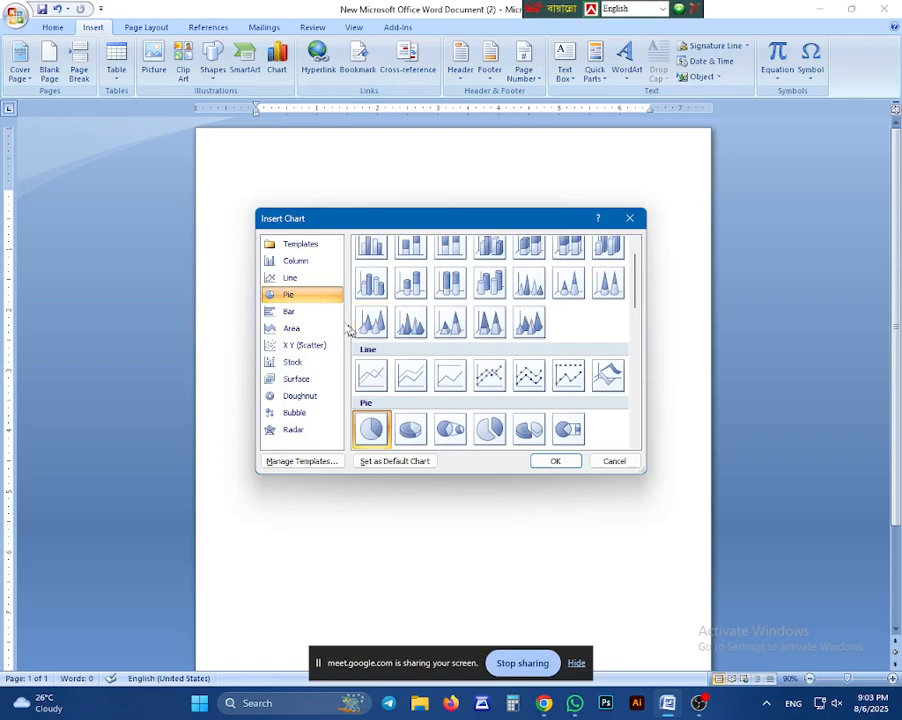
{"action": "left_click", "coordinate": [300, 279]}
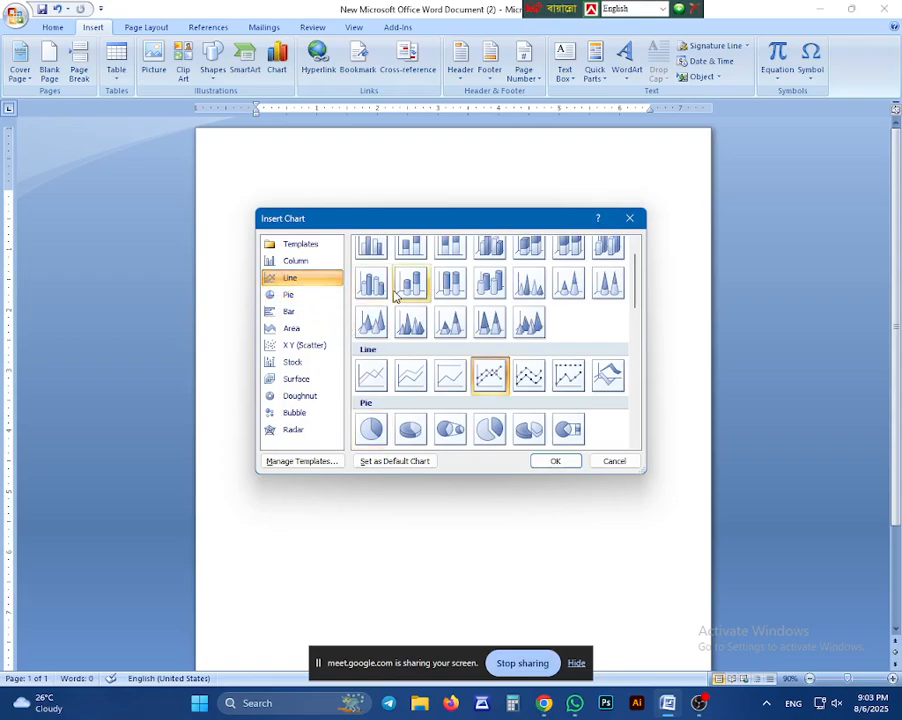
{"action": "left_click", "coordinate": [294, 260]}
{"action": "left_click", "coordinate": [287, 377]}
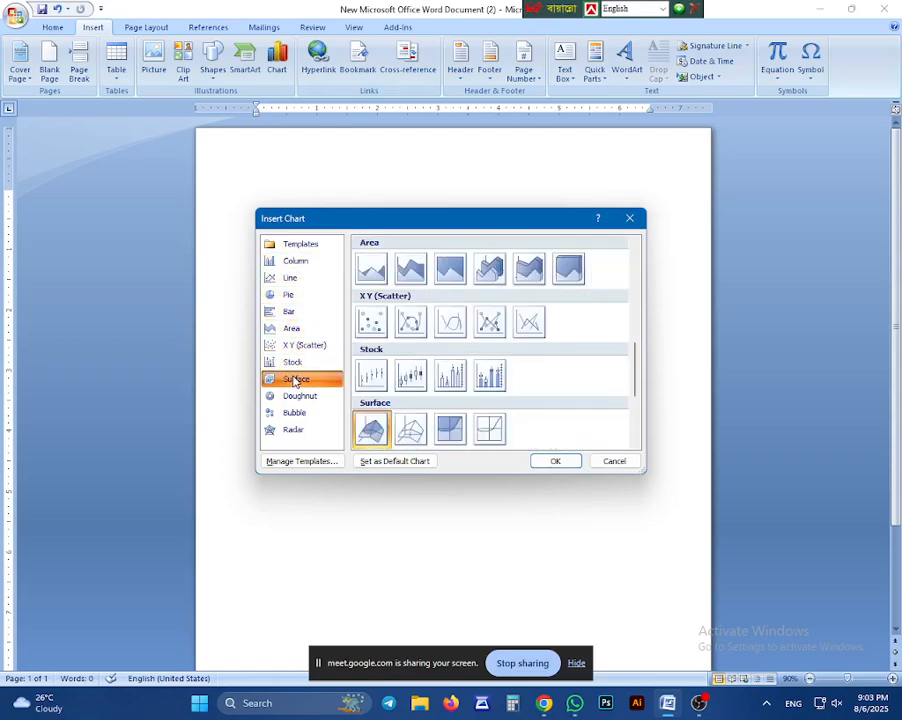
{"action": "left_click", "coordinate": [292, 294]}
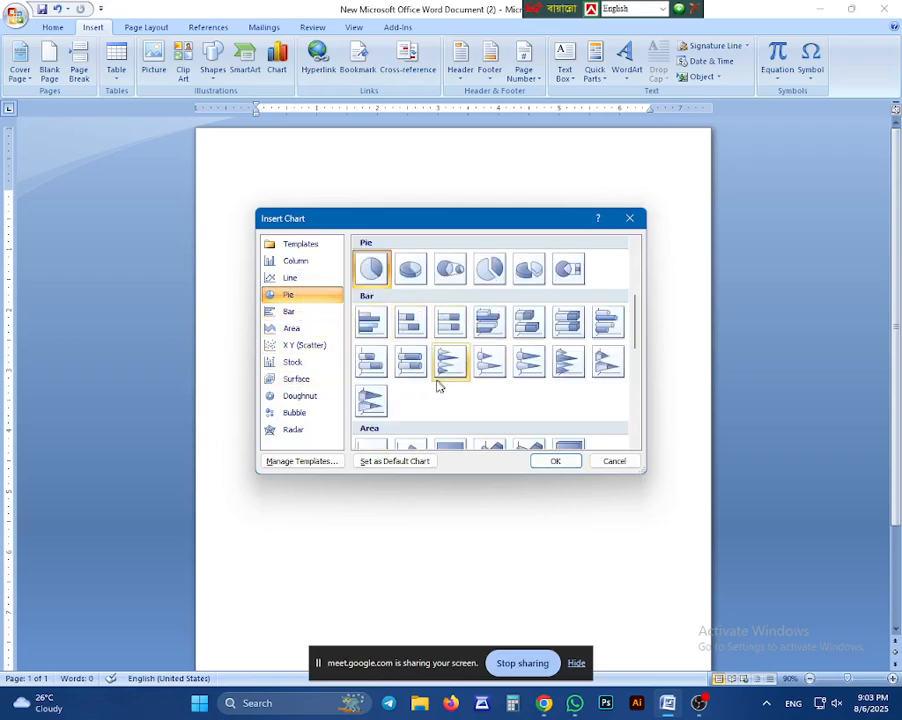
{"action": "scroll", "coordinate": [430, 395], "scroll_direction": "down", "scroll_amount": 5}
{"action": "scroll", "coordinate": [424, 407], "scroll_direction": "up", "scroll_amount": 3}
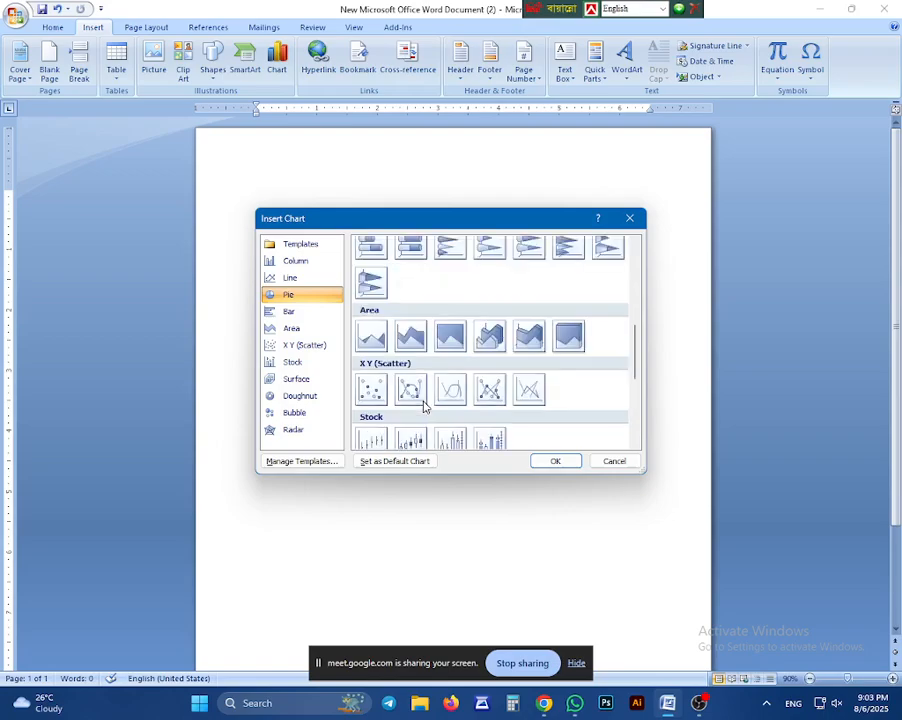
{"action": "scroll", "coordinate": [424, 407], "scroll_direction": "up", "scroll_amount": 6}
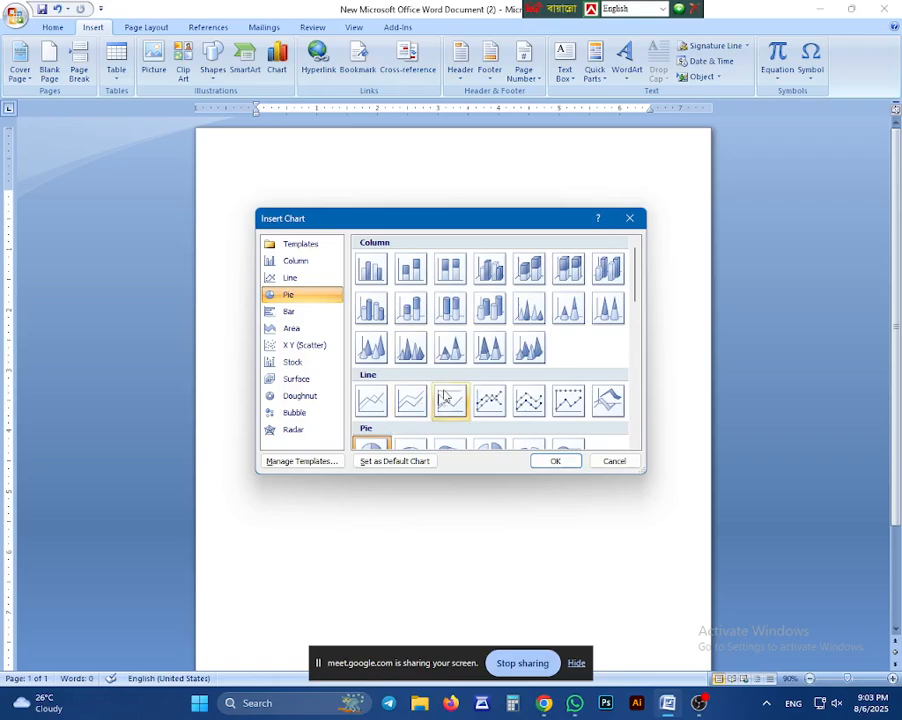
{"action": "left_click", "coordinate": [373, 401]}
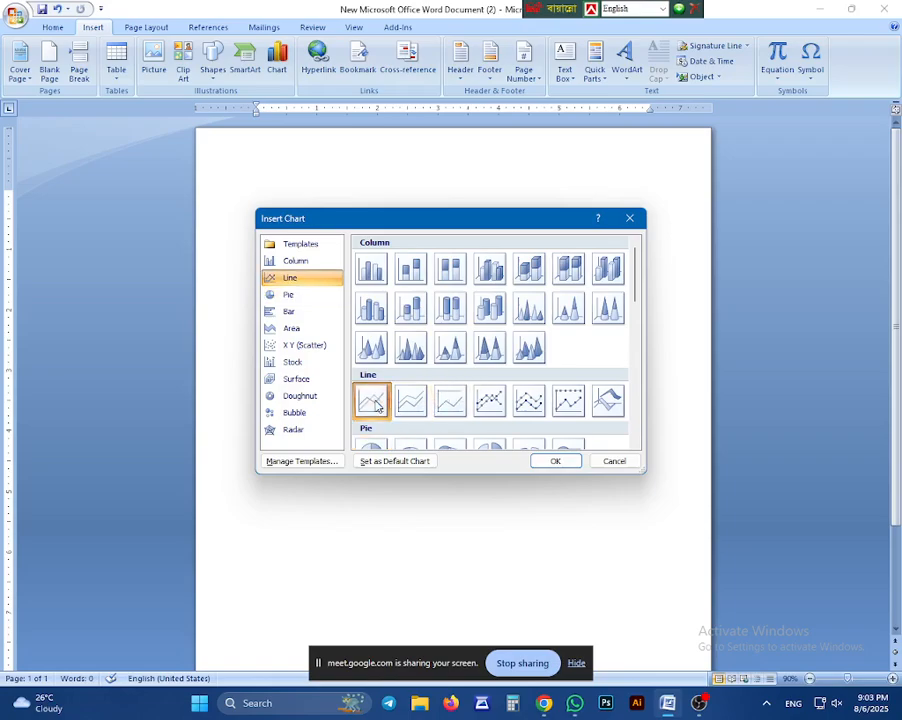
{"action": "left_click", "coordinate": [552, 460]}
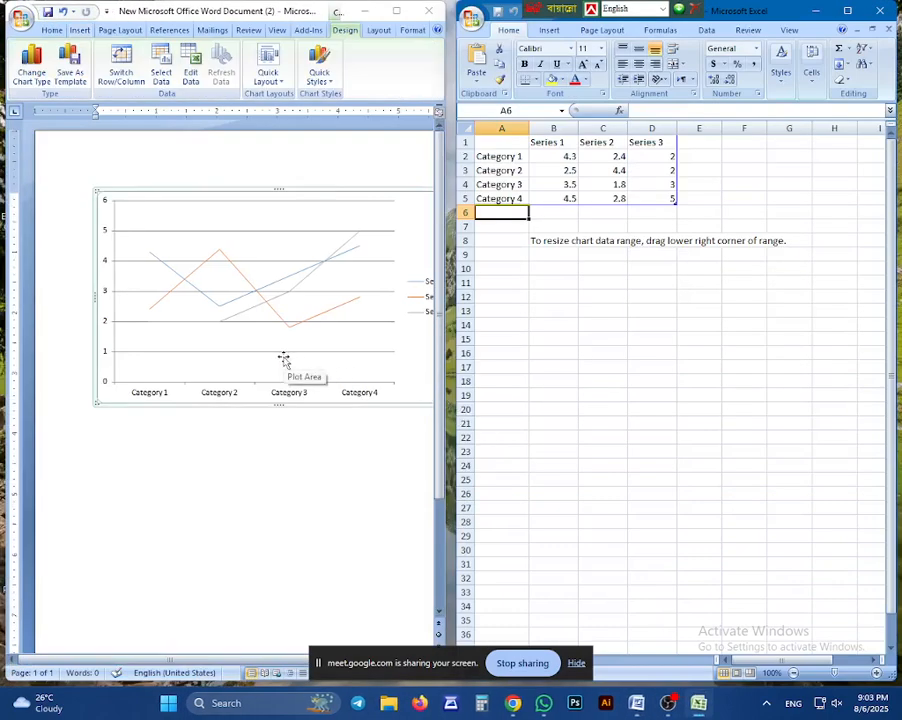
Extend the chart data with a Category 5 row by filling down the category label and the Series 1 value 4.5.
{"action": "left_click", "coordinate": [492, 196]}
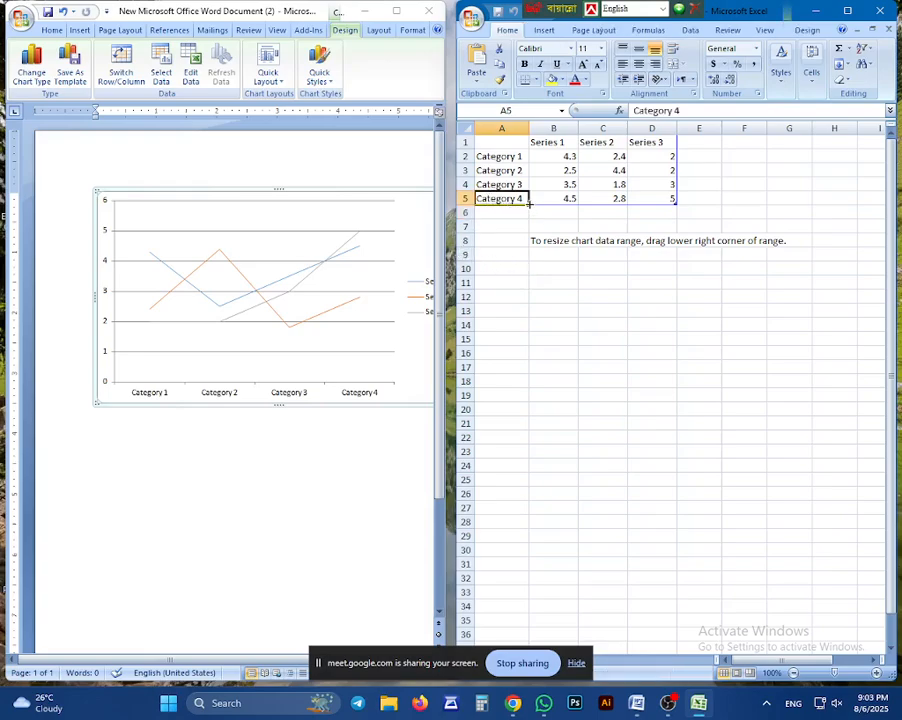
{"action": "left_click_drag", "start_coordinate": [529, 204], "coordinate": [524, 214]}
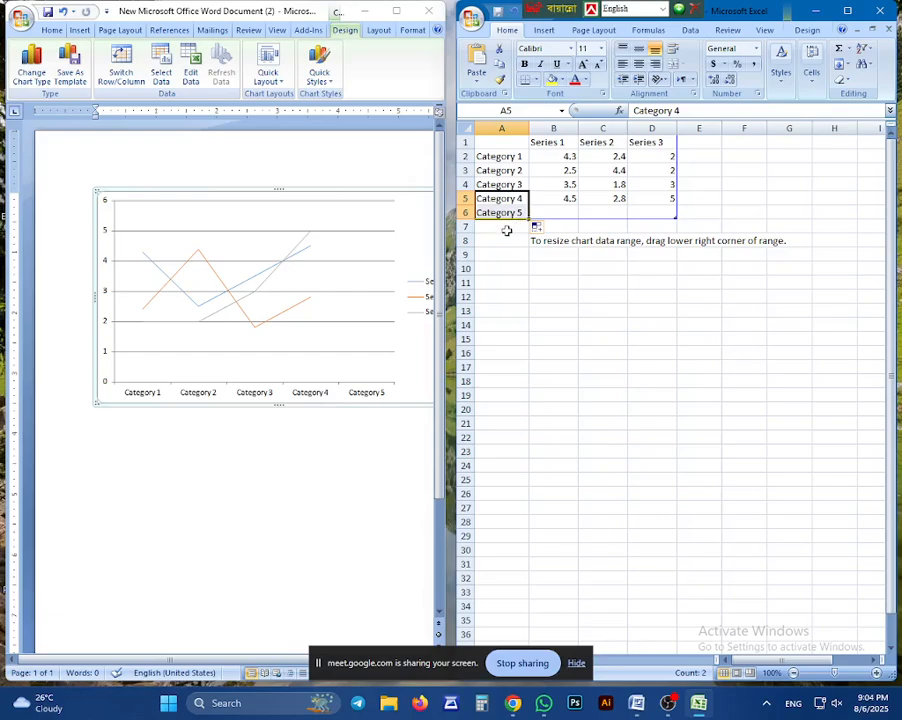
{"action": "left_click", "coordinate": [566, 200]}
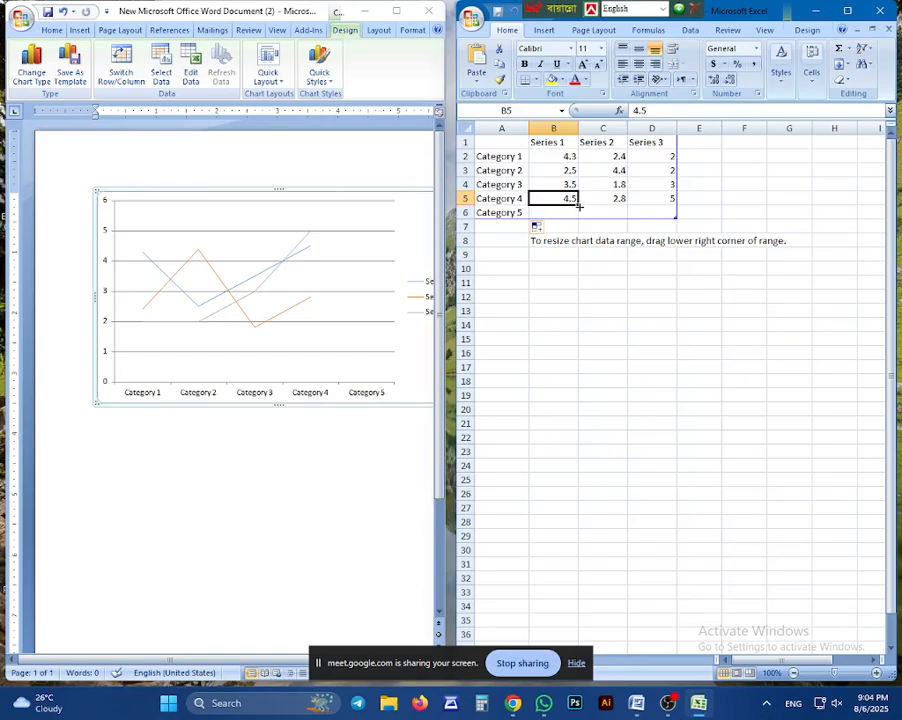
{"action": "left_click_drag", "start_coordinate": [579, 205], "coordinate": [578, 215]}
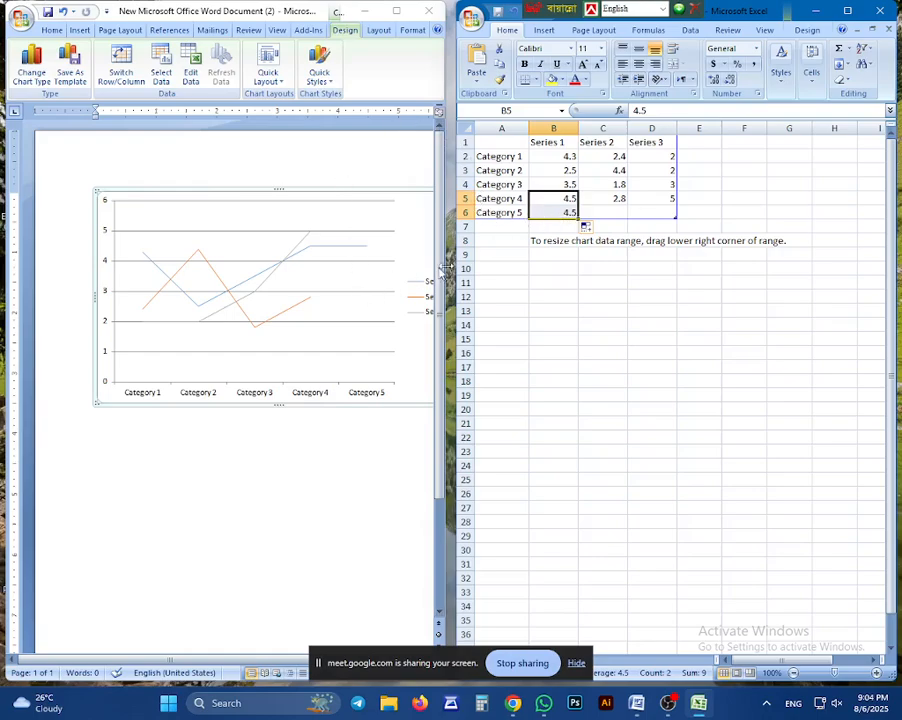
{"action": "left_click", "coordinate": [514, 158]}
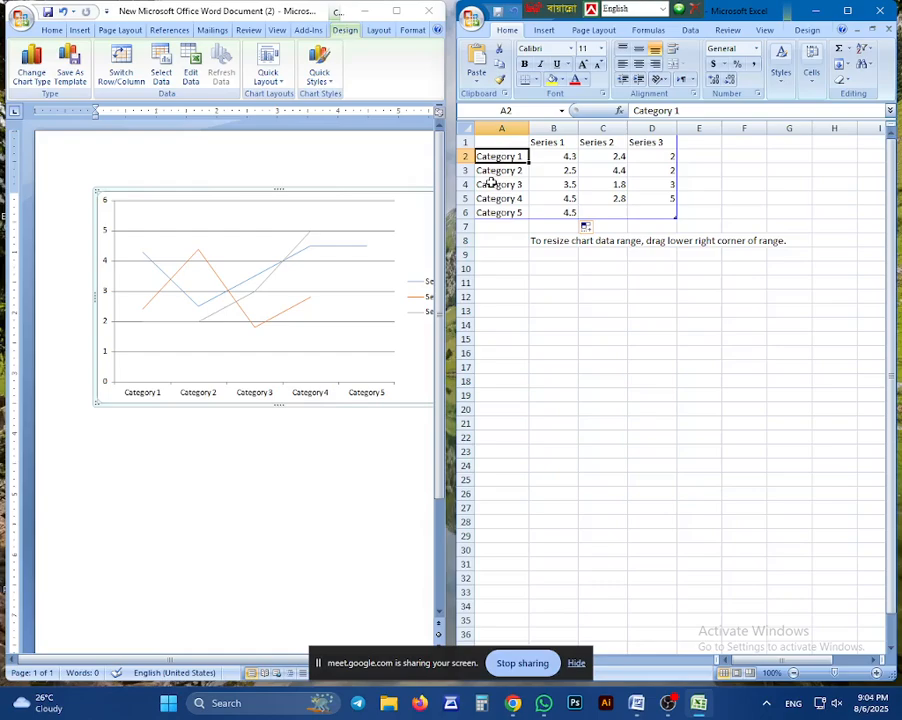
{"action": "left_click", "coordinate": [545, 142]}
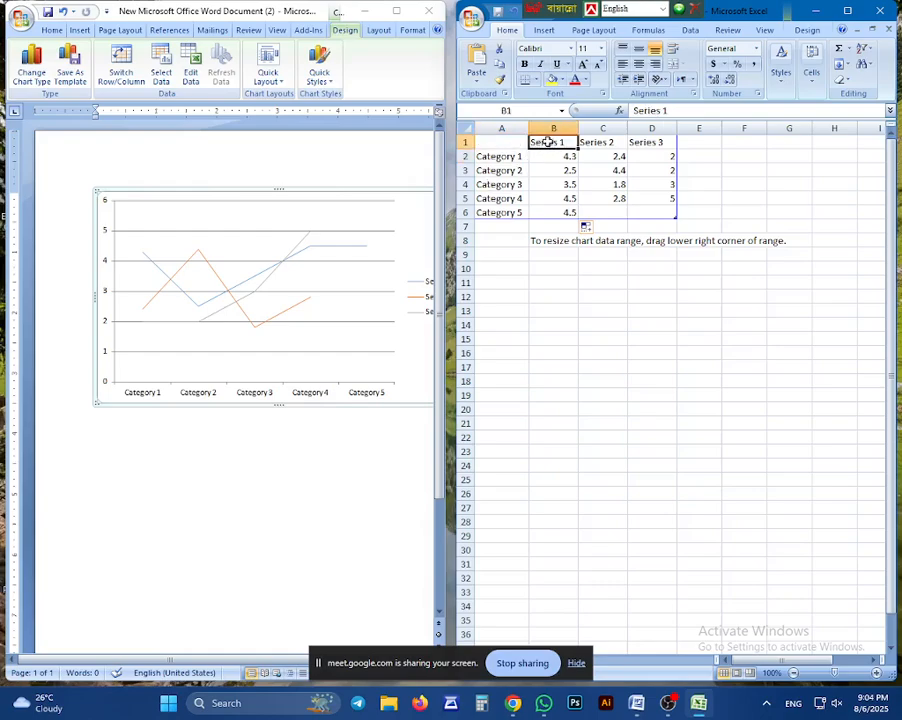
{"action": "left_click", "coordinate": [652, 143]}
{"action": "left_click", "coordinate": [696, 129]}
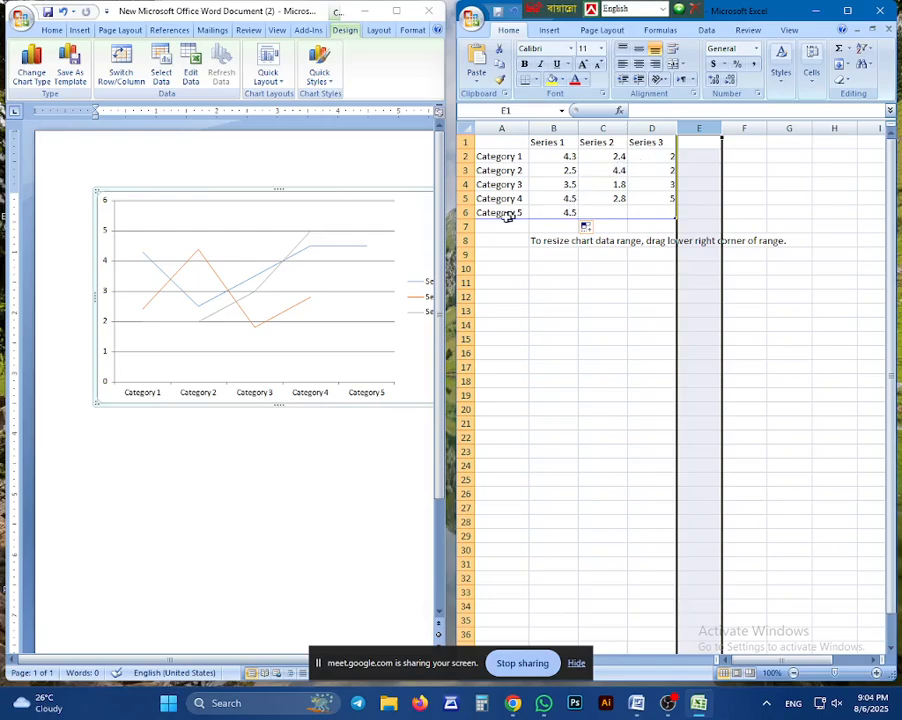
Set the Series 2 value for Category 3 to 22 in the chart data.
{"action": "left_click", "coordinate": [600, 185]}
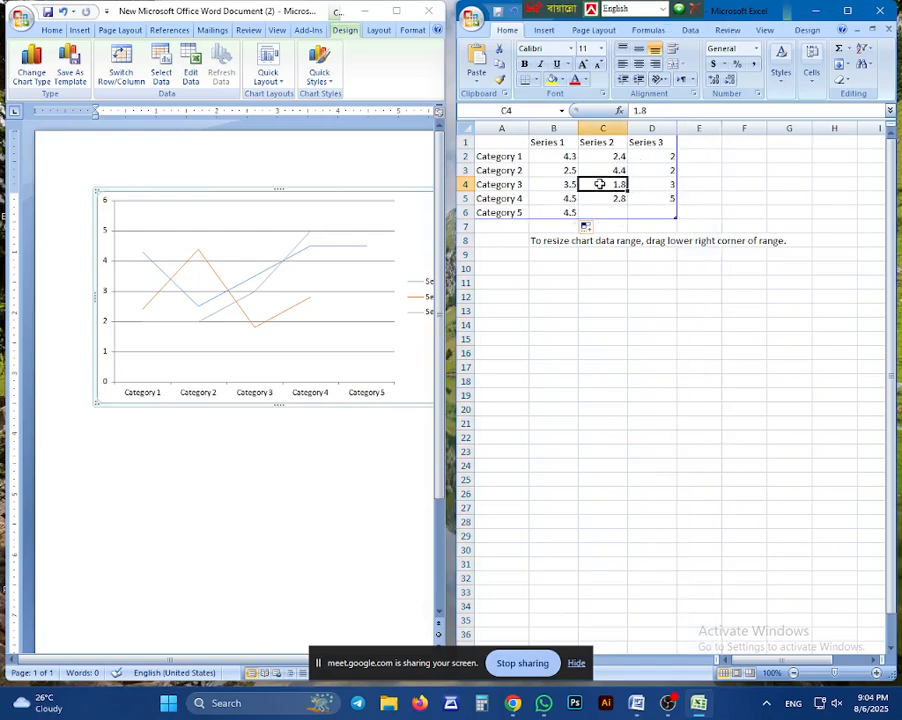
{"action": "type", "text": "22"}
{"action": "key", "text": "Tab"}
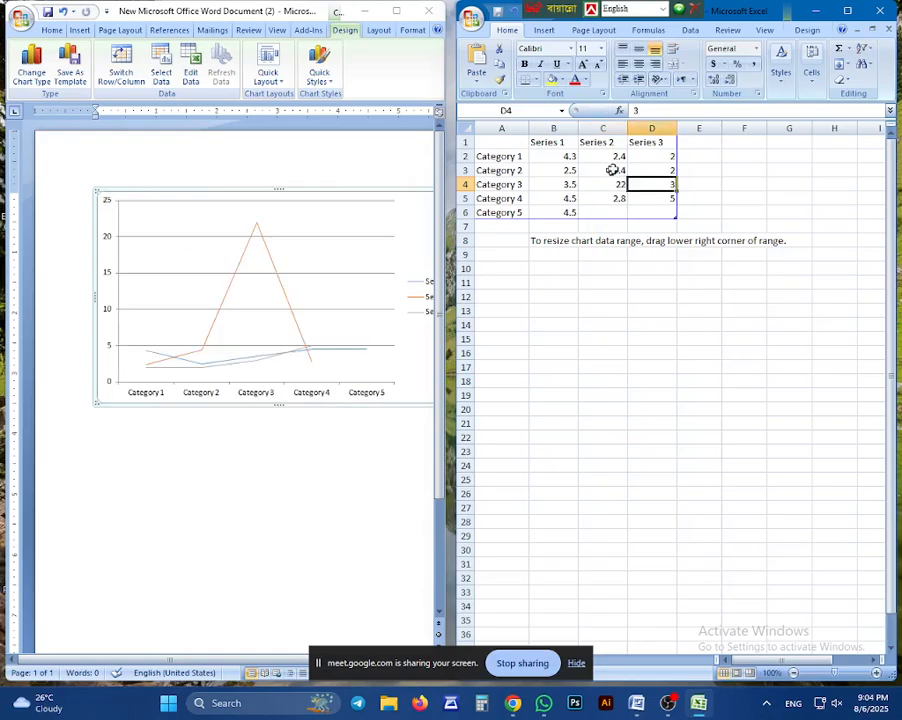
Set the Series 2 value for Category 1 to 213 and close the Excel workbook holding the chart data.
{"action": "left_click", "coordinate": [618, 169]}
{"action": "left_click", "coordinate": [621, 156]}
{"action": "type", "text": "we4"}
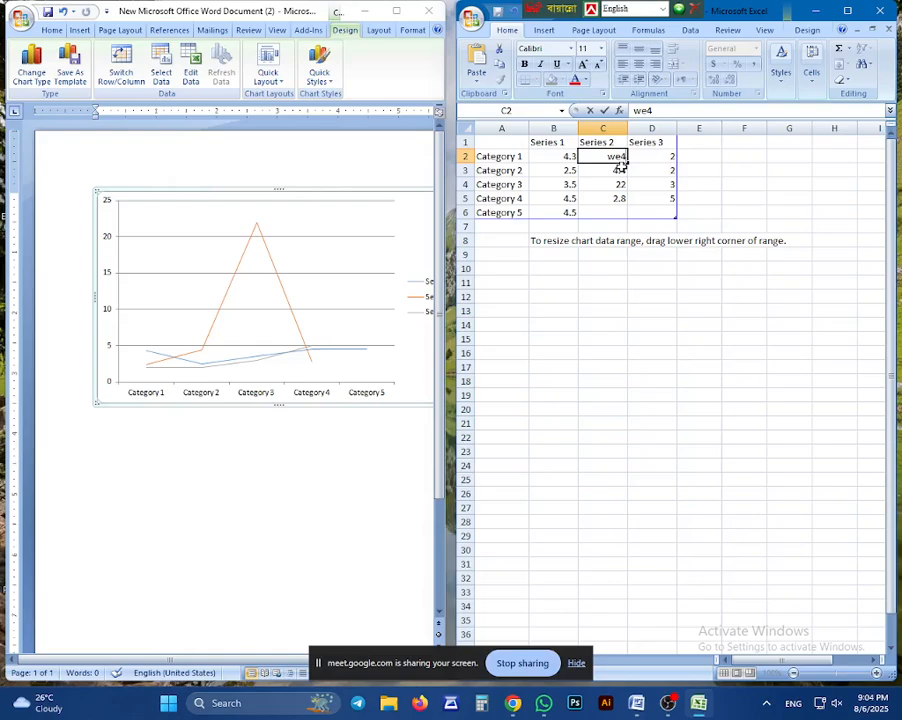
{"action": "key", "text": "BackSpace"}
{"action": "key", "text": "BackSpace"}
{"action": "key", "text": "BackSpace"}
{"action": "key", "text": "Tab"}
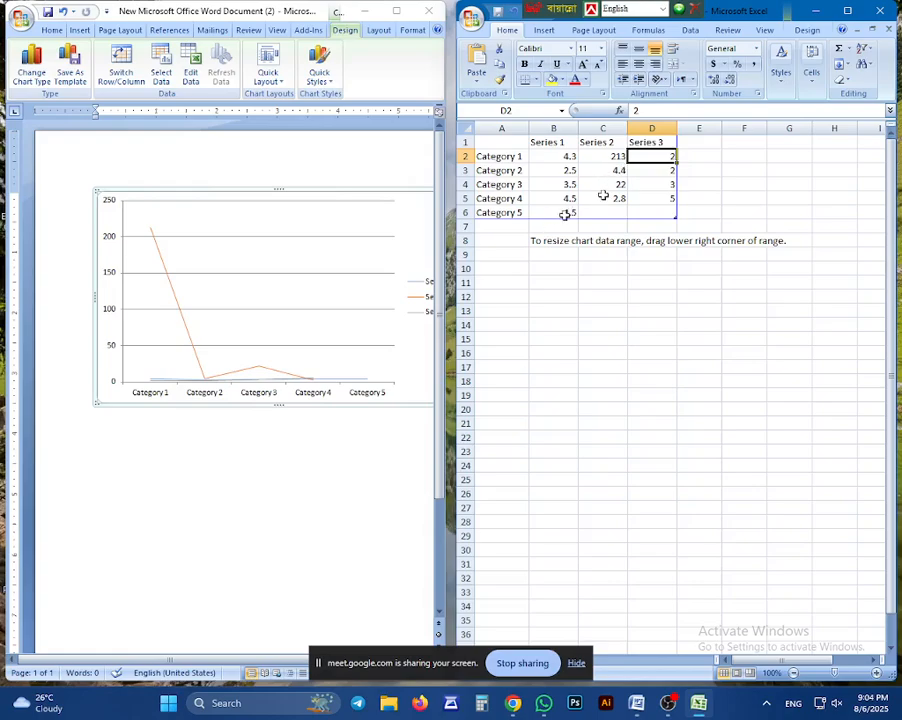
{"action": "left_click", "coordinate": [893, 13]}
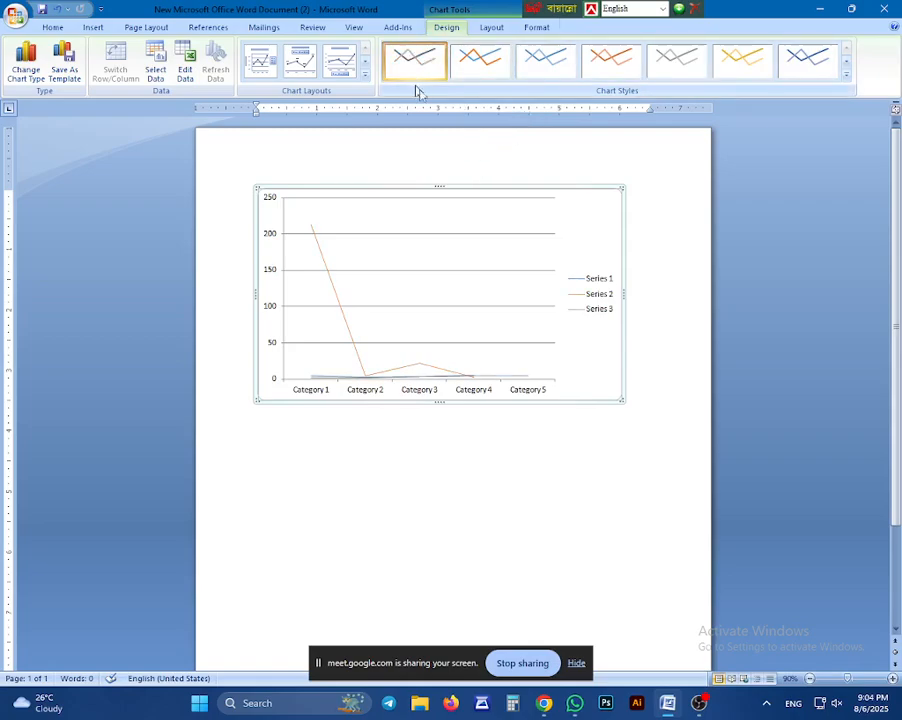
Apply the second chart layout to the line chart, with a title, a legend above the plot and data labels.
{"action": "left_click", "coordinate": [262, 66]}
{"action": "left_click", "coordinate": [289, 68]}
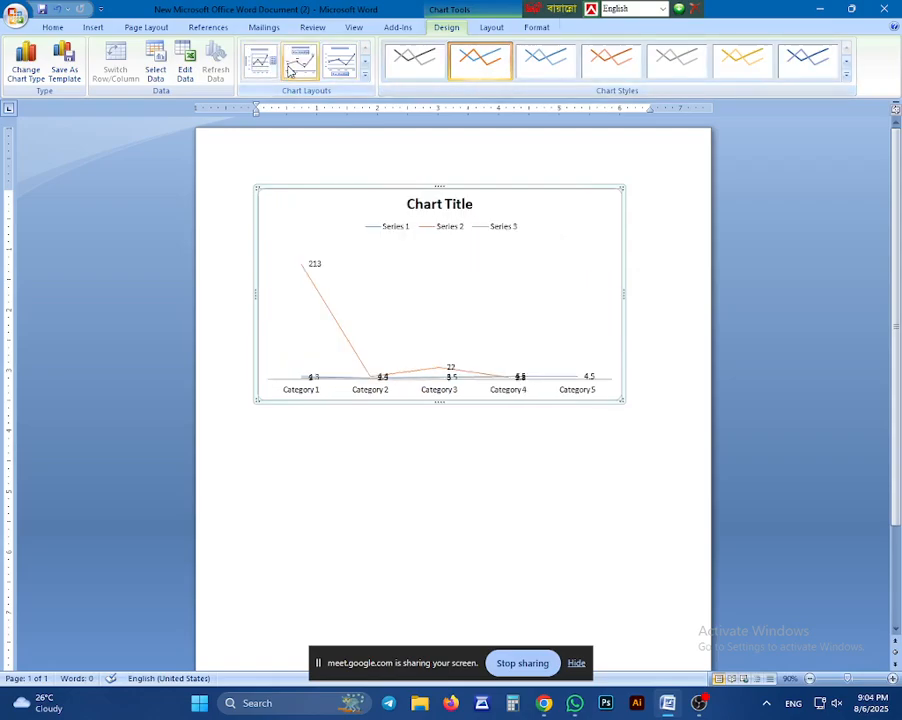
Open the chart's data sheet for editing and review the chart data range and series in the data source settings.
{"action": "left_click", "coordinate": [188, 70]}
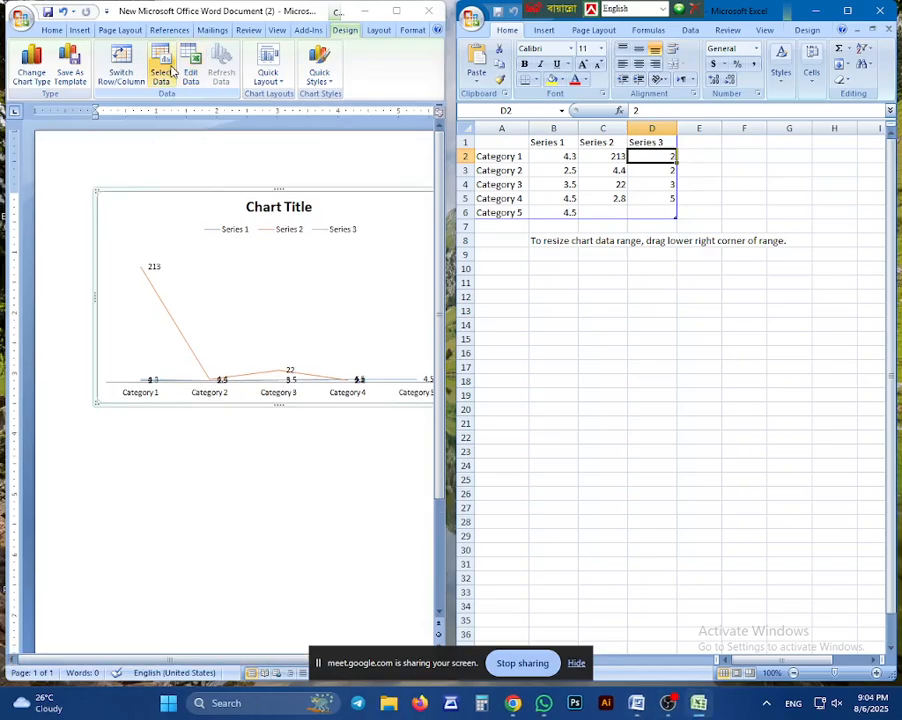
{"action": "left_click", "coordinate": [162, 70]}
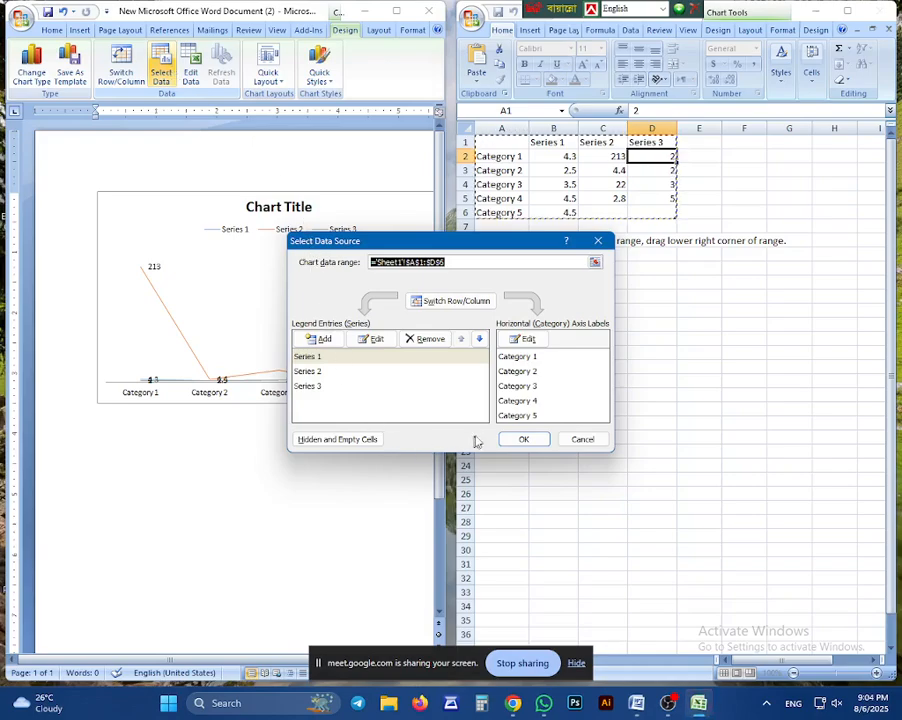
{"action": "left_click", "coordinate": [524, 440]}
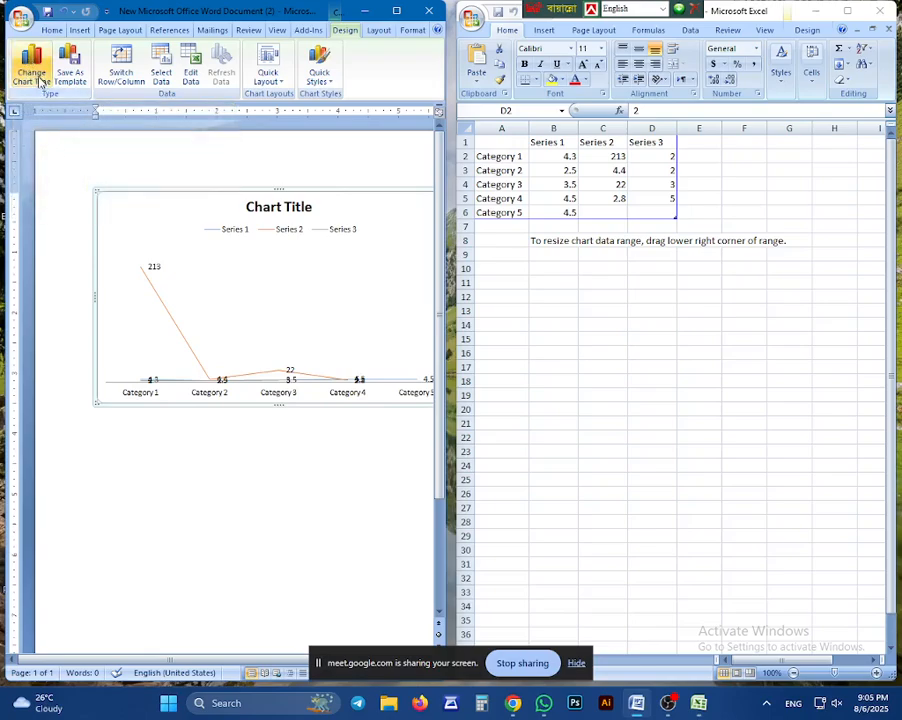
Change the chart type from line to the first Column subtype.
{"action": "left_click", "coordinate": [30, 75]}
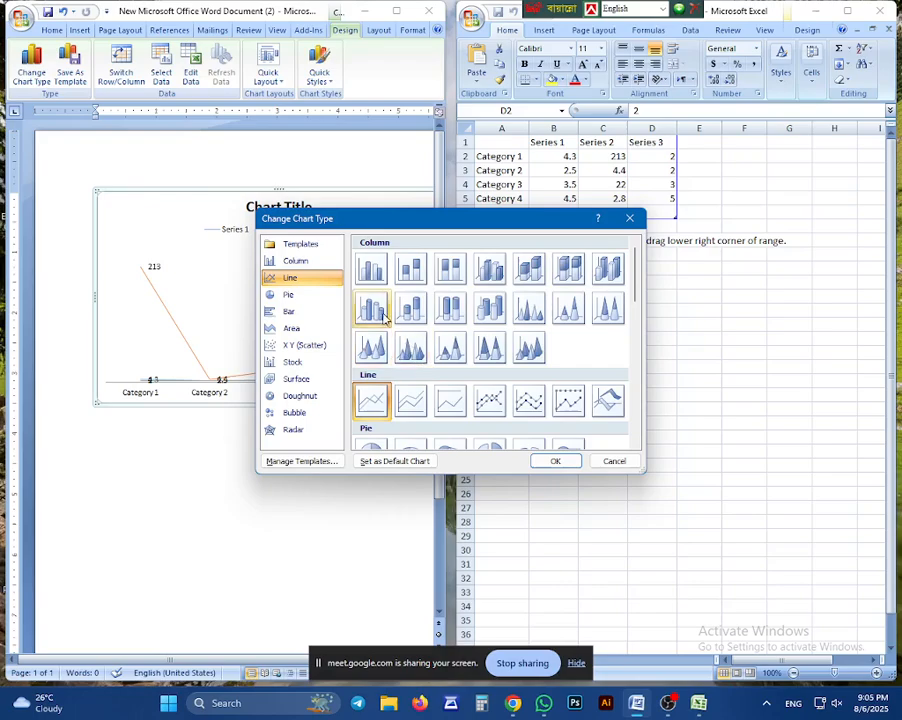
{"action": "left_click", "coordinate": [370, 268]}
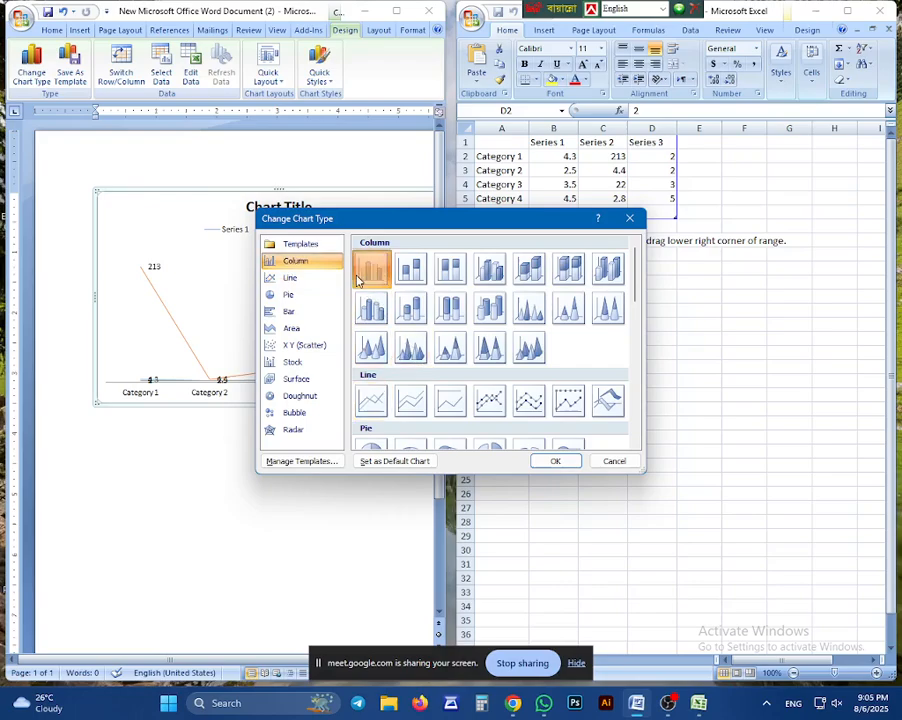
{"action": "left_click", "coordinate": [555, 461]}
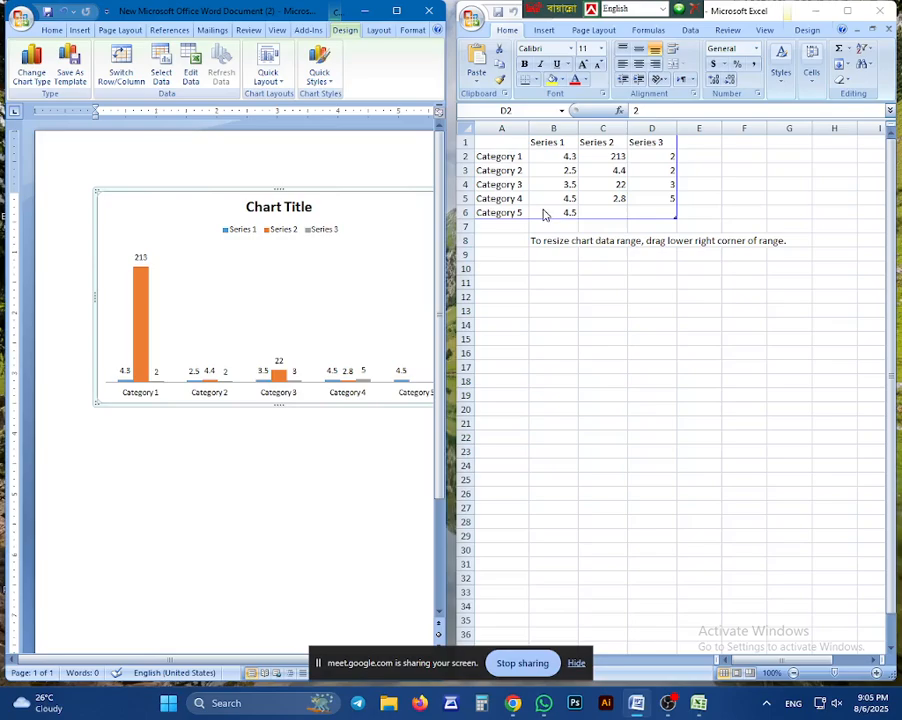
Set Category 3 to 23 for Series 1 and 12 for Series 2, and Category 4 to 2 for Series 1.
{"action": "left_click", "coordinate": [567, 180]}
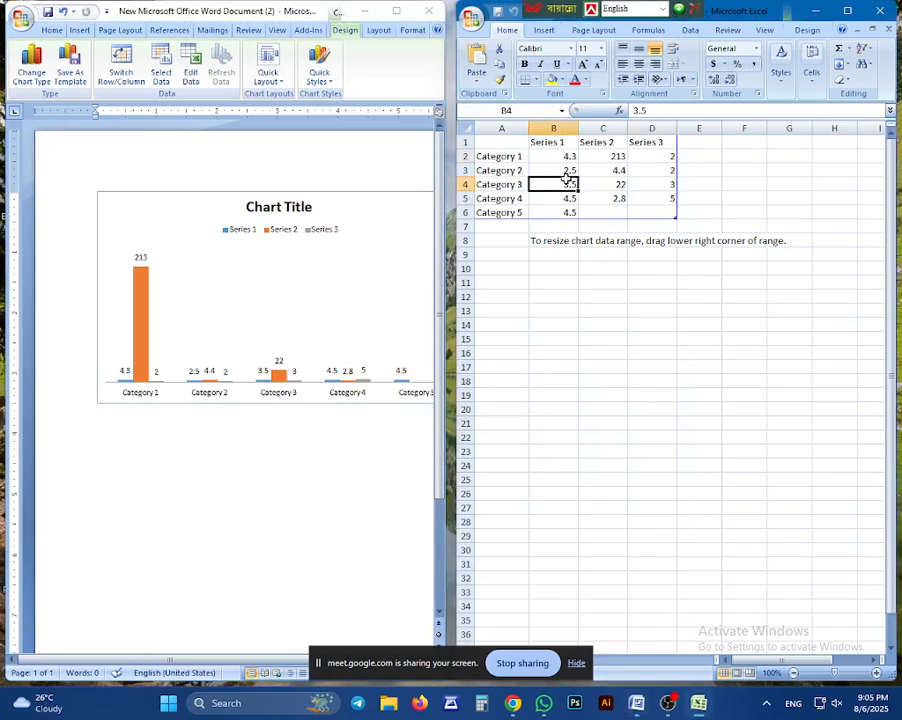
{"action": "type", "text": "23"}
{"action": "key", "text": "Tab"}
{"action": "type", "text": "``"}
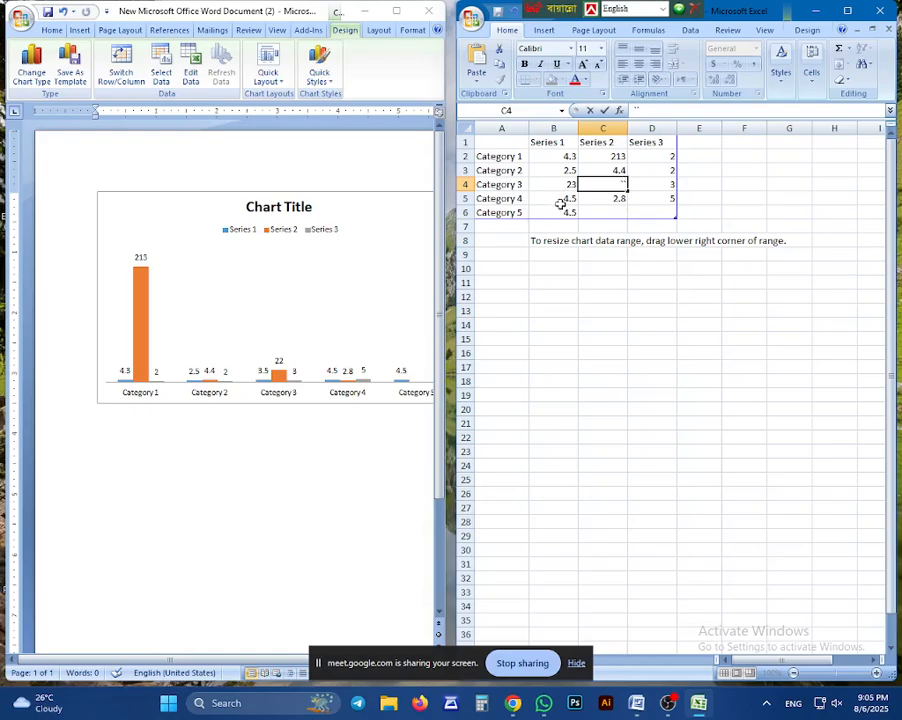
{"action": "left_click", "coordinate": [560, 199]}
{"action": "type", "text": "2"}
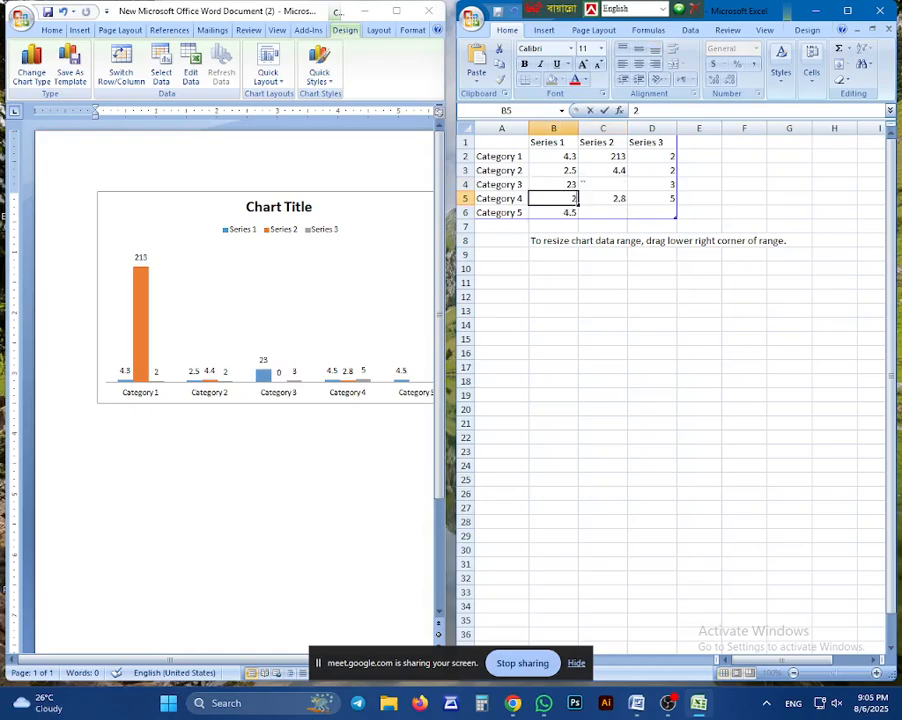
{"action": "left_click", "coordinate": [600, 185]}
{"action": "type", "text": "12"}
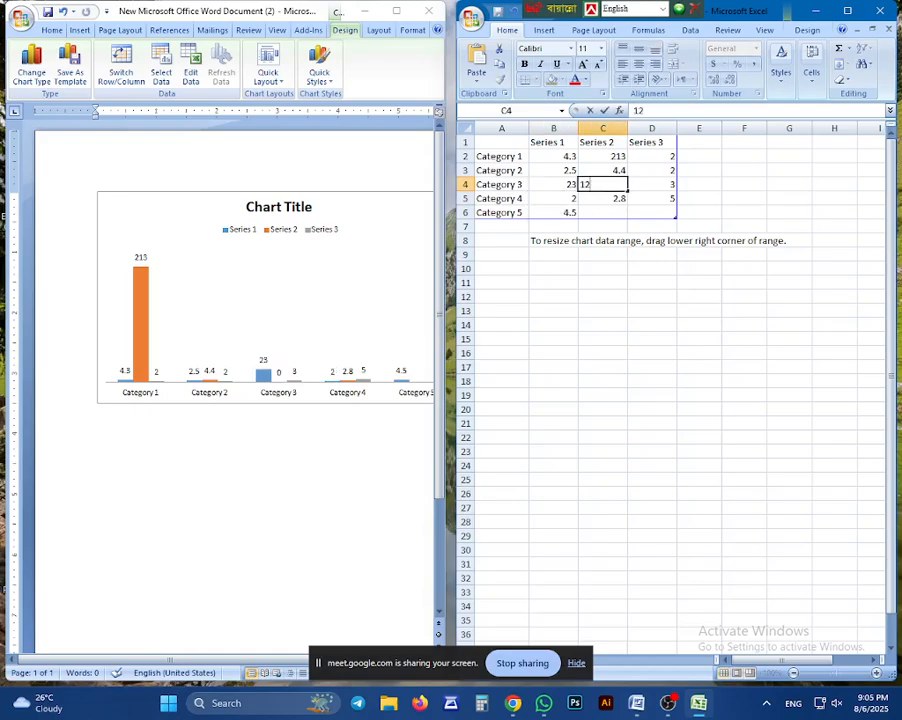
{"action": "key", "text": "Tab"}
{"action": "type", "text": "`"}
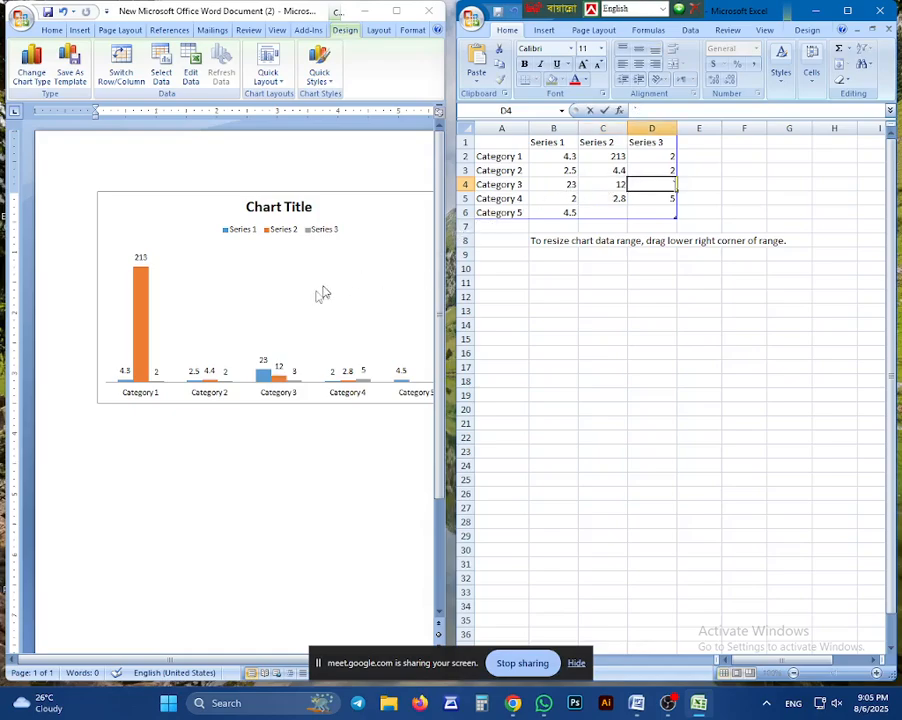
Set the Category 3 values to 2300 for Series 1, 1111 for Series 2 and 1200 for Series 3.
{"action": "left_click", "coordinate": [612, 183]}
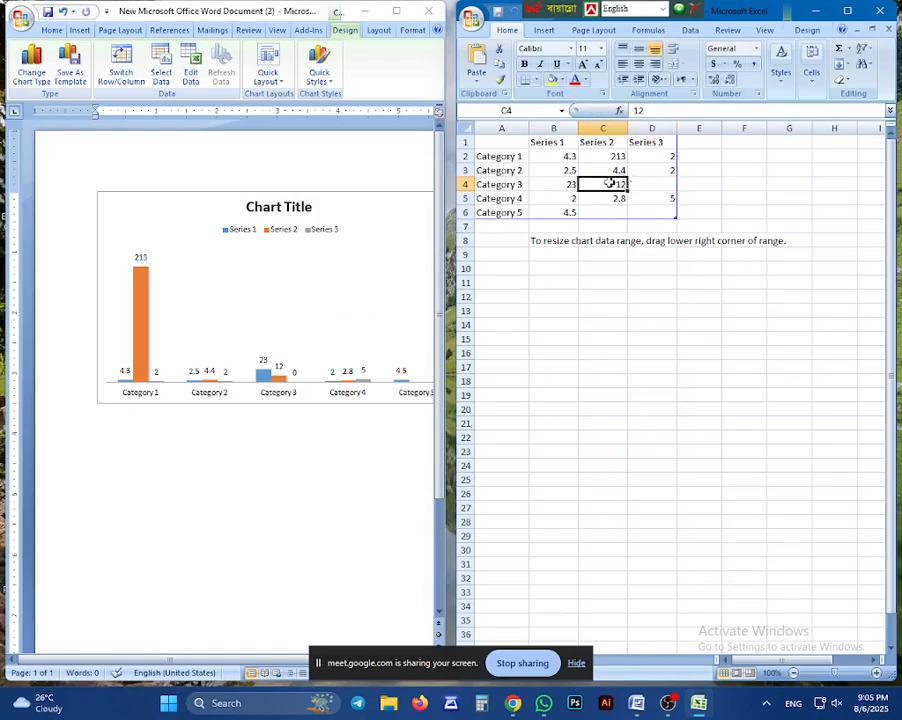
{"action": "type", "text": "`1"}
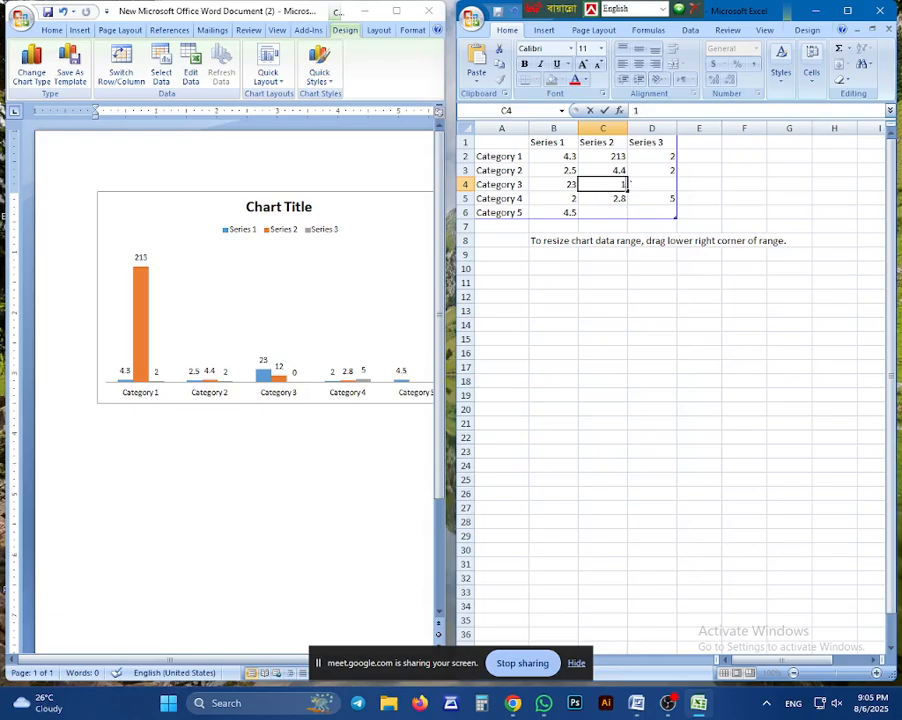
{"action": "key", "text": "Tab"}
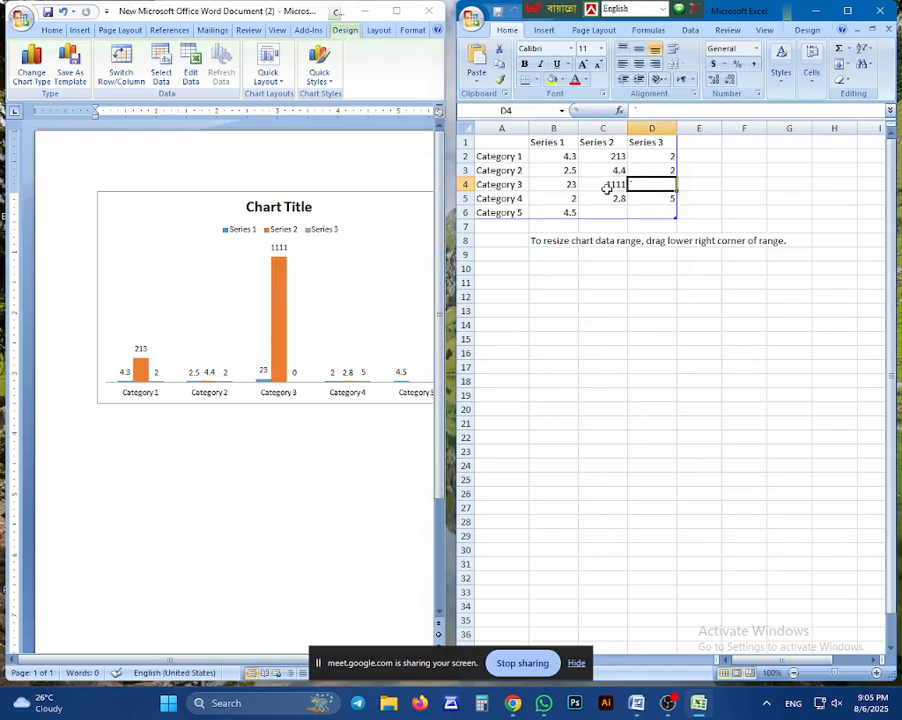
{"action": "type", "text": "12"}
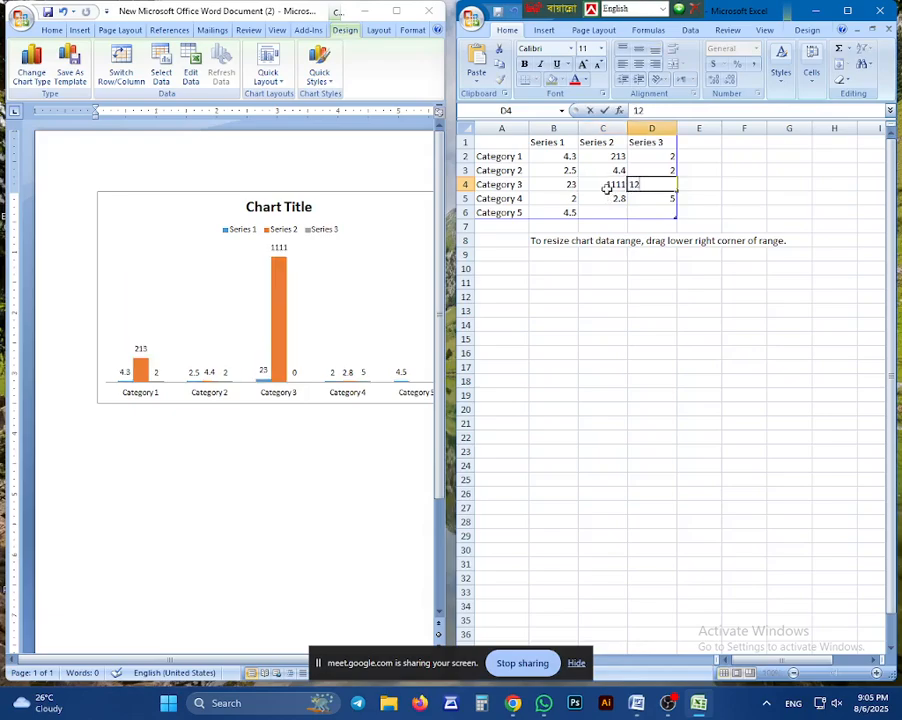
{"action": "type", "text": "00"}
{"action": "left_click", "coordinate": [610, 197]}
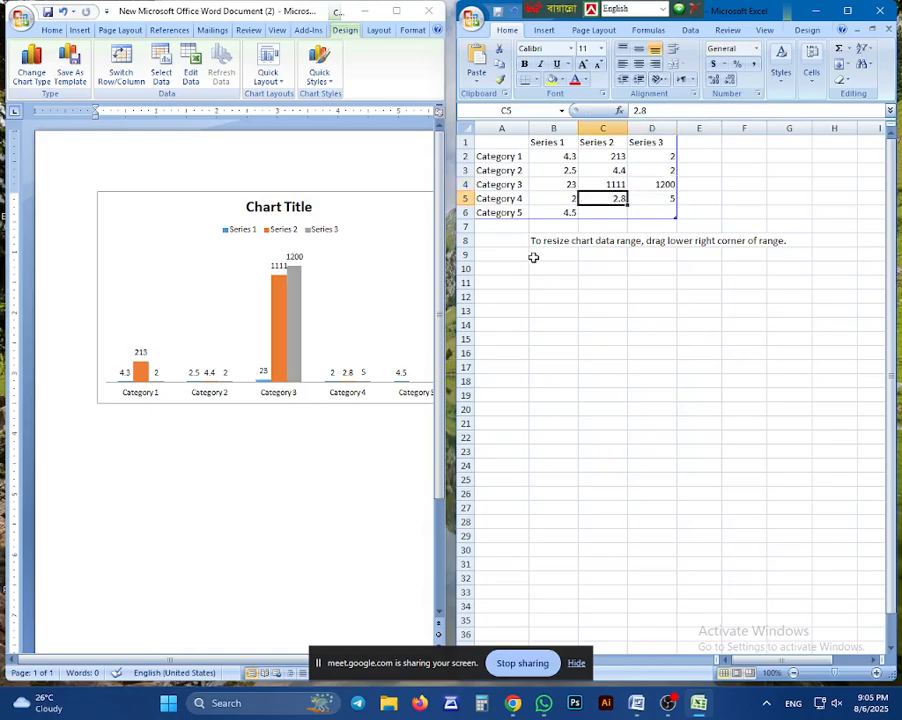
{"action": "left_click", "coordinate": [574, 186]}
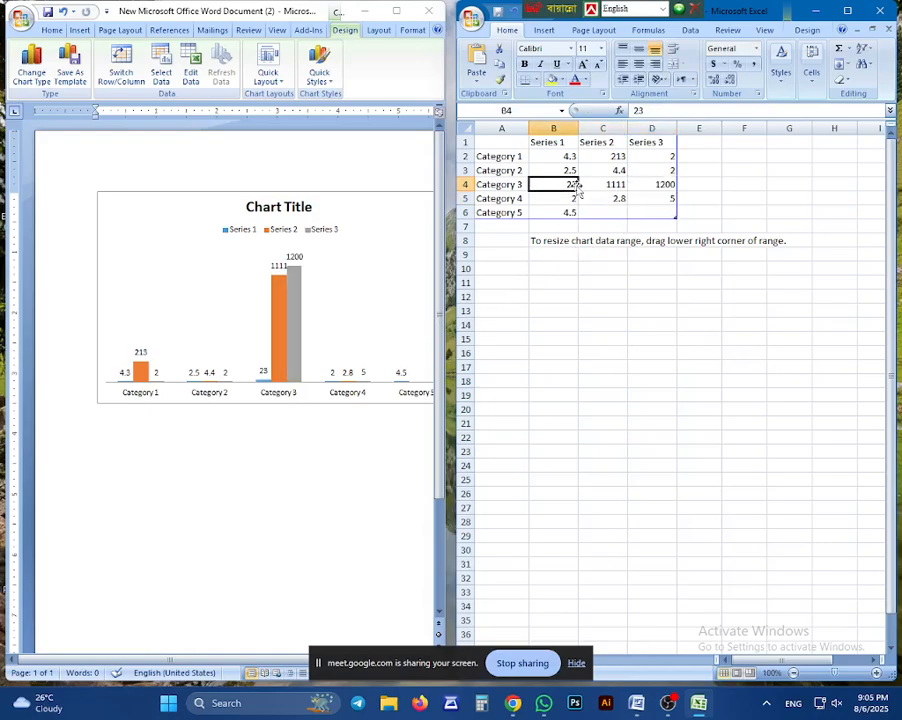
{"action": "type", "text": "2"}
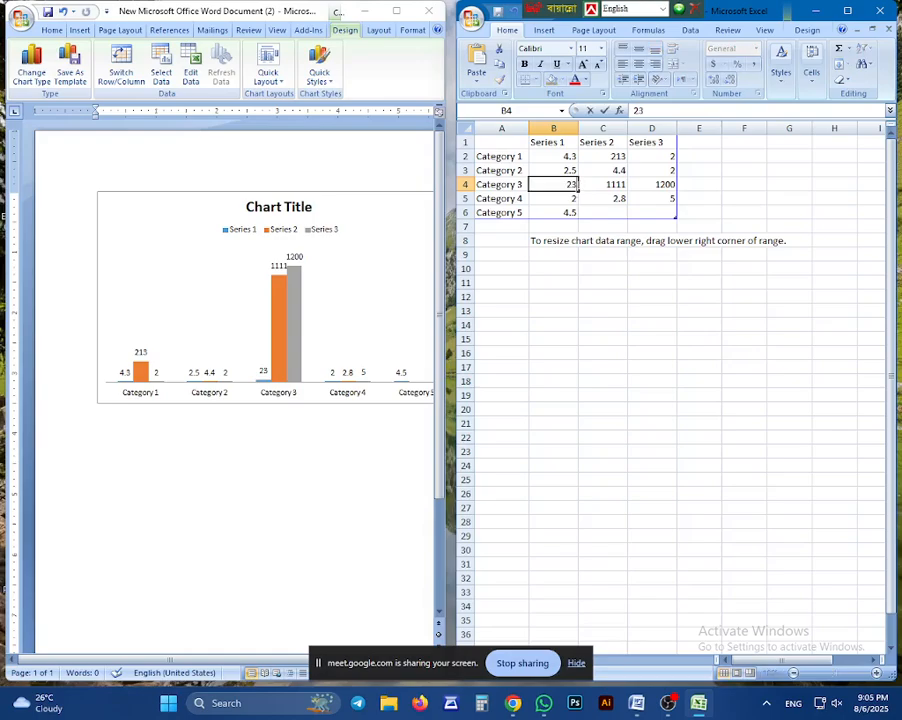
{"action": "key", "text": "Return"}
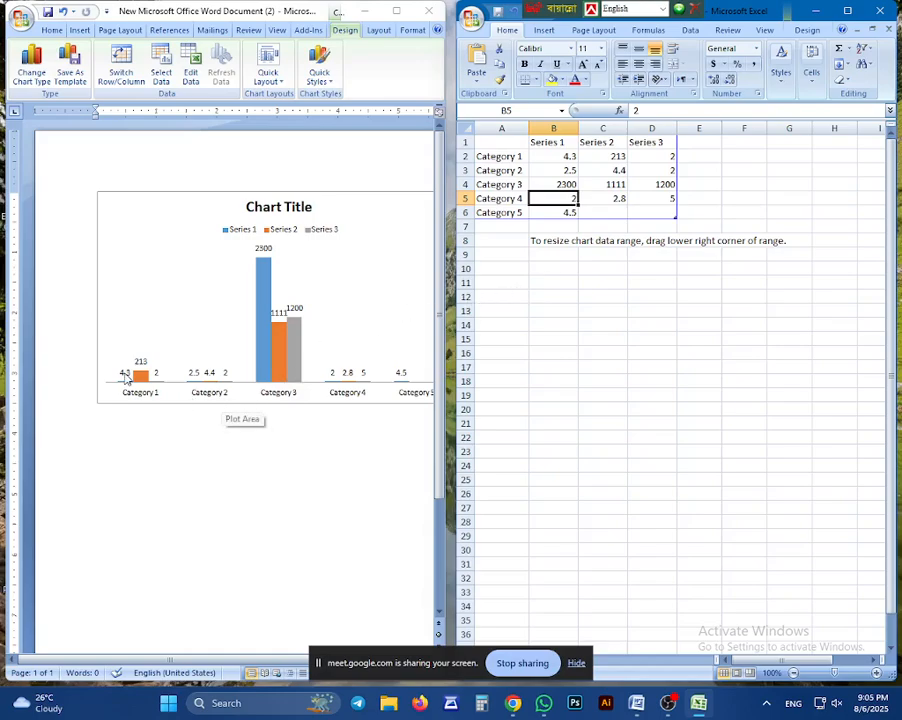
Set the Category 1 values to 2145 for Series 1, 2345 for Series 2 and 2445 for Series 3.
{"action": "left_click", "coordinate": [565, 160]}
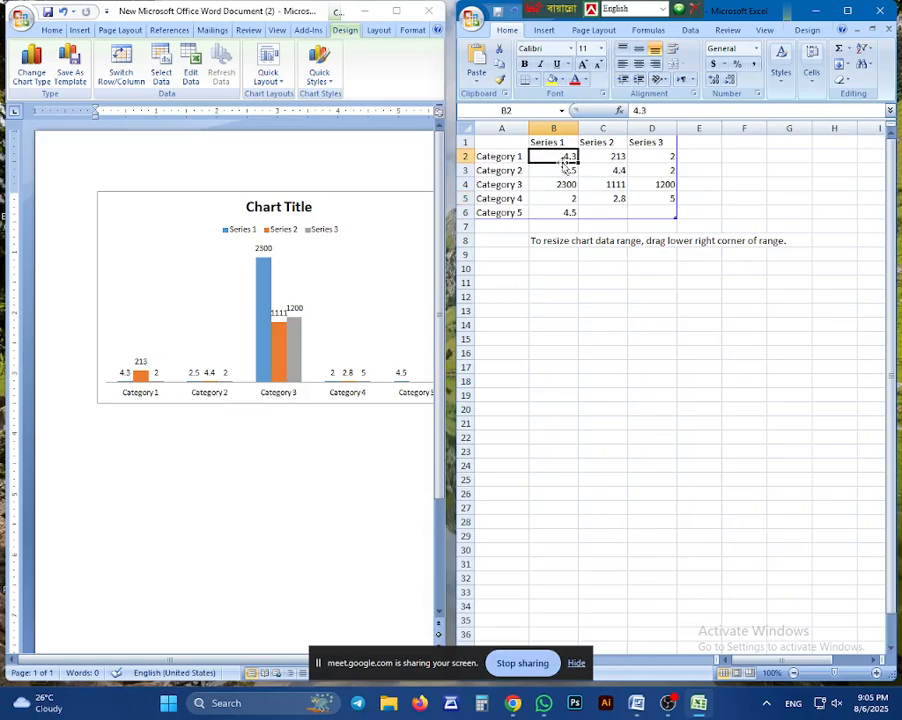
{"action": "type", "text": "2145"}
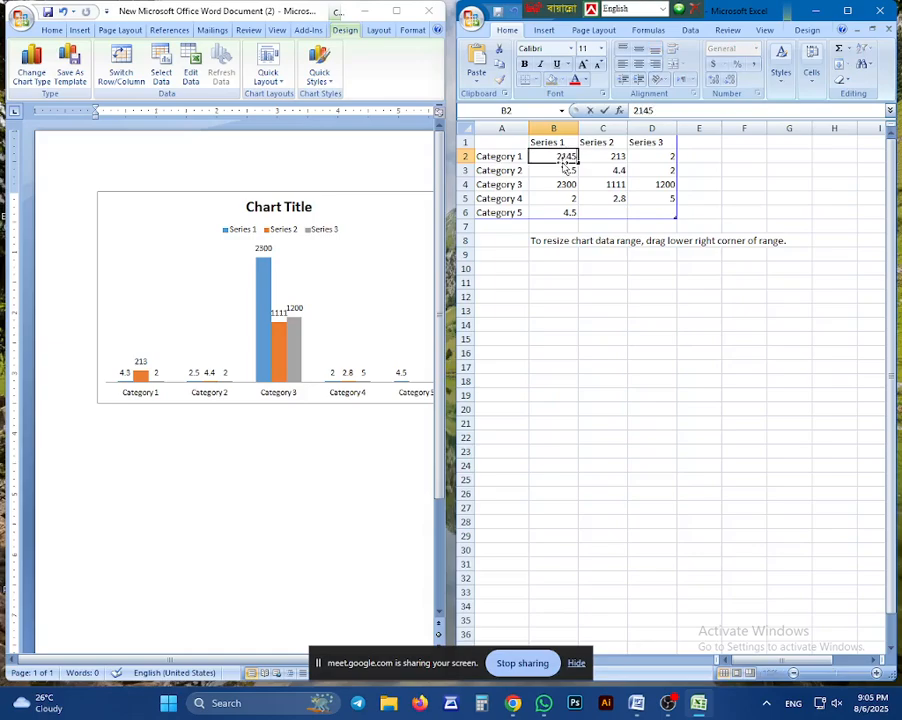
{"action": "key", "text": "Tab"}
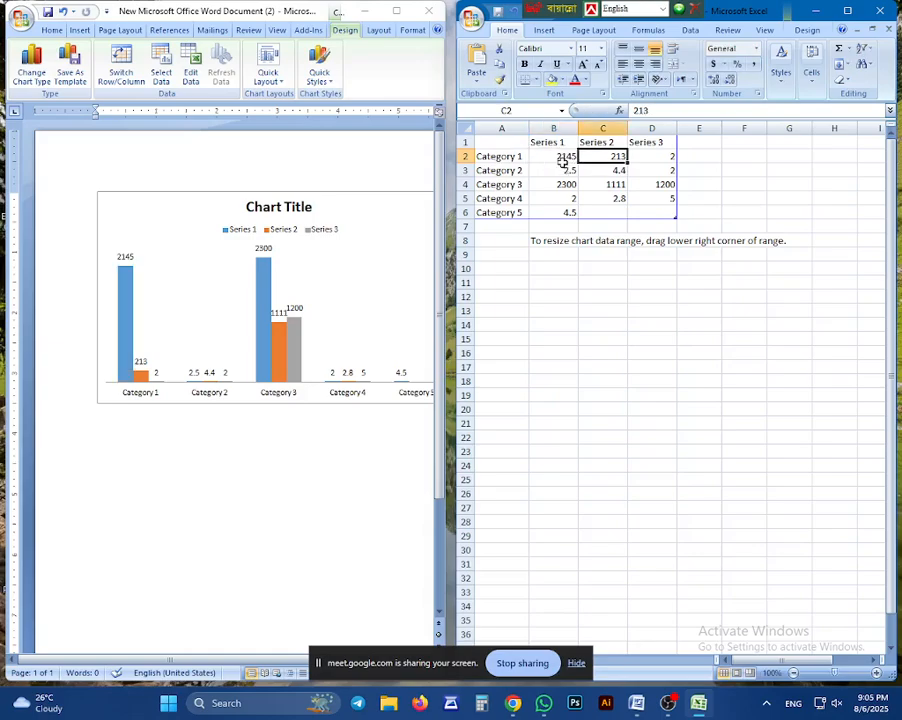
{"action": "type", "text": "2"}
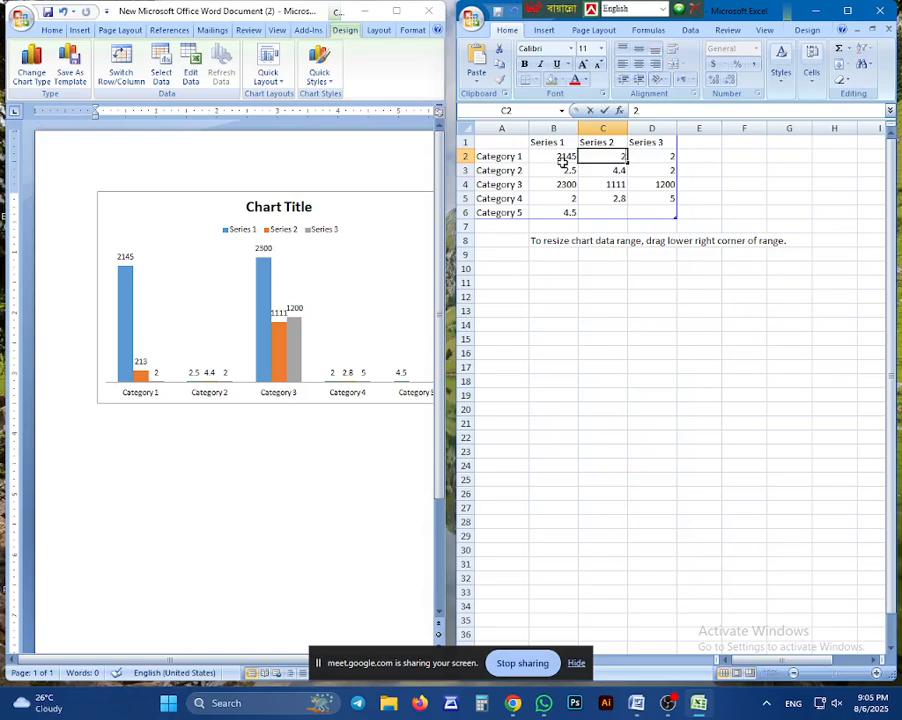
{"action": "type", "text": "345"}
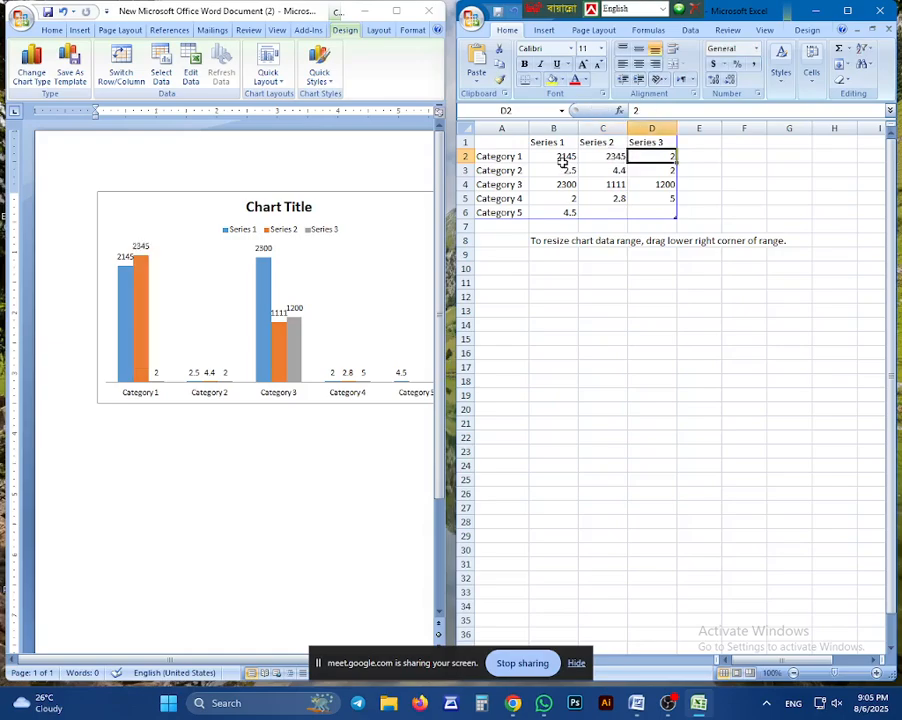
{"action": "type", "text": "24"}
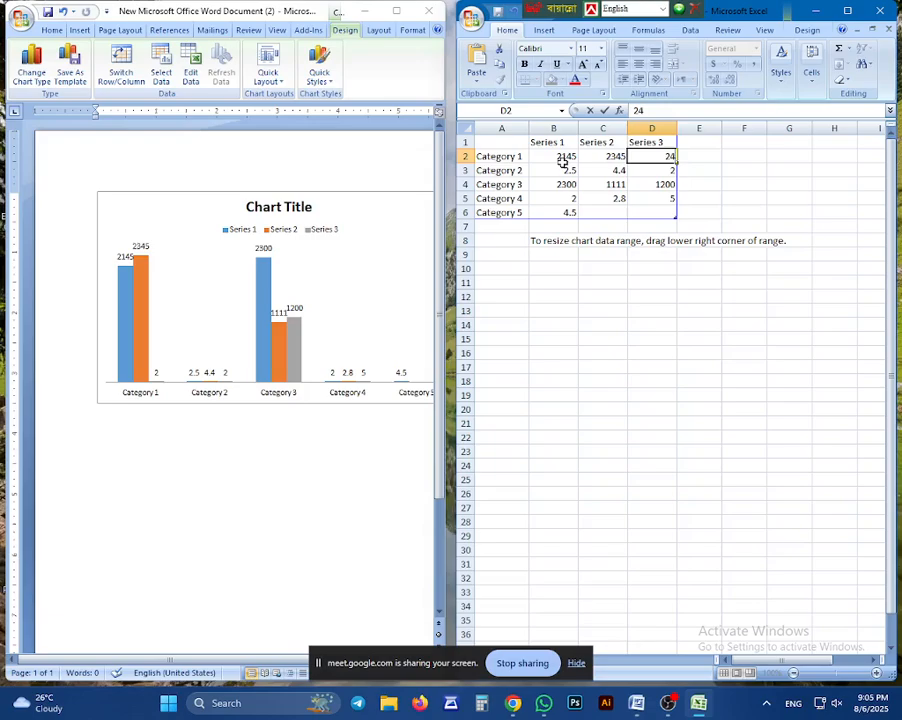
{"action": "type", "text": "45"}
{"action": "left_click", "coordinate": [562, 170]}
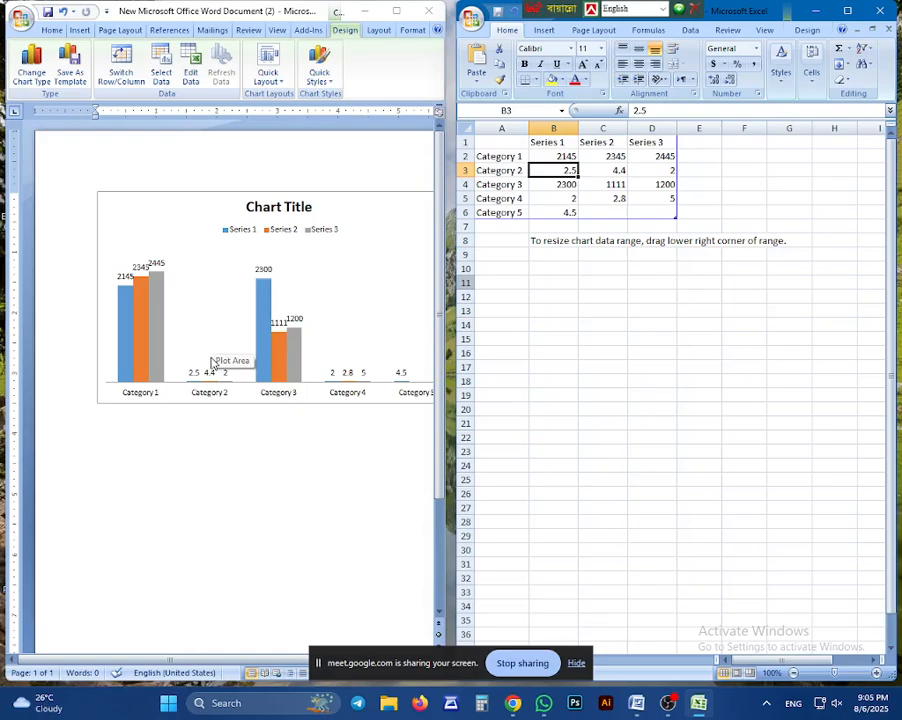
Set the Category 4 values to 123 for Series 1, 234 for Series 2 and 345 for Series 3.
{"action": "left_click", "coordinate": [557, 201]}
{"action": "type", "text": "123"}
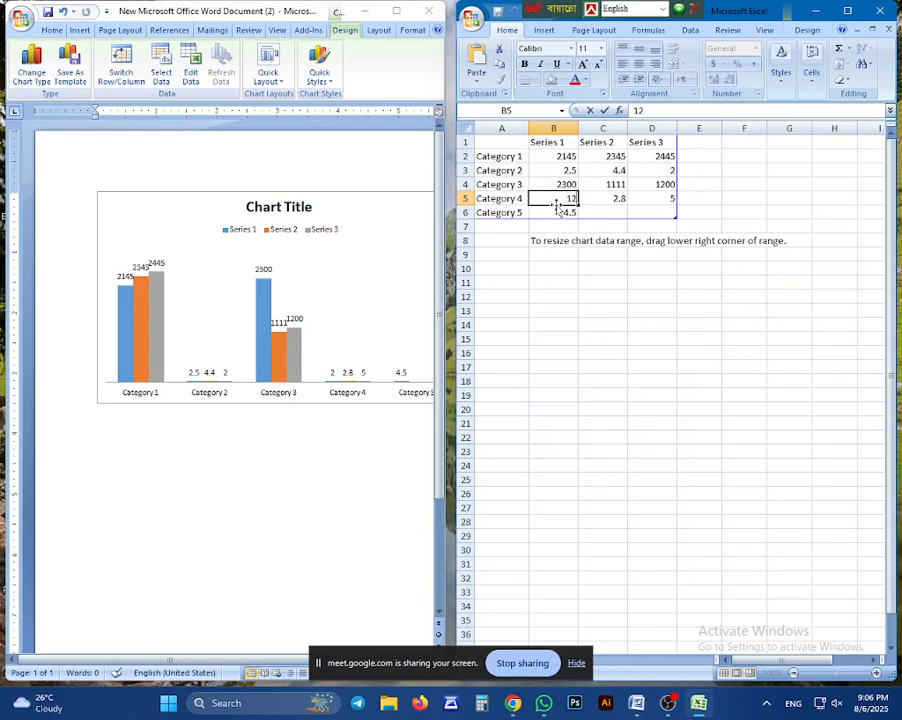
{"action": "key", "text": "Tab"}
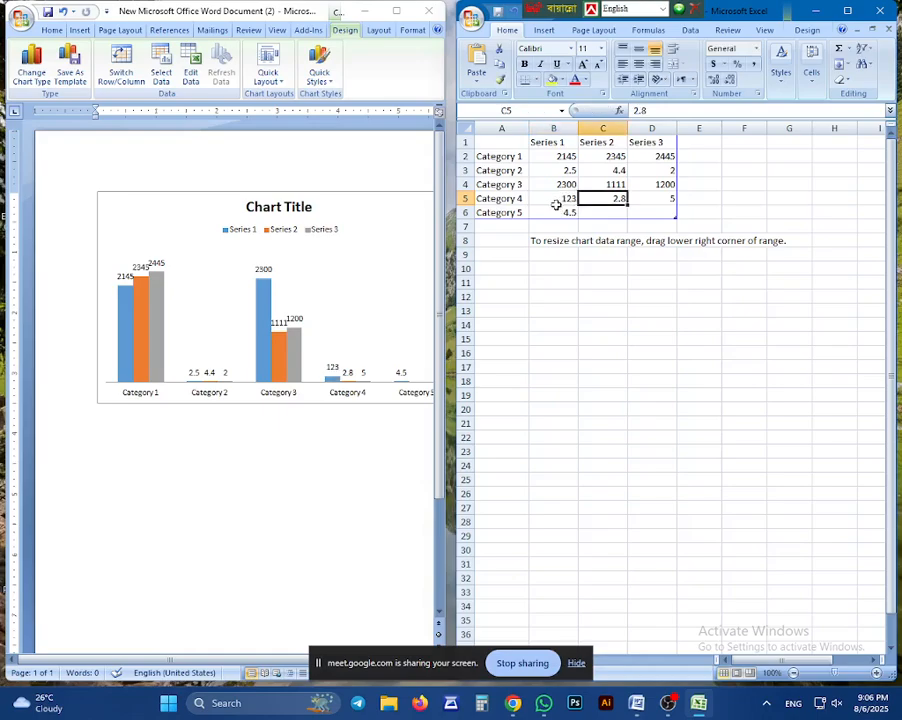
{"action": "type", "text": "234"}
{"action": "key", "text": "Tab"}
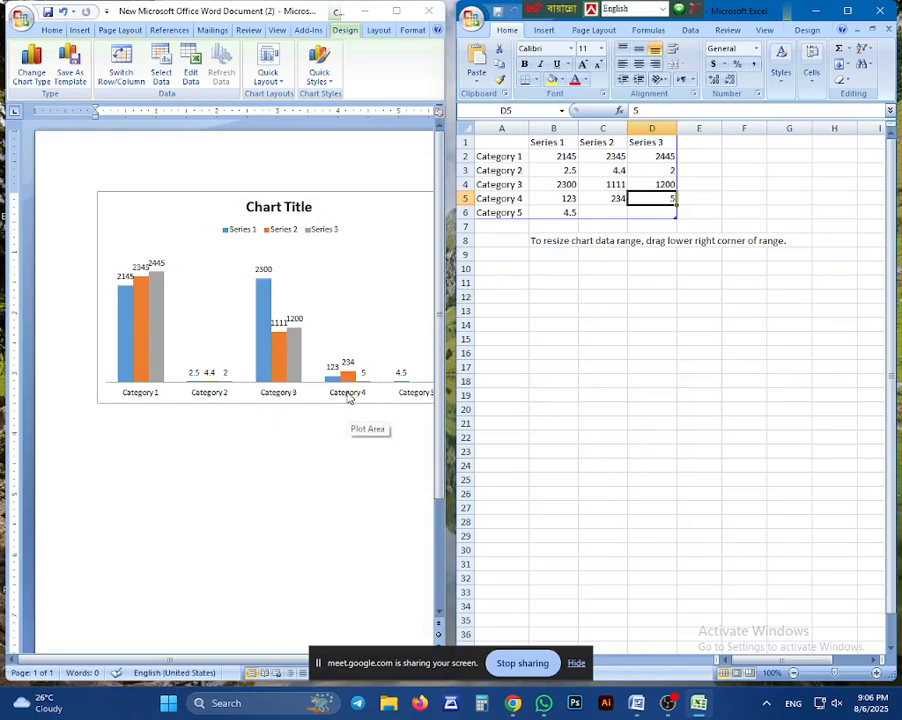
{"action": "type", "text": "345"}
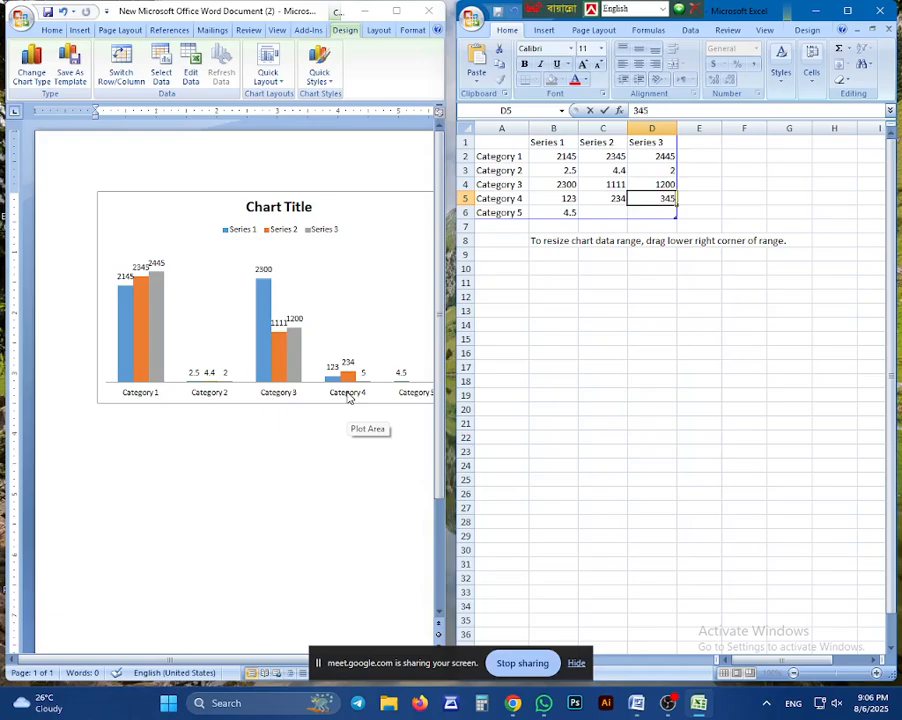
{"action": "key", "text": "Return"}
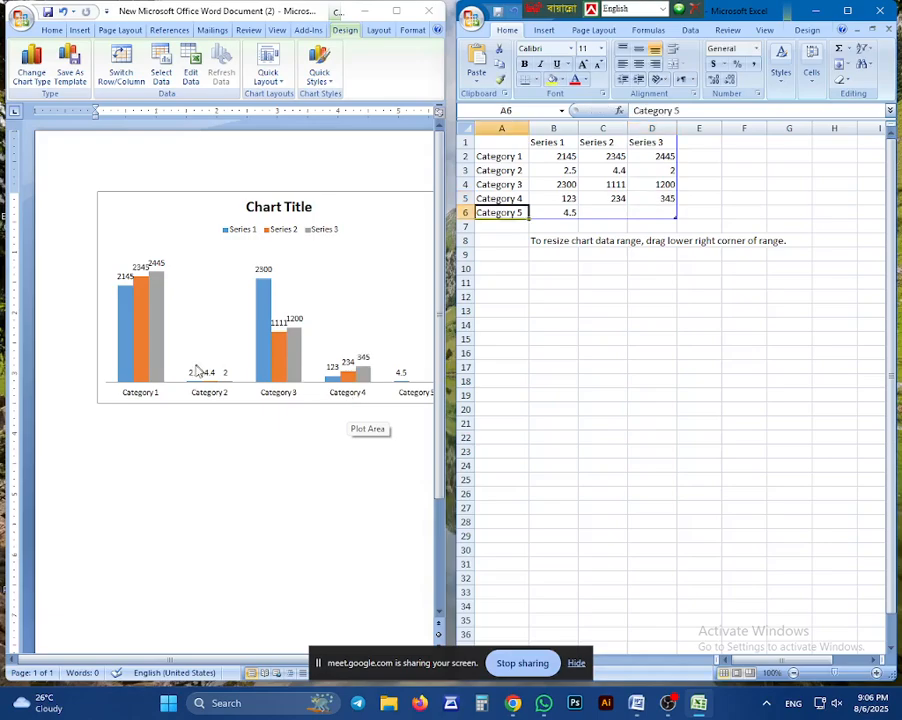
Set the Series 1 value for Category 2 to 12345 in the chart data.
{"action": "left_click", "coordinate": [566, 171]}
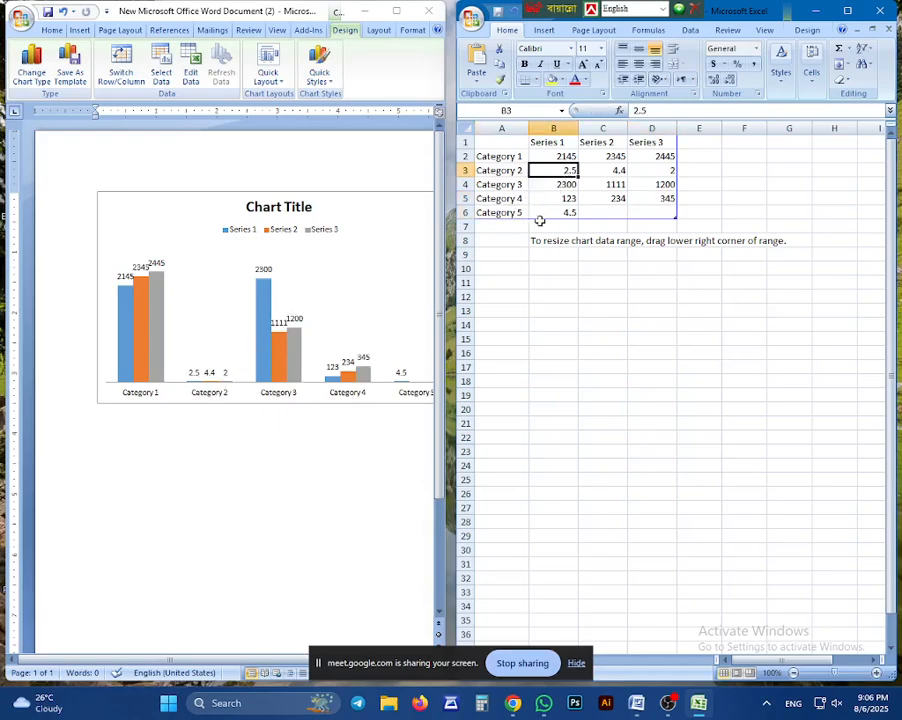
{"action": "type", "text": "12345"}
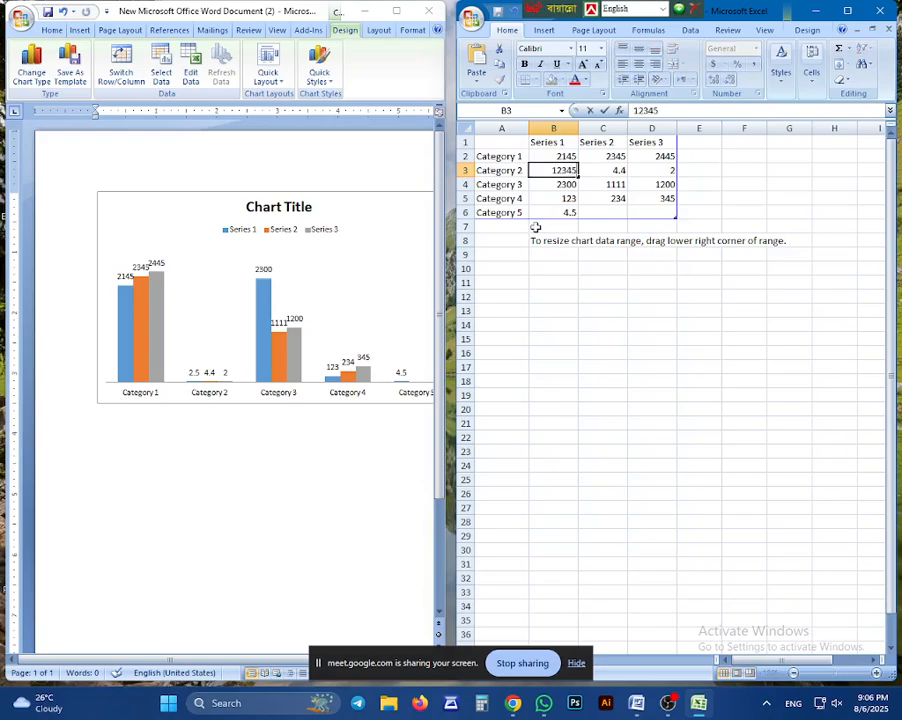
{"action": "key", "text": "Tab"}
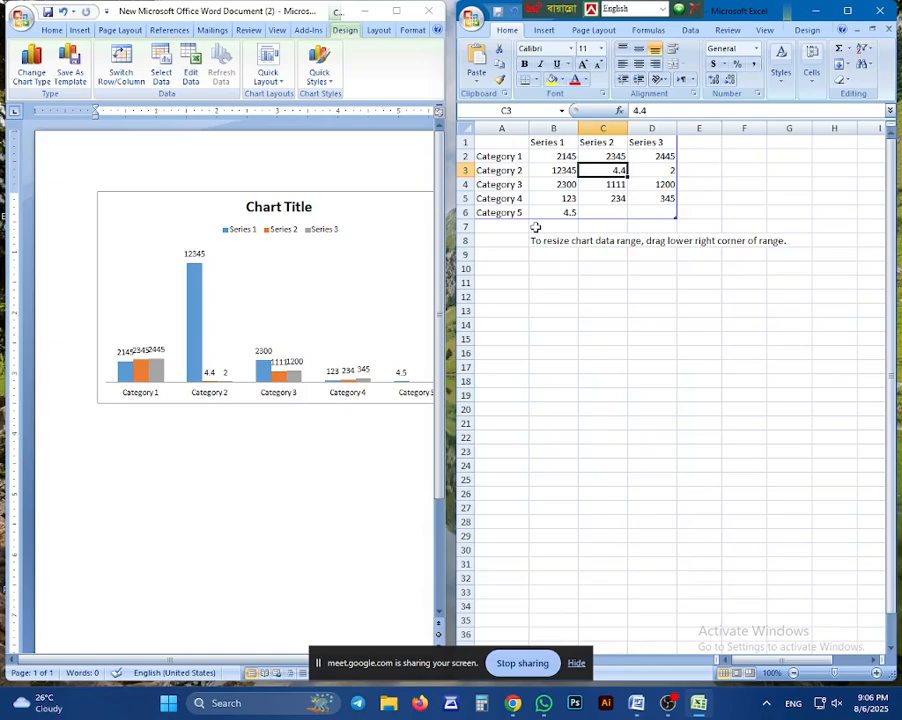
Set the Series 2 value for Category 2 to 54321 and close the chart data sheet.
{"action": "type", "text": "54321"}
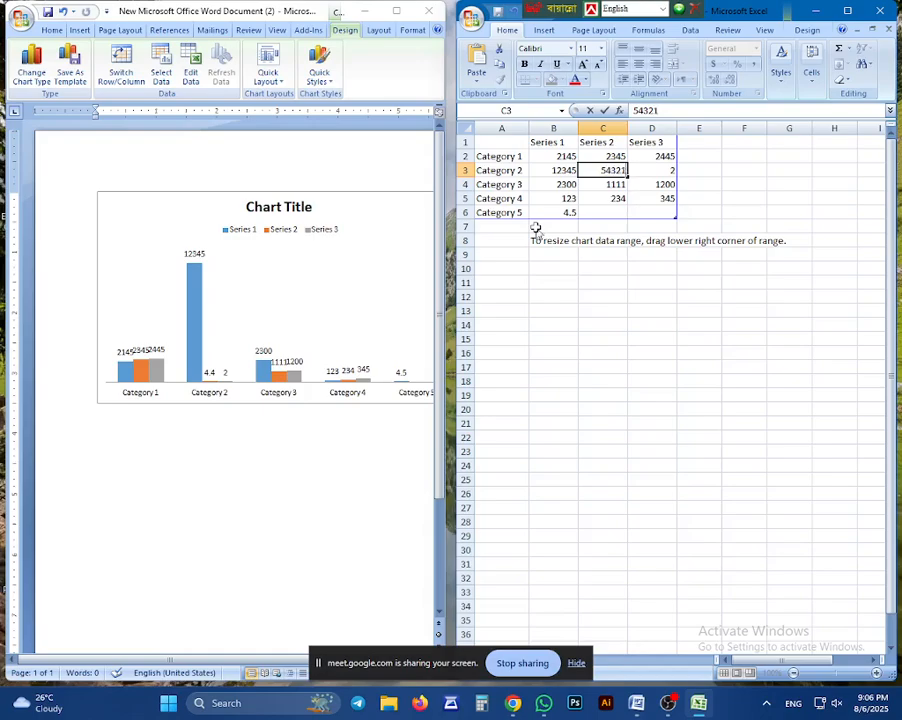
{"action": "key", "text": "Tab"}
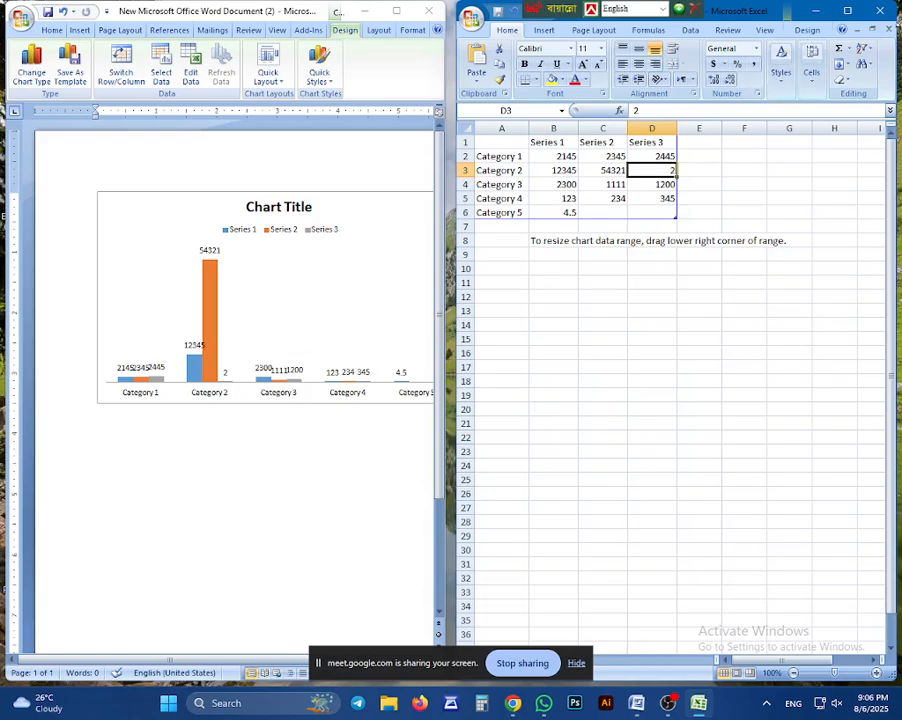
{"action": "left_click", "coordinate": [880, 11]}
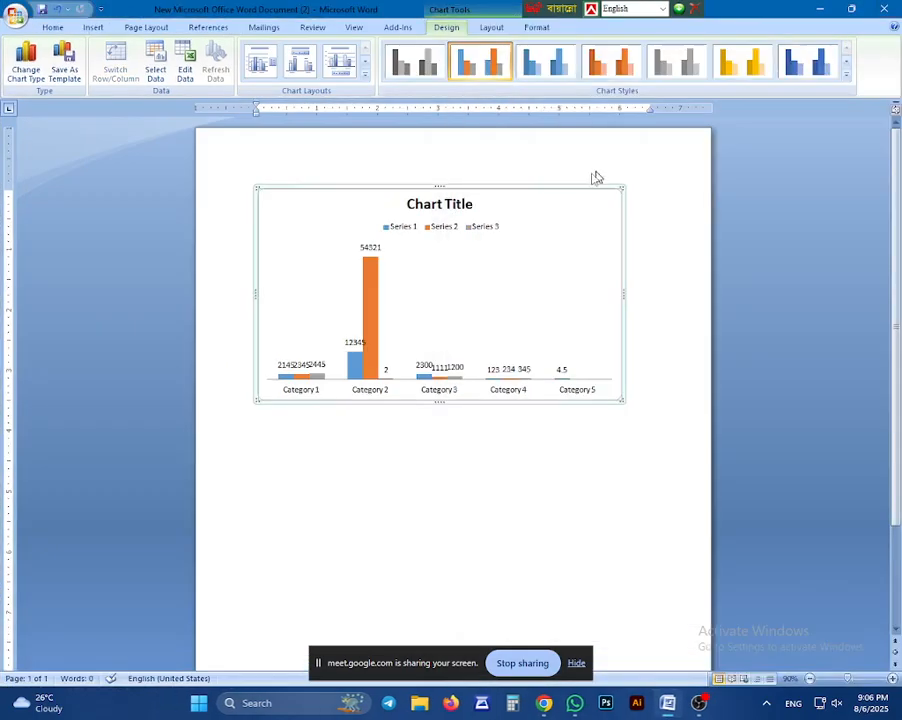
Try the gray chart style on the column chart, settling on the gold one.
{"action": "left_click", "coordinate": [664, 66]}
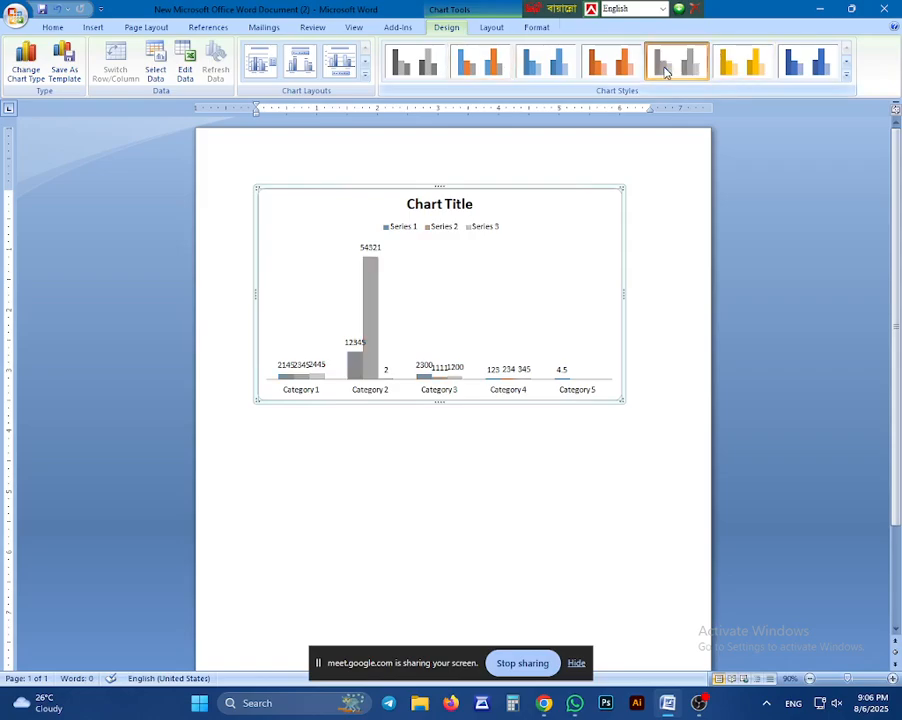
{"action": "left_click", "coordinate": [728, 68]}
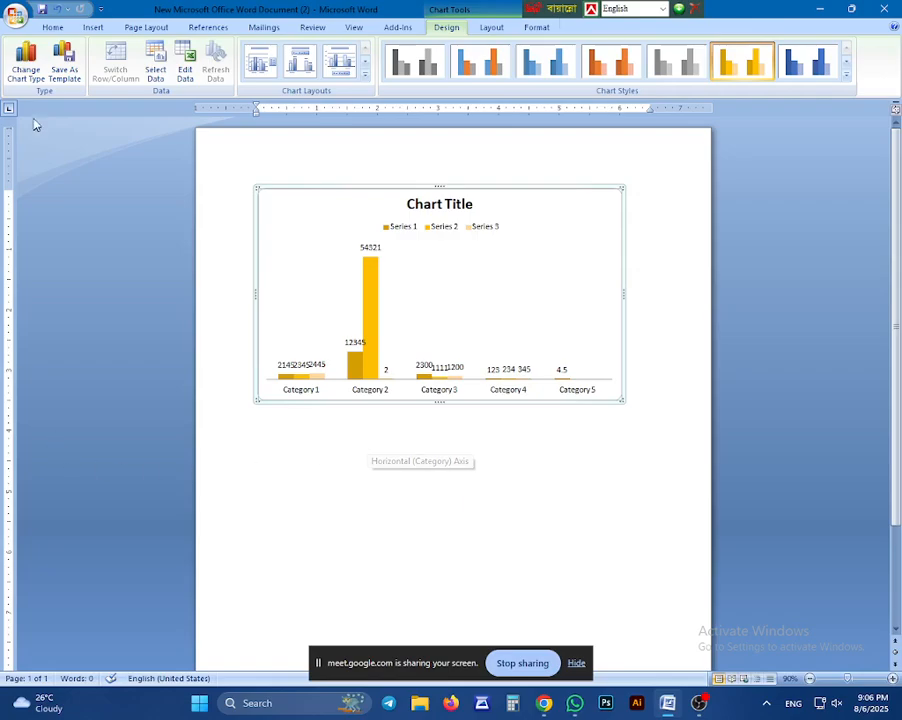
Change the column chart to an XY scatter chart with straight lines and no markers.
{"action": "left_click", "coordinate": [93, 27]}
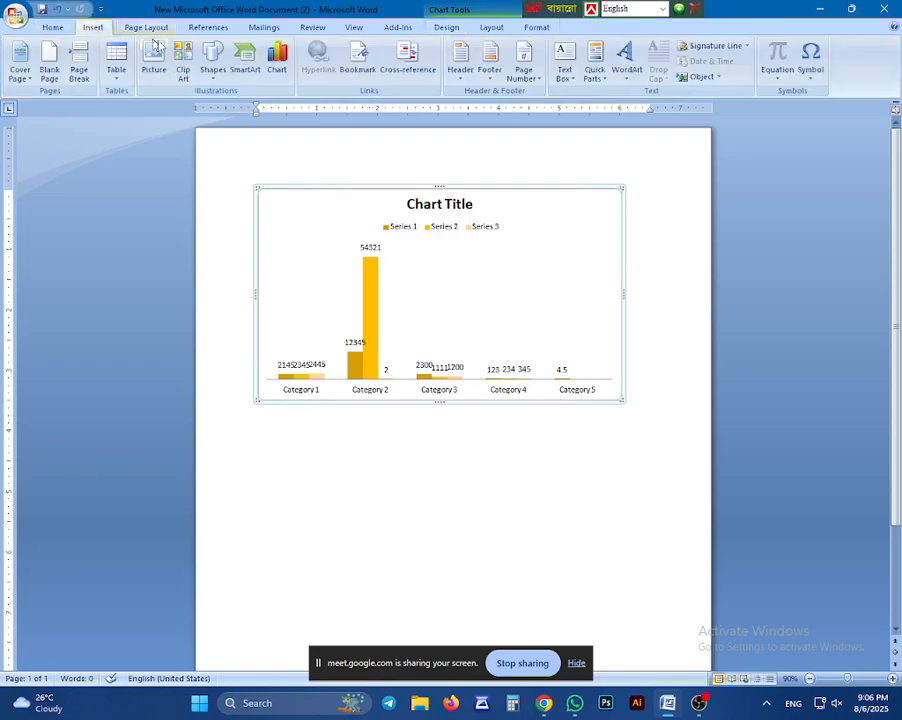
{"action": "left_click", "coordinate": [276, 62]}
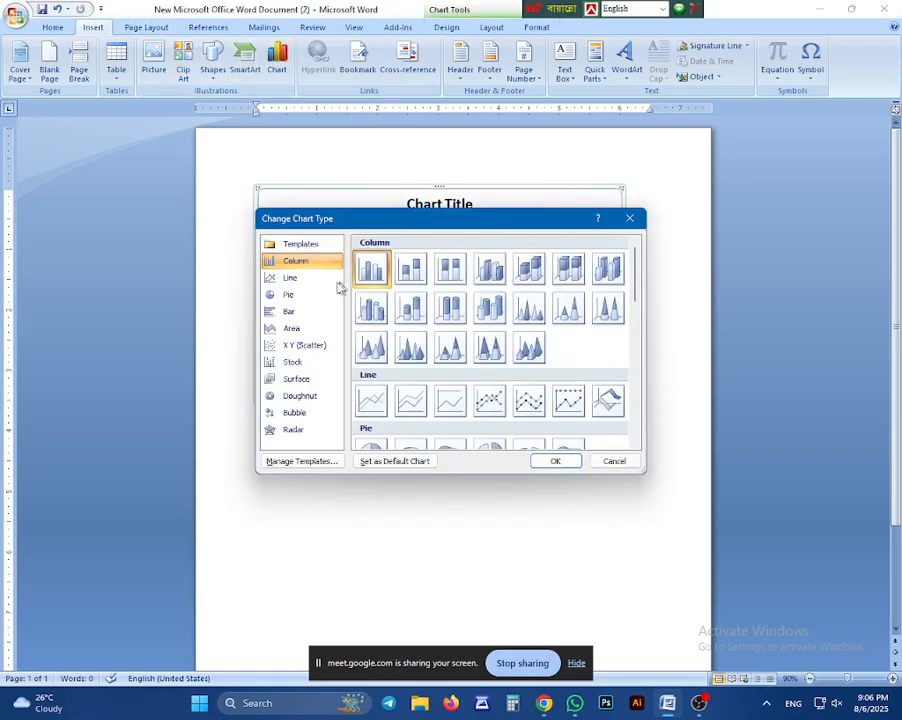
{"action": "left_click", "coordinate": [308, 346]}
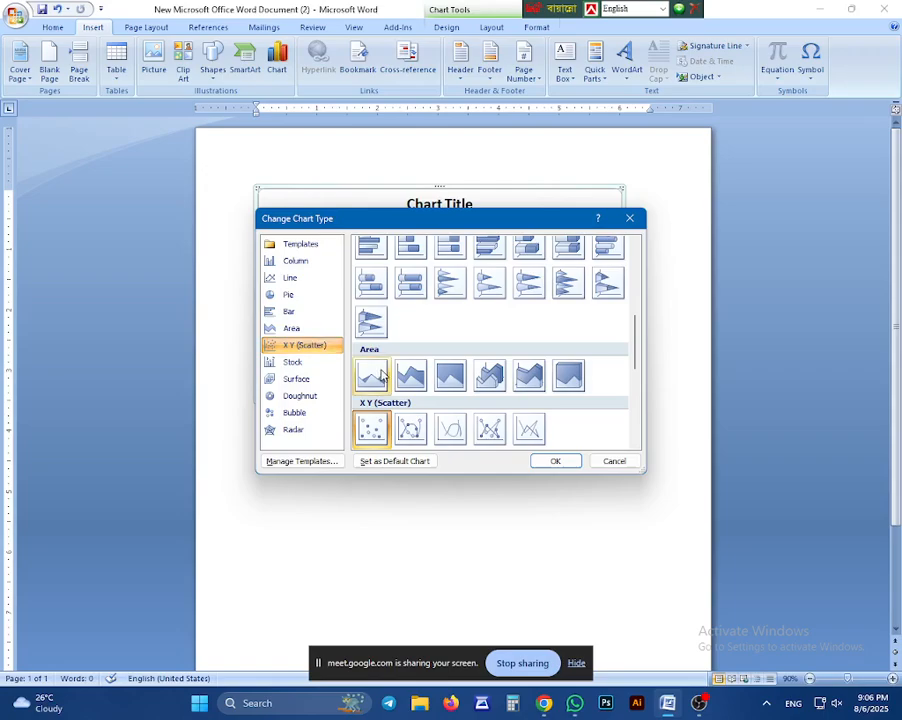
{"action": "left_click", "coordinate": [463, 436]}
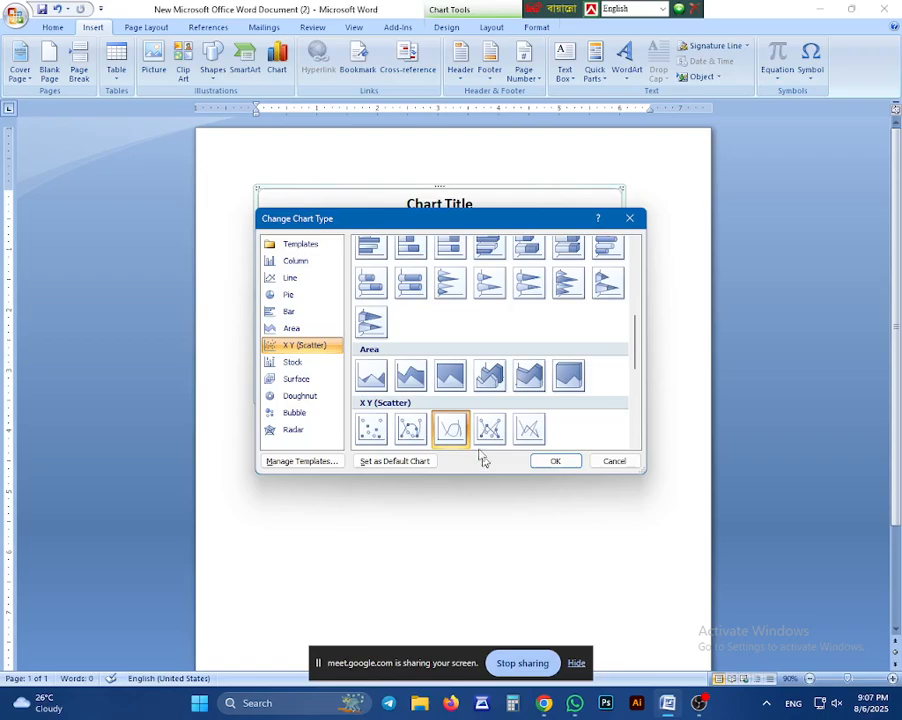
{"action": "left_click", "coordinate": [492, 428]}
{"action": "left_click", "coordinate": [522, 430]}
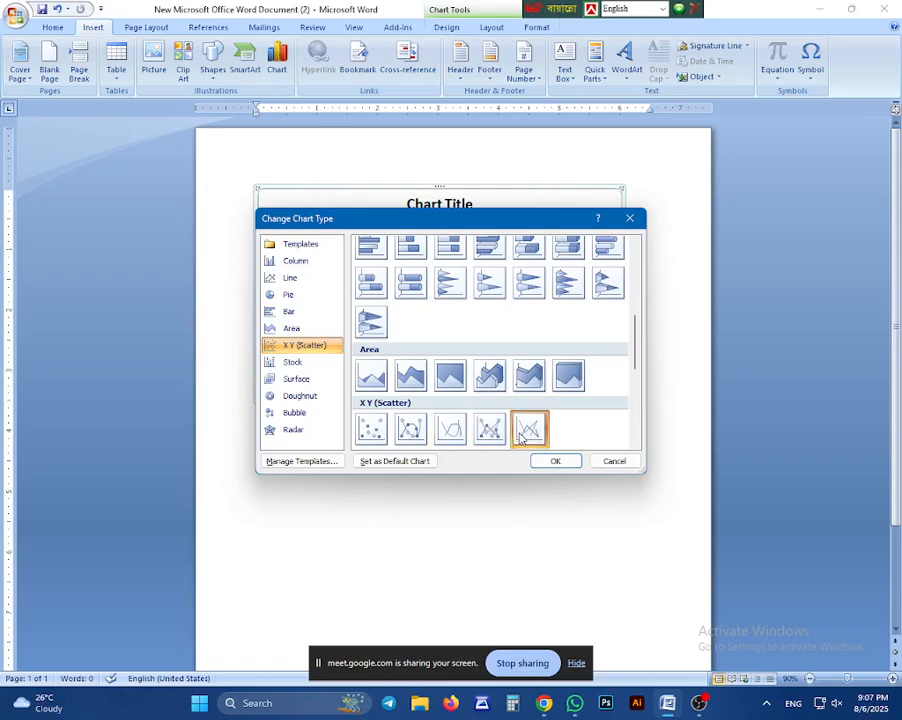
{"action": "left_click", "coordinate": [553, 460]}
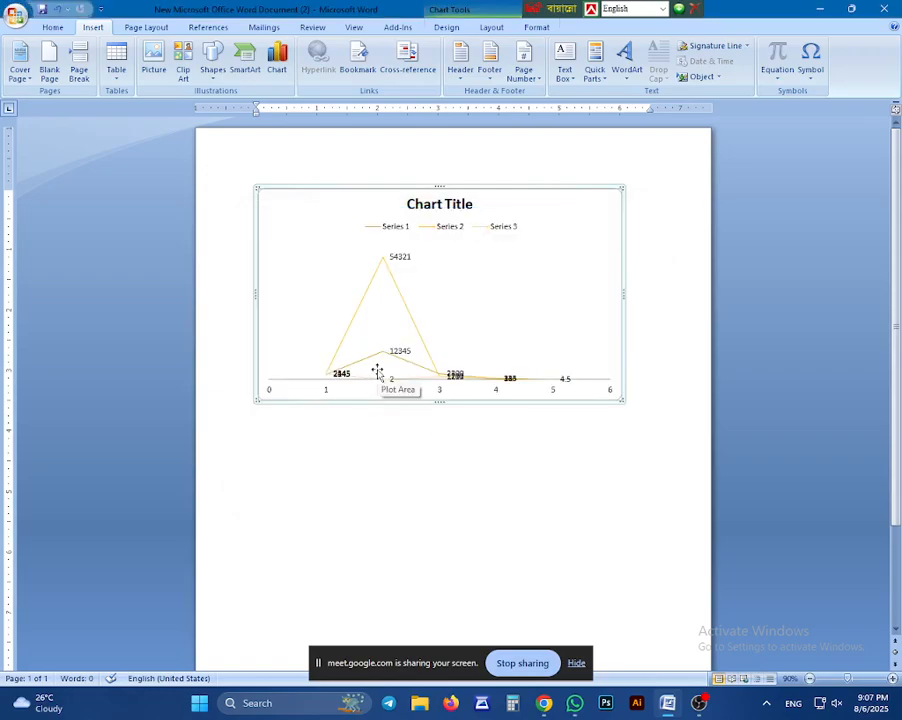
Change the chart type to the basic Doughnut chart.
{"action": "left_click", "coordinate": [272, 70]}
{"action": "left_click", "coordinate": [287, 429]}
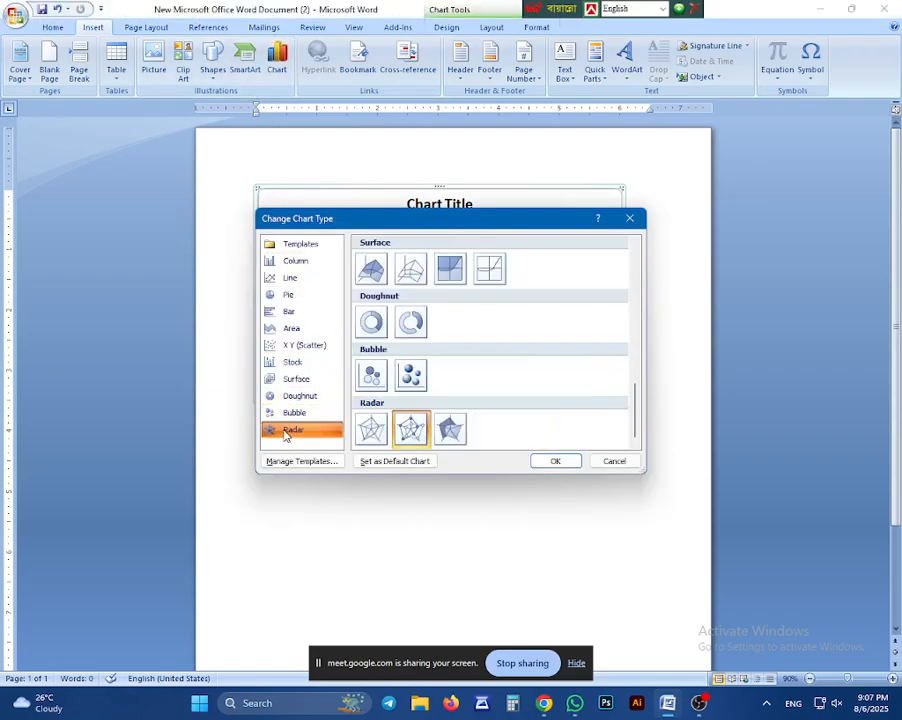
{"action": "left_click", "coordinate": [375, 324]}
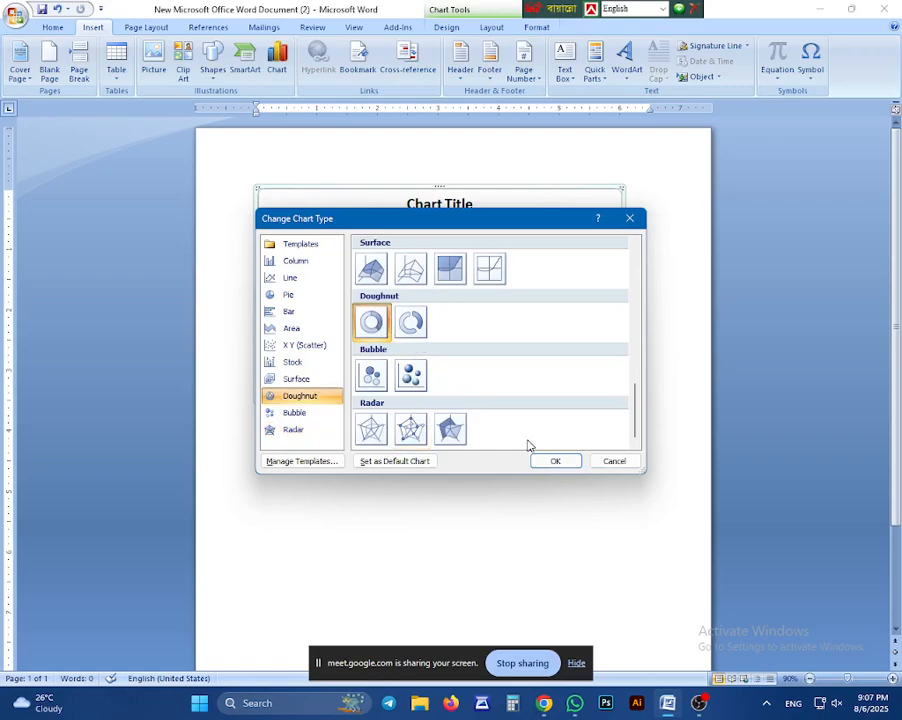
{"action": "left_click", "coordinate": [549, 461]}
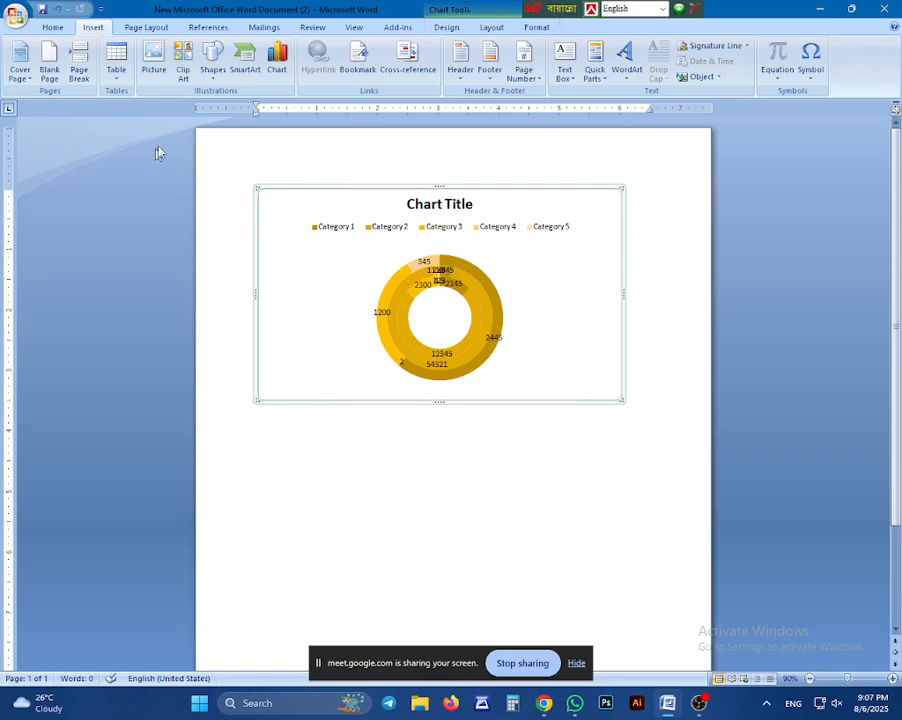
Examine the doughnut chart's rings and data labels against the values in its chart data sheet.
{"action": "left_click", "coordinate": [396, 262]}
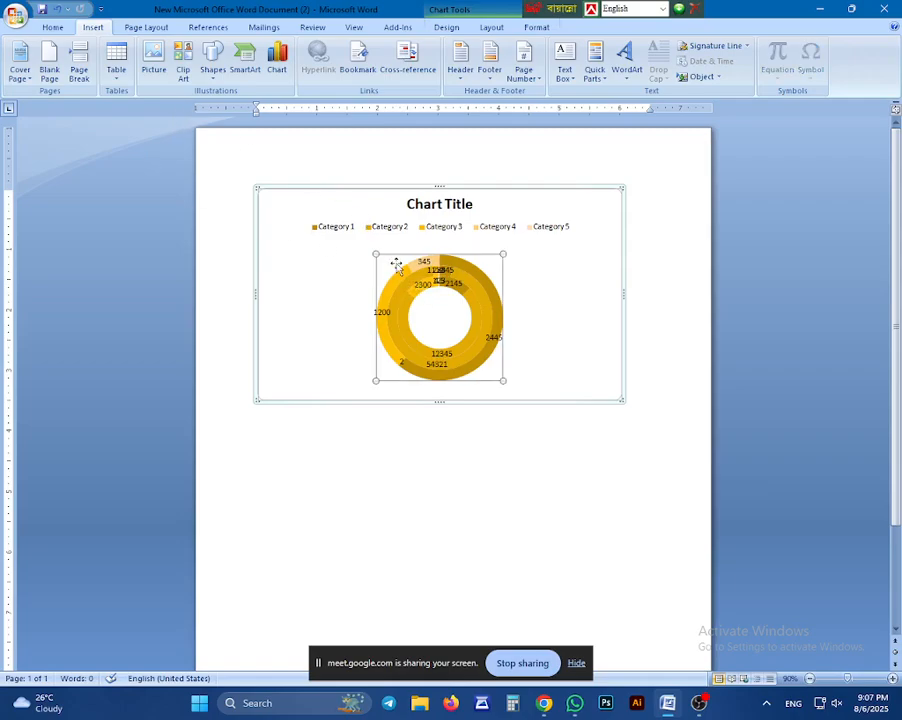
{"action": "left_click", "coordinate": [436, 226]}
{"action": "left_click", "coordinate": [403, 278]}
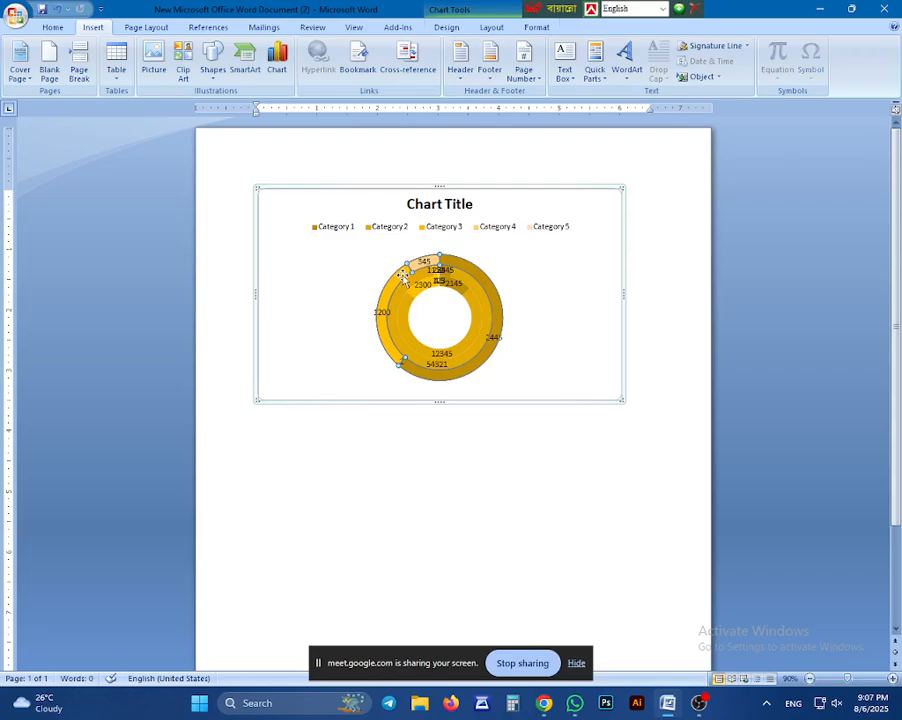
{"action": "double_click", "coordinate": [403, 277]}
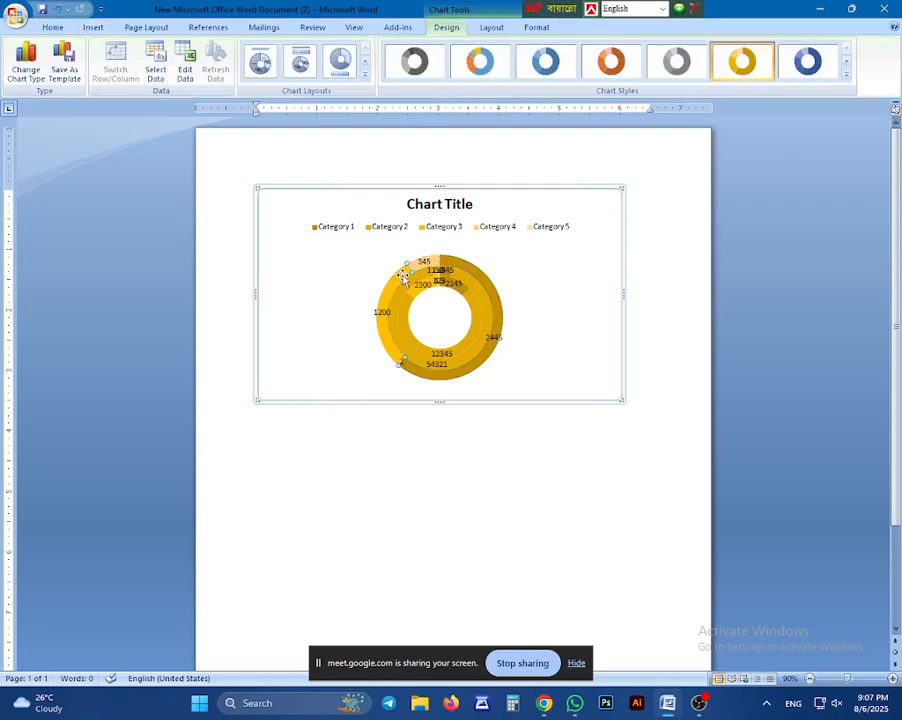
{"action": "left_click", "coordinate": [185, 66]}
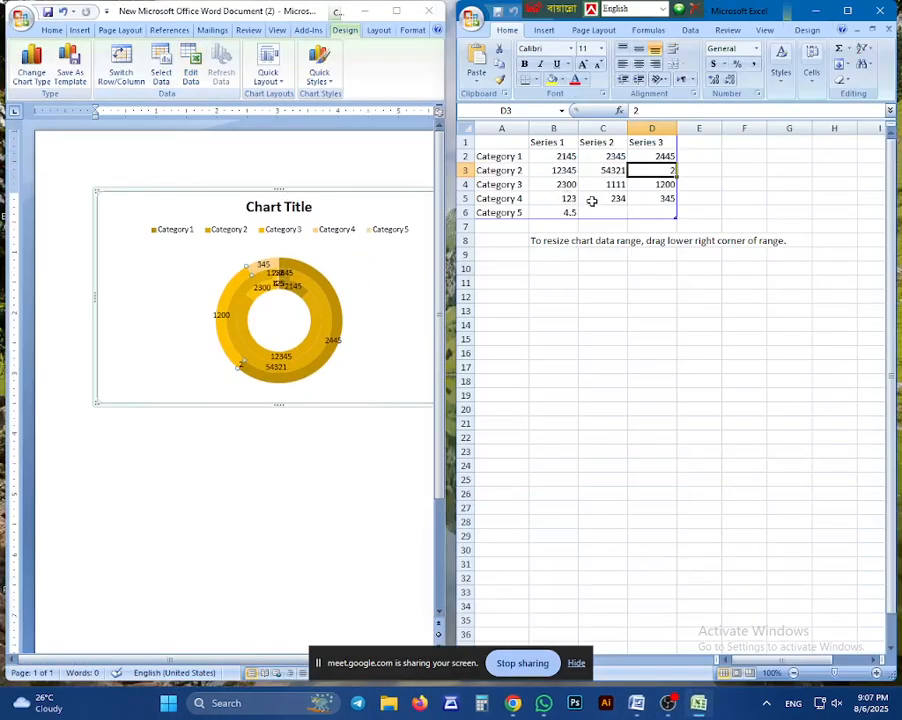
{"action": "left_click", "coordinate": [603, 188]}
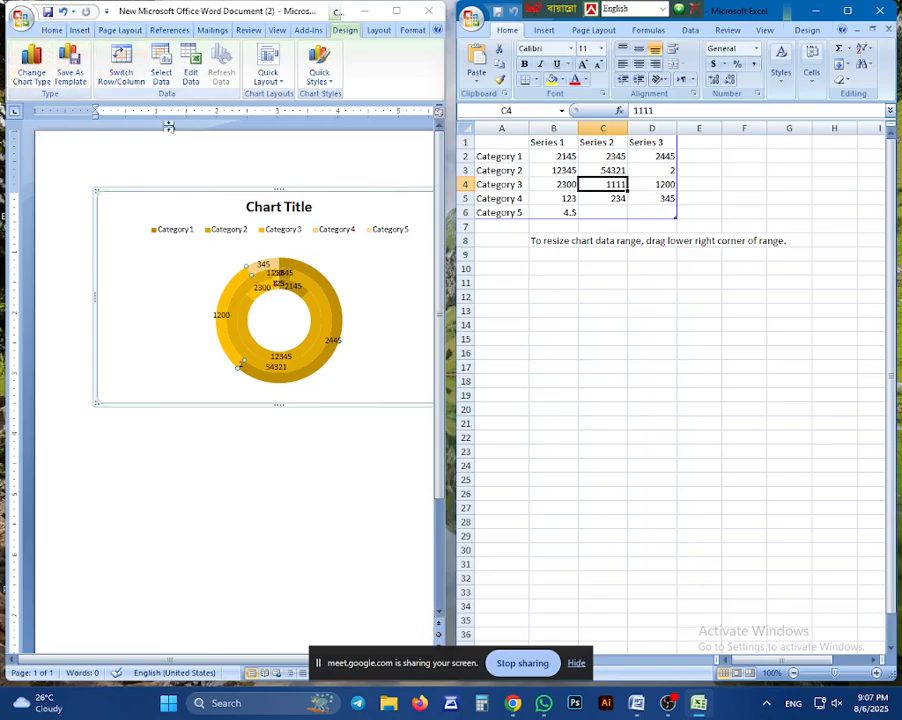
{"action": "left_click", "coordinate": [242, 264]}
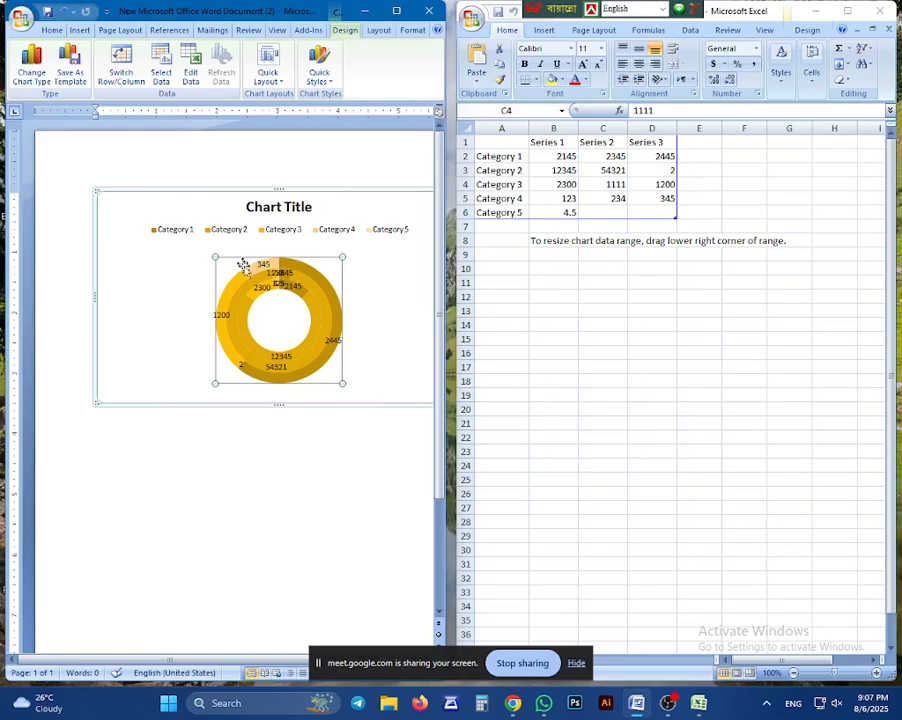
{"action": "left_click", "coordinate": [252, 266]}
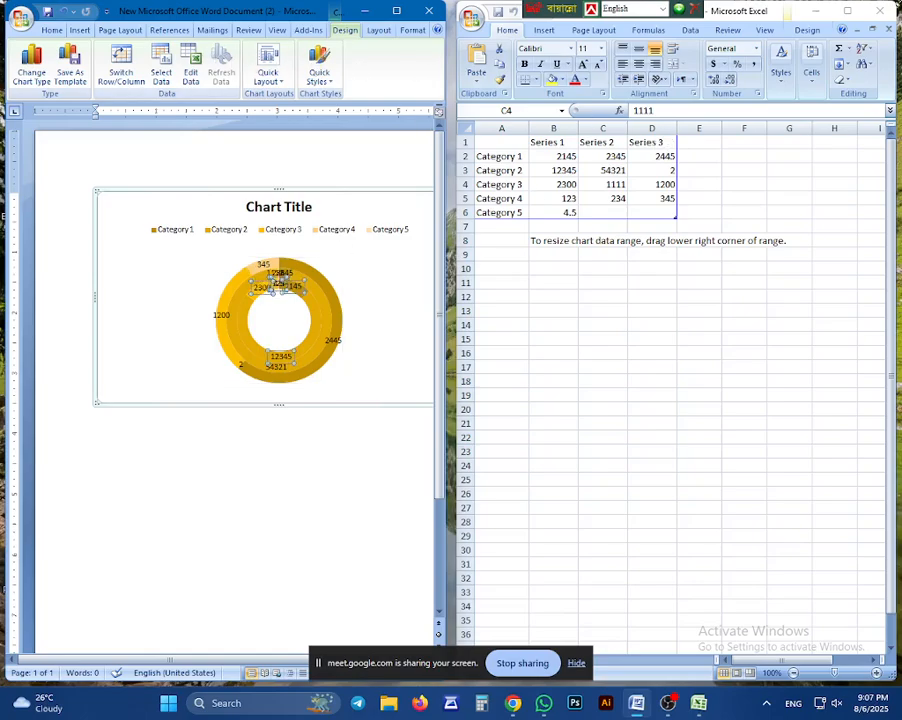
{"action": "left_click", "coordinate": [879, 12]}
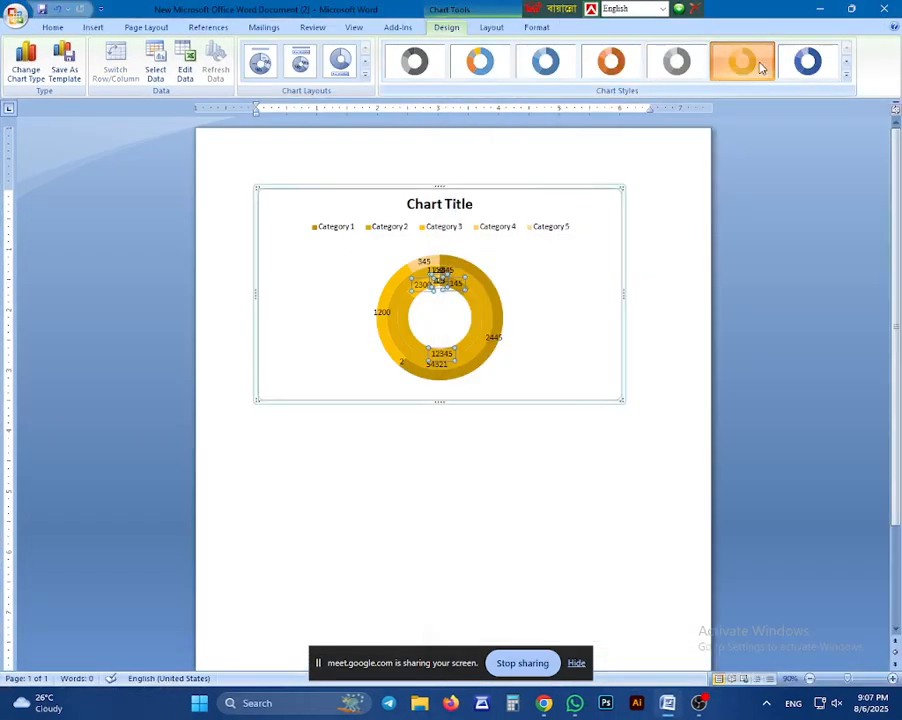
Apply the dark blue chart style and the layout with a bottom legend and no title to the doughnut chart.
{"action": "left_click", "coordinate": [801, 62]}
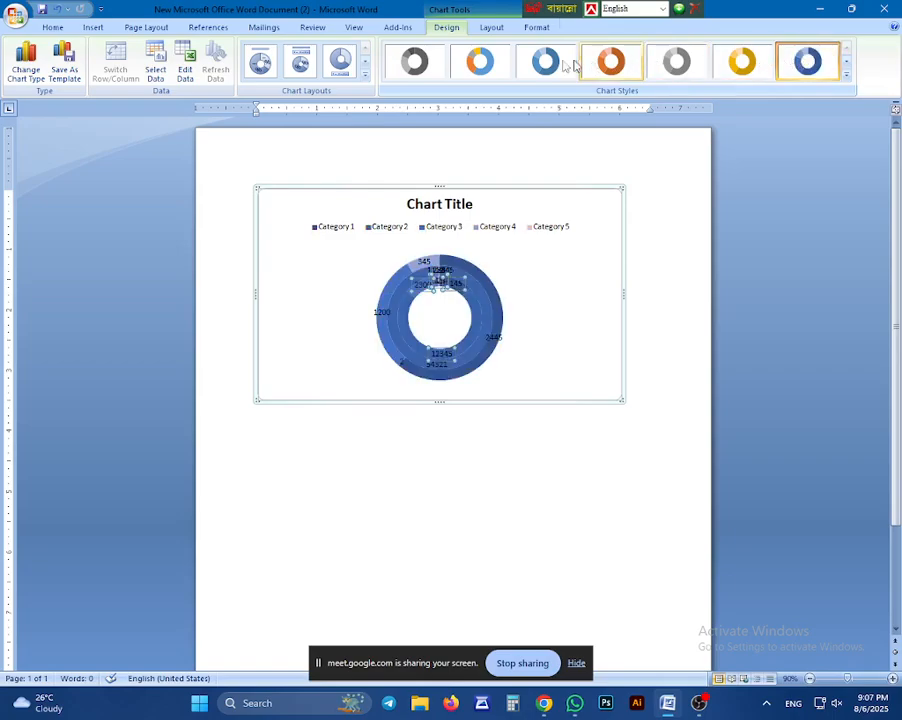
{"action": "left_click", "coordinate": [335, 63]}
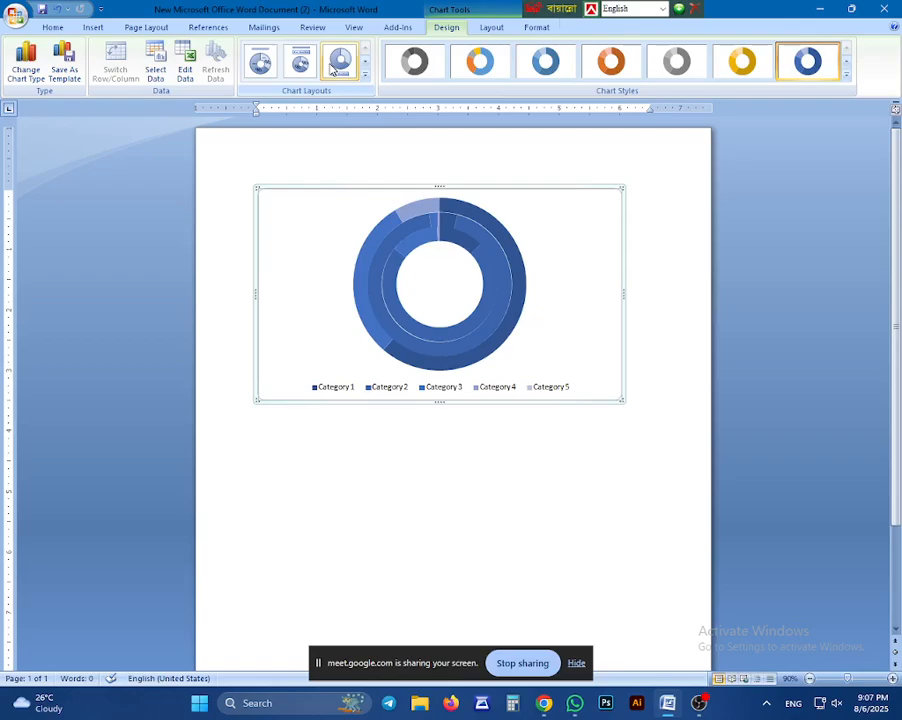
Delete the doughnut chart so the document is empty.
{"action": "key", "text": "ctrl+a"}
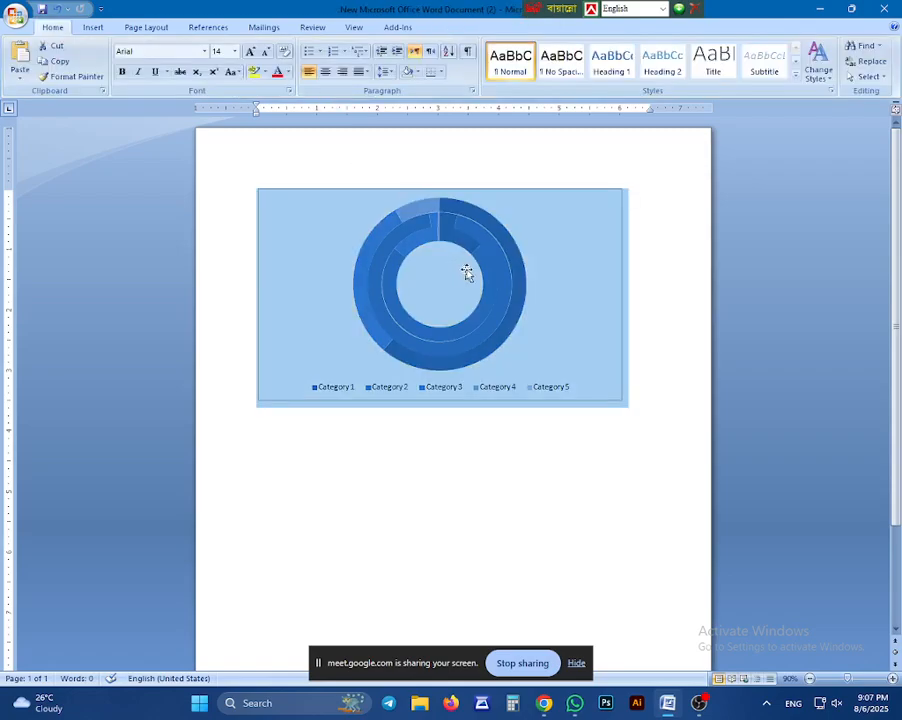
{"action": "key", "text": "Delete"}
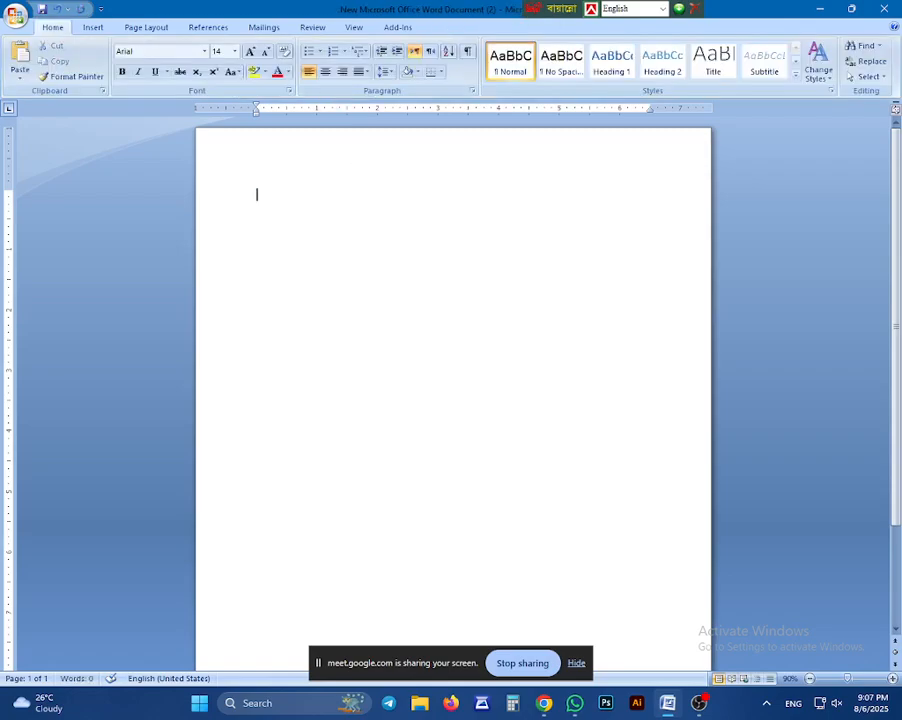
{"action": "left_click", "coordinate": [92, 28]}
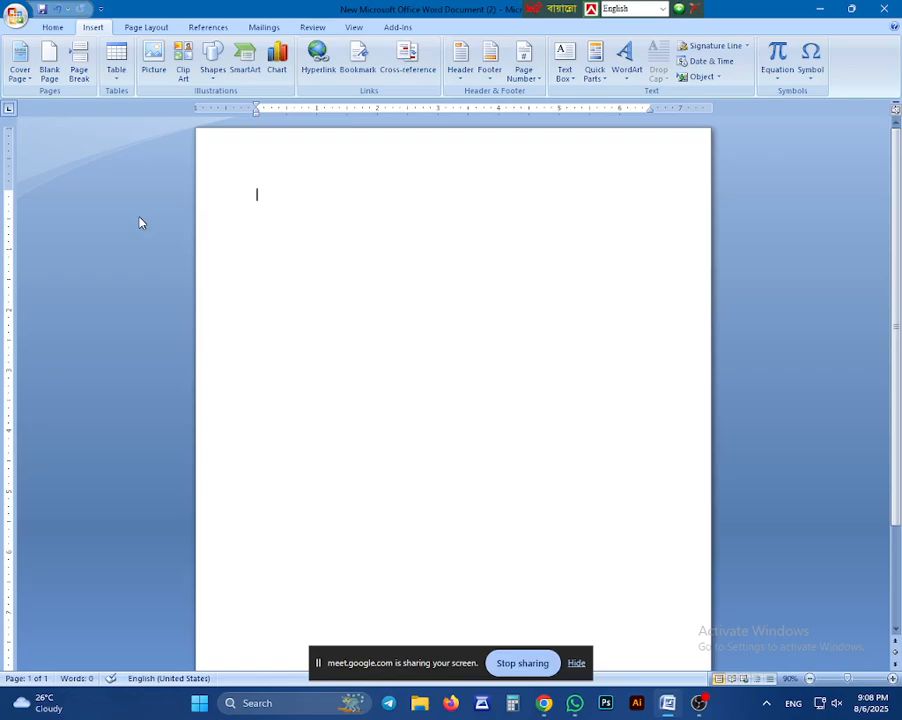
{"action": "left_click", "coordinate": [48, 28]}
{"action": "left_click", "coordinate": [92, 28]}
{"action": "left_click", "coordinate": [116, 62]}
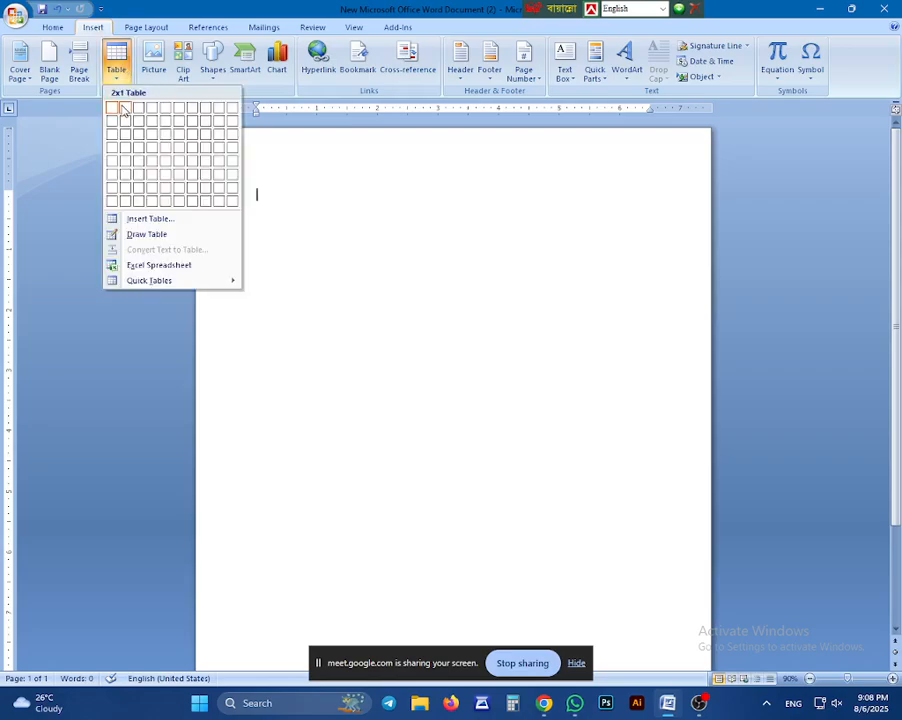
{"action": "left_click", "coordinate": [141, 220]}
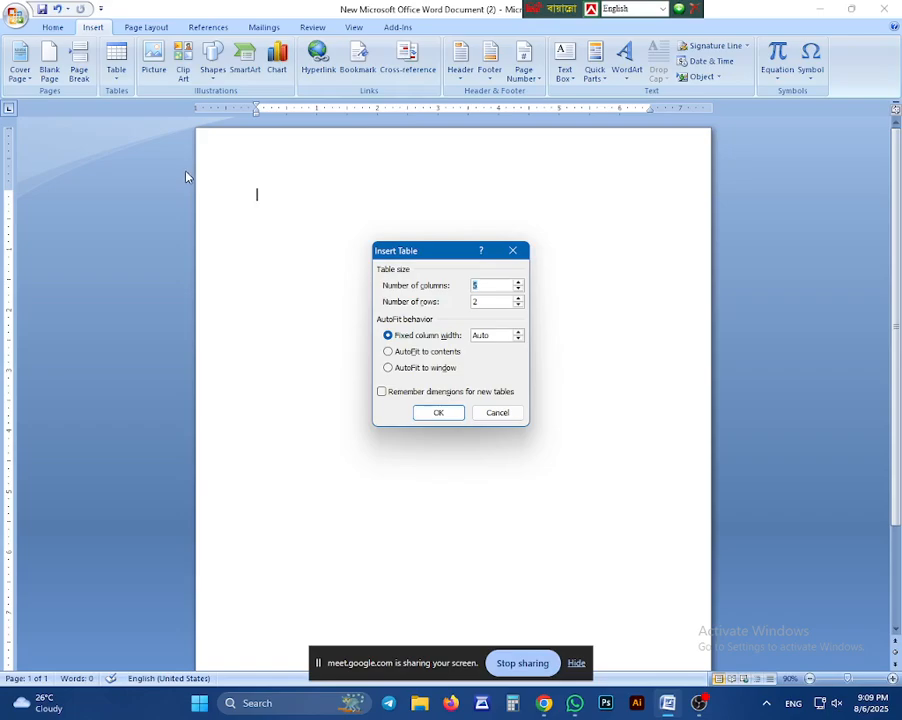
{"action": "left_click", "coordinate": [510, 239]}
{"action": "left_click", "coordinate": [506, 251]}
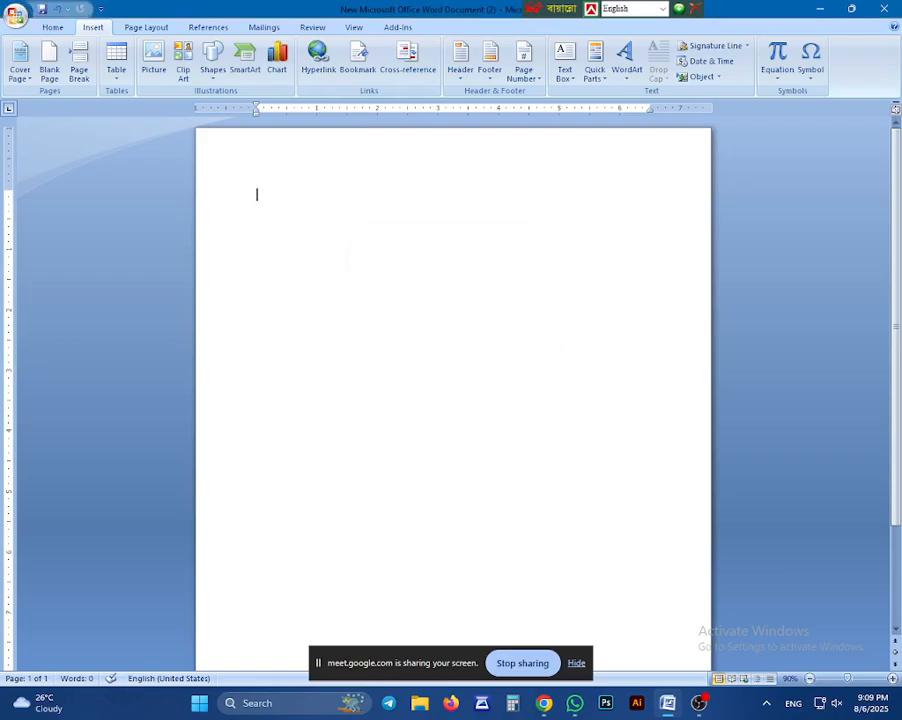
{"action": "left_click", "coordinate": [112, 74]}
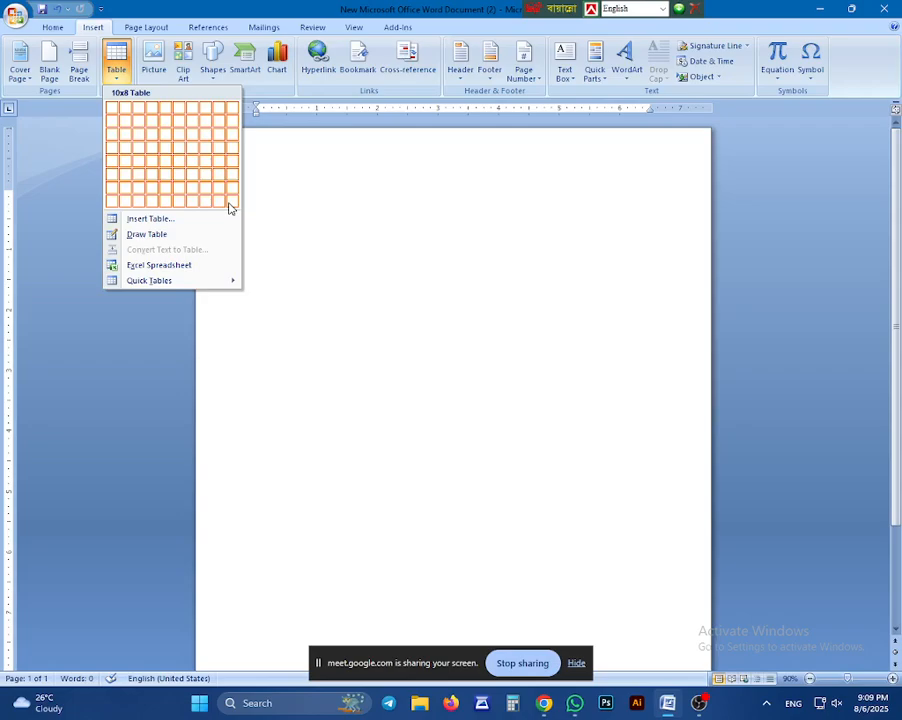
{"action": "left_click", "coordinate": [346, 209]}
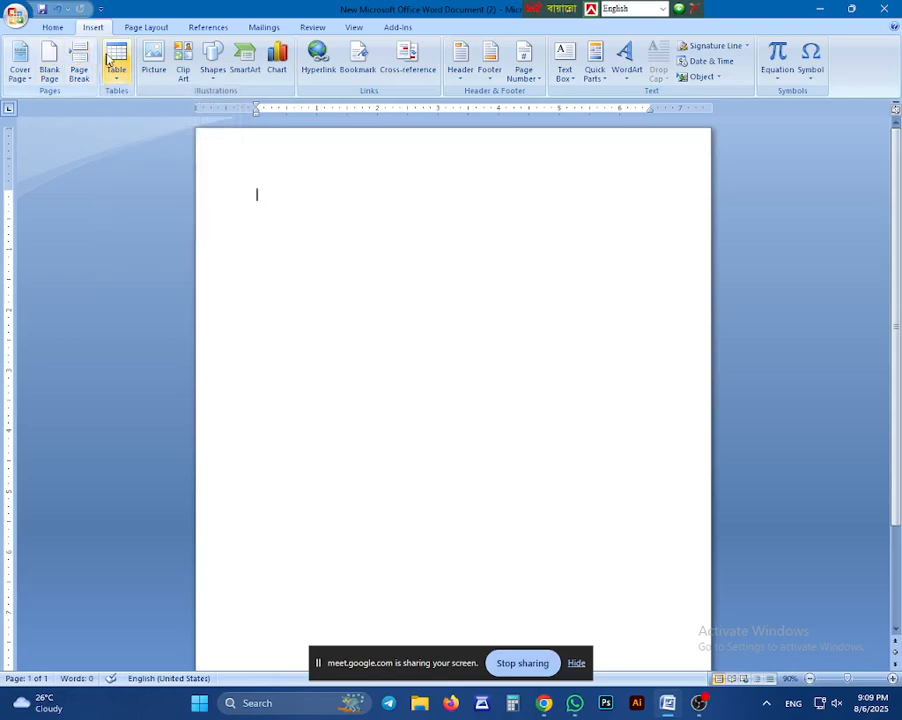
Insert a table with 15 columns and 12 rows.
{"action": "left_click", "coordinate": [114, 60]}
{"action": "left_click", "coordinate": [152, 217]}
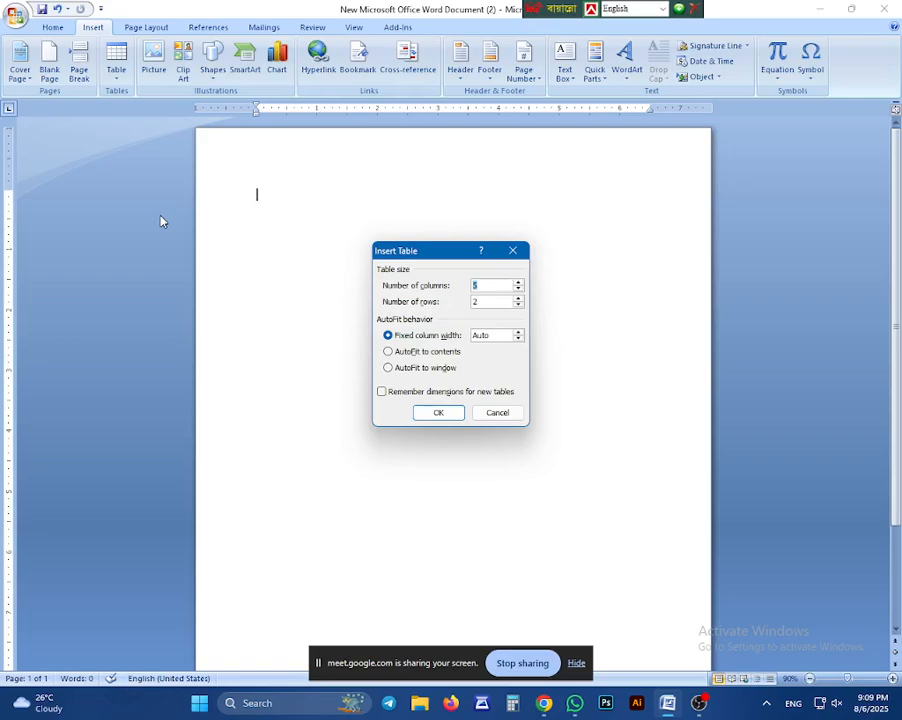
{"action": "type", "text": "1"}
{"action": "left_click_drag", "start_coordinate": [486, 286], "coordinate": [443, 293]}
{"action": "type", "text": "1"}
{"action": "type", "text": "12"}
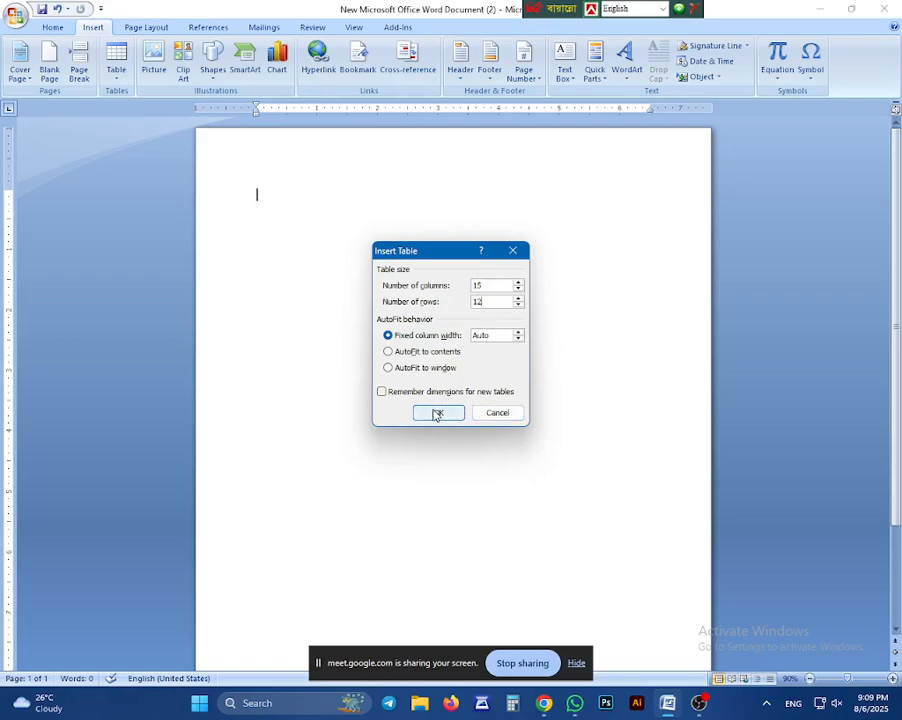
Insert a table with 15 columns and 12 rows and enter "Name" in its first cell.
{"action": "left_click", "coordinate": [437, 413]}
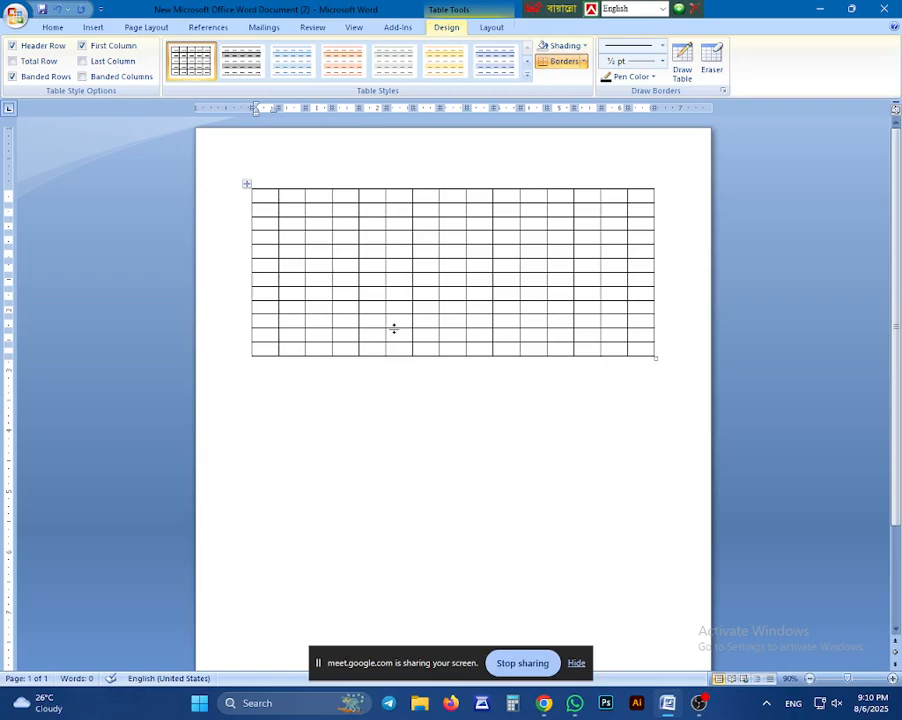
{"action": "type", "text": "Nan=="}
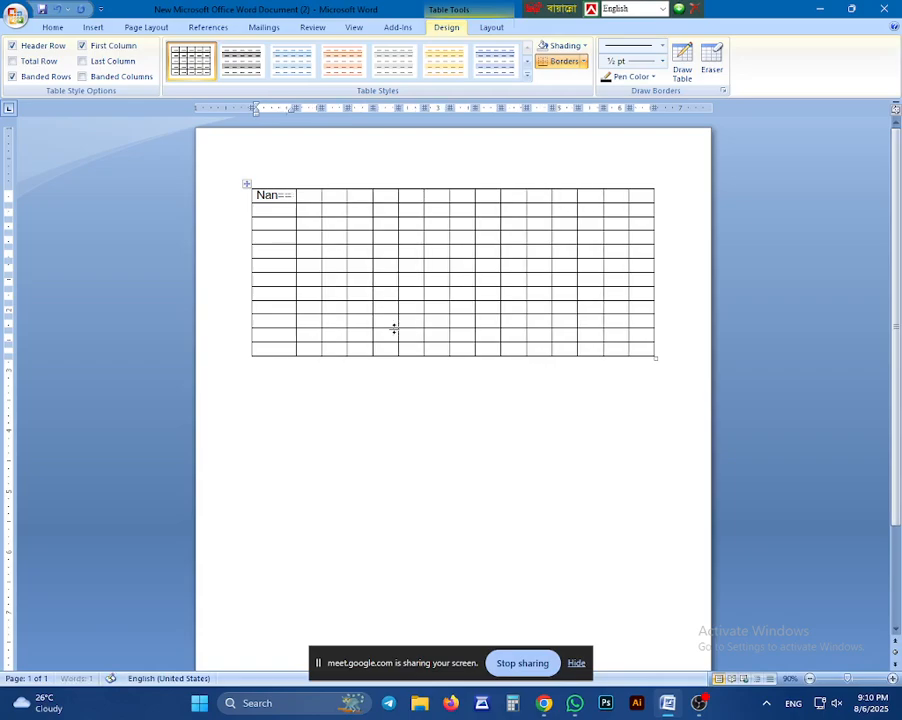
{"action": "key", "text": "BackSpace"}
{"action": "key", "text": "BackSpace"}
{"action": "key", "text": "BackSpace"}
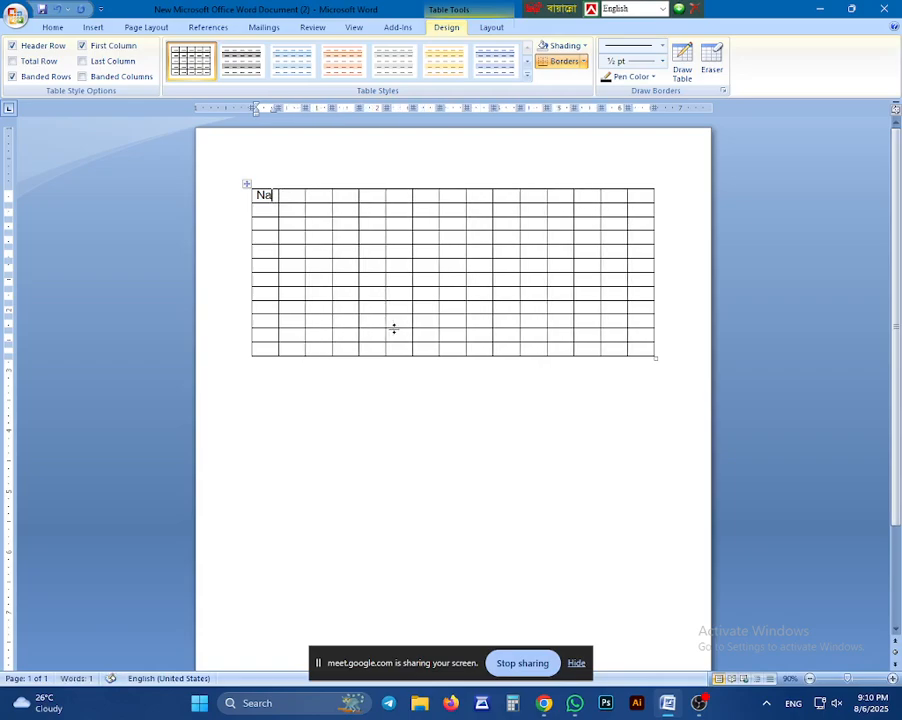
{"action": "type", "text": "me"}
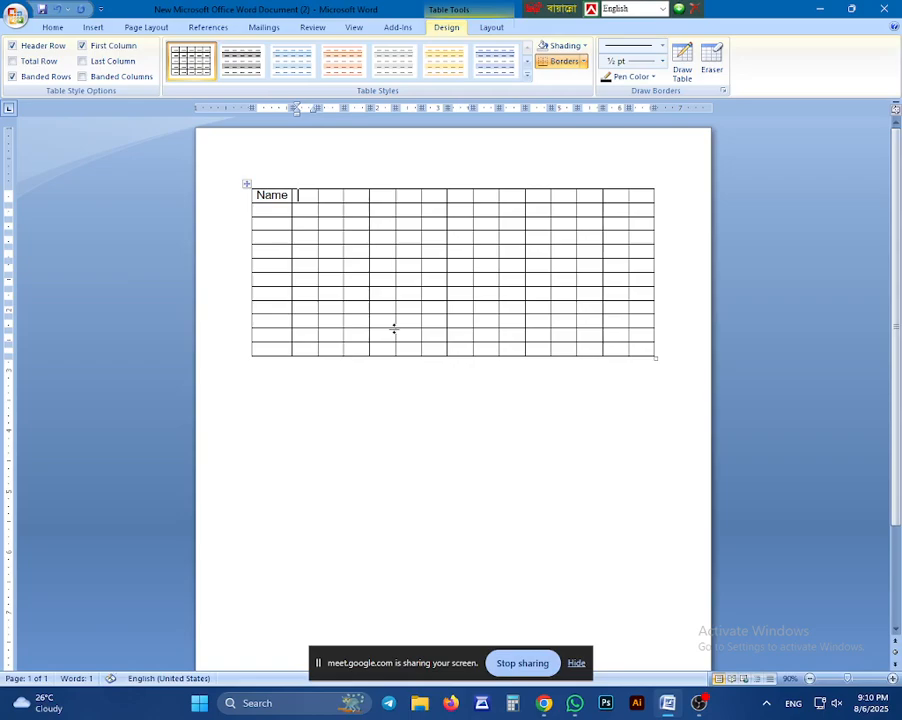
Advance across the header row, then append a row by moving on from the table's last cell.
{"action": "key", "text": "Tab"}
{"action": "key", "text": "Tab"}
{"action": "key", "text": "Tab"}
{"action": "key", "text": "Tab"}
{"action": "key", "text": "Tab"}
{"action": "key", "text": "Tab"}
{"action": "key", "text": "Tab"}
{"action": "key", "text": "Tab"}
{"action": "key", "text": "Tab"}
{"action": "key", "text": "Tab"}
{"action": "key", "text": "Tab"}
{"action": "key", "text": "Tab"}
{"action": "key", "text": "Tab"}
{"action": "key", "text": "Tab"}
{"action": "key", "text": "Tab"}
{"action": "left_click", "coordinate": [633, 348]}
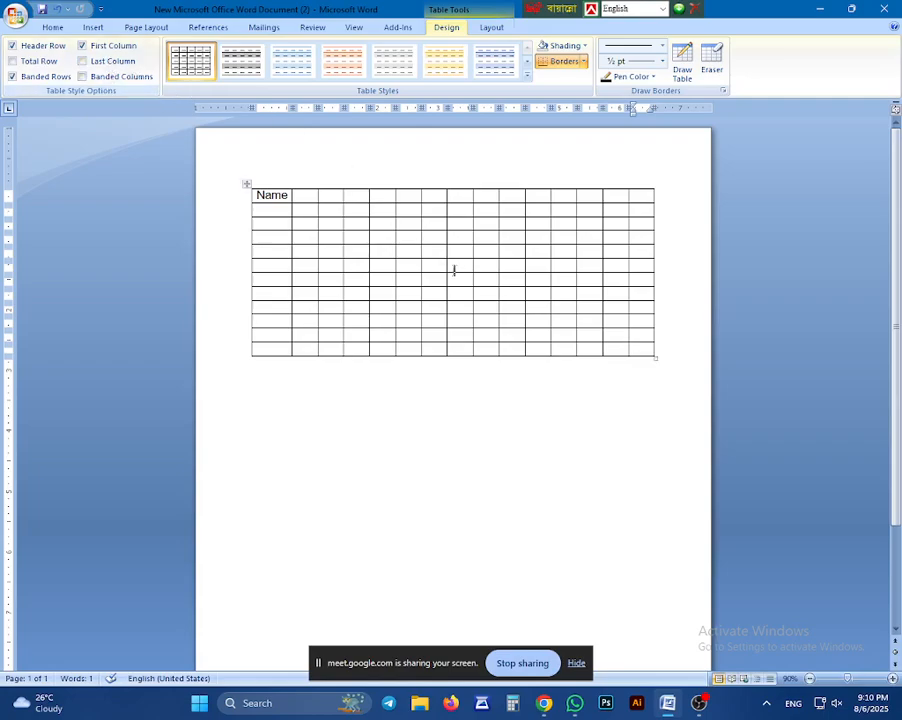
{"action": "key", "text": "Tab"}
{"action": "key", "text": "Tab"}
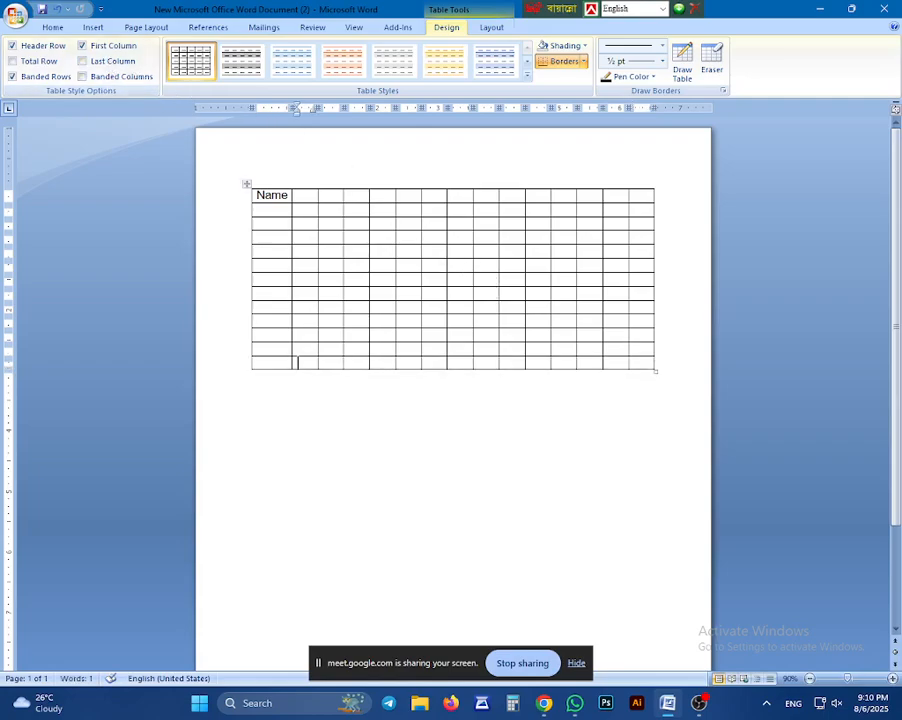
Advance through the new row's cells and past its end to append one more row.
{"action": "key", "text": "Tab"}
{"action": "key", "text": "Tab"}
{"action": "key", "text": "Tab"}
{"action": "key", "text": "Tab"}
{"action": "key", "text": "Tab"}
{"action": "key", "text": "Tab"}
{"action": "key", "text": "Tab"}
{"action": "key", "text": "Tab"}
{"action": "key", "text": "Tab"}
{"action": "key", "text": "Tab"}
{"action": "key", "text": "Tab"}
{"action": "key", "text": "Tab"}
{"action": "key", "text": "Tab"}
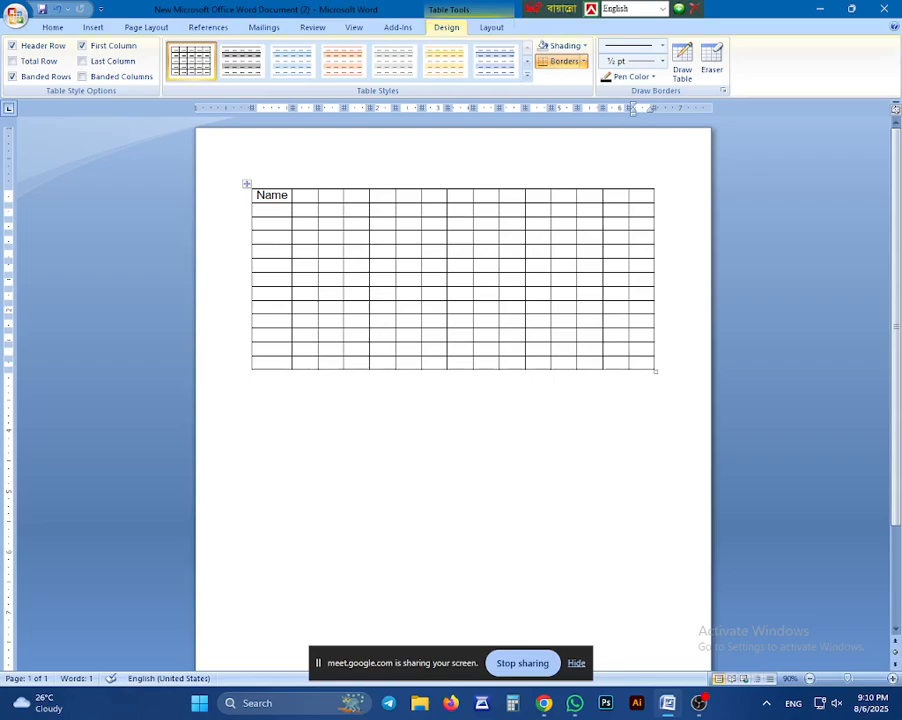
{"action": "key", "text": "Tab"}
{"action": "key", "text": "Tab"}
{"action": "key", "text": "Tab"}
{"action": "key", "text": "Tab"}
{"action": "key", "text": "Tab"}
{"action": "key", "text": "Tab"}
{"action": "key", "text": "Tab"}
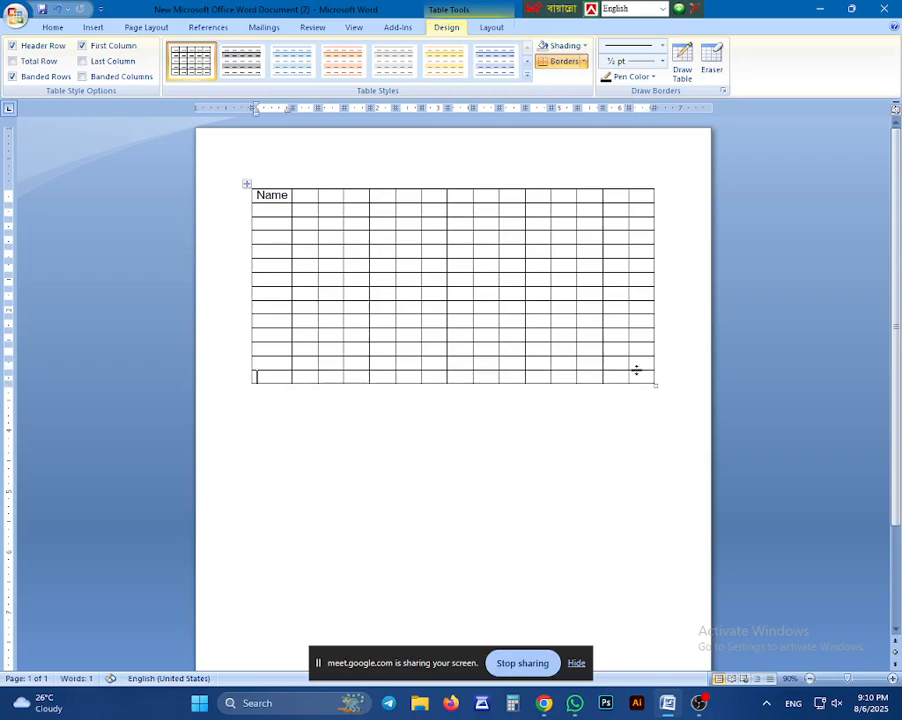
{"action": "key", "text": "Tab"}
{"action": "key", "text": "Tab"}
{"action": "key", "text": "Tab"}
{"action": "key", "text": "Tab"}
{"action": "key", "text": "Tab"}
{"action": "key", "text": "Tab"}
{"action": "key", "text": "Tab"}
{"action": "key", "text": "Tab"}
Delete the entire table and insert a new one with four columns and two rows.
{"action": "key", "text": "ctrl+a"}
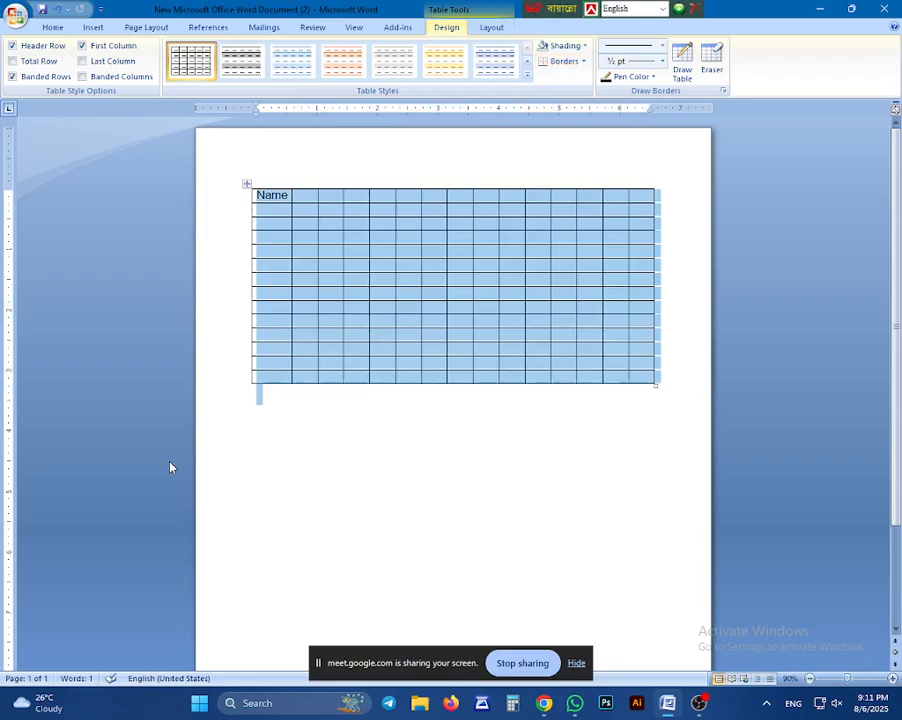
{"action": "key", "text": "Delete"}
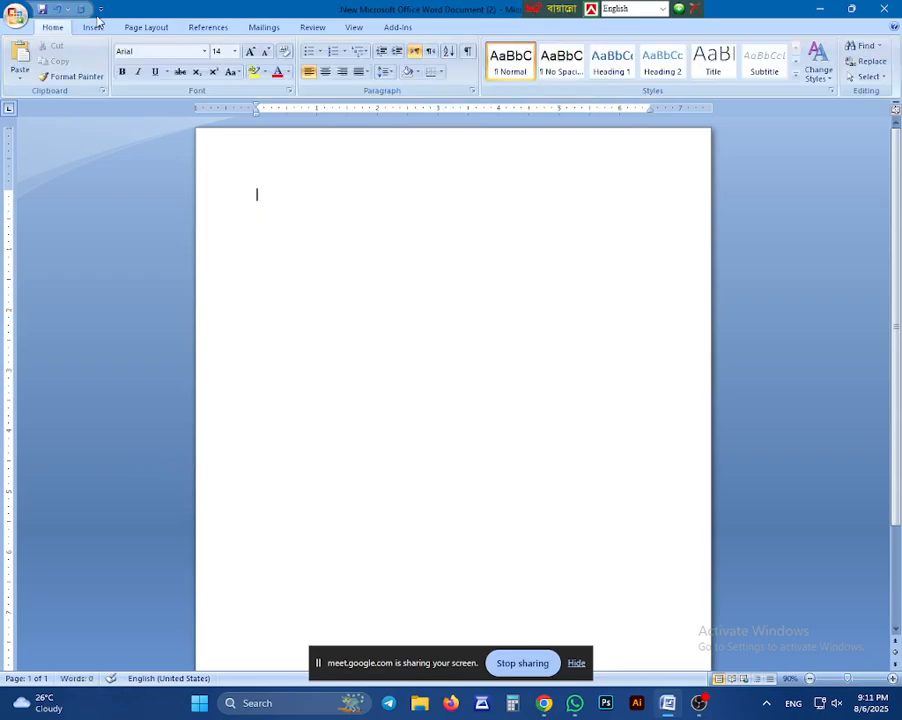
{"action": "left_click", "coordinate": [91, 28]}
{"action": "left_click", "coordinate": [116, 62]}
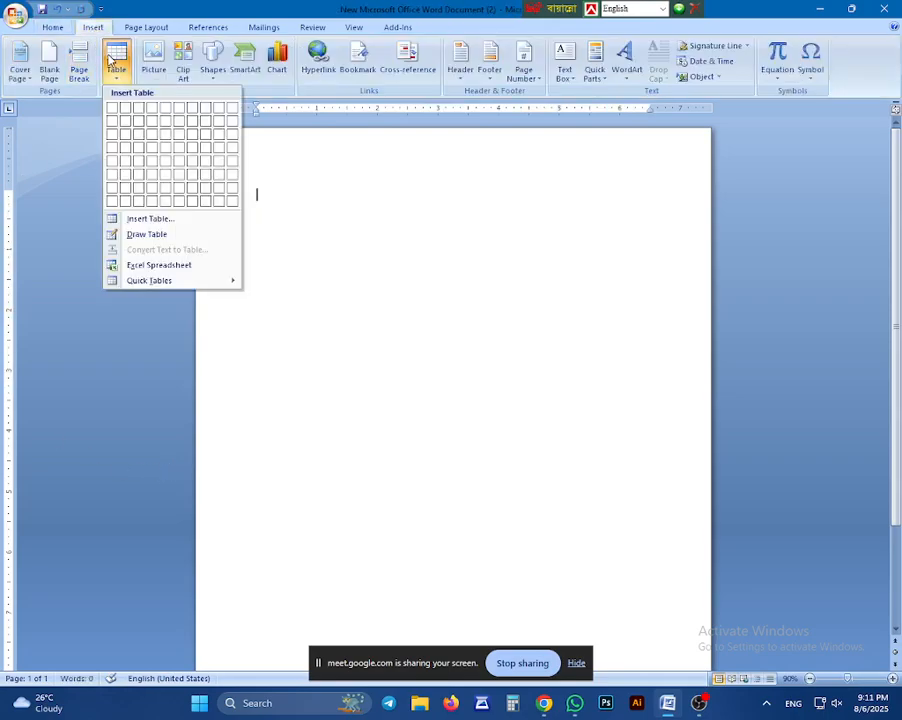
{"action": "left_click", "coordinate": [152, 123]}
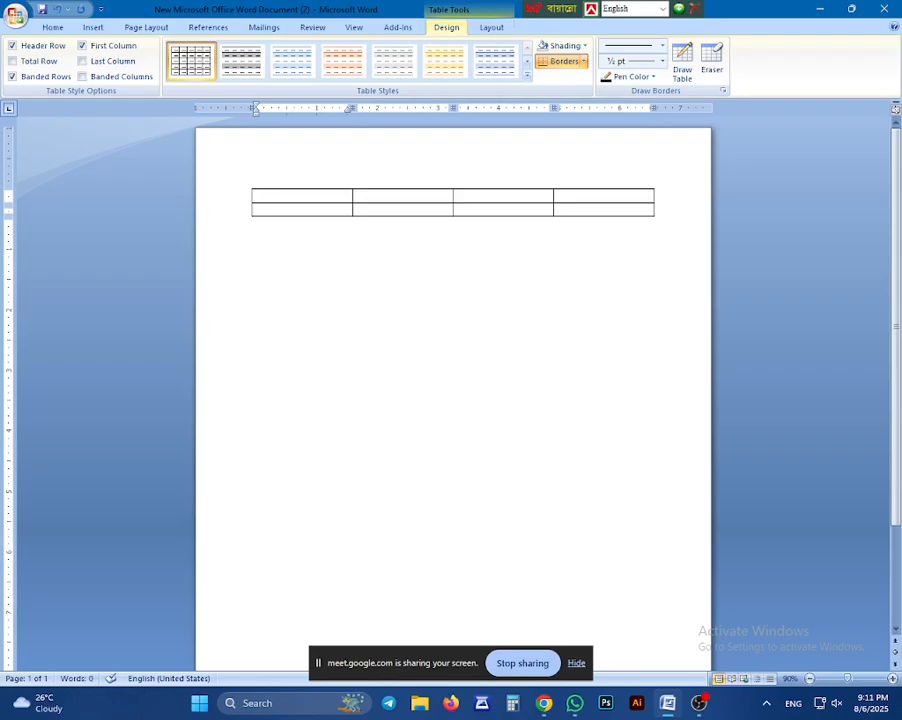
{"action": "left_click", "coordinate": [698, 705]}
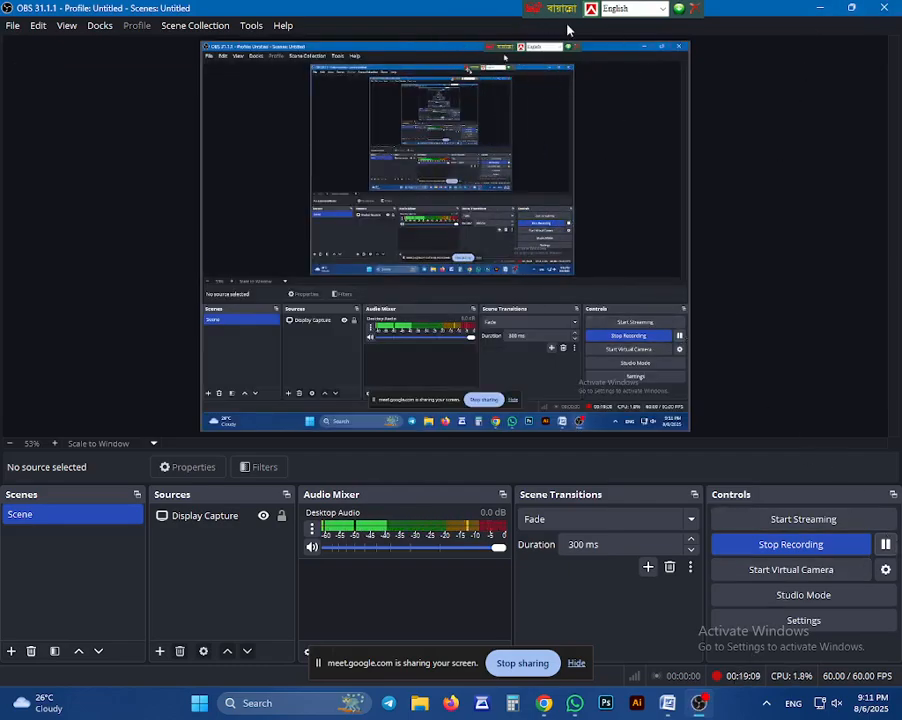
{"action": "left_click", "coordinate": [820, 8]}
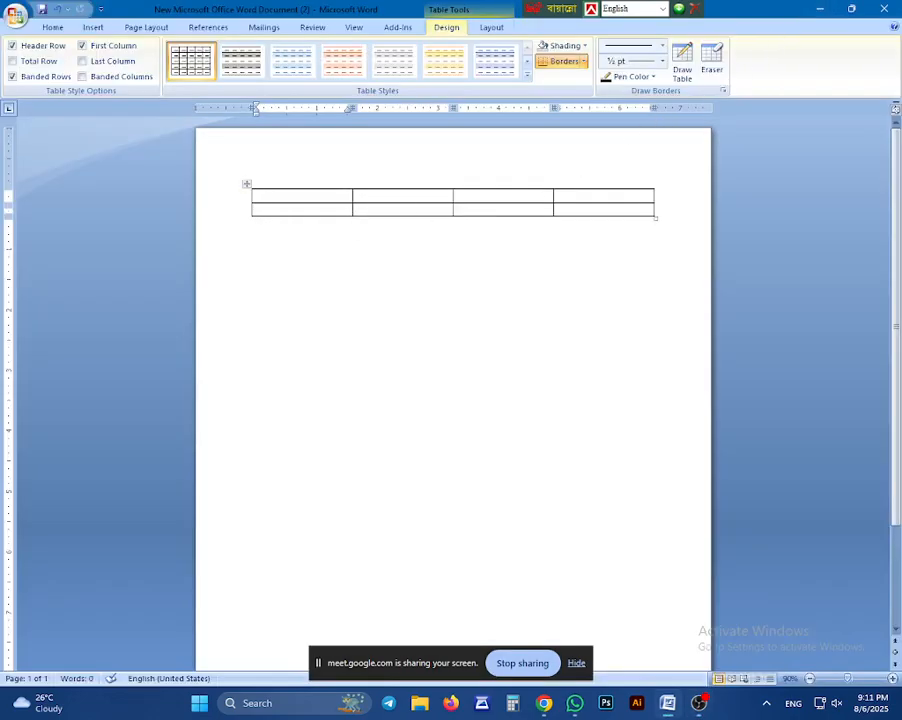
Advance through all cells of the four-column table and past the last one to append a third row.
{"action": "key", "text": "Tab"}
{"action": "key", "text": "Tab"}
{"action": "key", "text": "Tab"}
{"action": "key", "text": "Tab"}
{"action": "key", "text": "Tab"}
{"action": "key", "text": "Tab"}
{"action": "key", "text": "Tab"}
{"action": "key", "text": "Tab"}
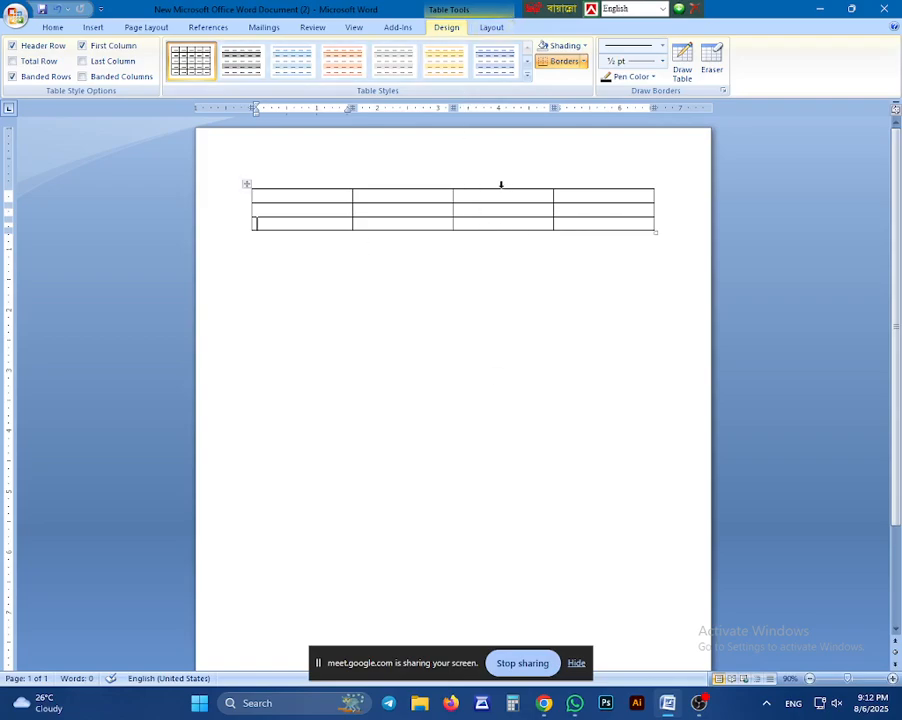
Insert two columns to the right of the table's last two columns.
{"action": "left_click_drag", "start_coordinate": [495, 196], "coordinate": [537, 226]}
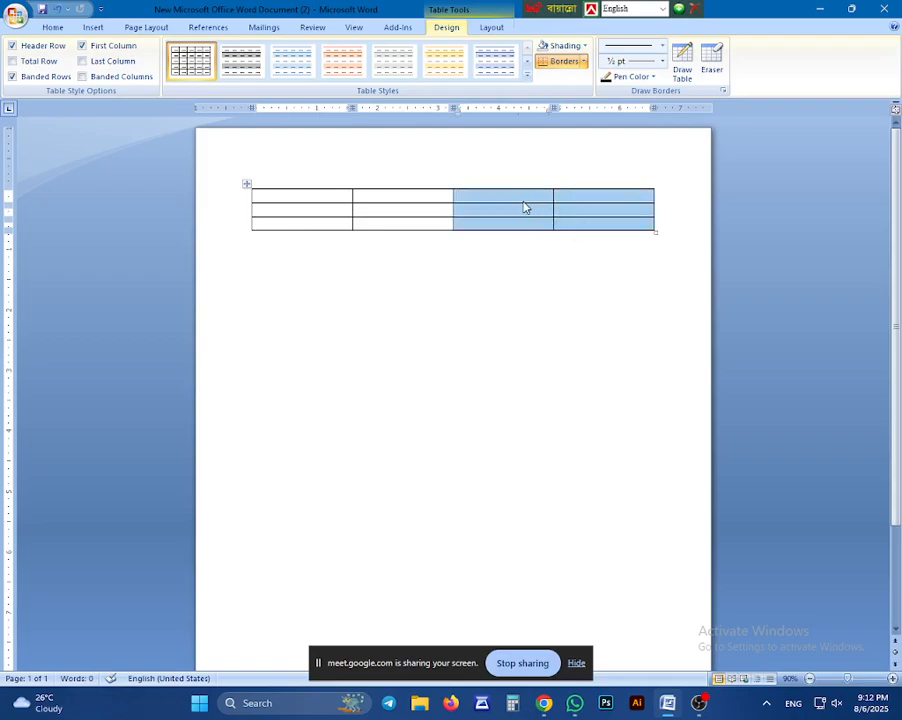
{"action": "right_click", "coordinate": [523, 206]}
{"action": "mouse_move", "coordinate": [636, 261]}
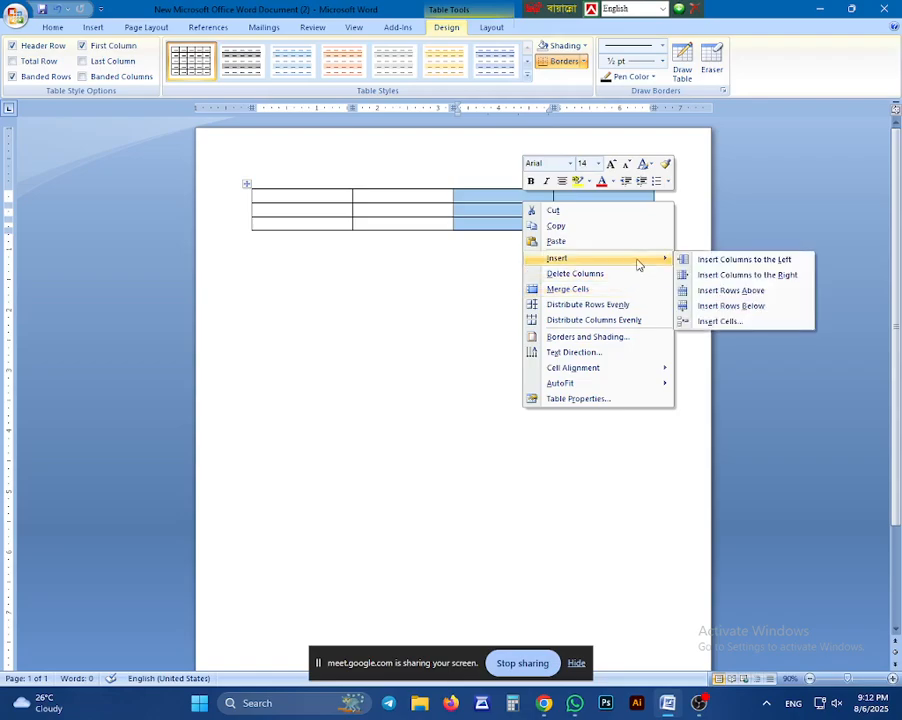
{"action": "left_click", "coordinate": [737, 275]}
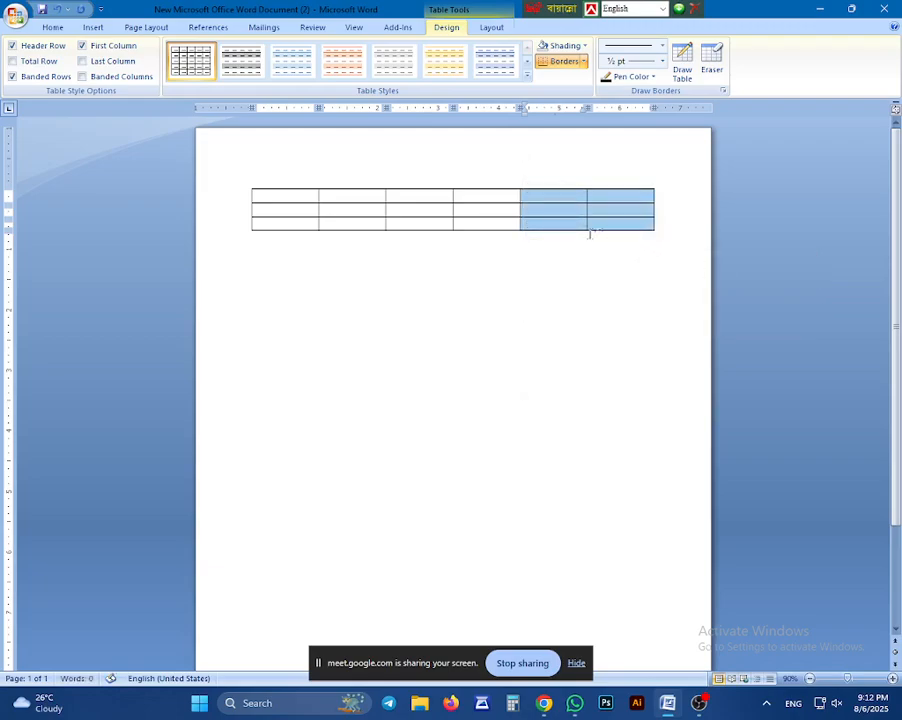
{"action": "left_click", "coordinate": [409, 258]}
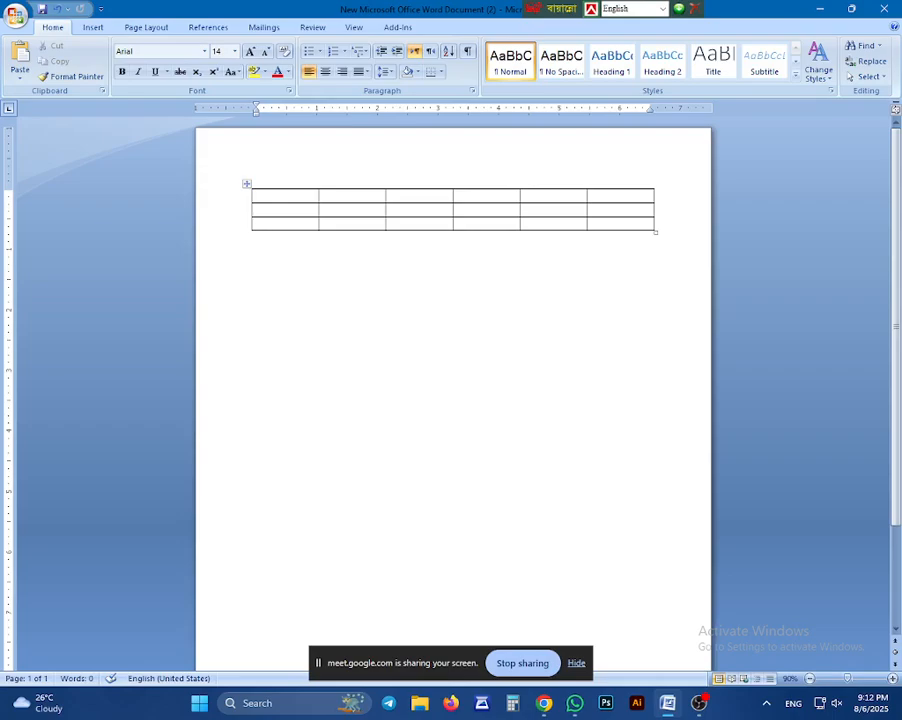
Insert two more columns to the left of the table's last two columns.
{"action": "left_click", "coordinate": [525, 195]}
{"action": "left_click_drag", "start_coordinate": [525, 195], "coordinate": [620, 224]}
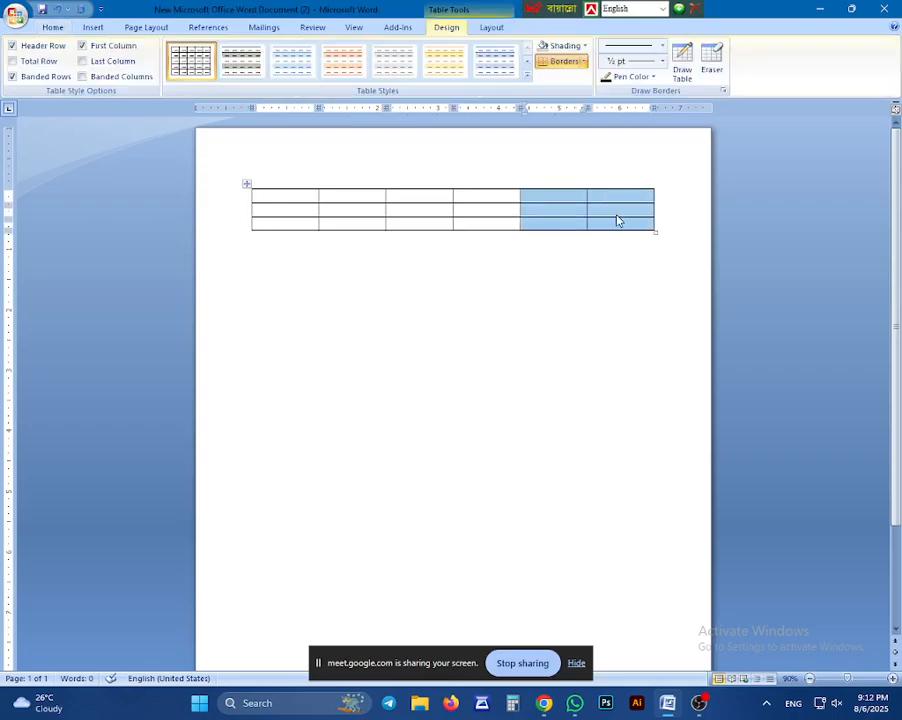
{"action": "right_click", "coordinate": [615, 214]}
{"action": "mouse_move", "coordinate": [733, 273]}
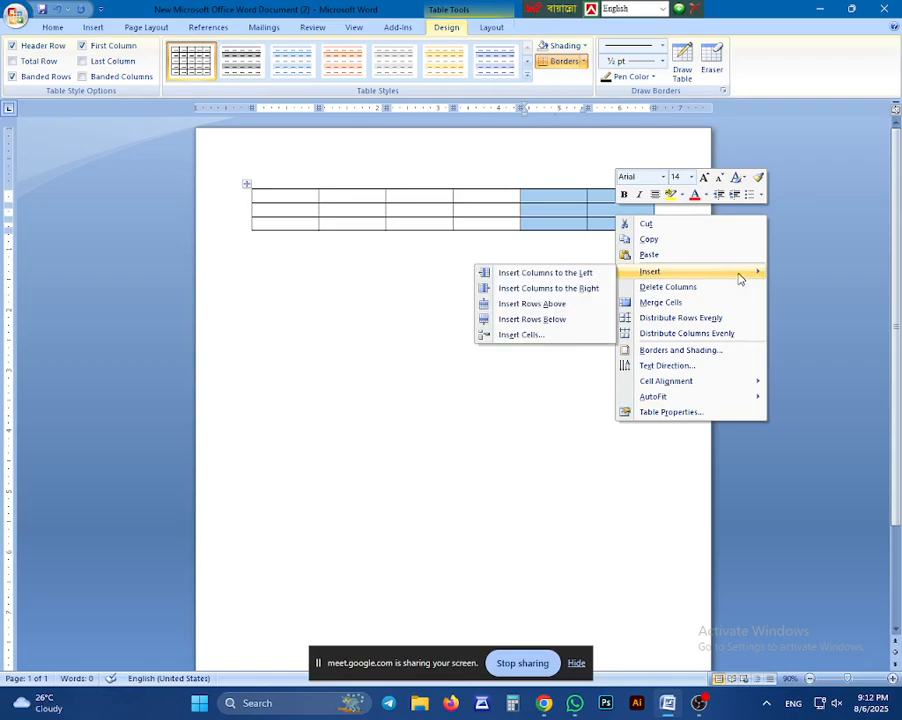
{"action": "left_click", "coordinate": [565, 273]}
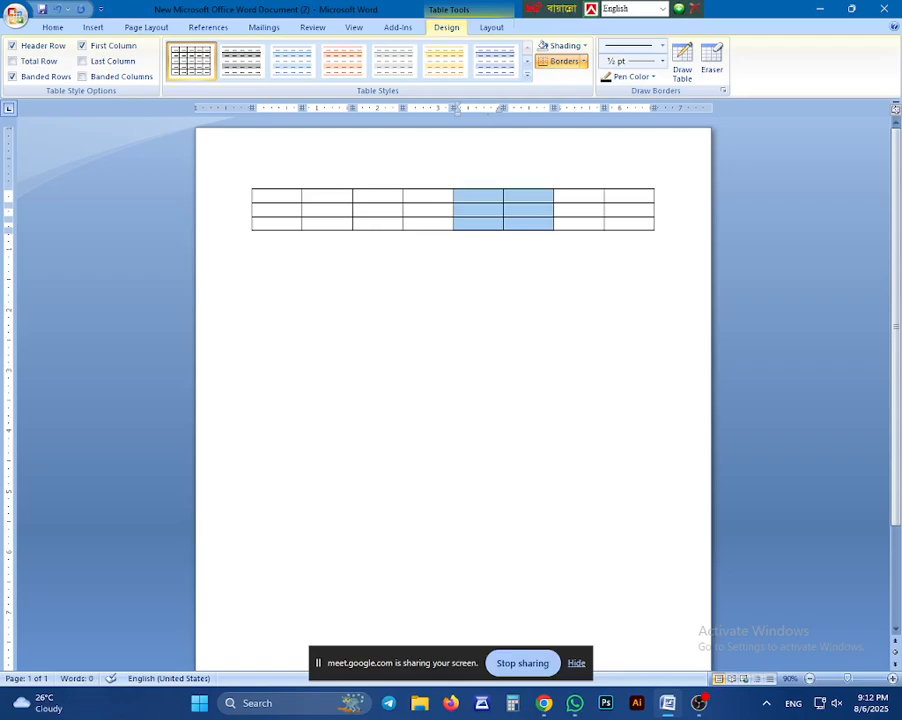
{"action": "left_click", "coordinate": [622, 236]}
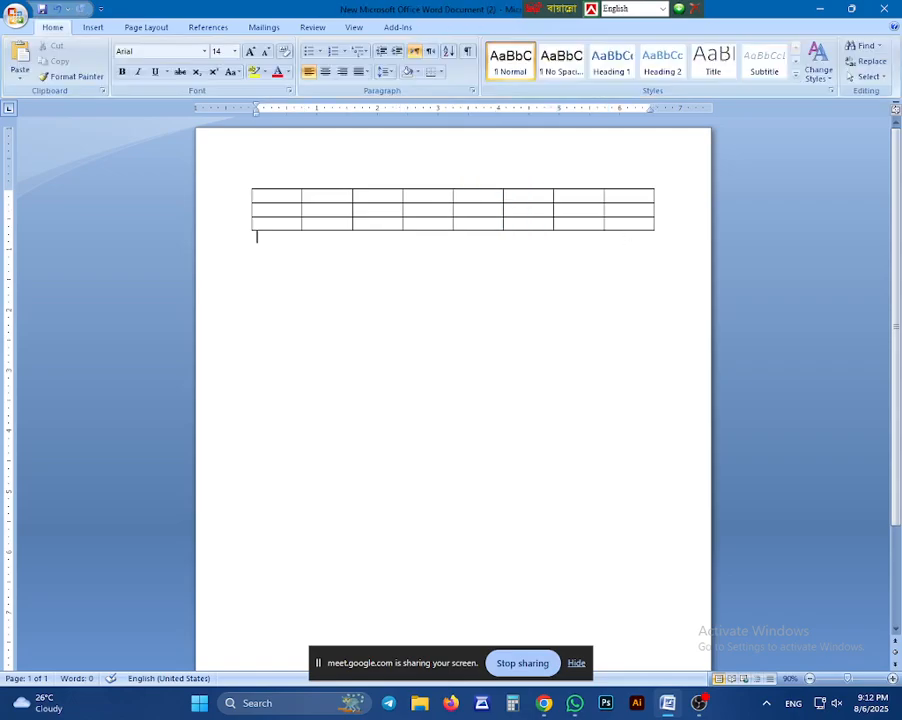
Append a row from the table's last cell and insert another row below it.
{"action": "left_click", "coordinate": [625, 224]}
{"action": "key", "text": "Tab"}
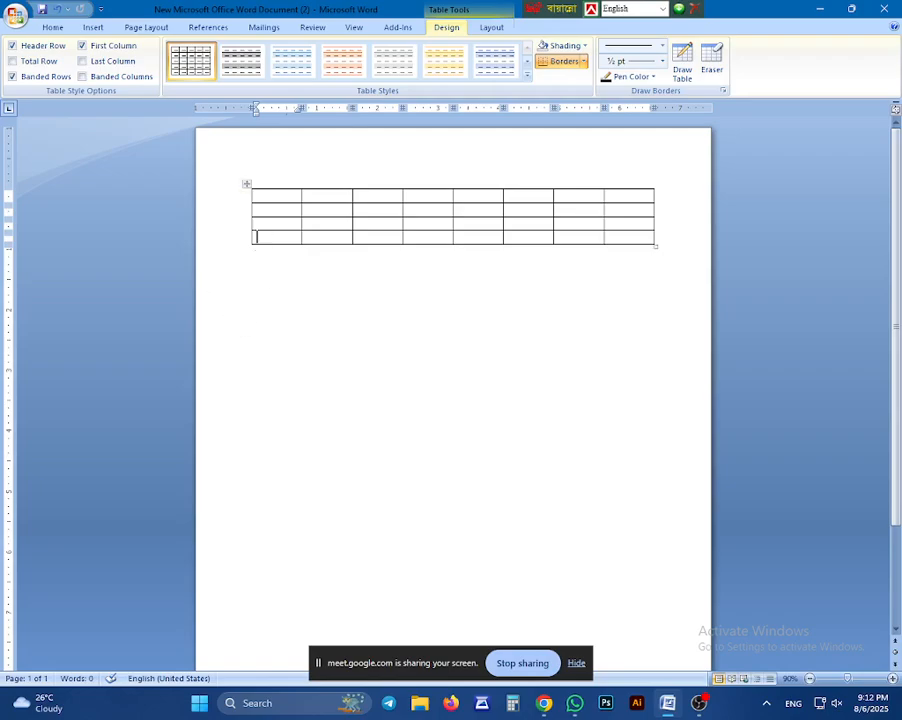
{"action": "left_click_drag", "start_coordinate": [256, 237], "coordinate": [622, 242]}
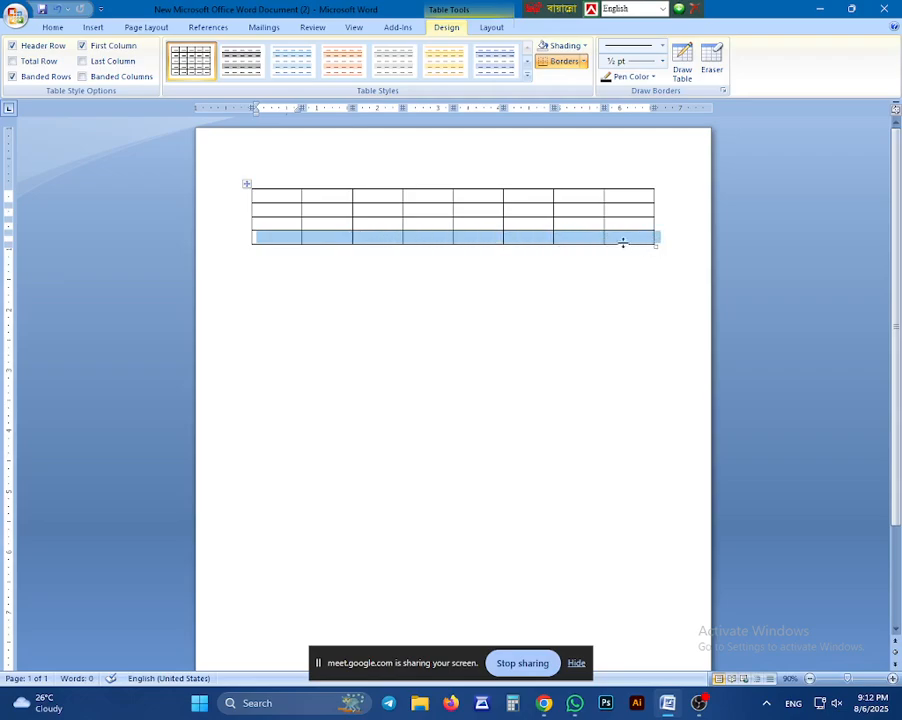
{"action": "right_click", "coordinate": [622, 243]}
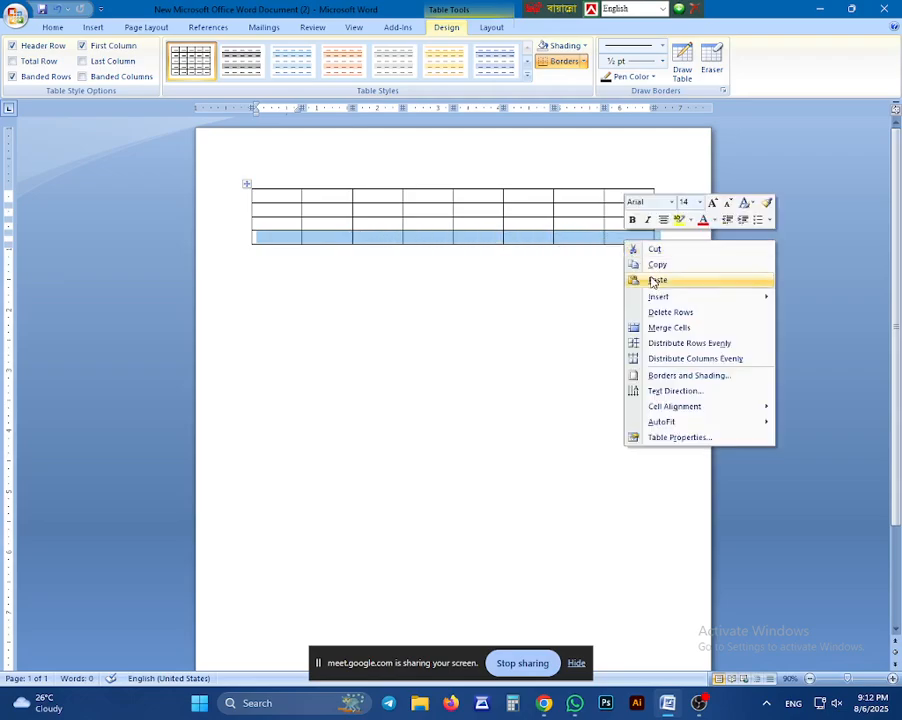
{"action": "mouse_move", "coordinate": [670, 296]}
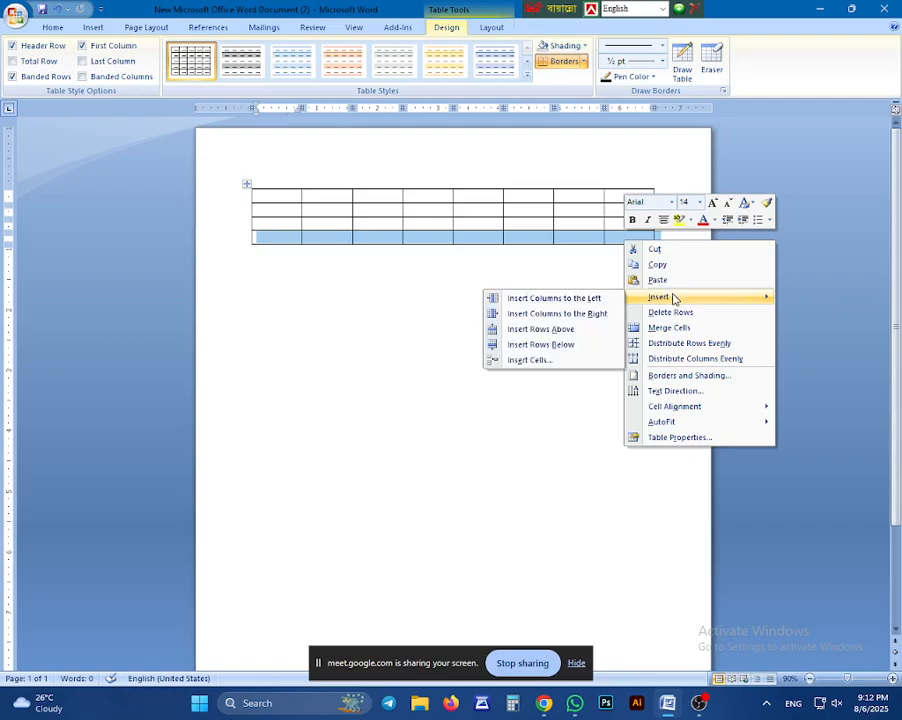
{"action": "left_click", "coordinate": [565, 345]}
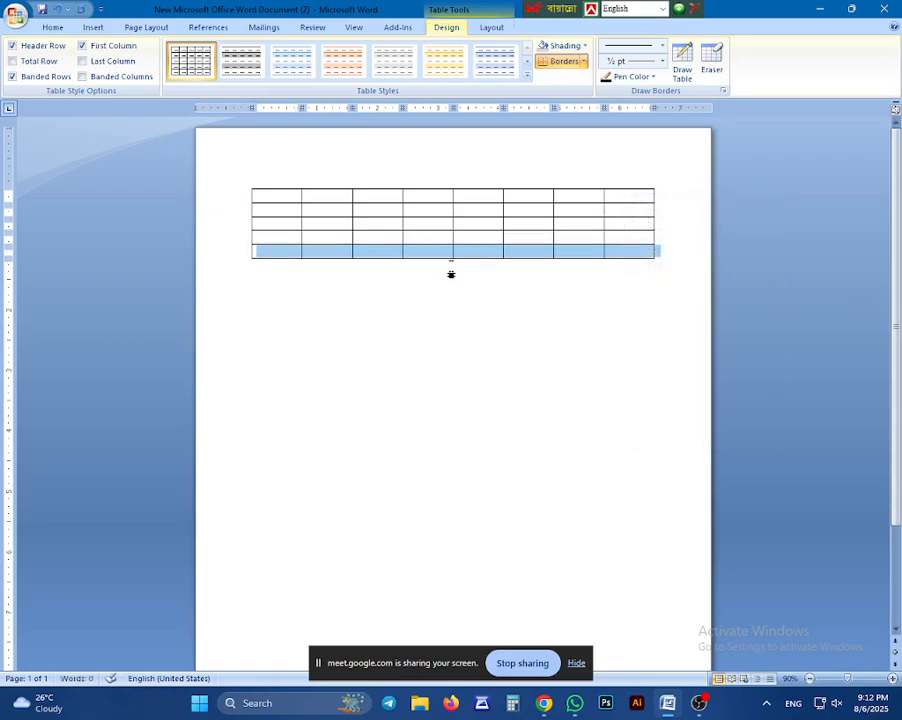
Insert a row above the table's last row and clear the selection.
{"action": "right_click", "coordinate": [450, 254]}
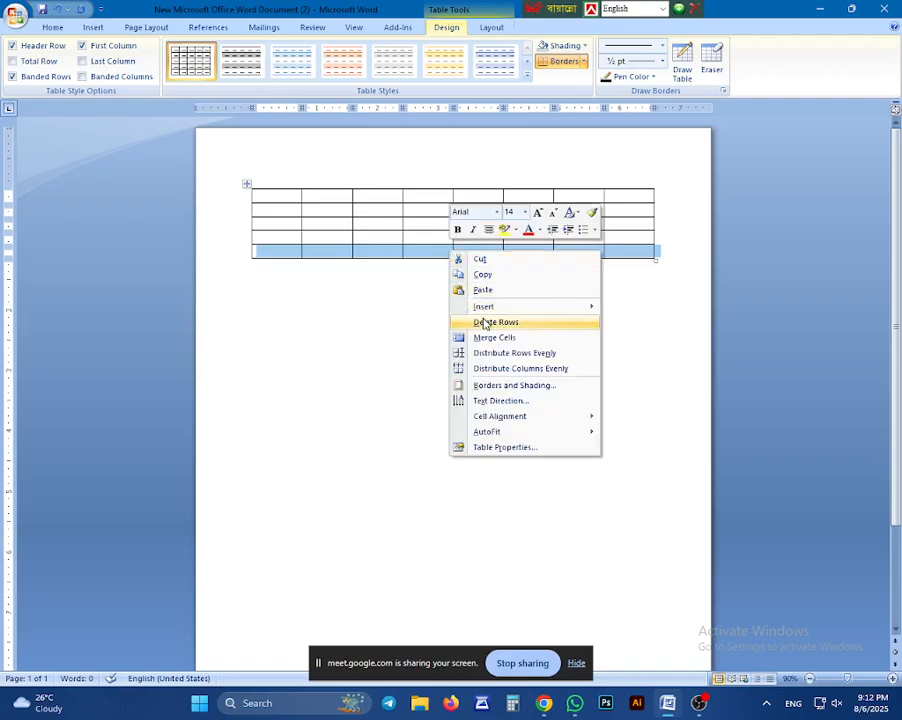
{"action": "mouse_move", "coordinate": [505, 307]}
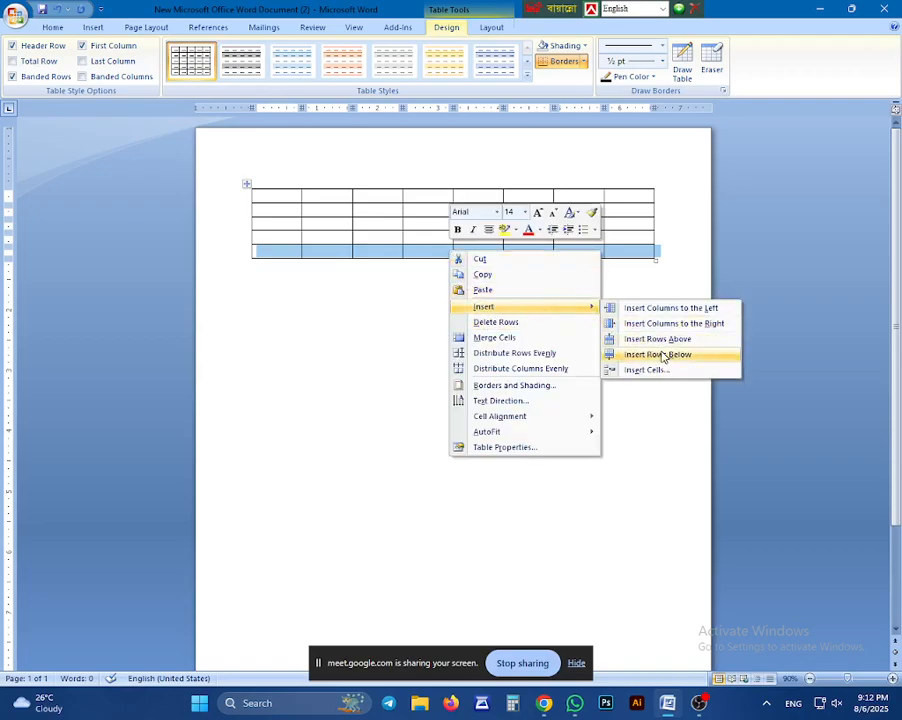
{"action": "left_click", "coordinate": [612, 339]}
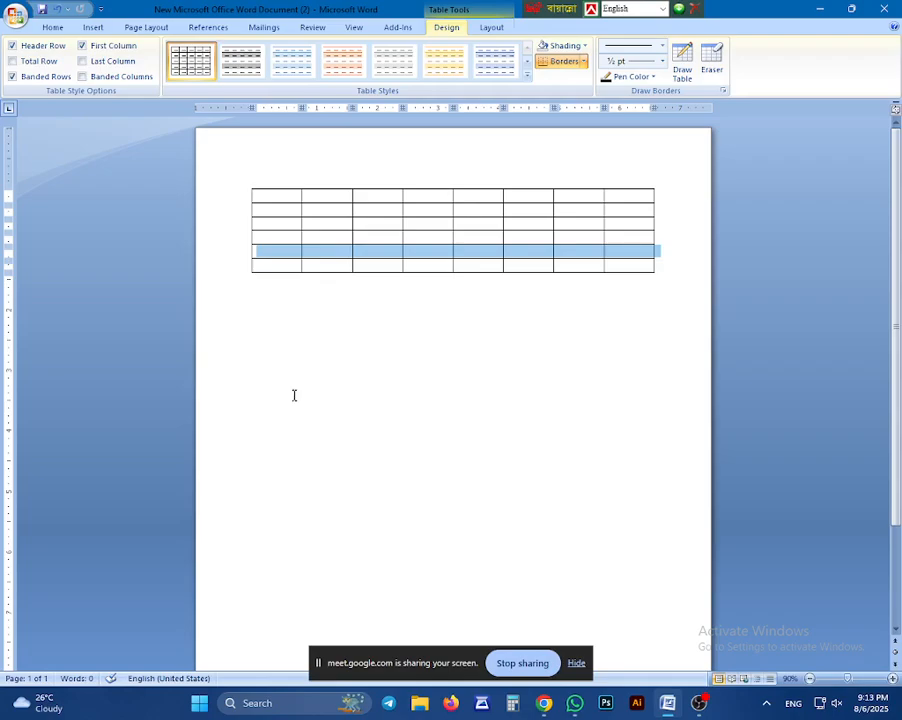
{"action": "left_click", "coordinate": [338, 286]}
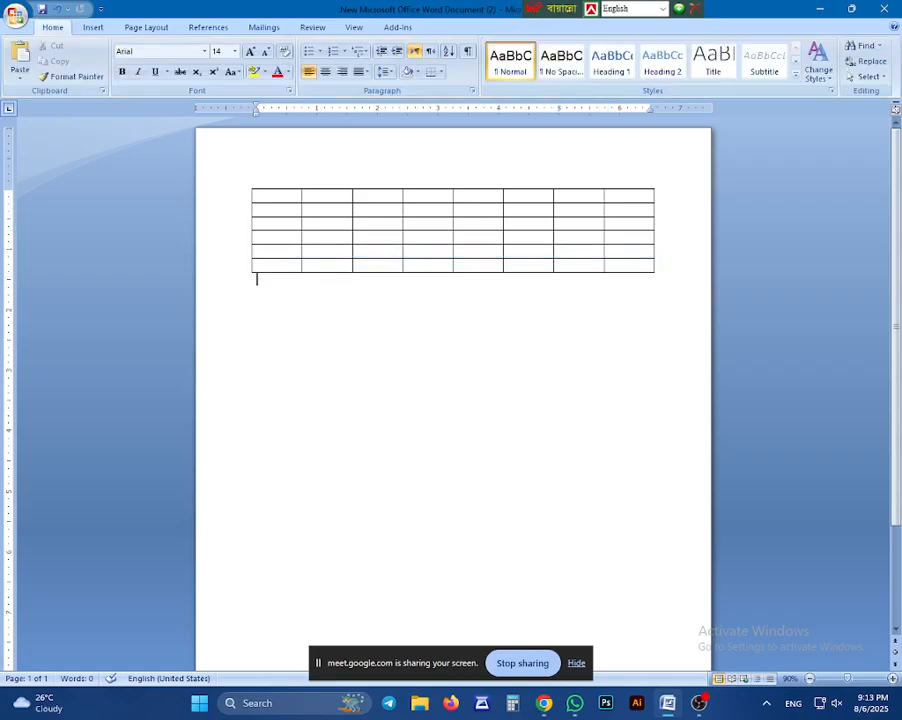
Enter "Bangladesh" in the table cell at the third row and fourth column, correcting the mistyped ending.
{"action": "scroll", "coordinate": [346, 236], "scroll_direction": "up", "scroll_amount": 2, "text": "ctrl"}
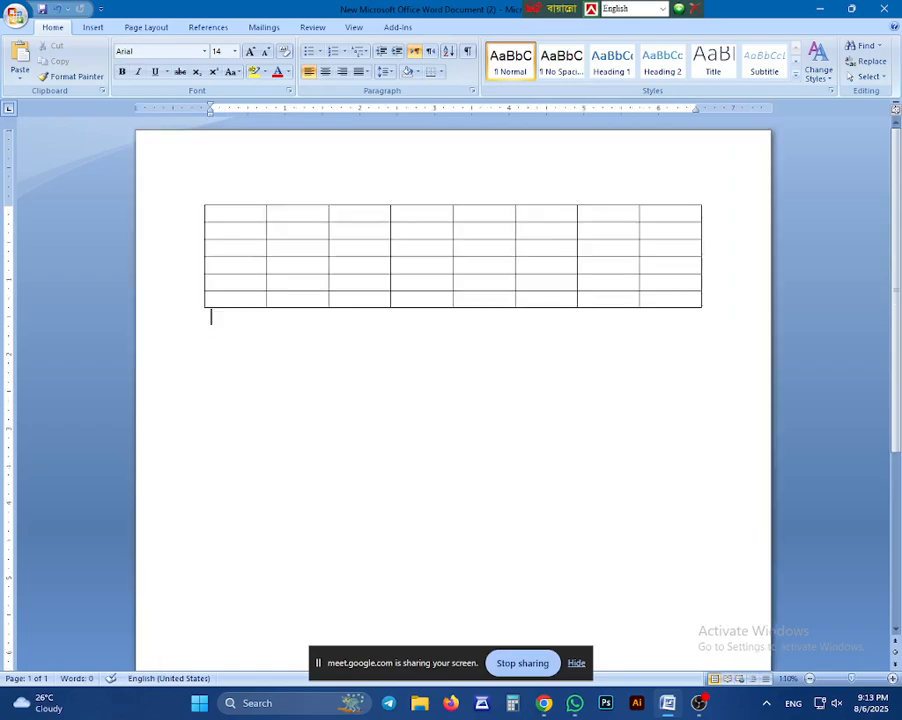
{"action": "left_click", "coordinate": [395, 248]}
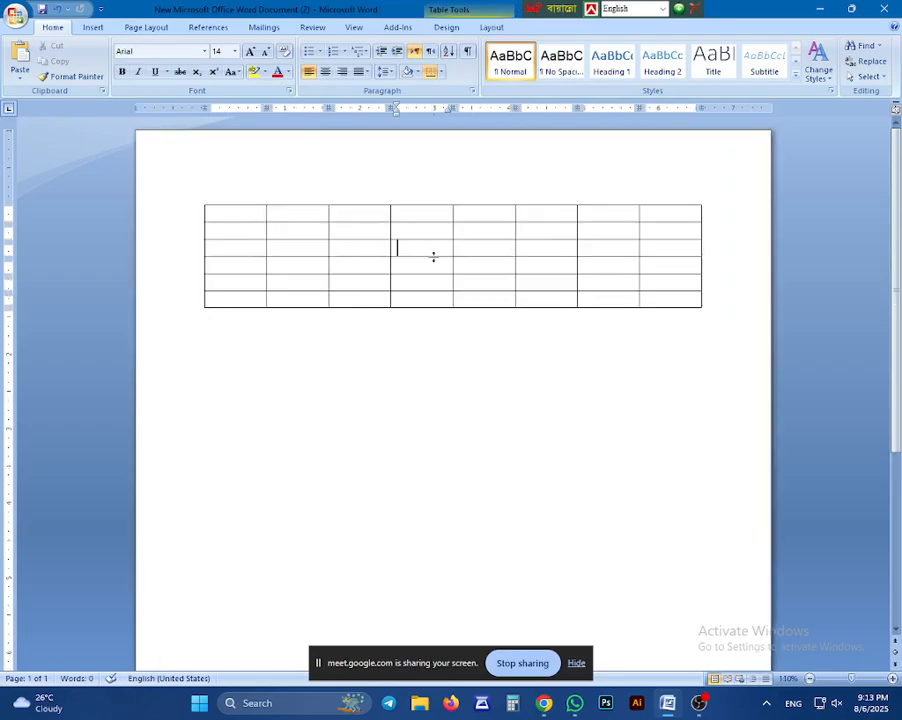
{"action": "type", "text": "Ban"}
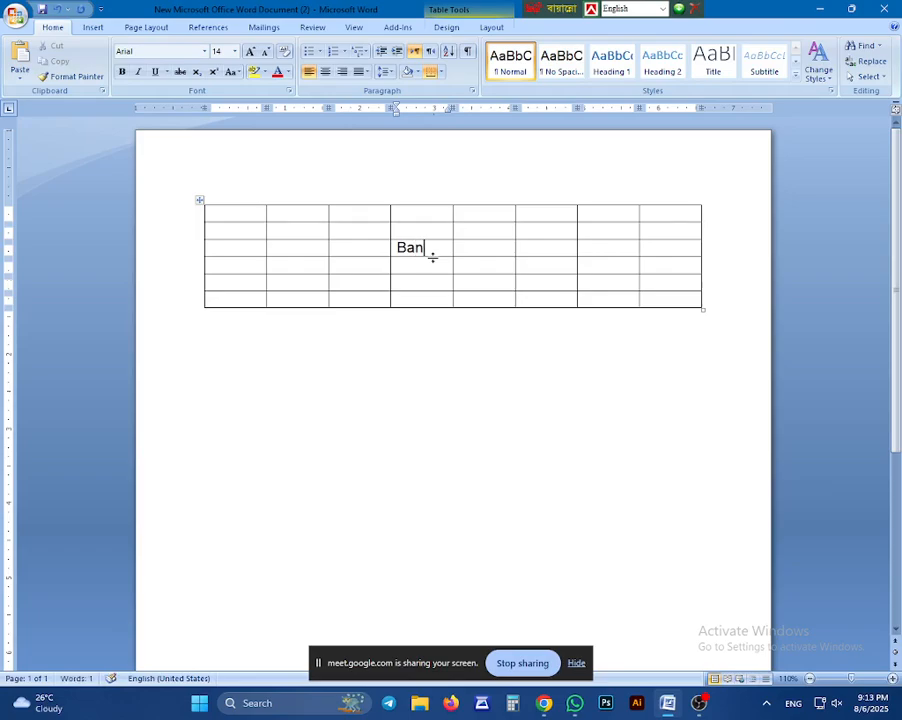
{"action": "type", "text": "glad"}
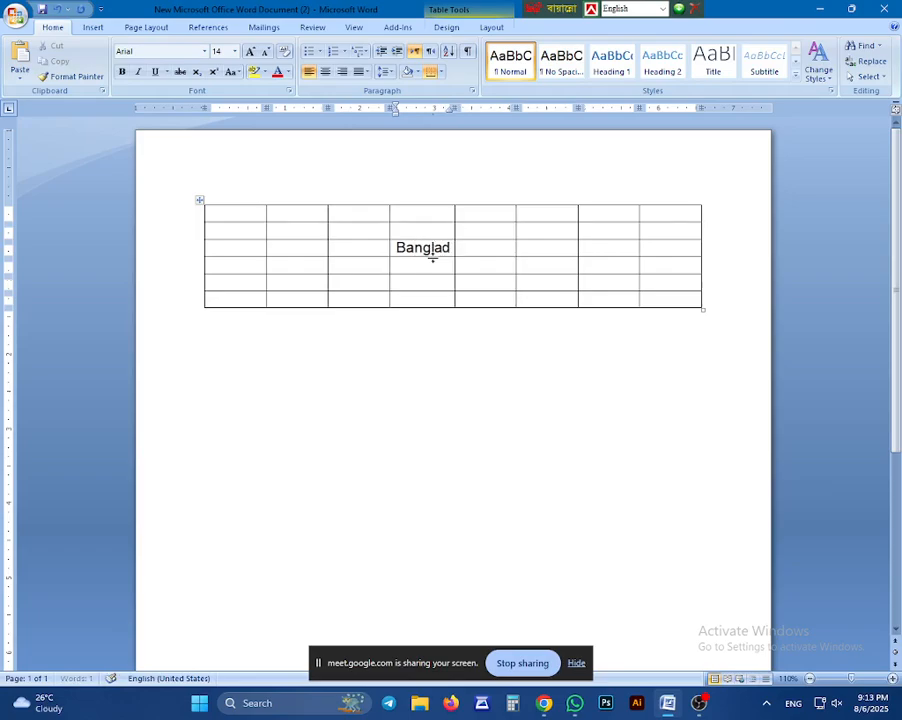
{"action": "type", "text": "esg=h=="}
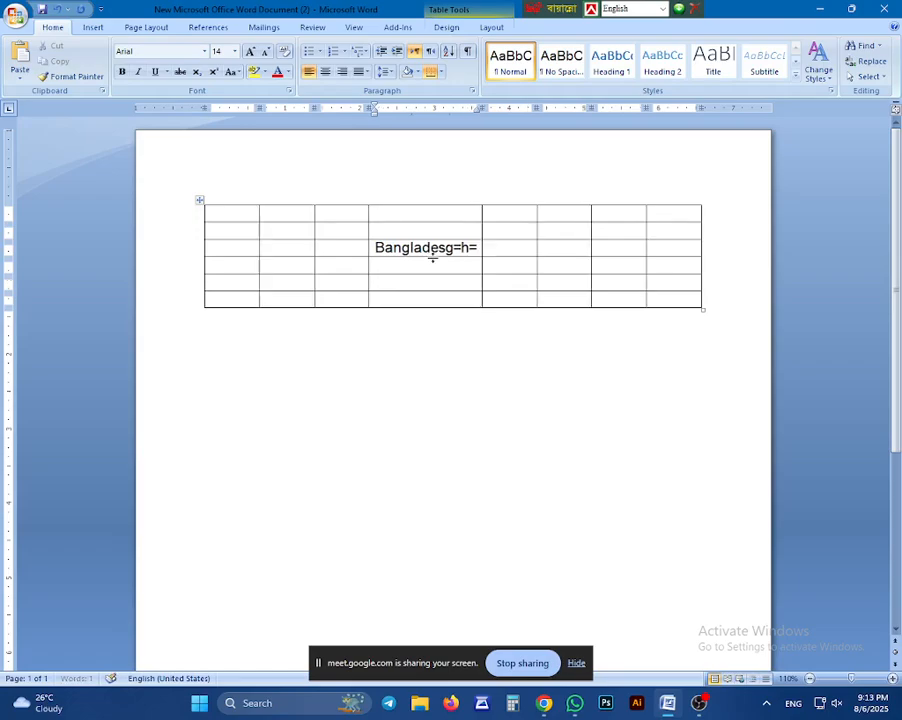
{"action": "key", "text": "BackSpace"}
{"action": "key", "text": "BackSpace"}
{"action": "key", "text": "BackSpace"}
{"action": "key", "text": "BackSpace"}
{"action": "key", "text": "BackSpace"}
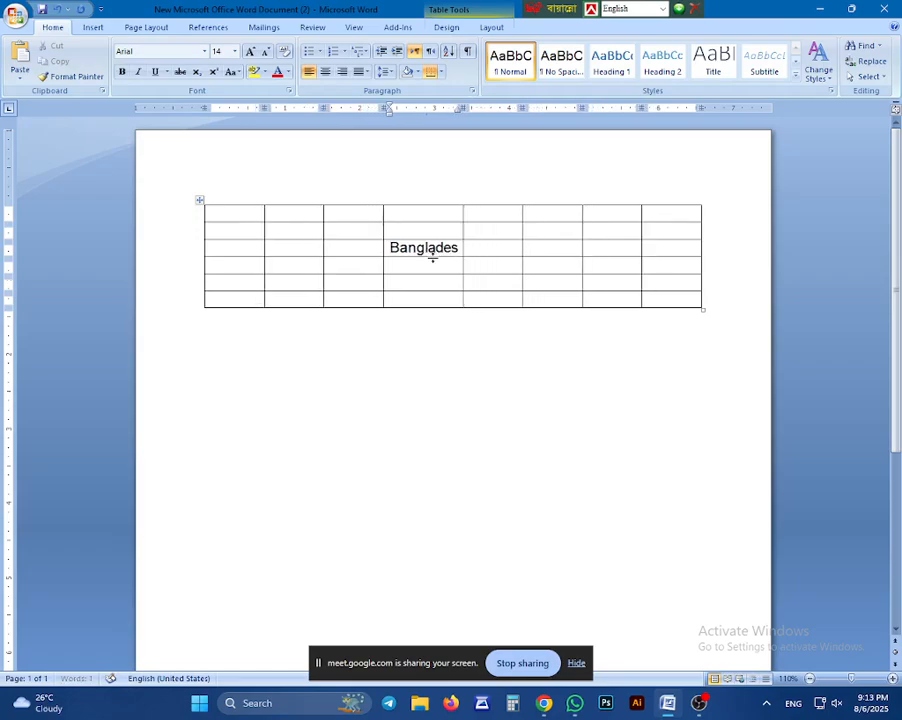
{"action": "type", "text": "h"}
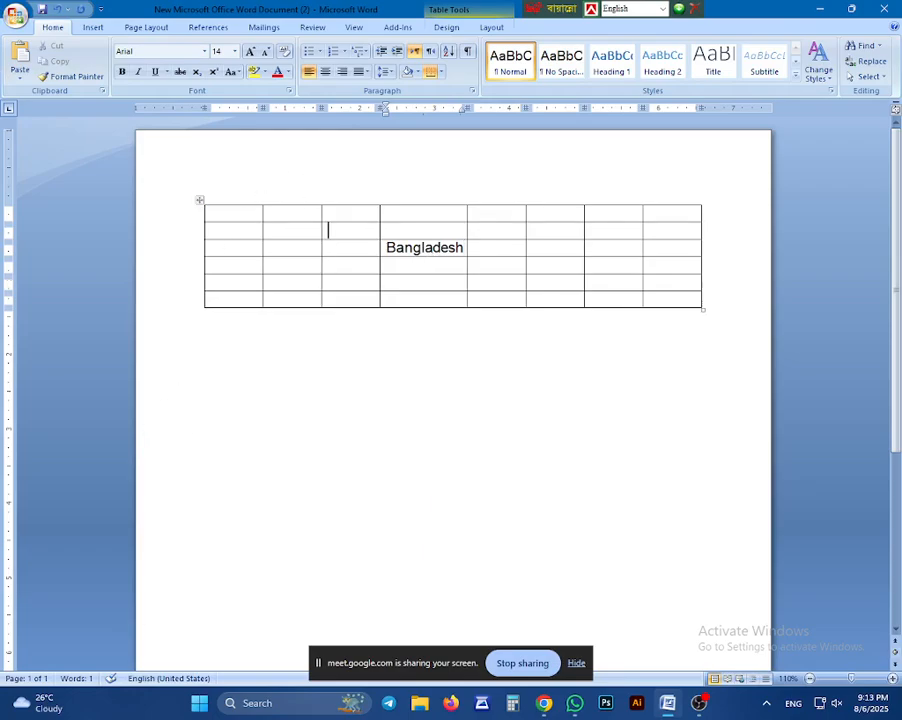
Merge the block of three rows by three columns centred on the "Bangladesh" cell into one cell.
{"action": "left_click_drag", "start_coordinate": [328, 230], "coordinate": [489, 272]}
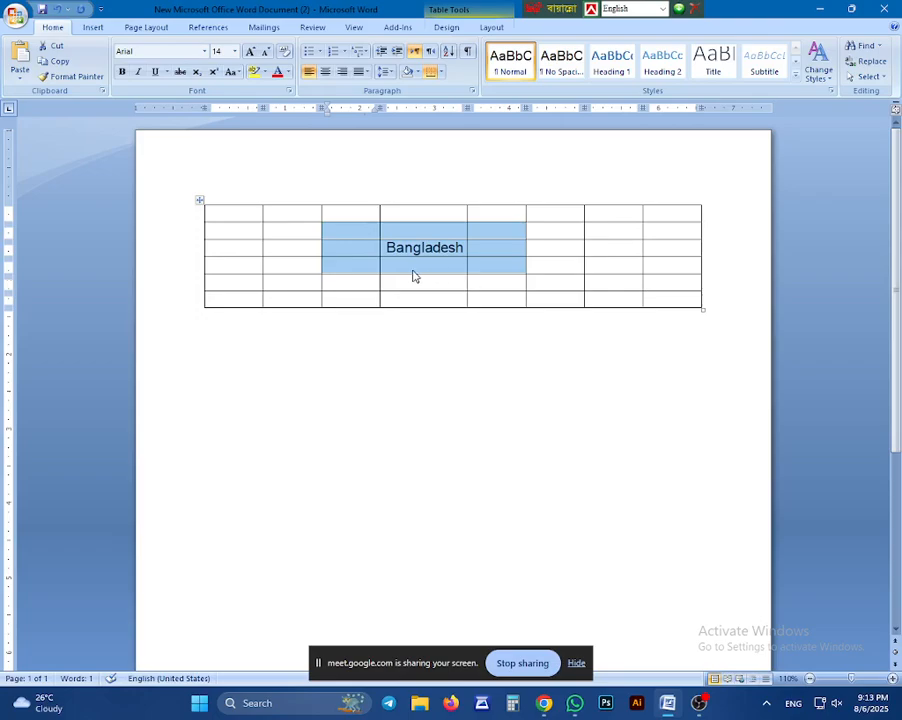
{"action": "left_click", "coordinate": [352, 322]}
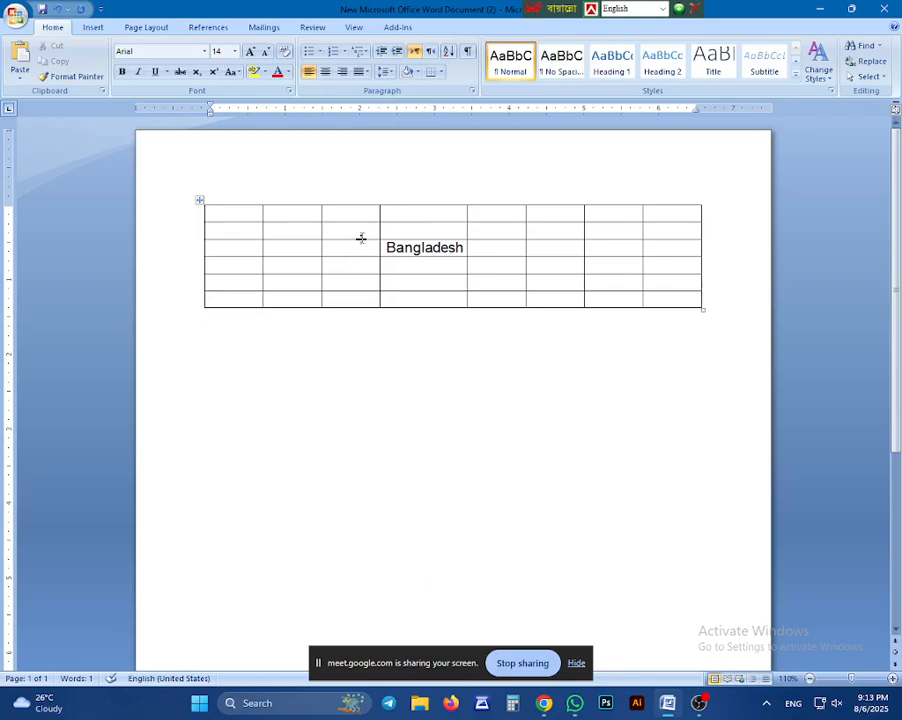
{"action": "left_click_drag", "start_coordinate": [360, 229], "coordinate": [480, 266]}
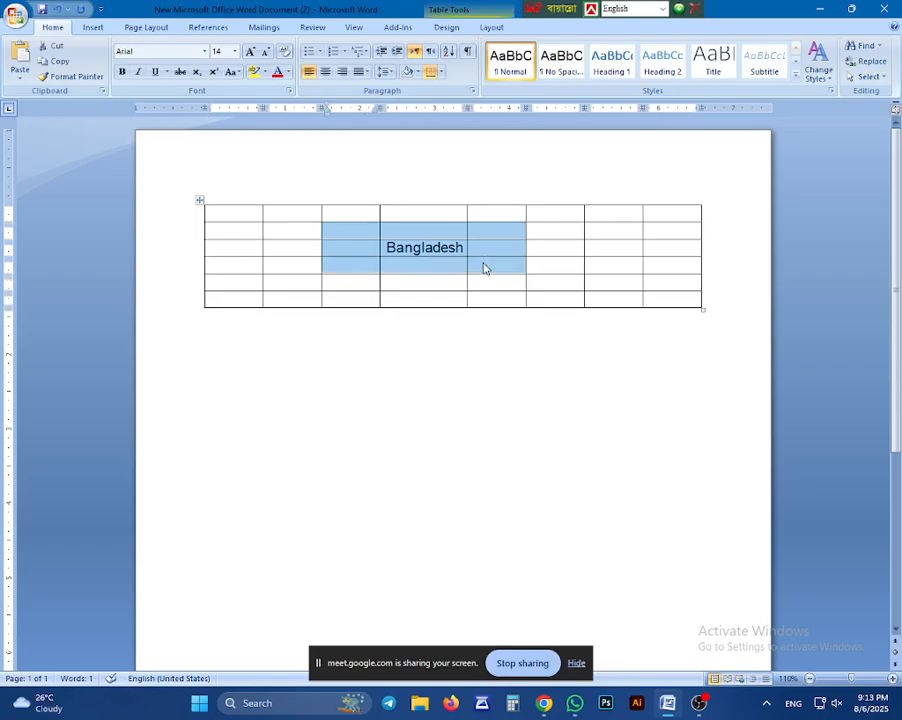
{"action": "right_click", "coordinate": [398, 248]}
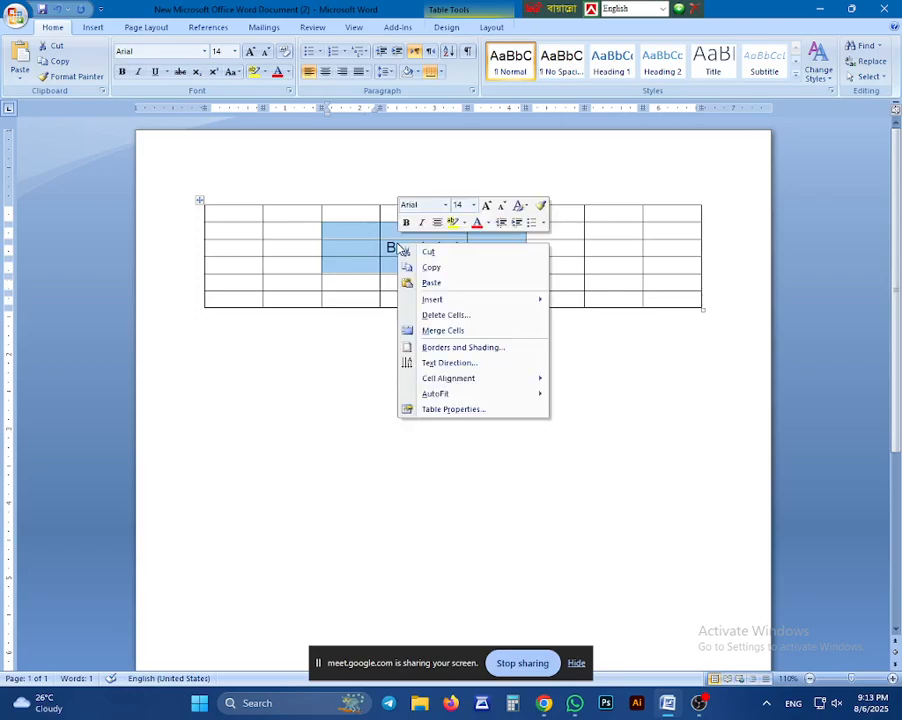
{"action": "left_click", "coordinate": [457, 332]}
{"action": "left_click", "coordinate": [414, 370]}
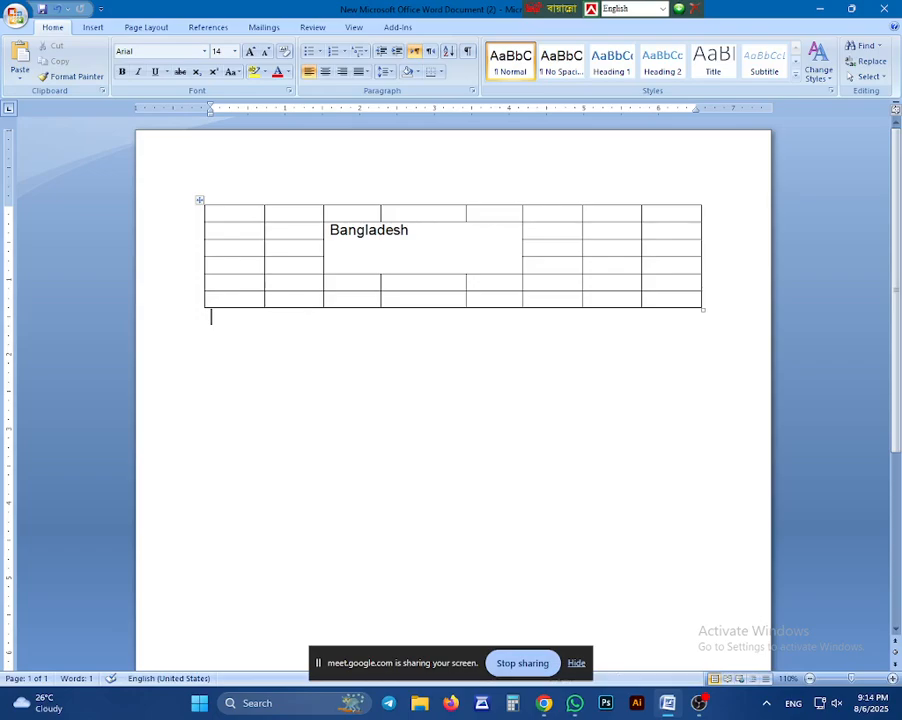
Centre the "Bangladesh" text both horizontally and vertically within the merged cell.
{"action": "left_click", "coordinate": [413, 232]}
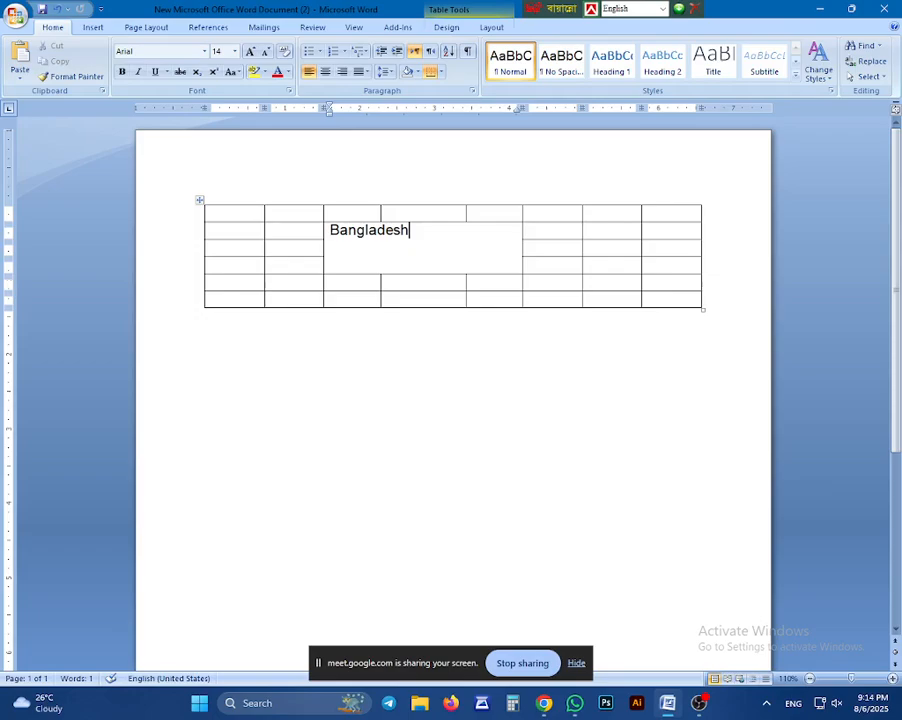
{"action": "key", "text": "shift+End"}
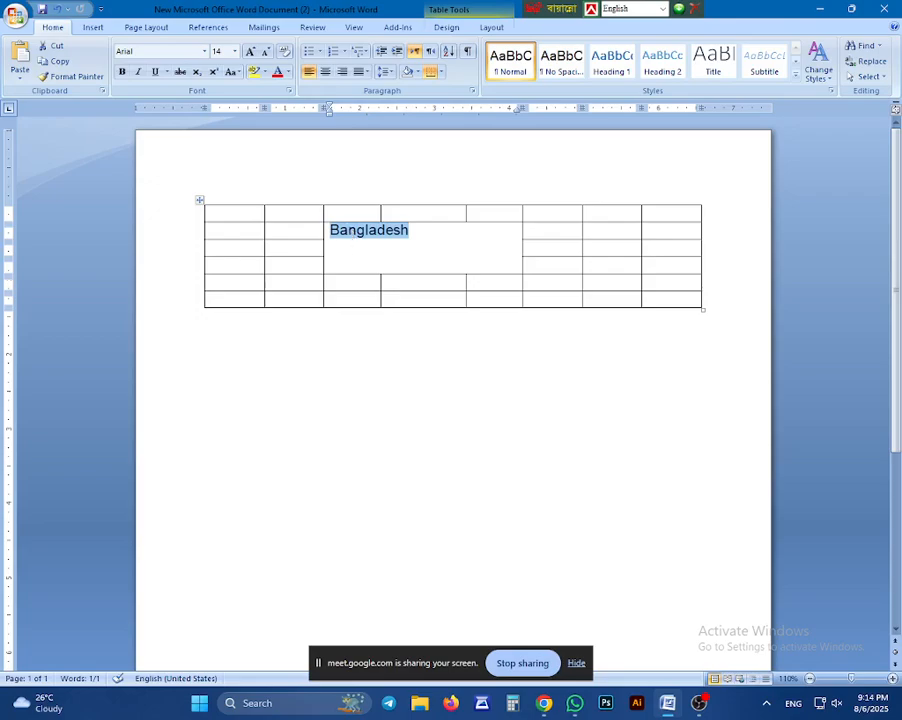
{"action": "right_click", "coordinate": [366, 234]}
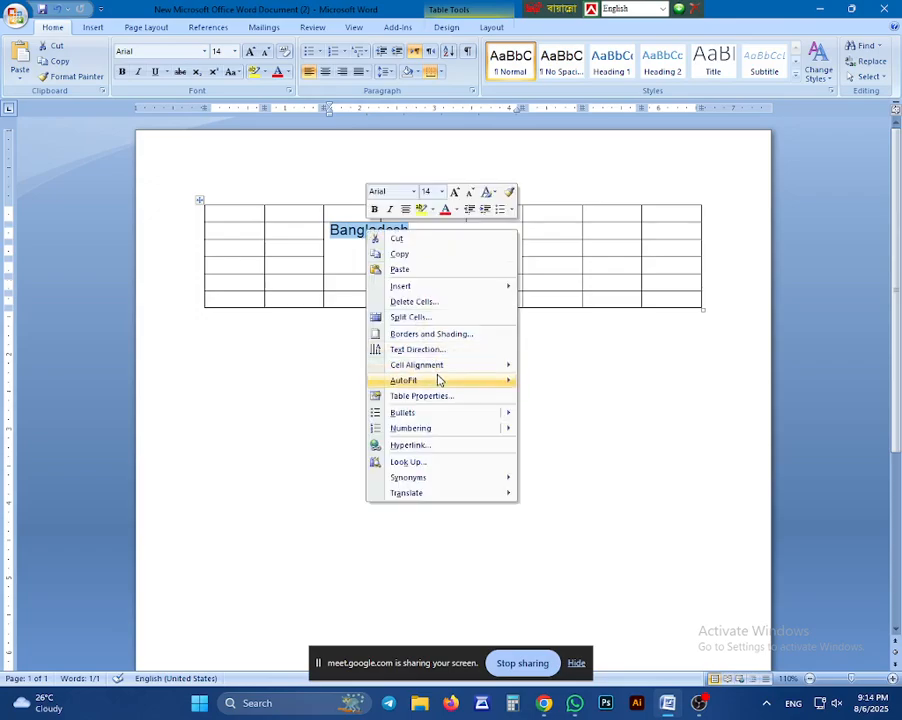
{"action": "mouse_move", "coordinate": [444, 369]}
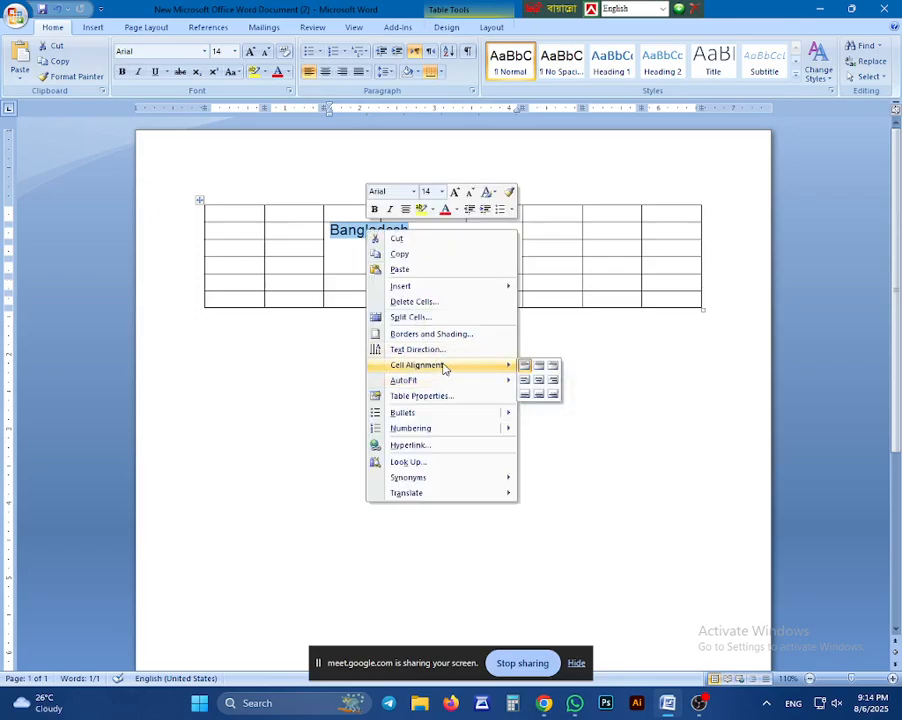
{"action": "left_click", "coordinate": [538, 381]}
{"action": "left_click", "coordinate": [490, 404]}
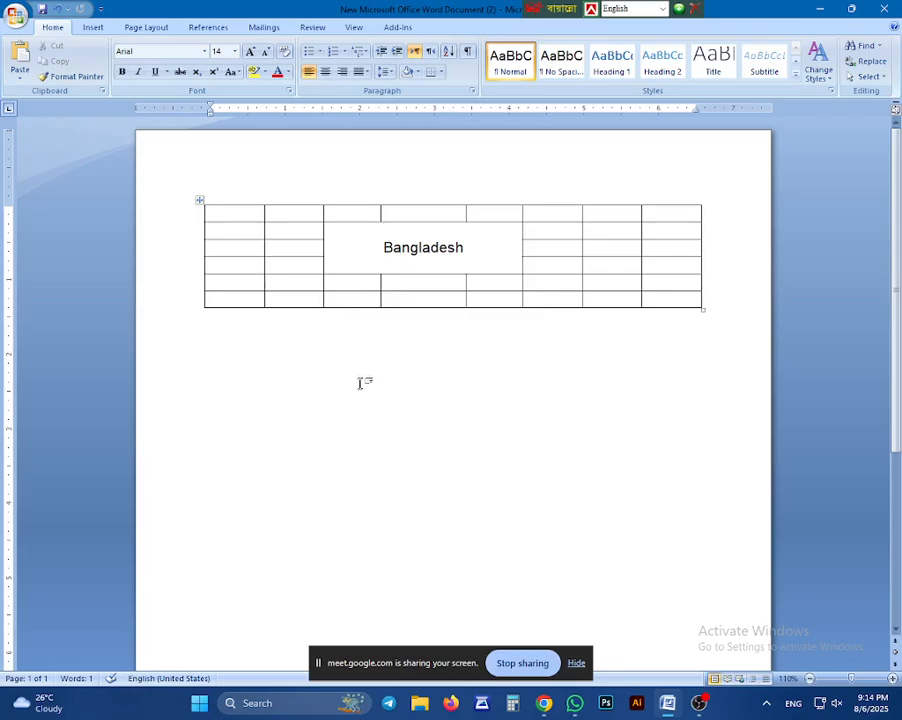
Write the letters B, A, N and G on separate lines below the table.
{"action": "type", "text": "B"}
{"action": "key", "text": "Return"}
{"action": "type", "text": "A"}
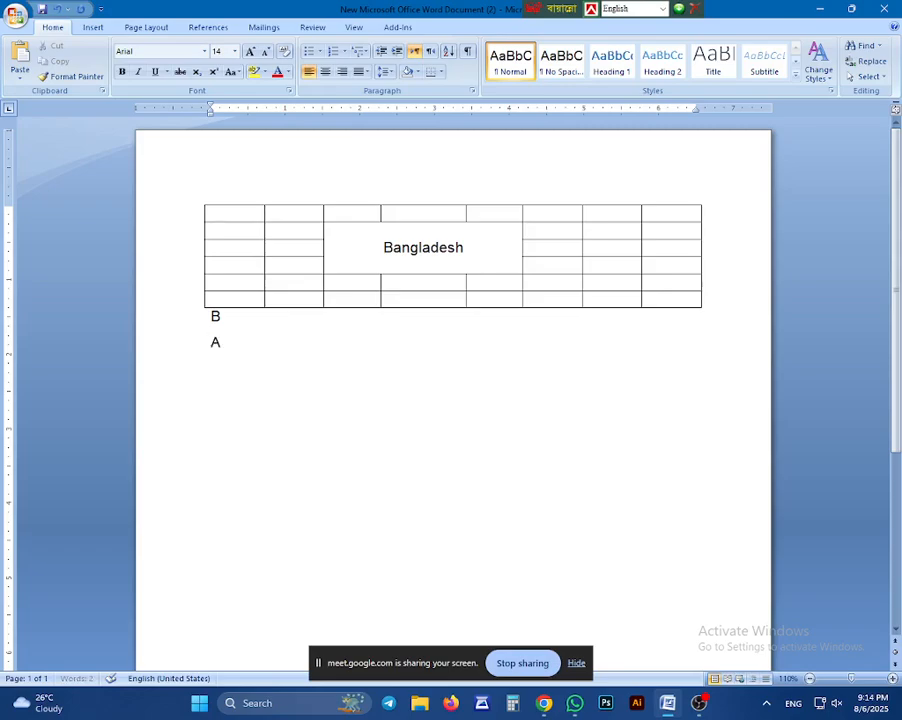
{"action": "key", "text": "Return"}
{"action": "type", "text": "N"}
{"action": "key", "text": "Return"}
{"action": "type", "text": "G"}
Rotate the "Bangladesh" text to read downward and enlarge the whole table to about twice its height and slightly wider.
{"action": "left_click_drag", "start_coordinate": [383, 247], "coordinate": [464, 248]}
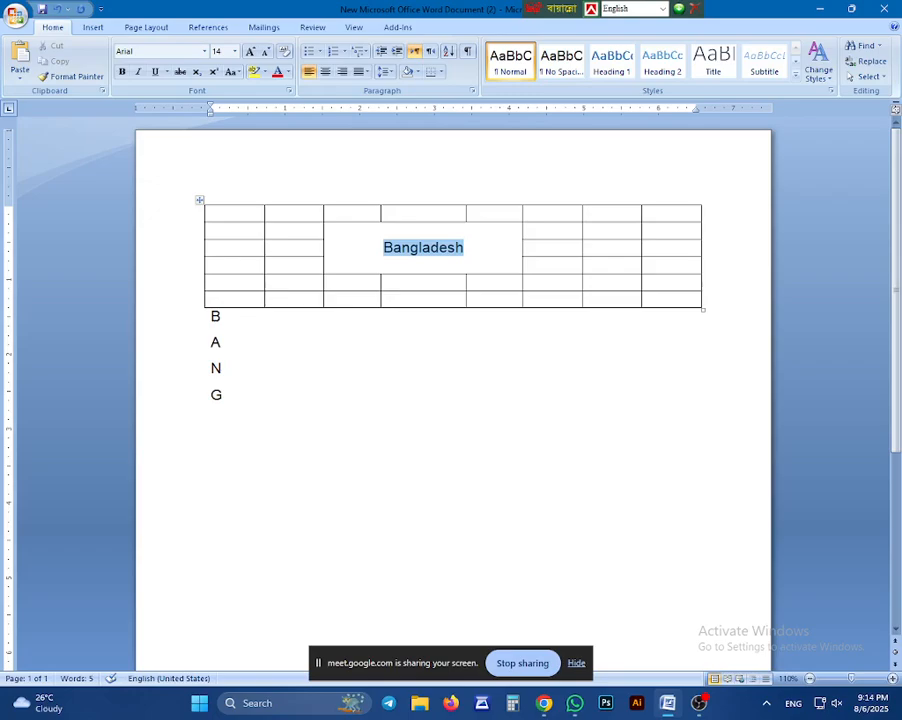
{"action": "right_click", "coordinate": [441, 252]}
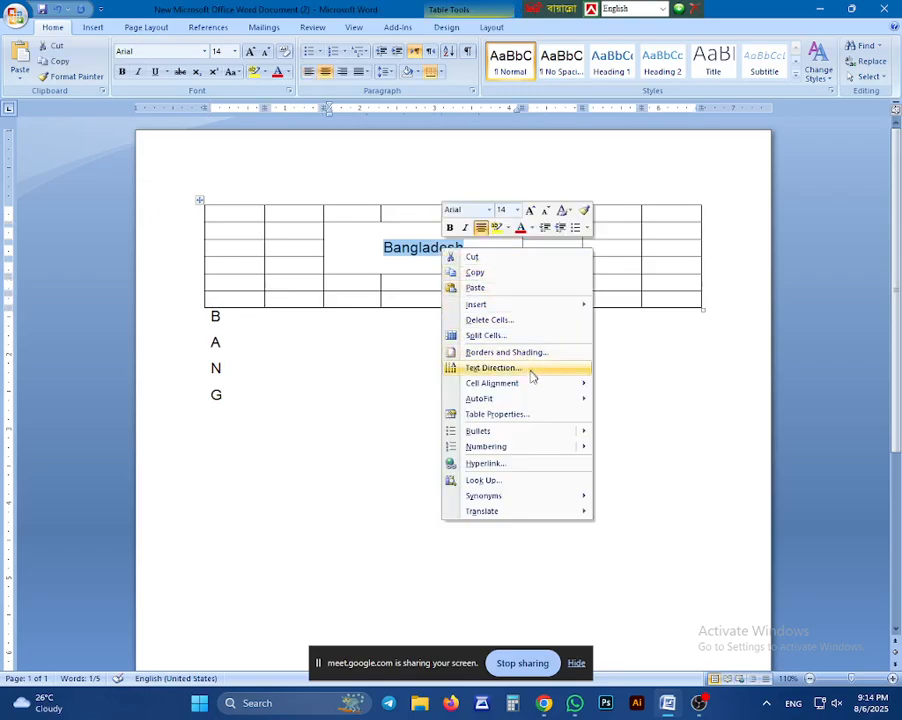
{"action": "left_click", "coordinate": [528, 371]}
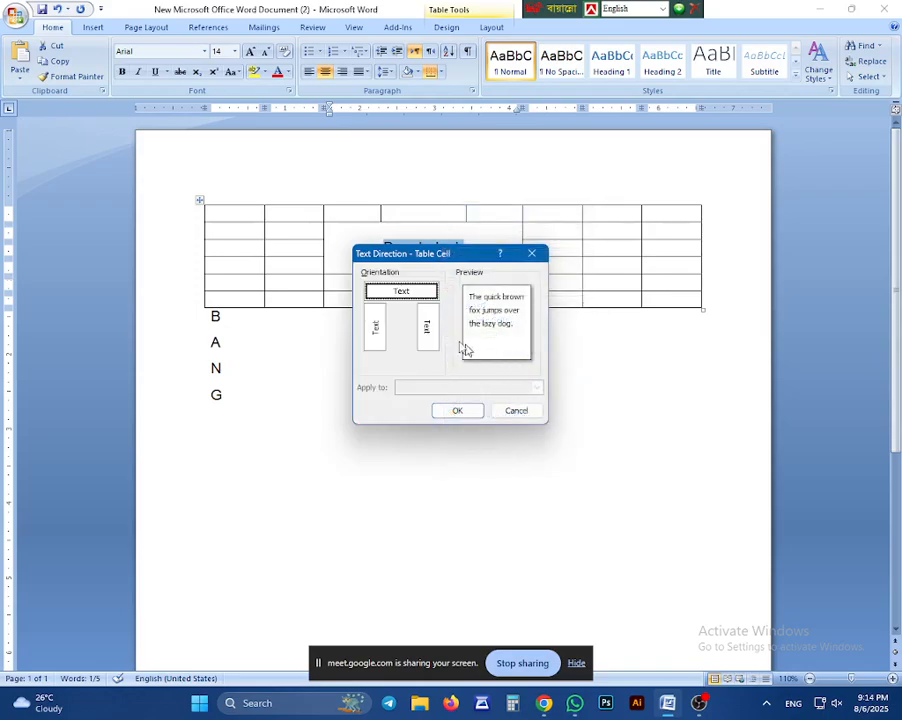
{"action": "left_click", "coordinate": [428, 330]}
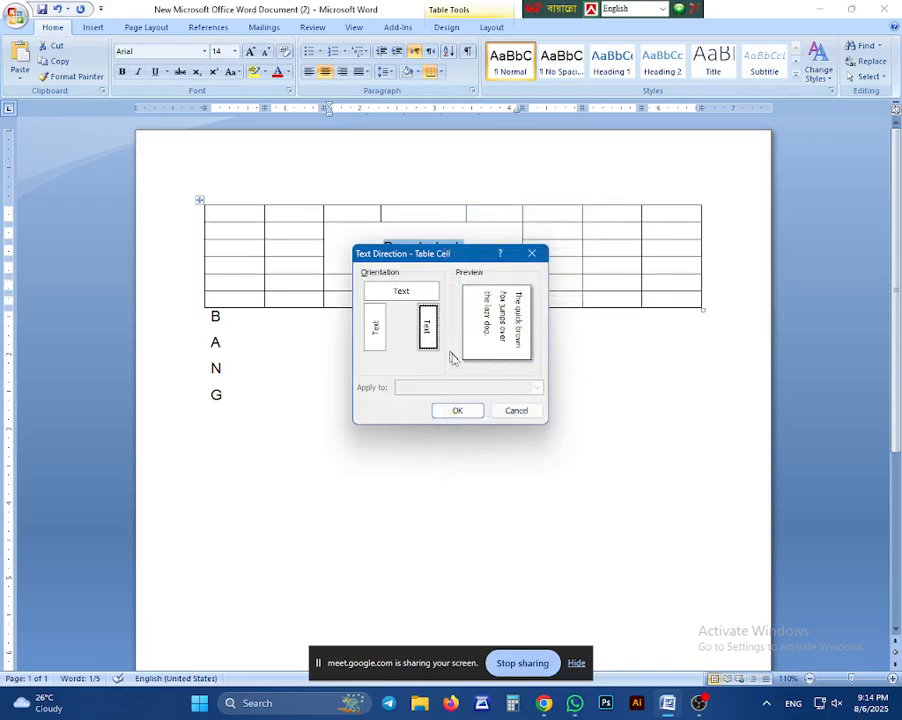
{"action": "left_click", "coordinate": [457, 410]}
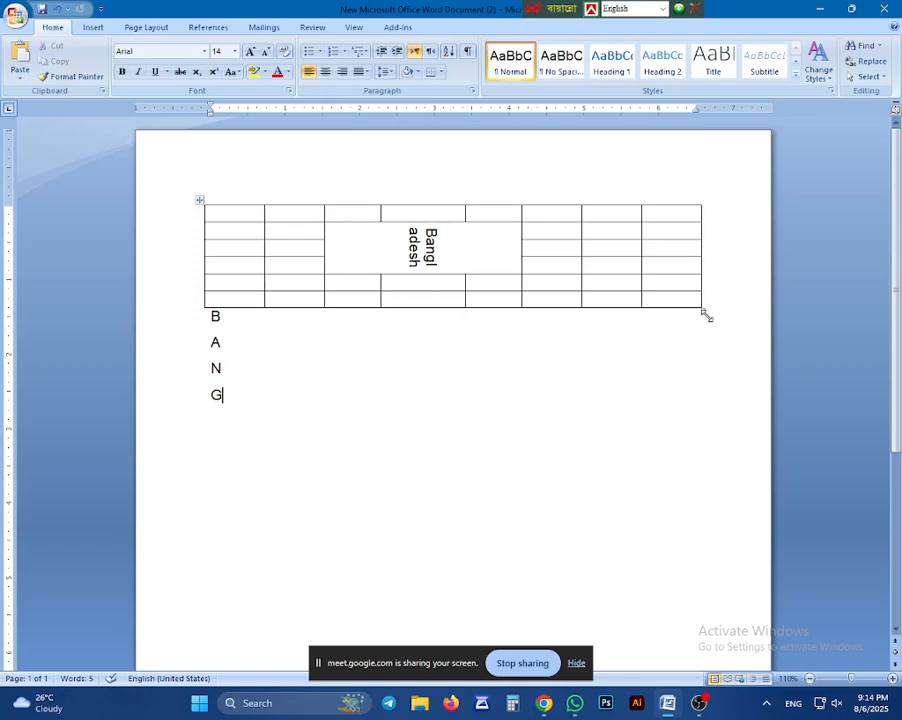
{"action": "left_click_drag", "start_coordinate": [705, 312], "coordinate": [738, 430]}
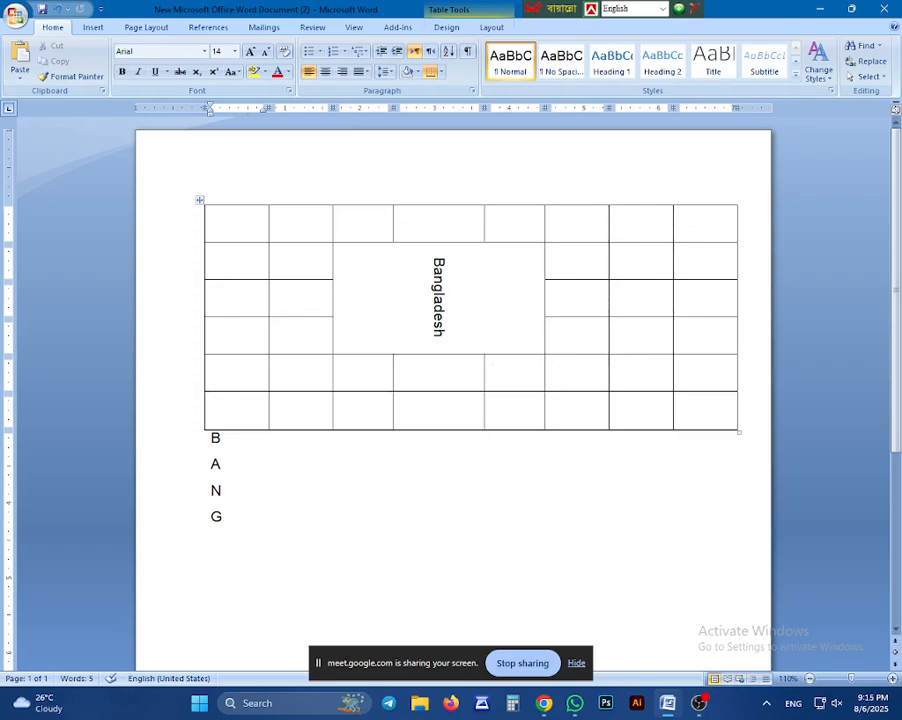
Change the text direction of "Bangladesh" in the merged cell to read upward.
{"action": "left_click", "coordinate": [437, 264]}
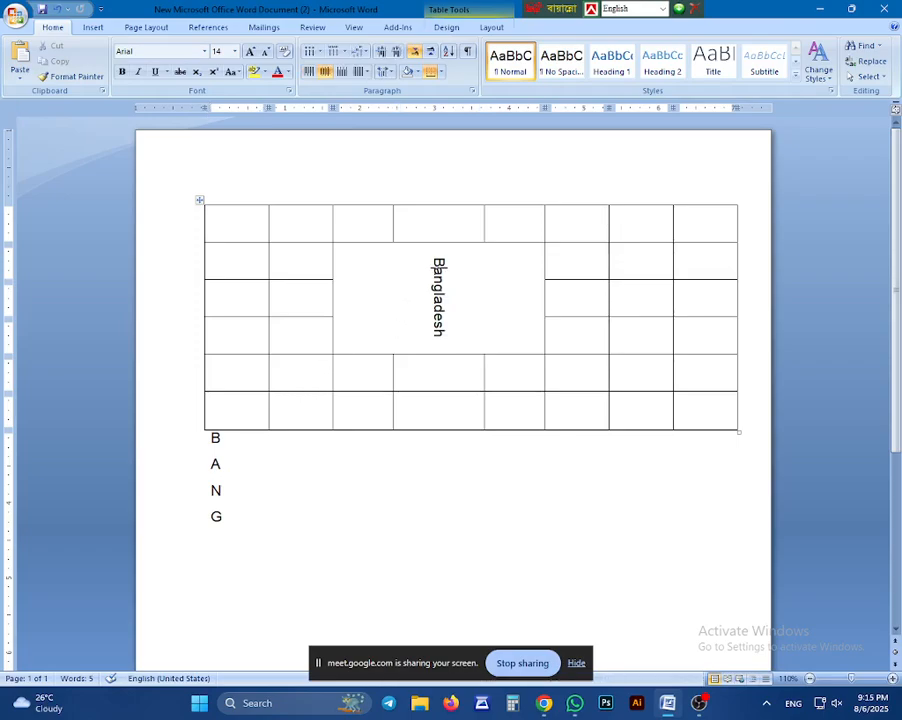
{"action": "left_click_drag", "start_coordinate": [431, 244], "coordinate": [432, 330]}
{"action": "key", "text": "ctrl+z"}
{"action": "double_click", "coordinate": [438, 280]}
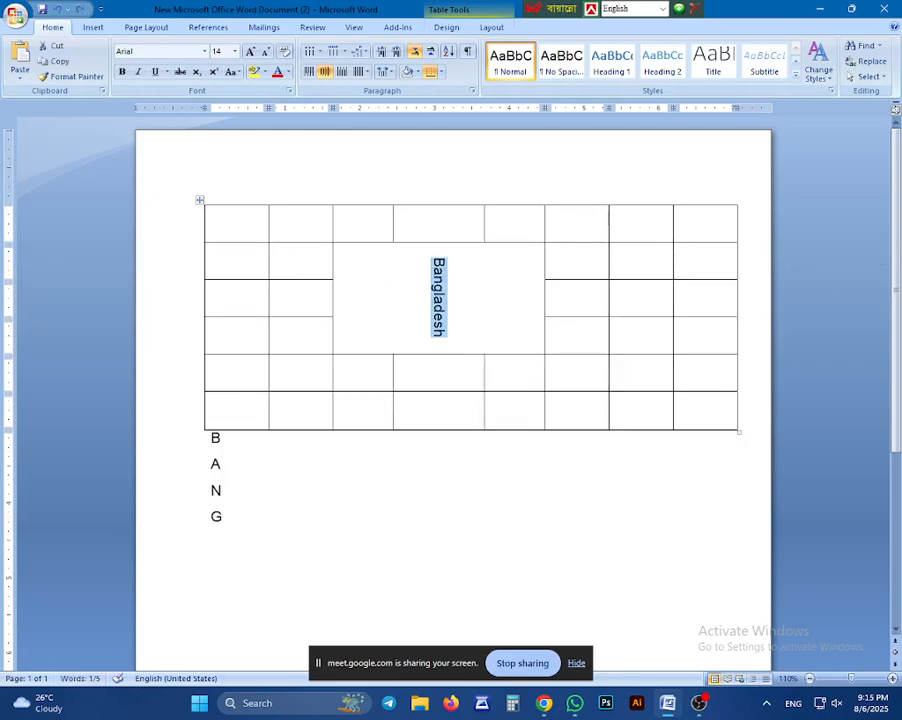
{"action": "right_click", "coordinate": [446, 290]}
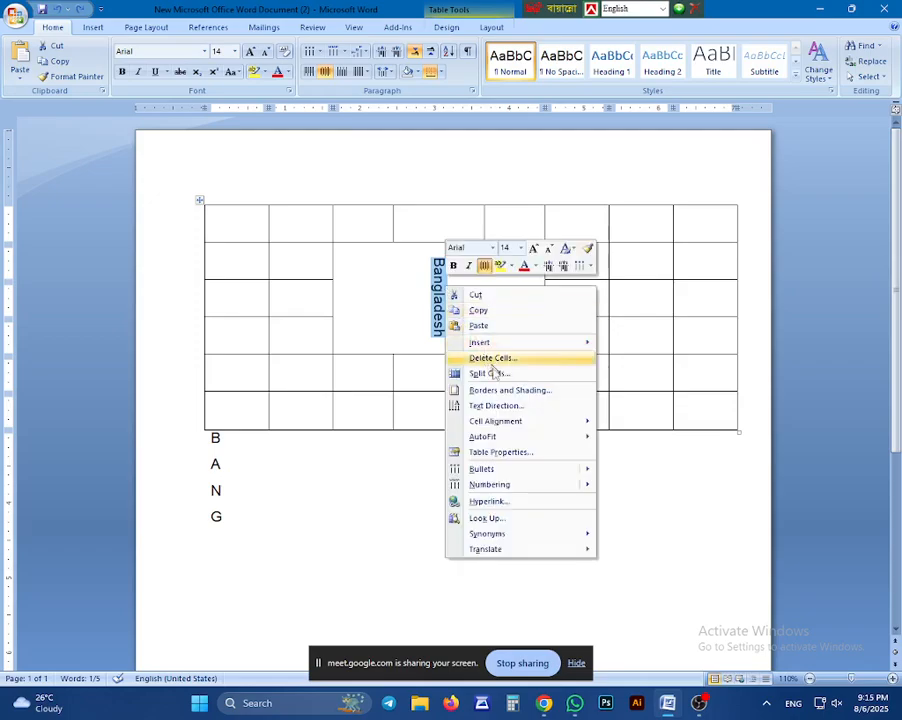
{"action": "left_click", "coordinate": [475, 405]}
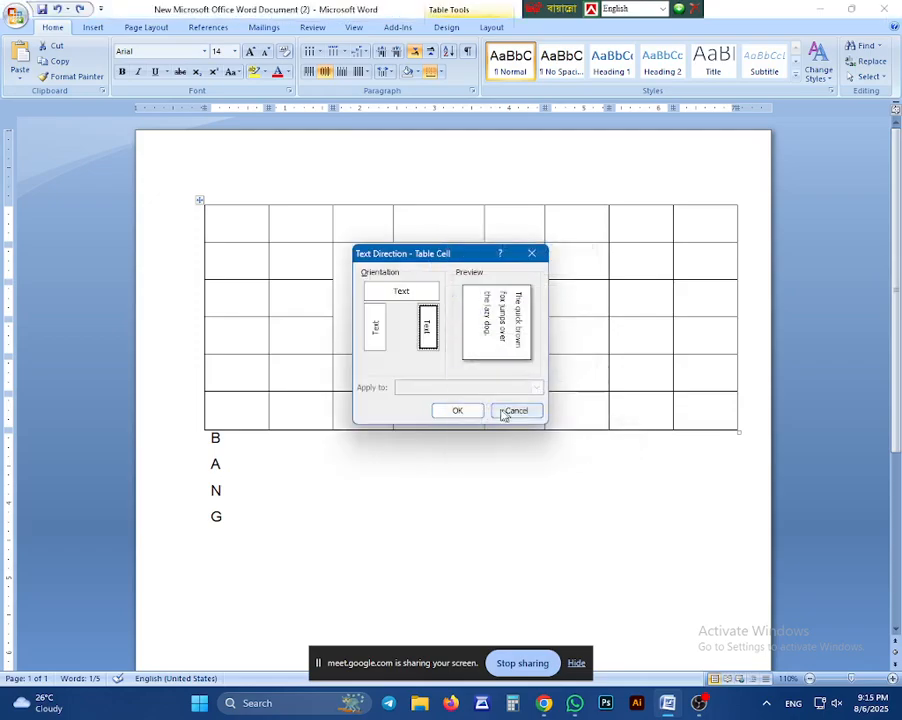
{"action": "left_click", "coordinate": [375, 344]}
{"action": "left_click", "coordinate": [459, 411]}
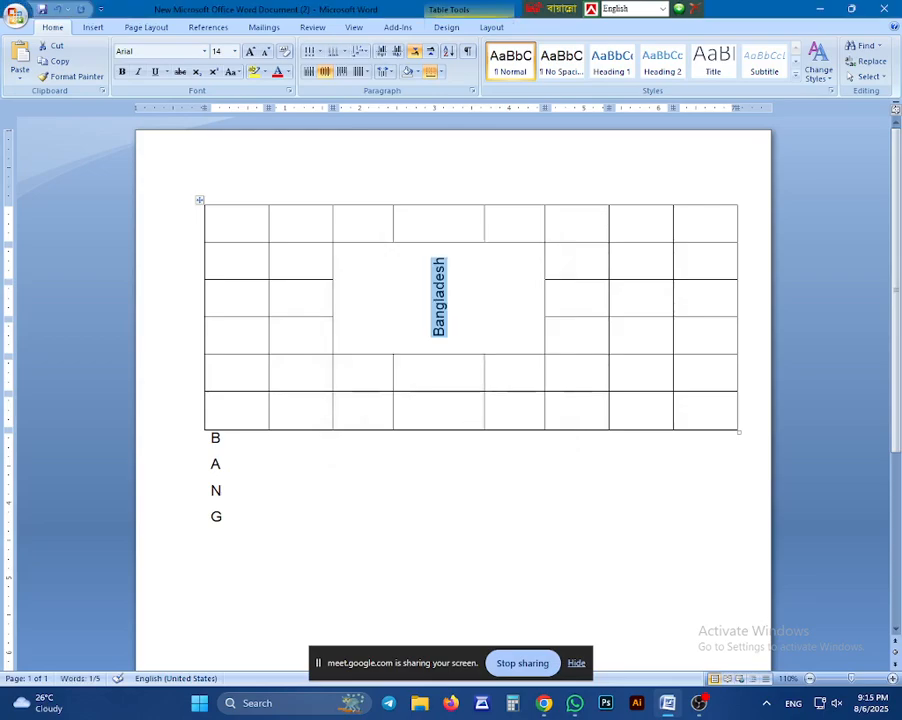
Set the text direction of "Bangladesh" in the merged cell to horizontal.
{"action": "right_click", "coordinate": [443, 286]}
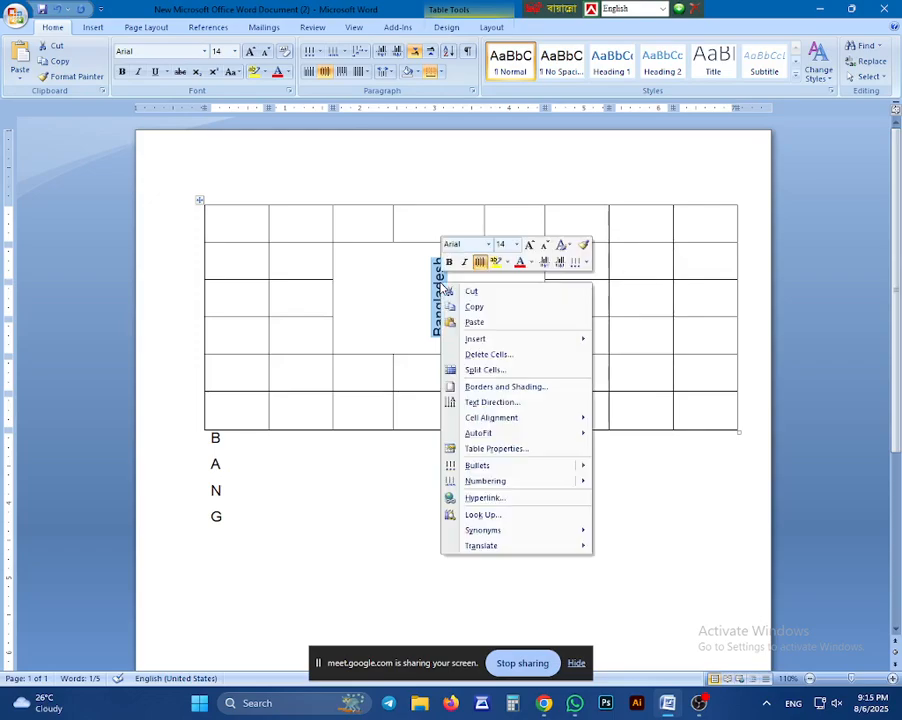
{"action": "left_click", "coordinate": [478, 402]}
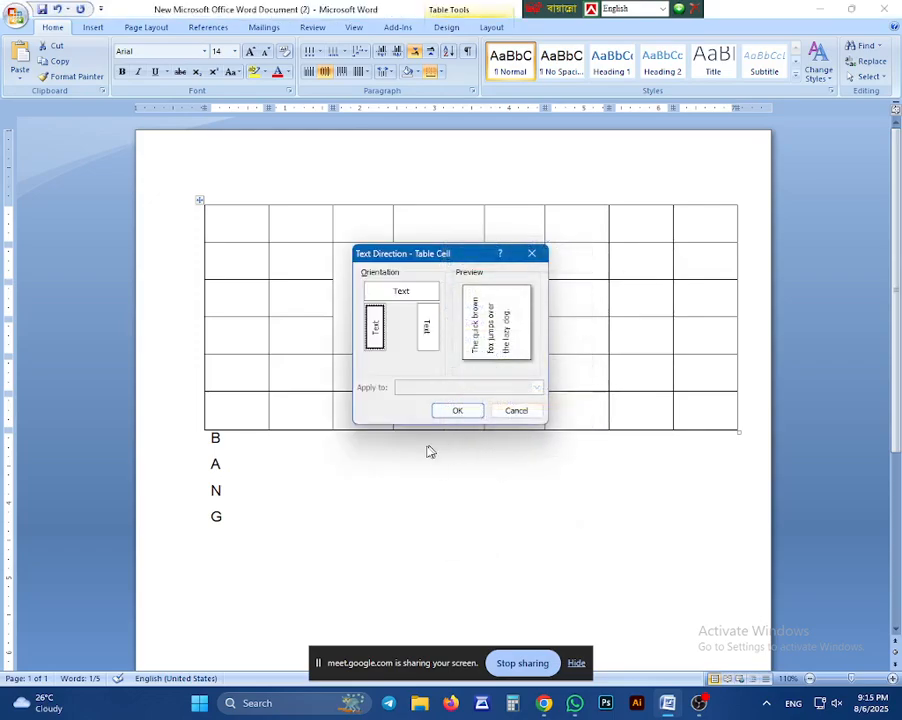
{"action": "left_click", "coordinate": [401, 292]}
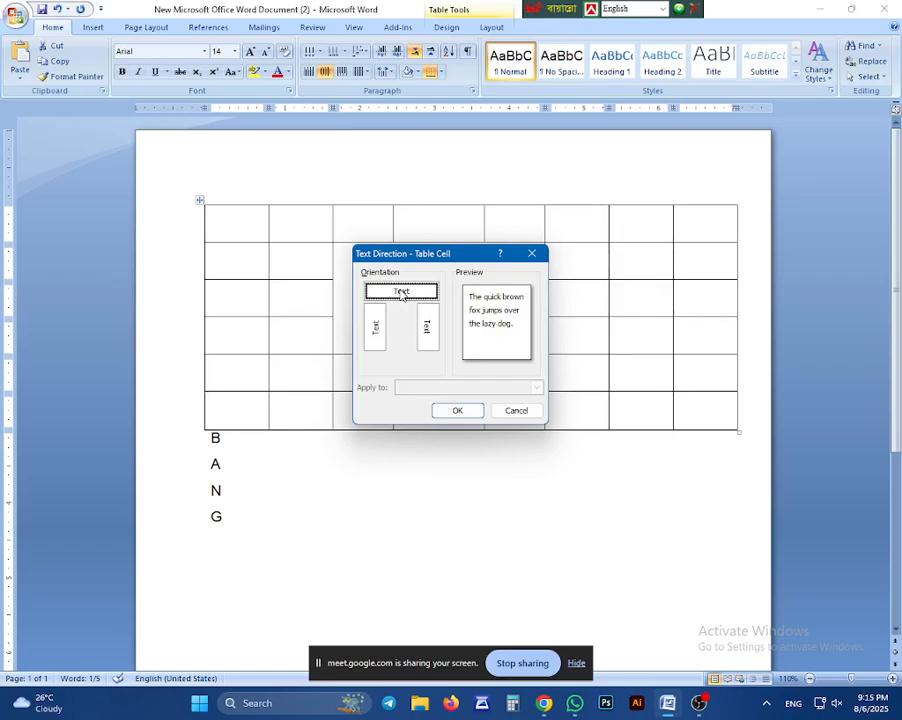
{"action": "left_click", "coordinate": [454, 412]}
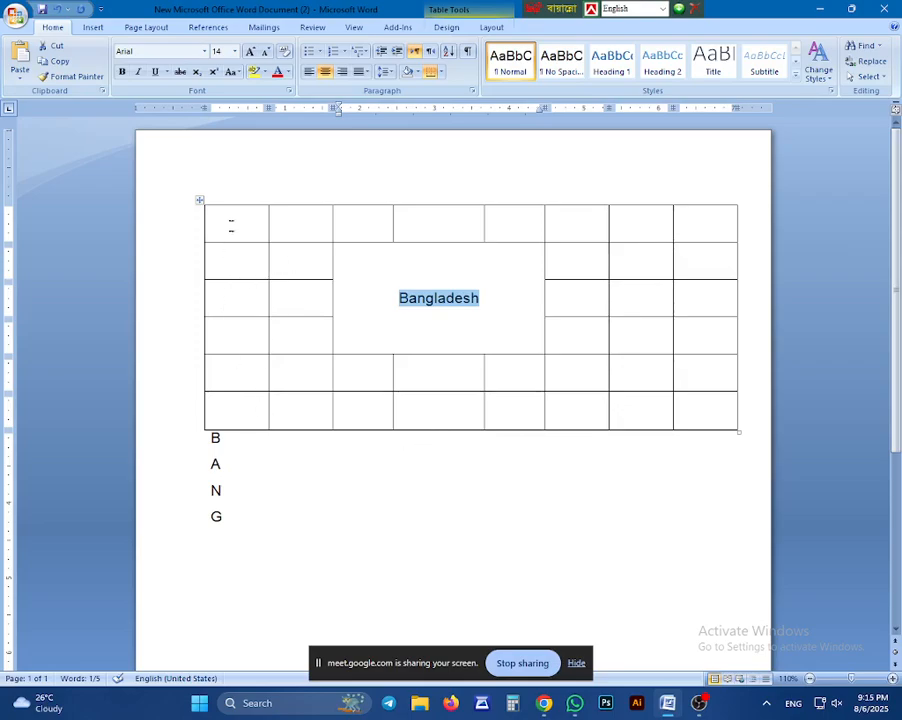
Enter "awd" in the table's first cell and apply automatic numbering to the five cells below it.
{"action": "left_click", "coordinate": [228, 220]}
{"action": "type", "text": "awd"}
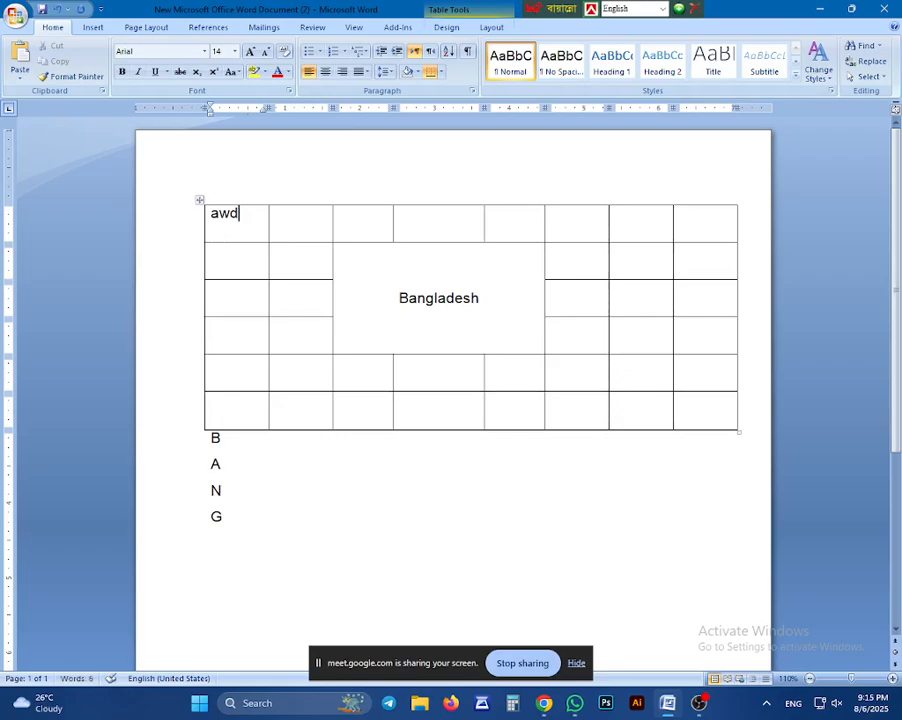
{"action": "left_click_drag", "start_coordinate": [215, 250], "coordinate": [215, 405]}
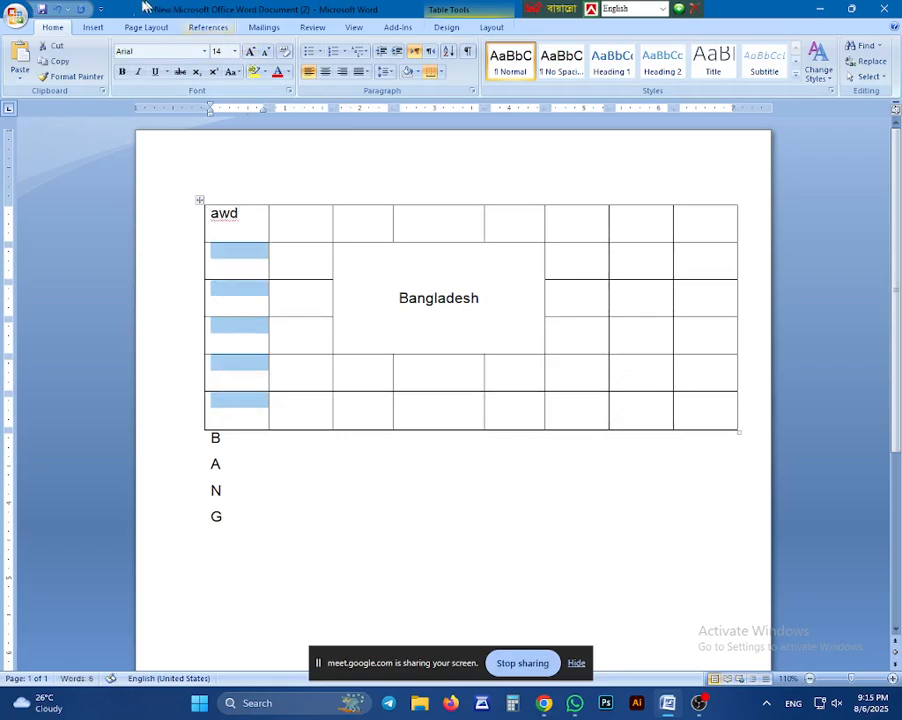
{"action": "left_click", "coordinate": [332, 51]}
Add three rows at the end of the table, continuing the first column's numbering through 8.
{"action": "left_click", "coordinate": [690, 405]}
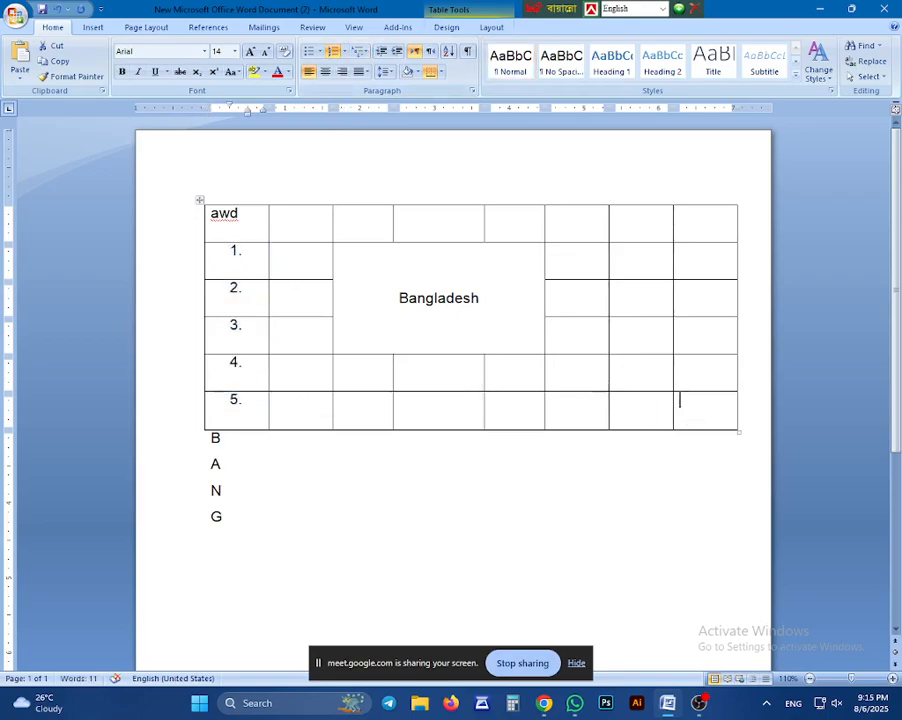
{"action": "key", "text": "Tab"}
{"action": "key", "text": "Tab"}
{"action": "key", "text": "Tab"}
{"action": "key", "text": "Tab"}
{"action": "key", "text": "Tab"}
{"action": "key", "text": "Tab"}
{"action": "key", "text": "Tab"}
{"action": "key", "text": "Tab"}
{"action": "key", "text": "Tab"}
{"action": "key", "text": "Tab"}
{"action": "key", "text": "Tab"}
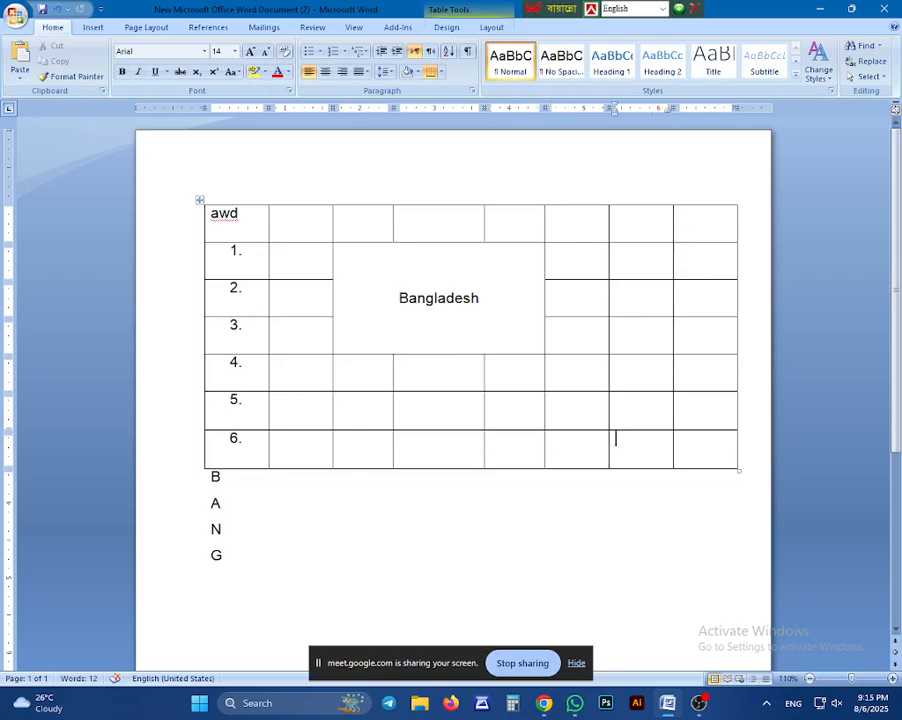
{"action": "key", "text": "Tab"}
{"action": "key", "text": "Tab"}
{"action": "key", "text": "Tab"}
{"action": "key", "text": "Tab"}
{"action": "key", "text": "Tab"}
{"action": "key", "text": "Tab"}
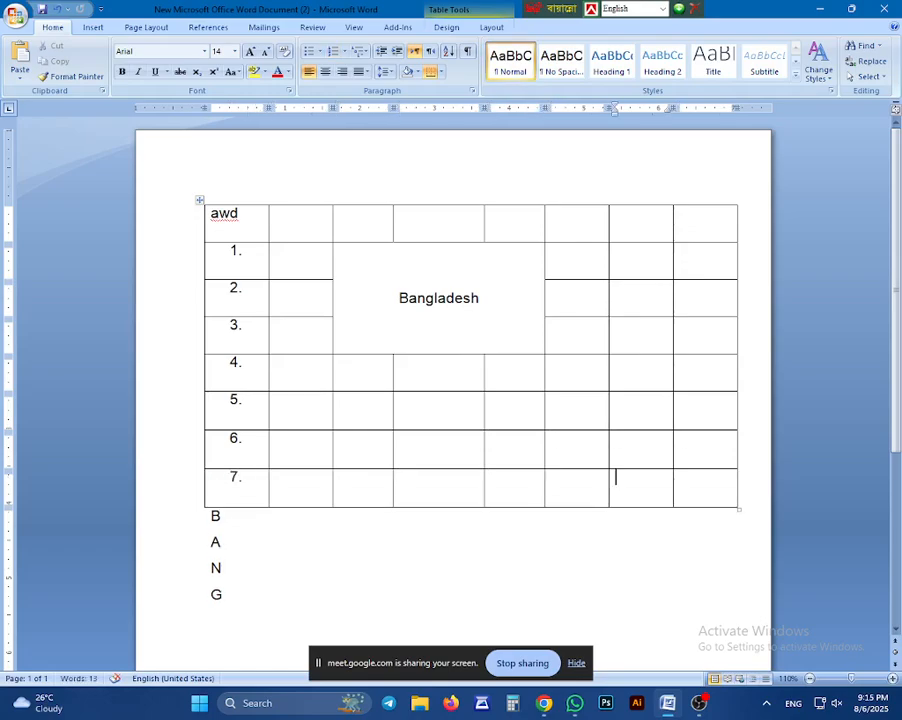
{"action": "scroll", "coordinate": [481, 393], "scroll_direction": "down", "scroll_amount": 2}
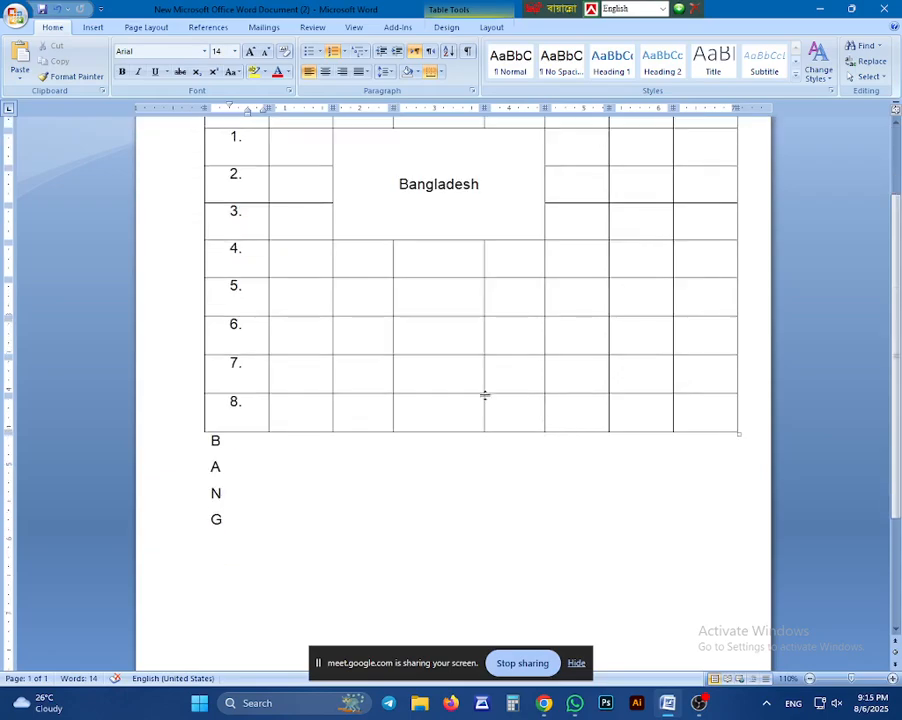
Merge the three middle cells of row 6, under the "Bangladesh" cell, into one cell.
{"action": "left_click_drag", "start_coordinate": [340, 324], "coordinate": [530, 325]}
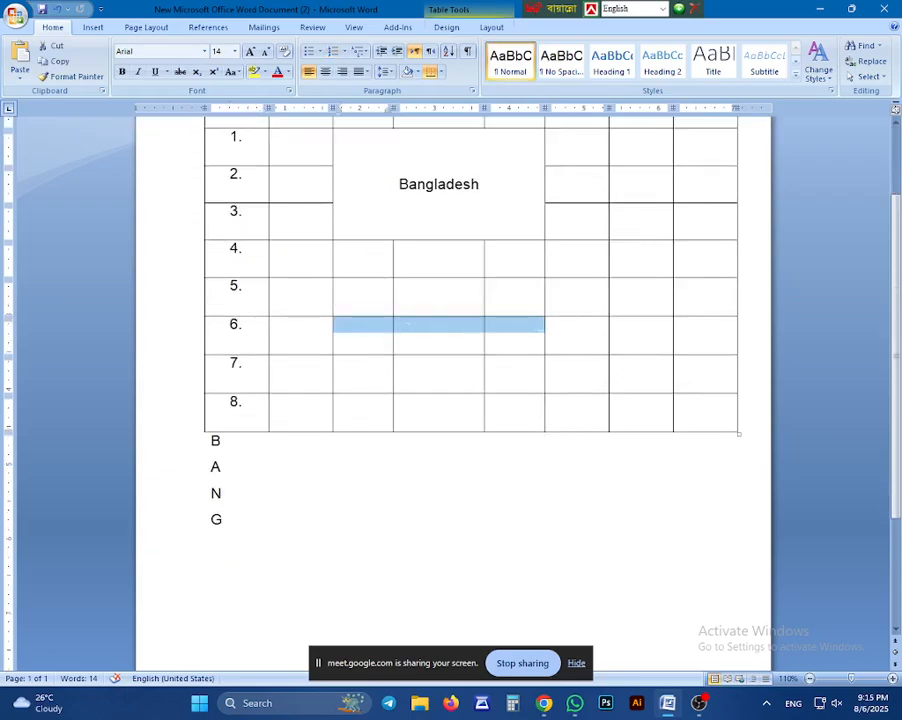
{"action": "right_click", "coordinate": [534, 327]}
{"action": "left_click", "coordinate": [578, 422]}
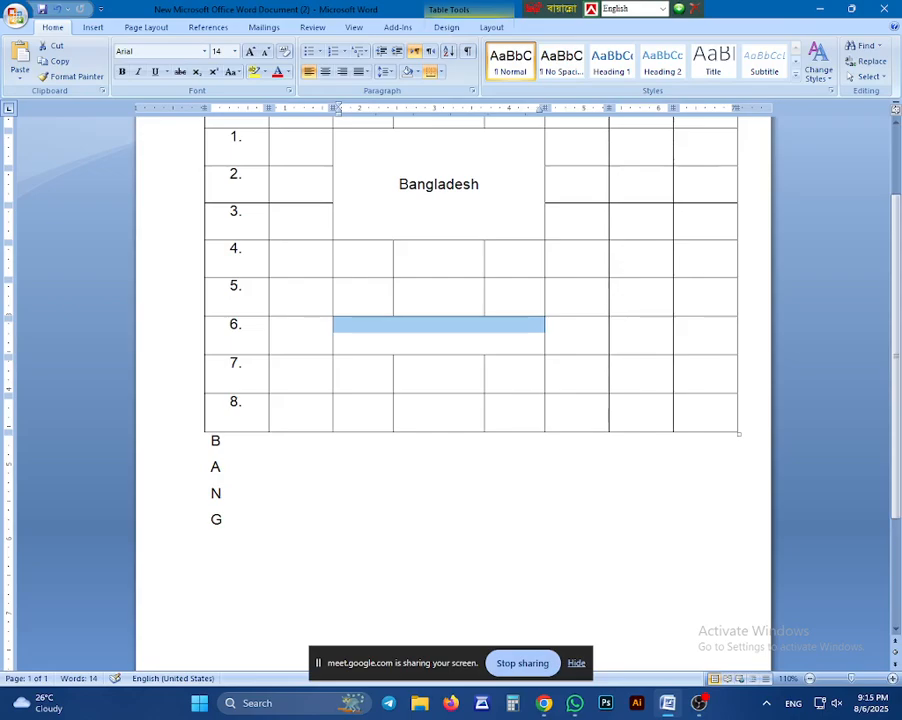
Delete the last two columns of the table.
{"action": "scroll", "coordinate": [545, 413], "scroll_direction": "up", "scroll_amount": 2}
{"action": "scroll", "coordinate": [545, 413], "scroll_direction": "down", "scroll_amount": 1}
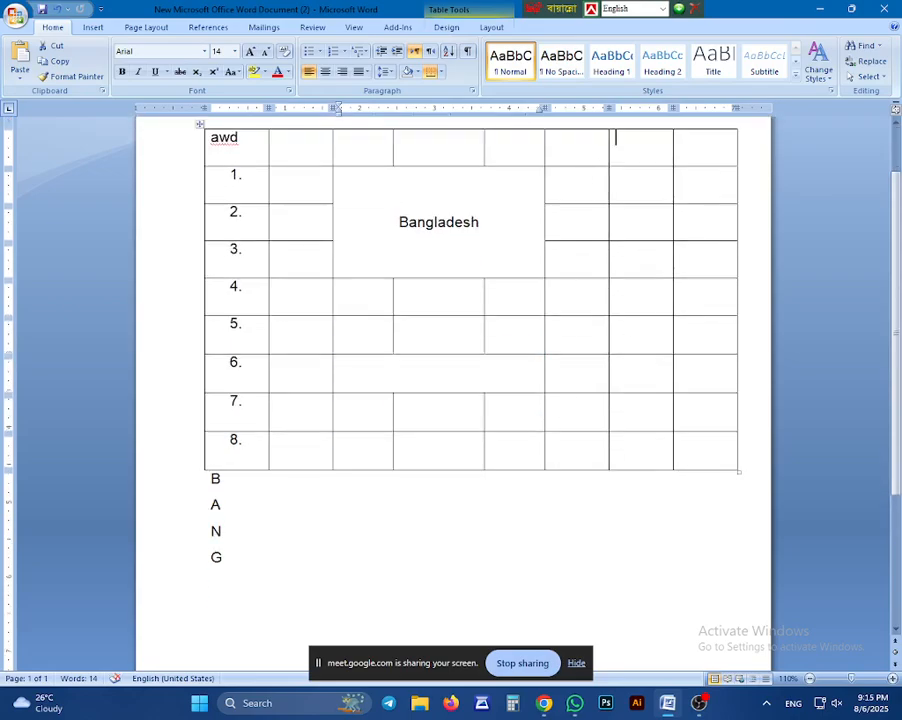
{"action": "left_click_drag", "start_coordinate": [612, 137], "coordinate": [700, 445]}
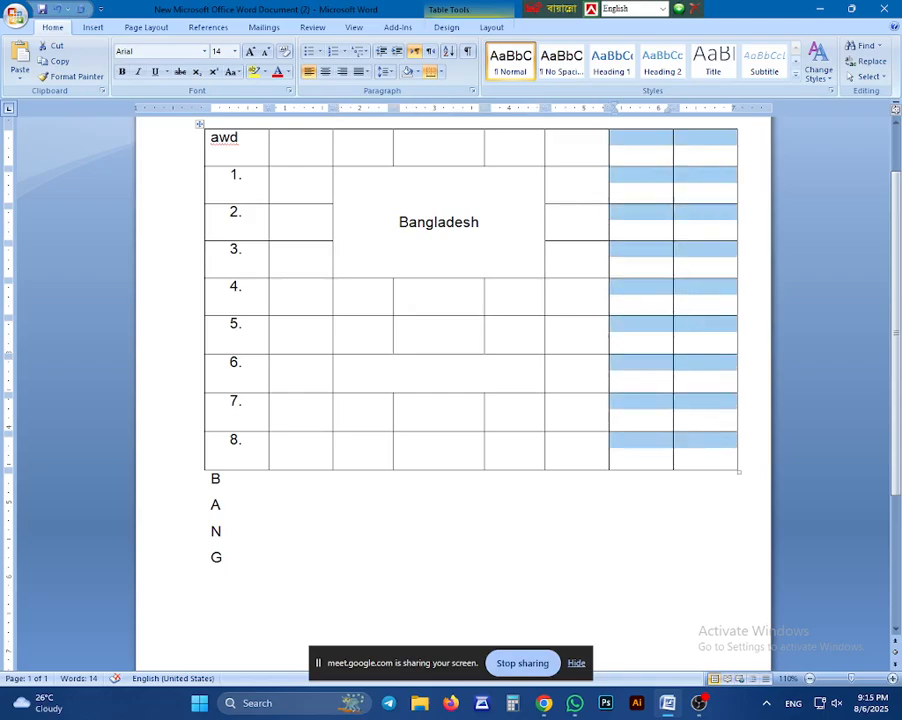
{"action": "key", "text": "BackSpace"}
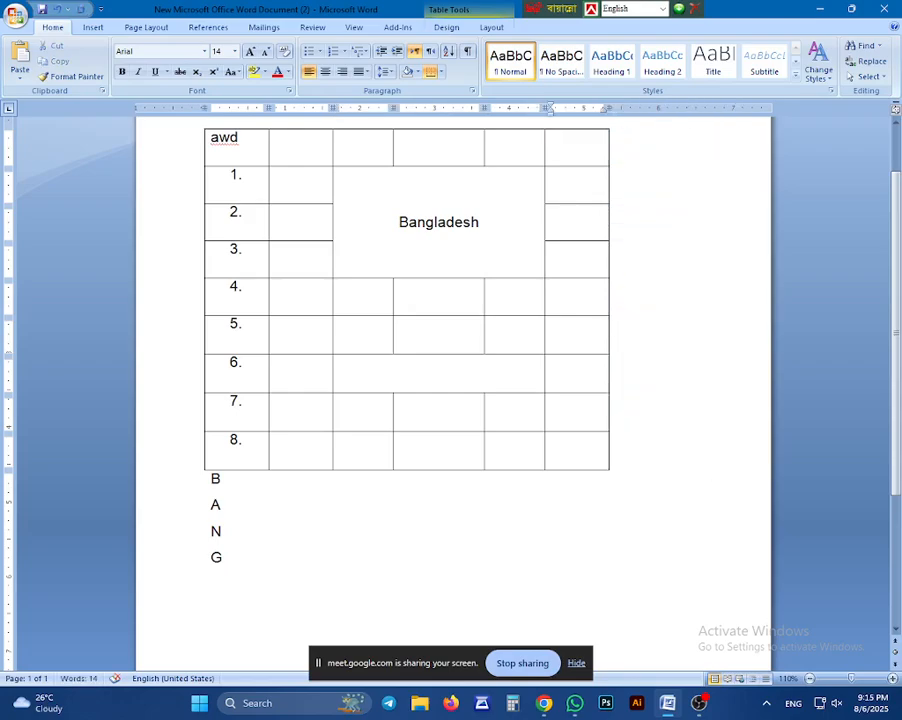
Centre the "awd" text horizontally in the table's first cell.
{"action": "scroll", "coordinate": [453, 370], "scroll_direction": "up", "scroll_amount": 2}
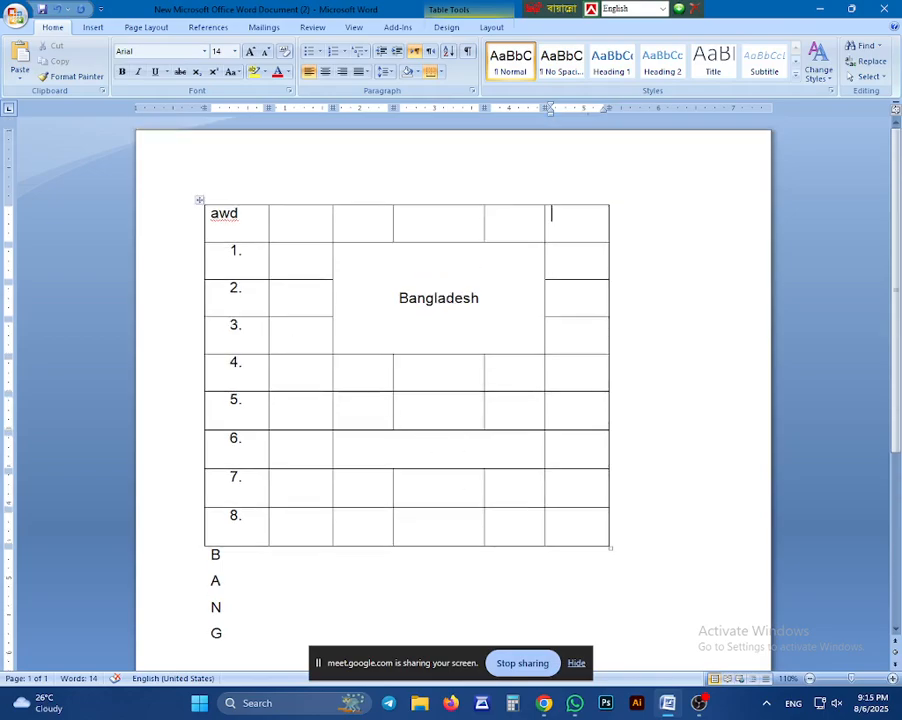
{"action": "scroll", "coordinate": [453, 370], "scroll_direction": "down", "scroll_amount": 3}
{"action": "scroll", "coordinate": [453, 370], "scroll_direction": "up", "scroll_amount": 3}
{"action": "left_click", "coordinate": [240, 213]}
{"action": "key", "text": "ctrl+e"}
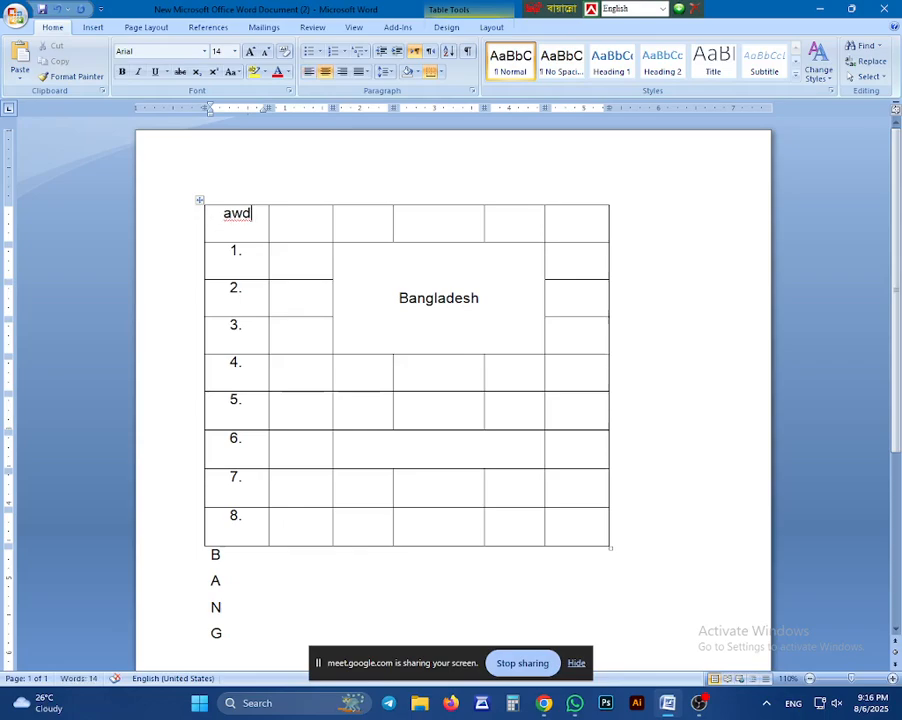
Delete all rows below the first together with the letter B line, and widen the remaining row to about 7 inches.
{"action": "scroll", "coordinate": [603, 273], "scroll_direction": "up", "scroll_amount": 1}
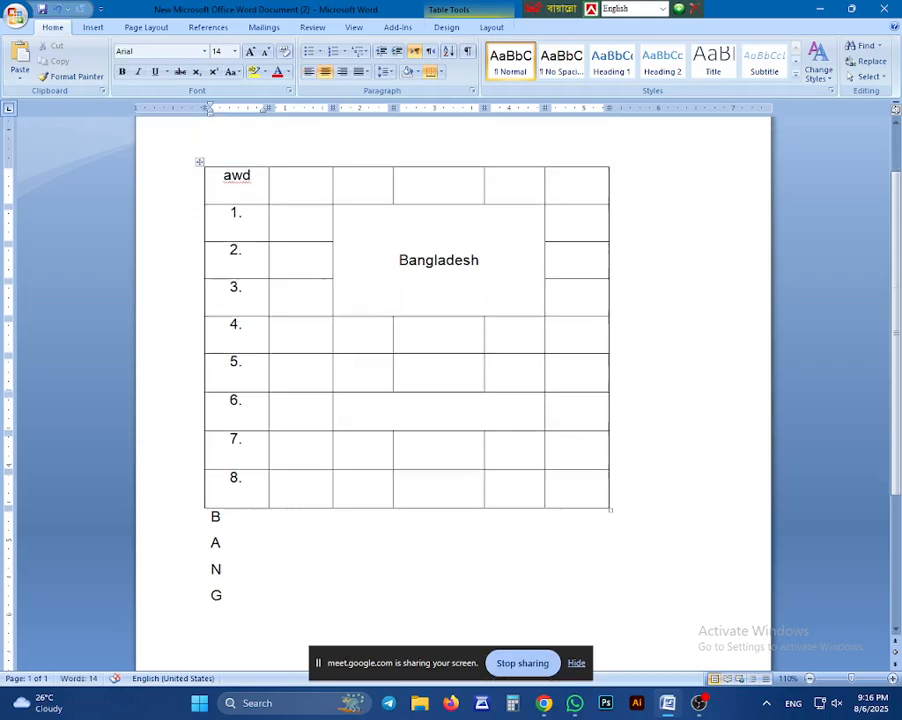
{"action": "left_click_drag", "start_coordinate": [243, 213], "coordinate": [596, 523]}
{"action": "key", "text": "Delete"}
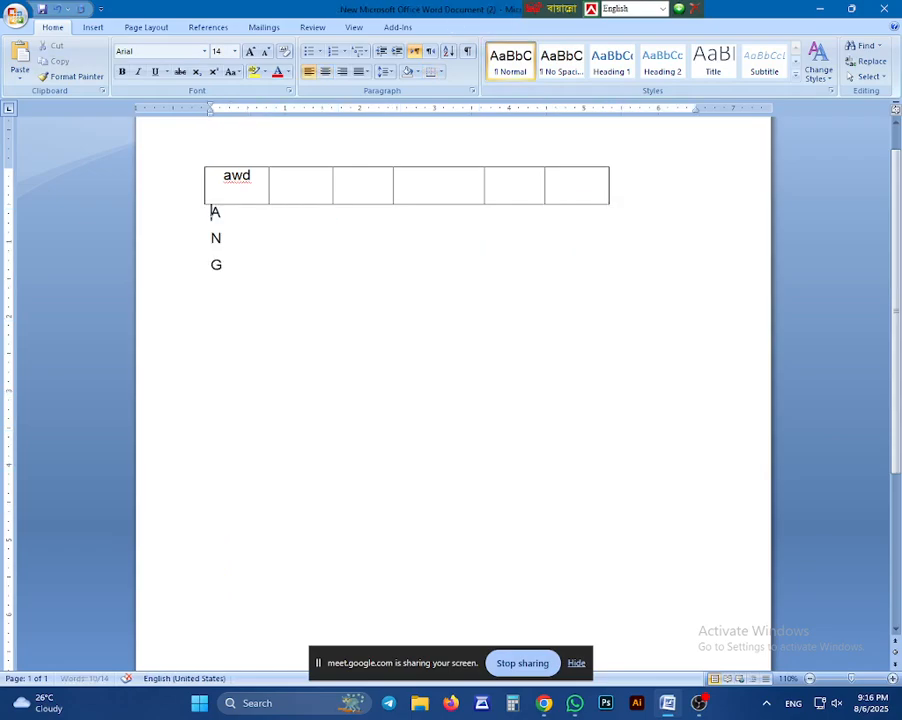
{"action": "left_click_drag", "start_coordinate": [614, 208], "coordinate": [740, 203]}
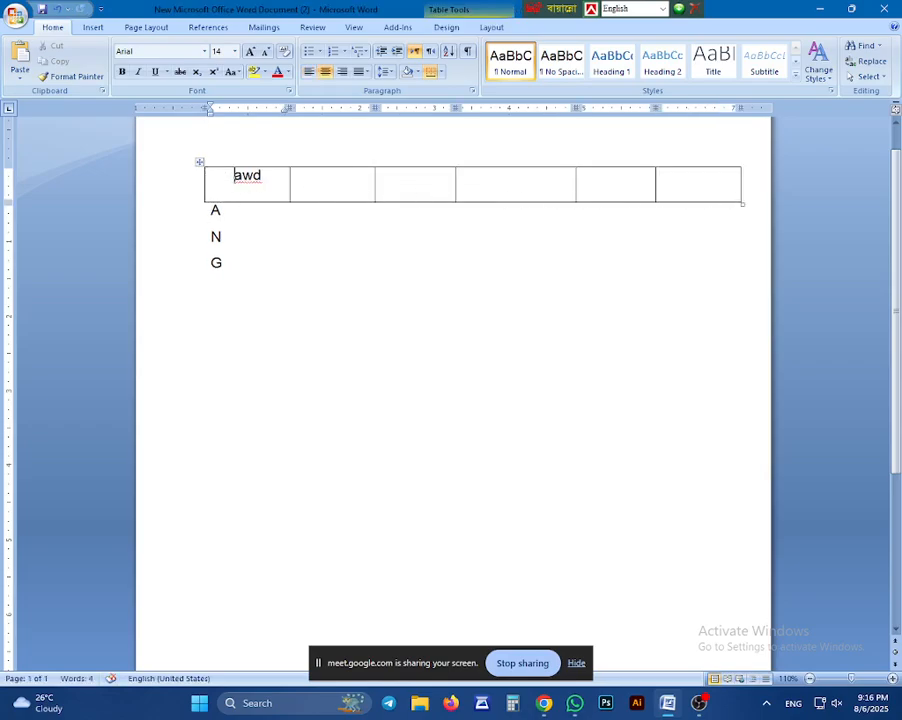
Replace "awd" in the first header cell with "Sl No".
{"action": "left_click", "coordinate": [205, 187]}
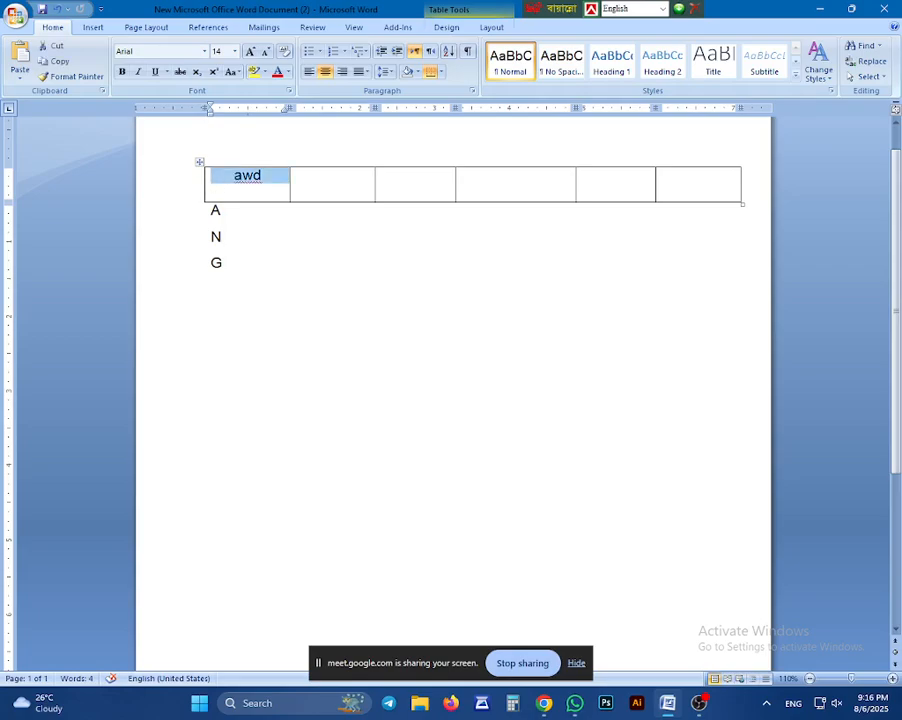
{"action": "type", "text": "Sl "}
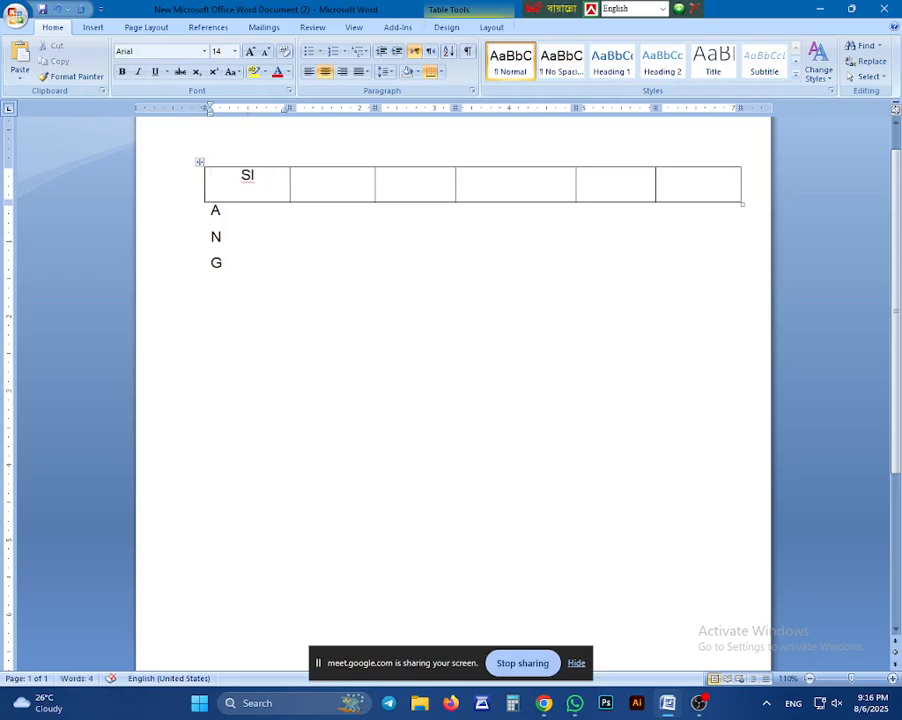
{"action": "type", "text": "No"}
{"action": "key", "text": "Tab"}
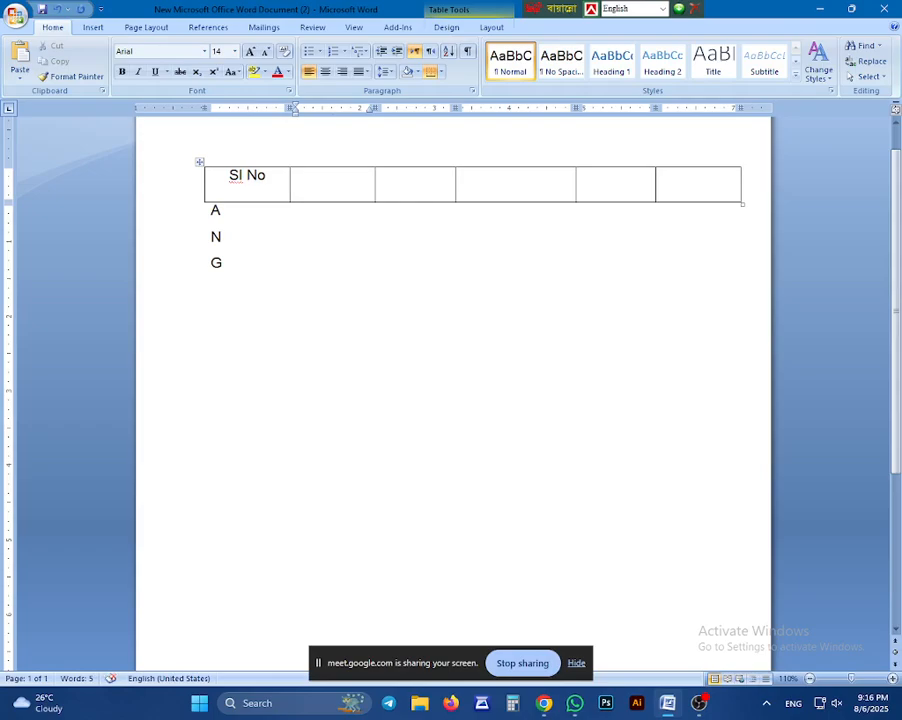
Enter the centred headings "Name" and "Address" in the second and third cells.
{"action": "key", "text": "ctrl+e"}
{"action": "type", "text": "Ma==="}
{"action": "key", "text": "BackSpace"}
{"action": "key", "text": "BackSpace"}
{"action": "key", "text": "BackSpace"}
{"action": "key", "text": "BackSpace"}
{"action": "key", "text": "BackSpace"}
{"action": "type", "text": "Name"}
{"action": "key", "text": "Tab"}
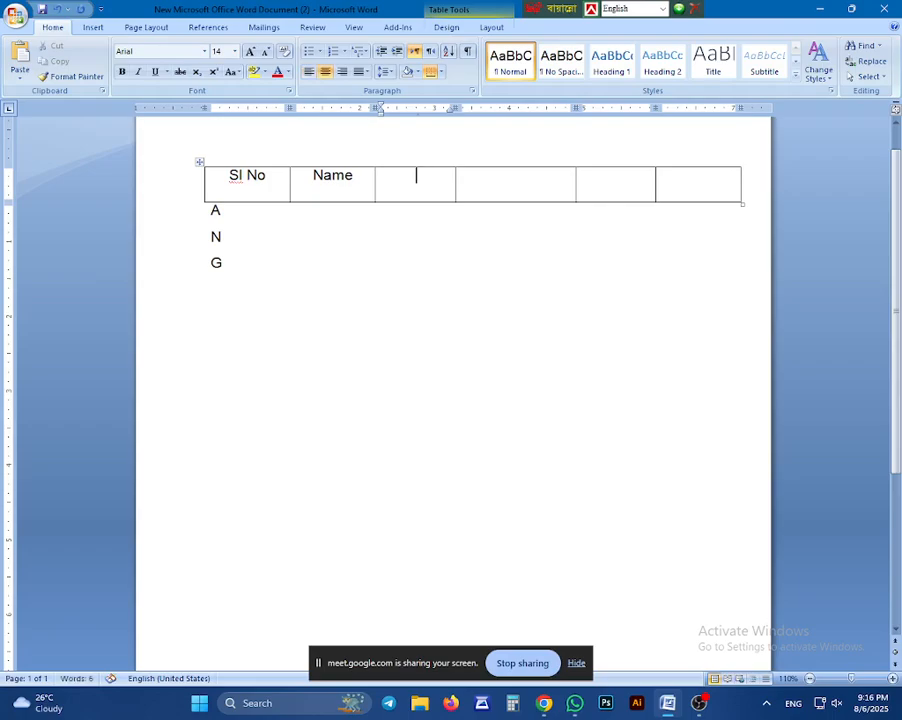
{"action": "type", "text": "Address"}
{"action": "key", "text": "Tab"}
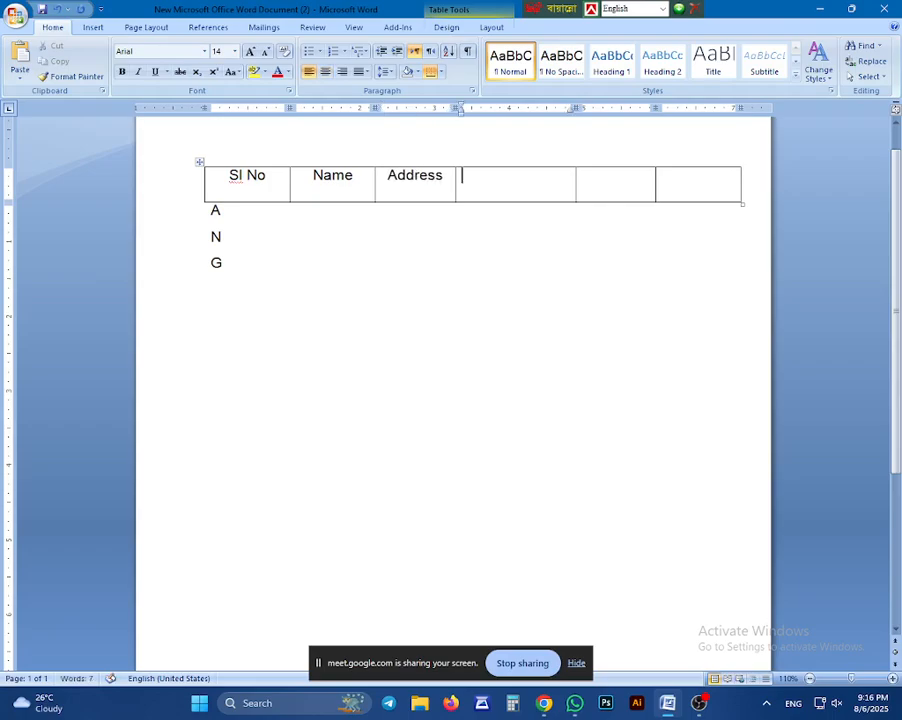
Enter the centred heading "Mobile" in the fourth cell.
{"action": "key", "text": "ctrl+e"}
{"action": "type", "text": "N"}
{"action": "key", "text": "BackSpace"}
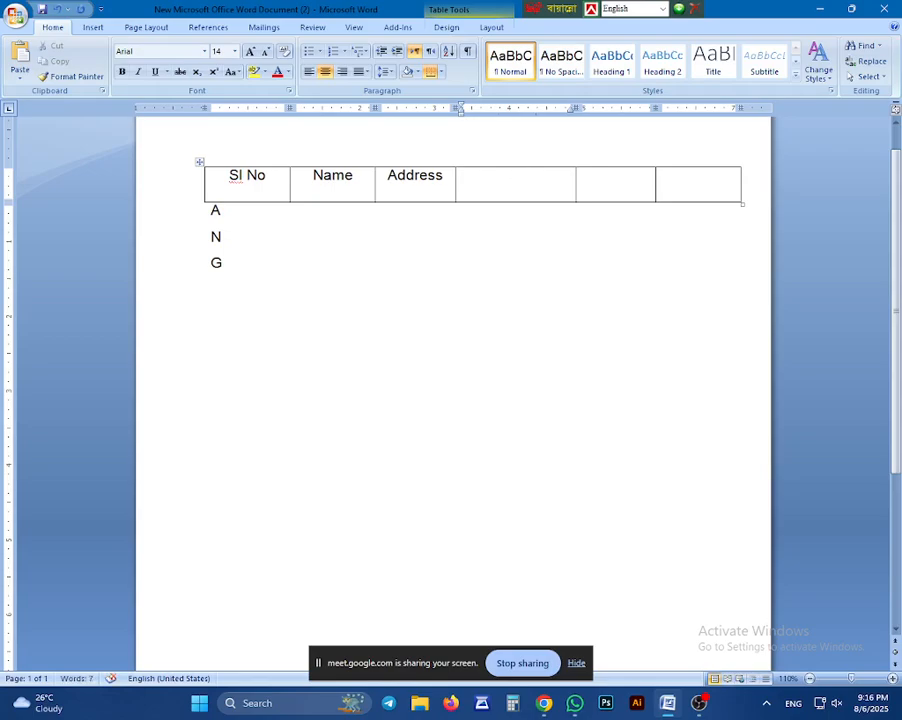
{"action": "type", "text": "Mobiler="}
{"action": "key", "text": "BackSpace"}
{"action": "key", "text": "BackSpace"}
{"action": "key", "text": "Tab"}
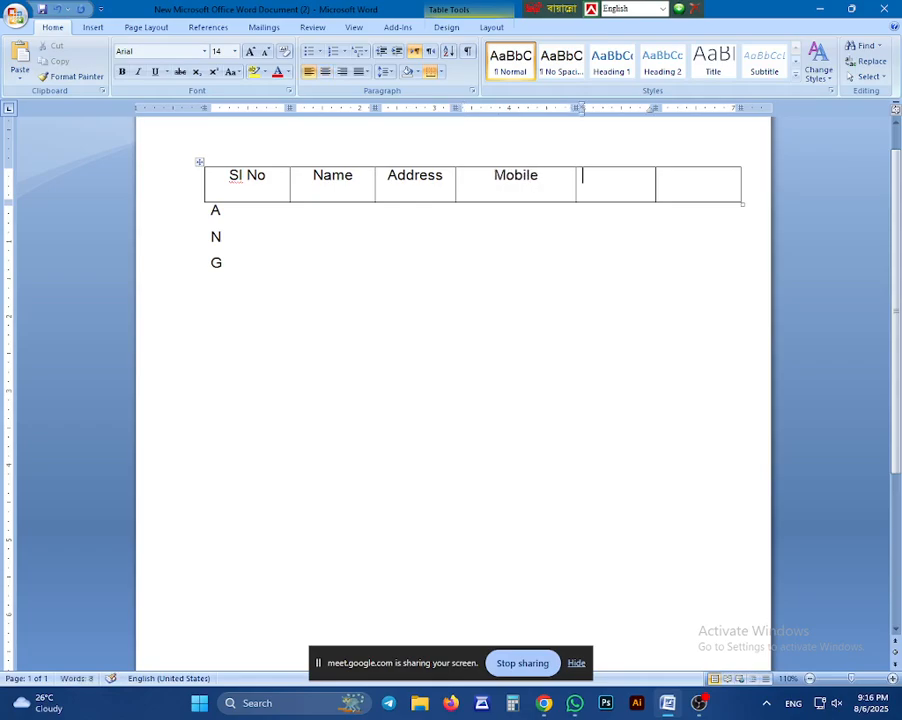
Enter the centred headings "E-mail" and "Comments" in the last two cells and add an empty row below the header.
{"action": "key", "text": "ctrl+e"}
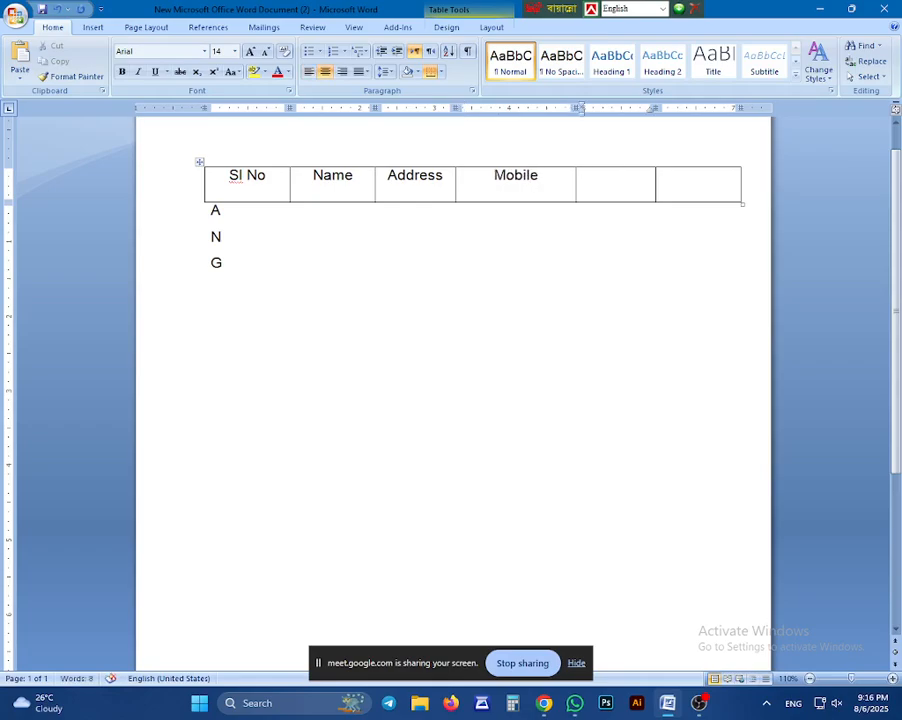
{"action": "type", "text": "E-mail"}
{"action": "key", "text": "Tab"}
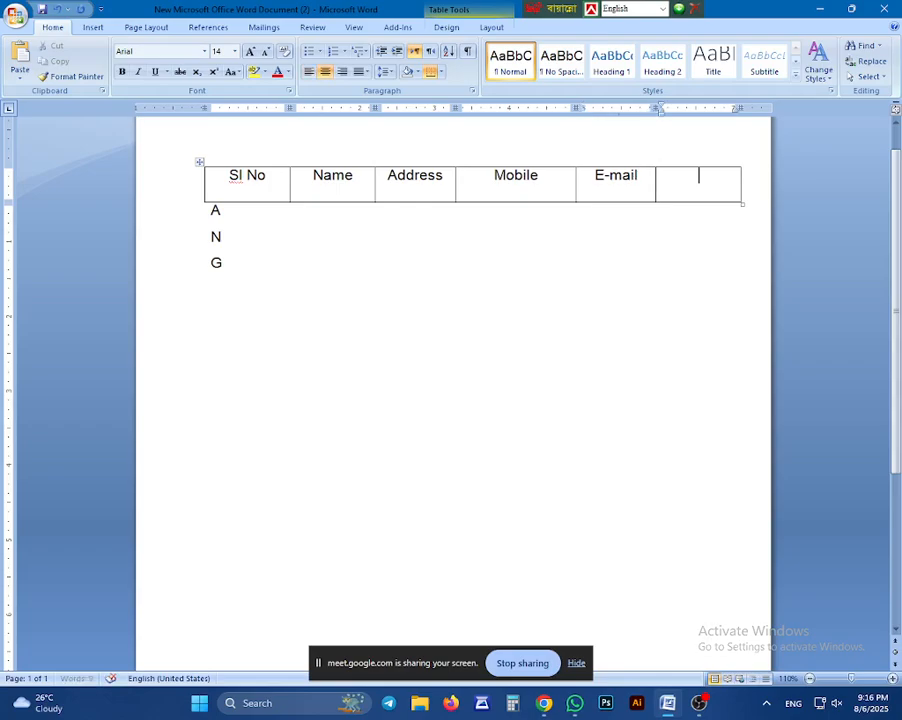
{"action": "type", "text": "Comments"}
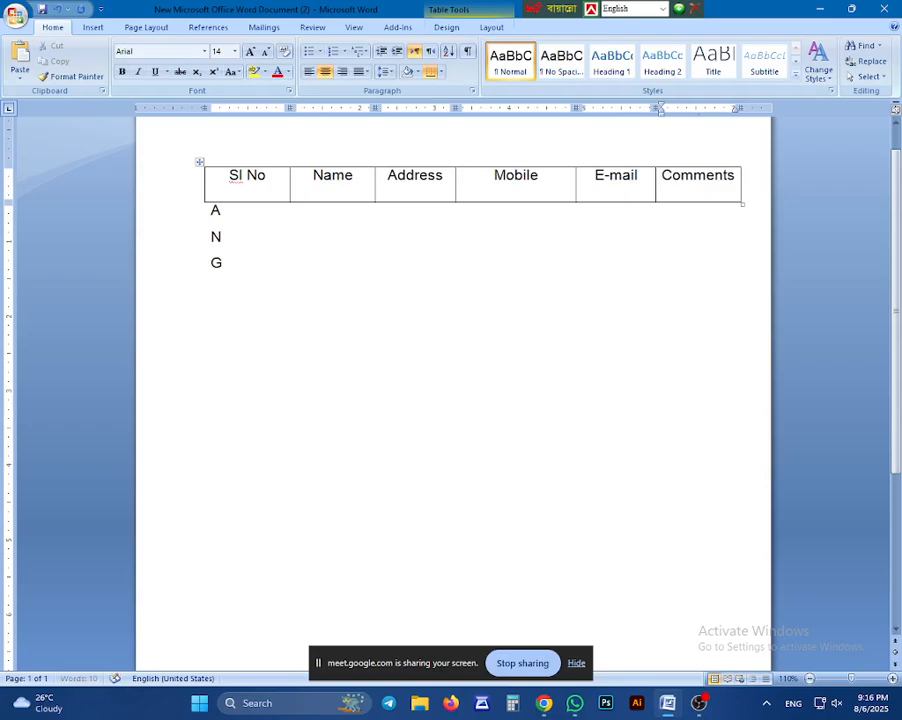
{"action": "key", "text": "Tab"}
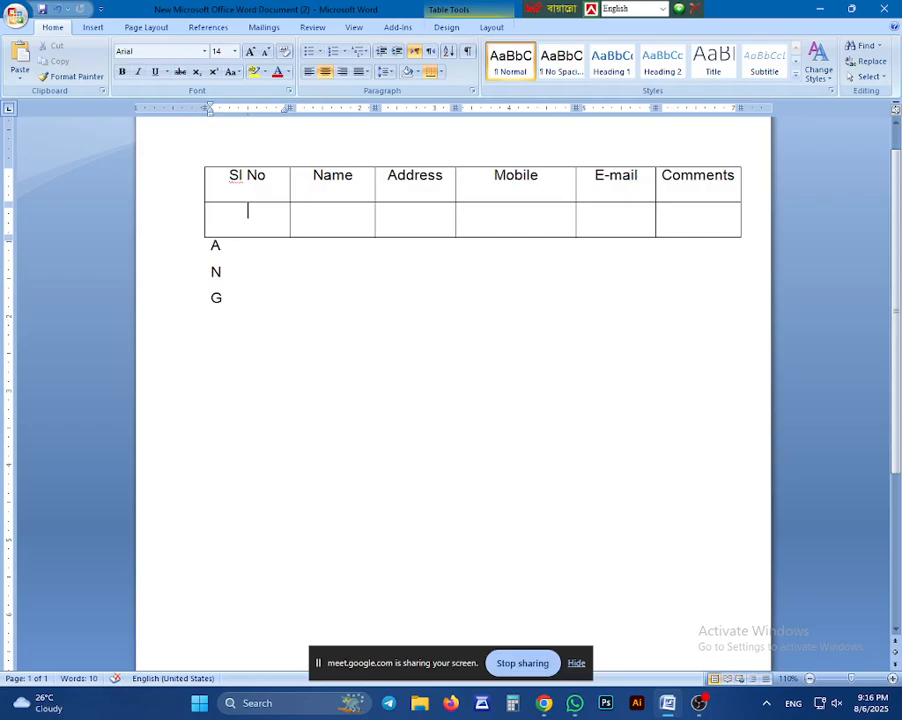
{"action": "left_click_drag", "start_coordinate": [258, 175], "coordinate": [334, 176]}
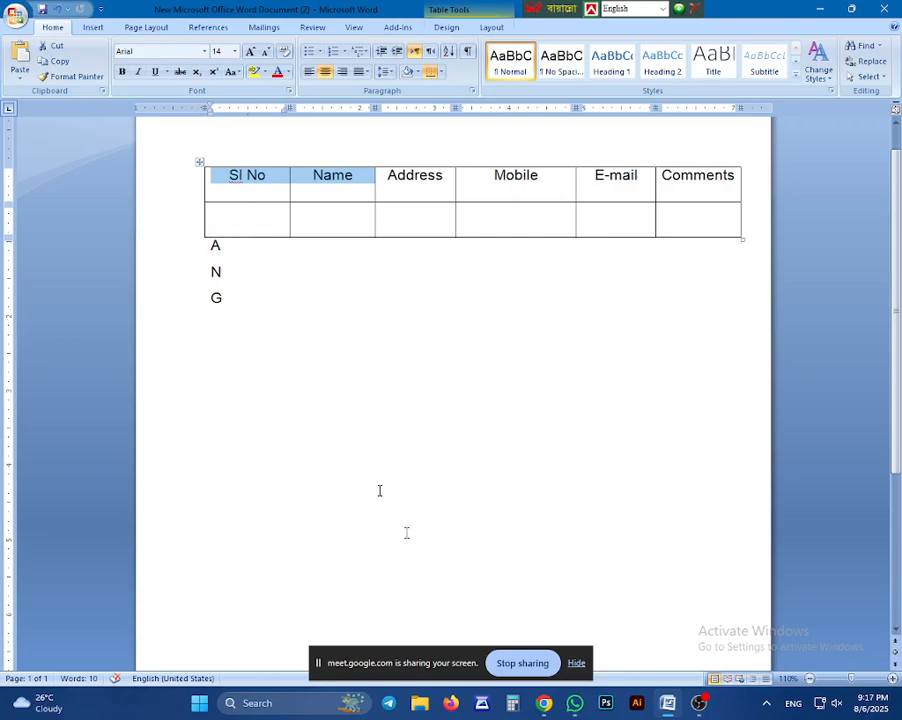
{"action": "left_click", "coordinate": [224, 298]}
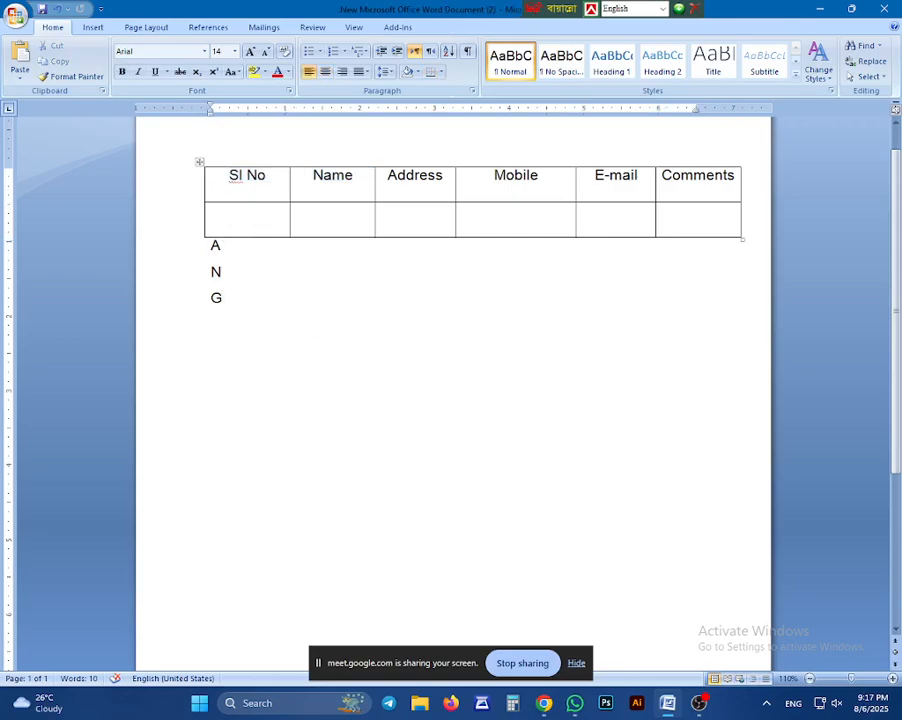
{"action": "left_click_drag", "start_coordinate": [230, 175], "coordinate": [720, 178]}
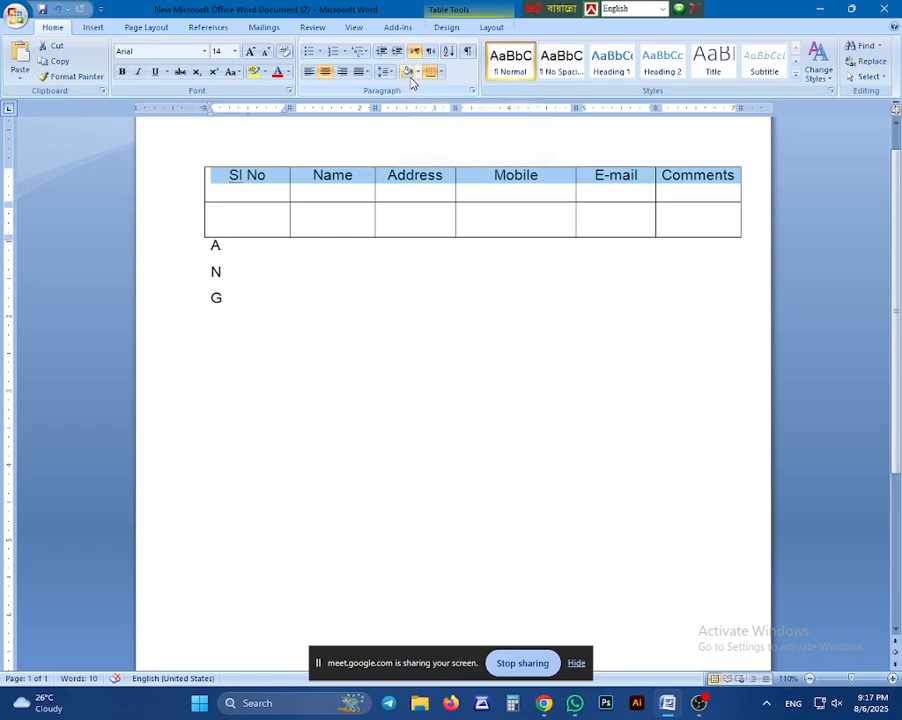
{"action": "left_click", "coordinate": [214, 354]}
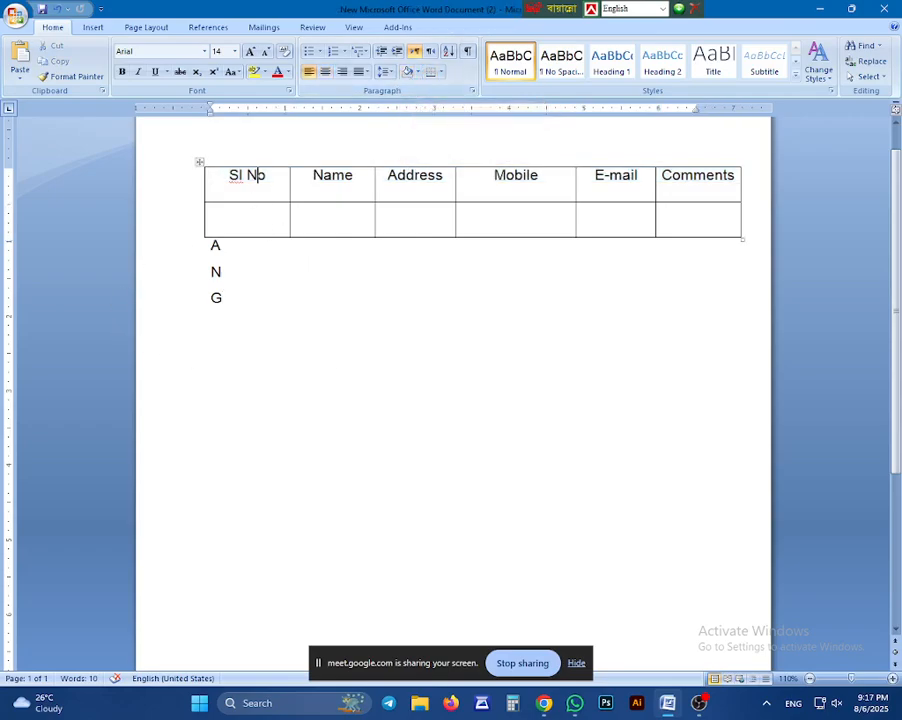
Shade the whole header row, from "Sl No" to "Comments", dark orange.
{"action": "left_click_drag", "start_coordinate": [254, 174], "coordinate": [700, 180]}
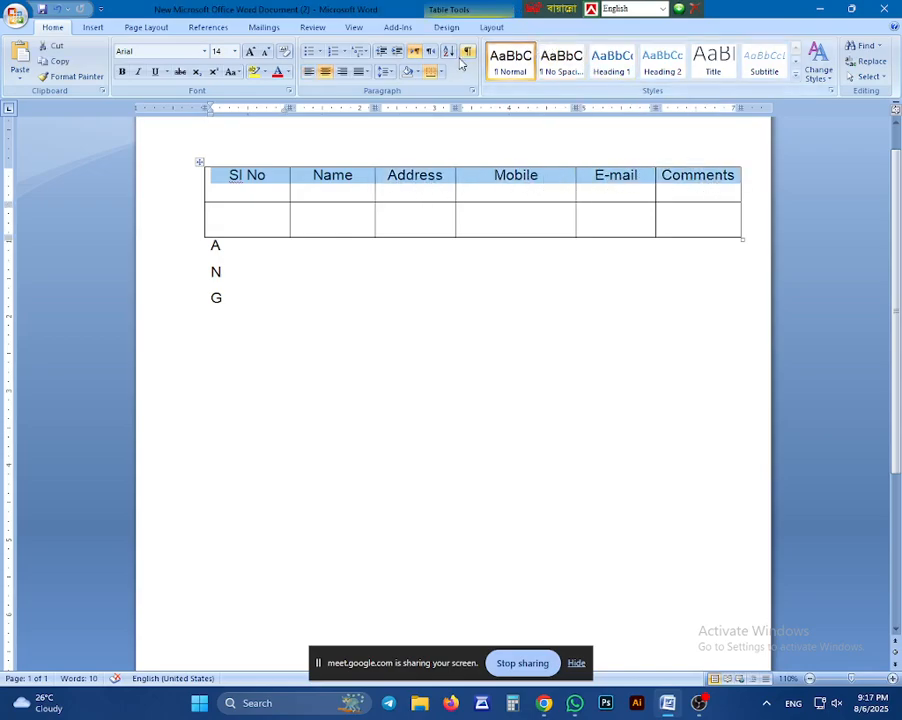
{"action": "left_click", "coordinate": [417, 72]}
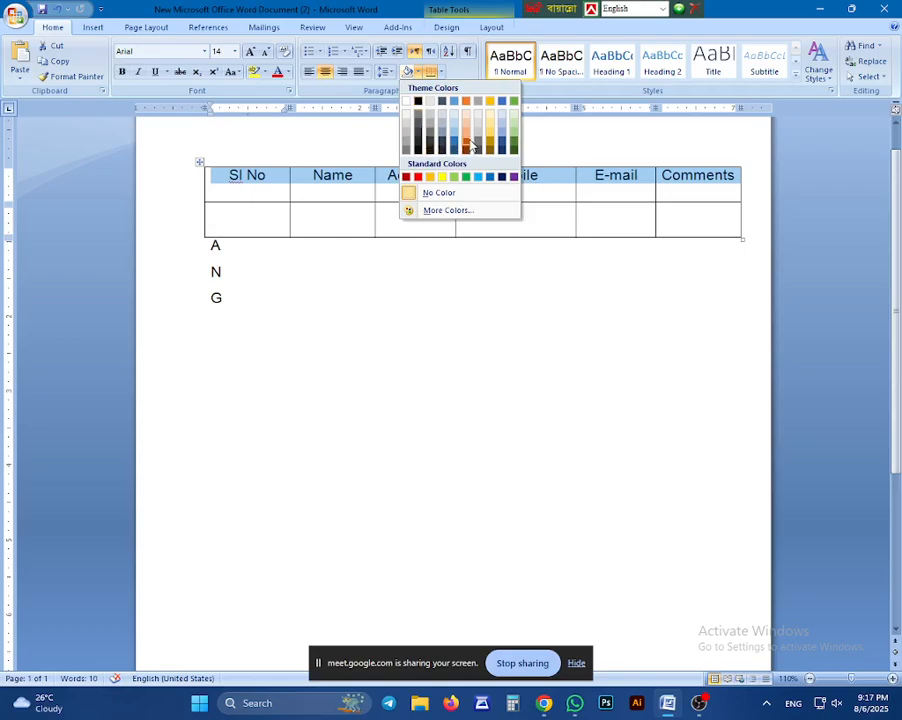
{"action": "left_click", "coordinate": [474, 147]}
{"action": "left_click", "coordinate": [384, 290]}
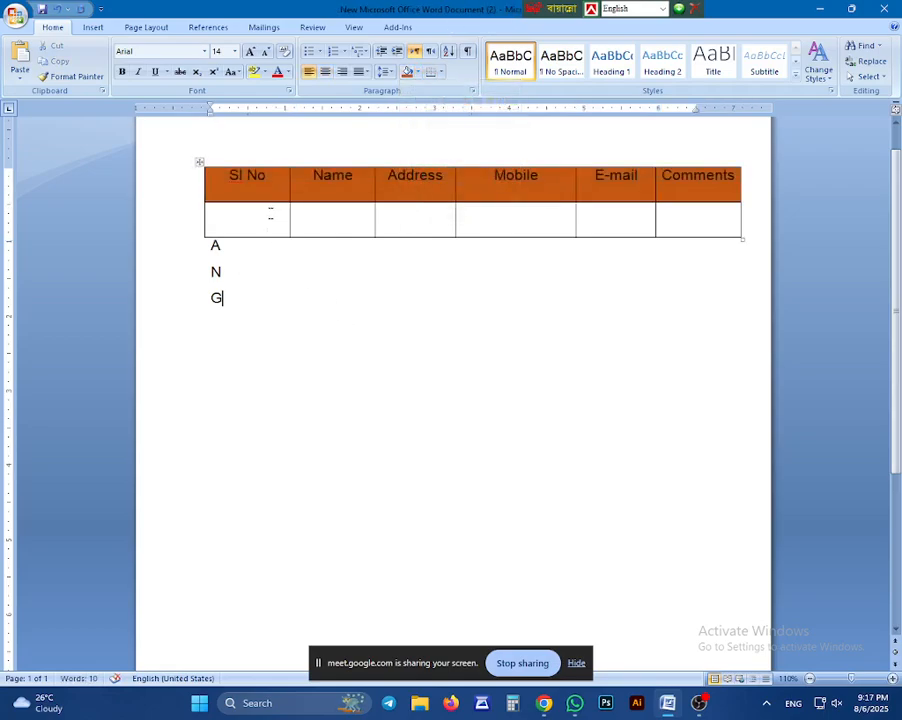
Set the text colour of all header row headings, from "Sl No" to "Comments", to white.
{"action": "left_click_drag", "start_coordinate": [232, 175], "coordinate": [700, 178]}
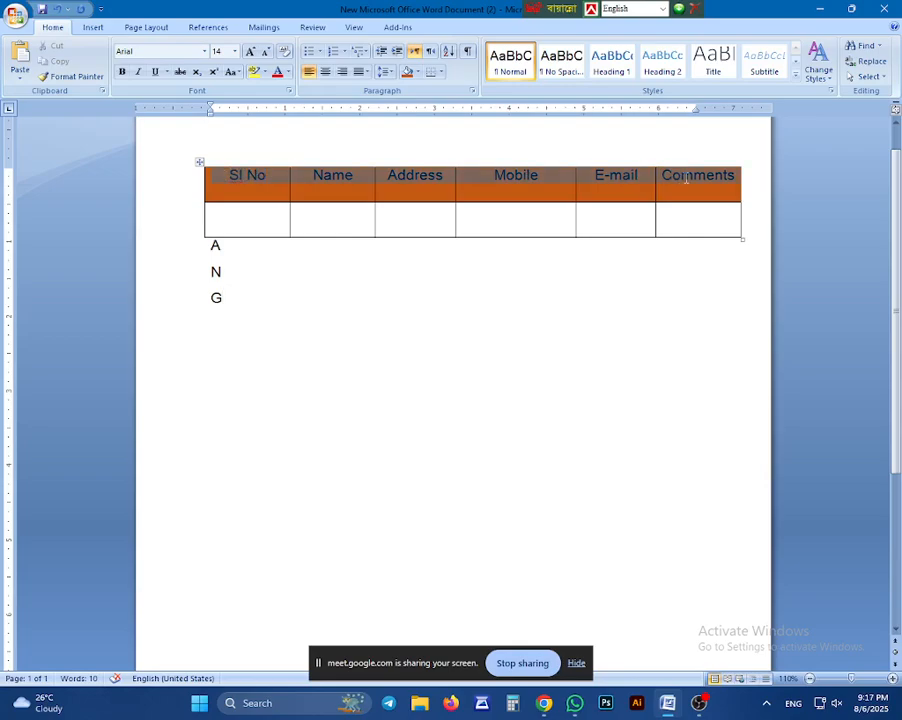
{"action": "left_click", "coordinate": [290, 75]}
{"action": "left_click", "coordinate": [276, 116]}
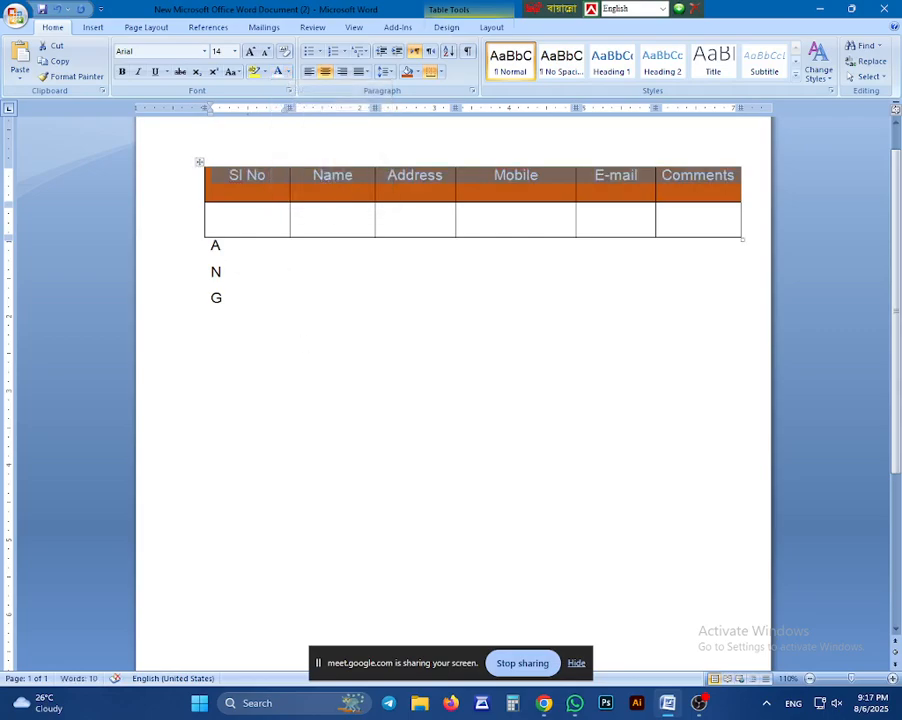
{"action": "left_click", "coordinate": [224, 298]}
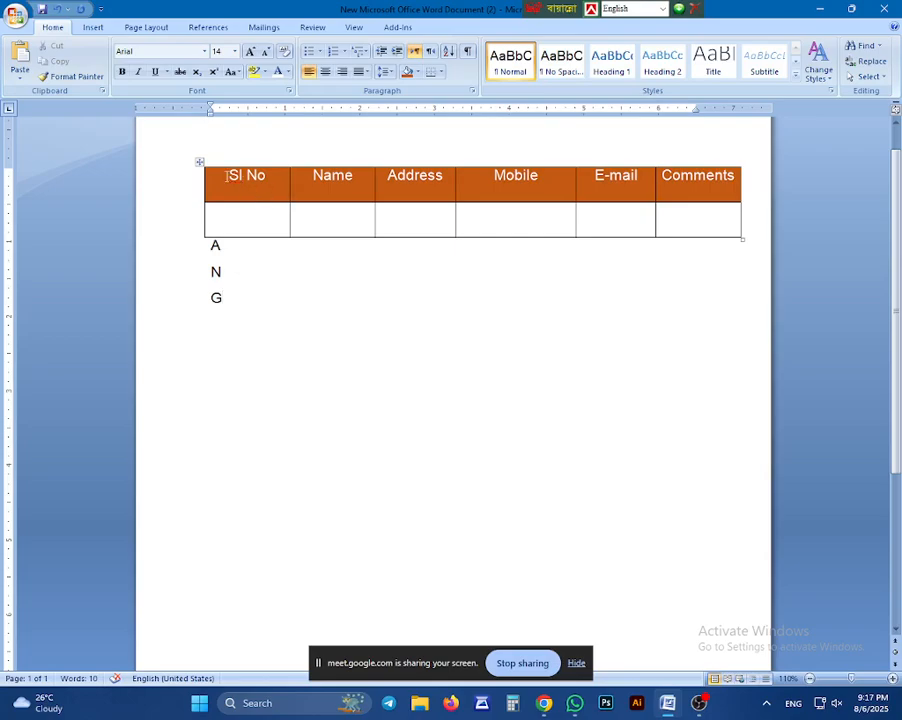
Shade the whole header row, from "Sl No" to "Comments", black.
{"action": "left_click_drag", "start_coordinate": [231, 176], "coordinate": [745, 178]}
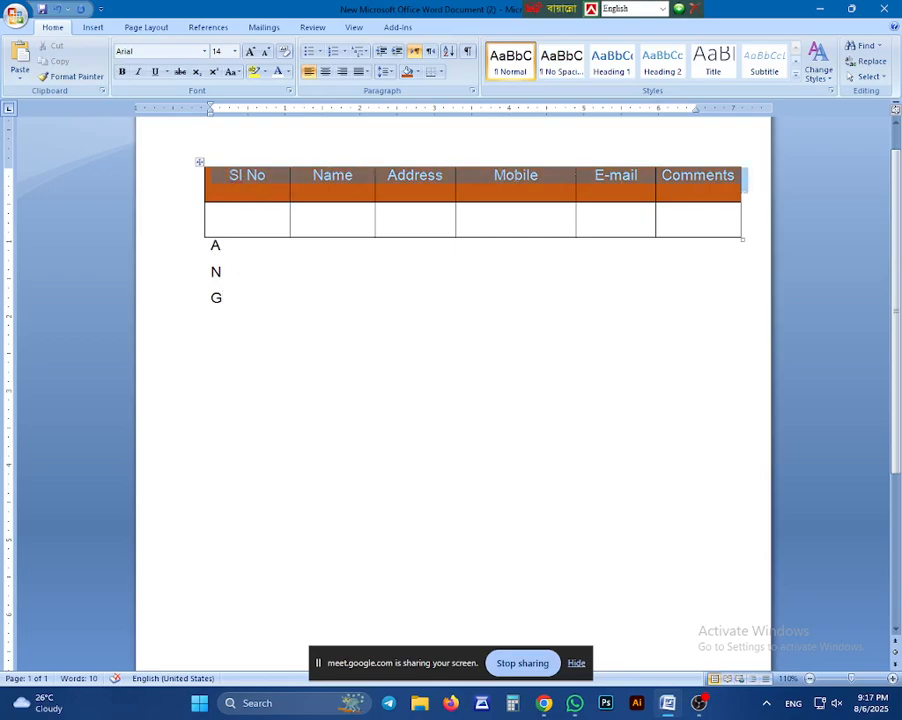
{"action": "left_click", "coordinate": [420, 73]}
{"action": "left_click", "coordinate": [415, 105]}
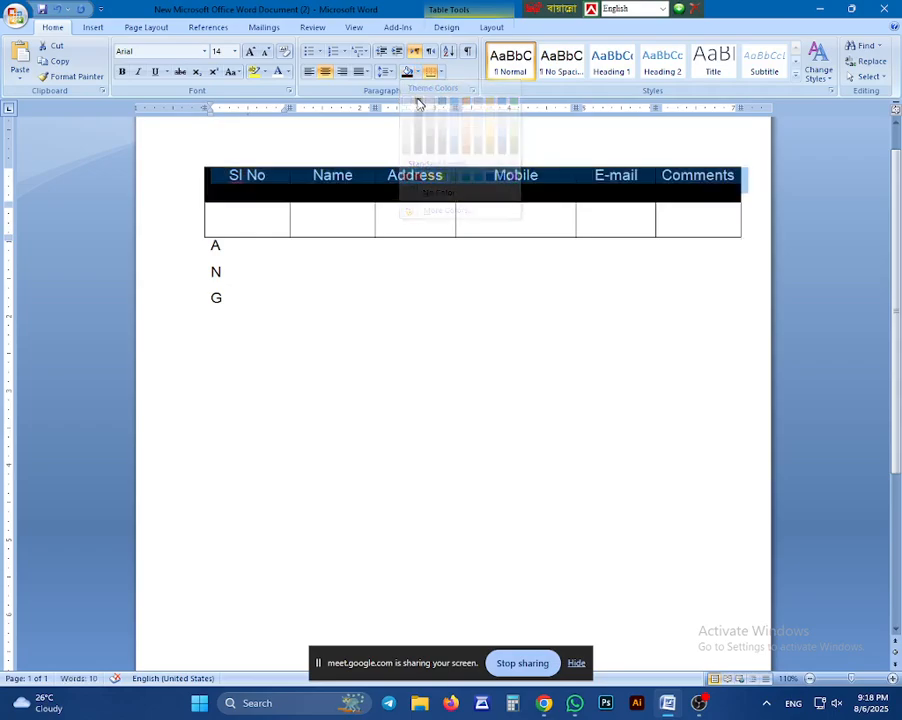
{"action": "left_click", "coordinate": [382, 276]}
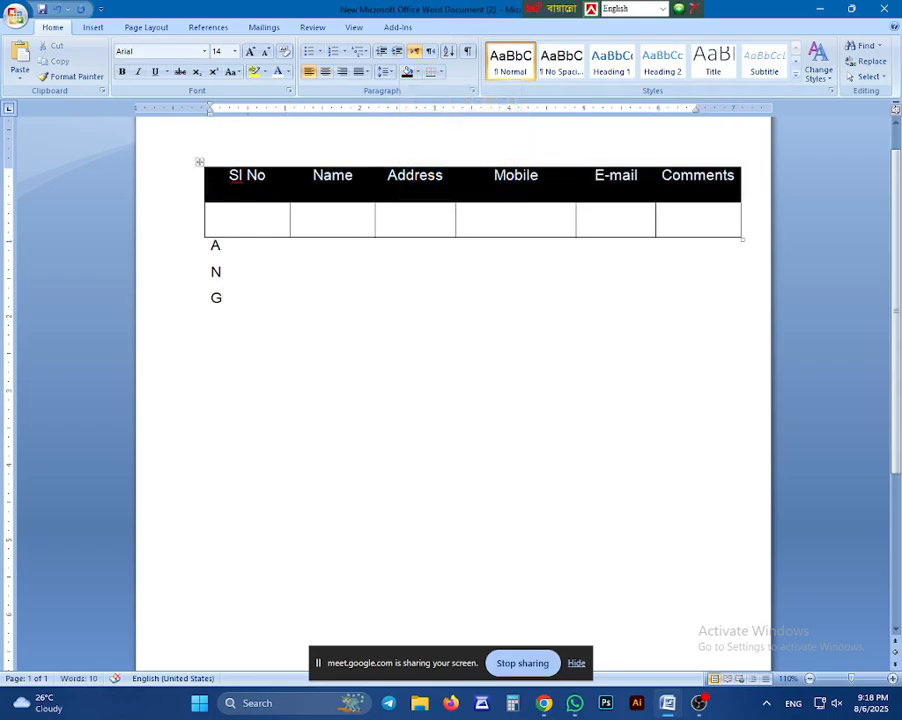
Set the text colour of all headings in the header row to black.
{"action": "left_click_drag", "start_coordinate": [228, 178], "coordinate": [696, 190]}
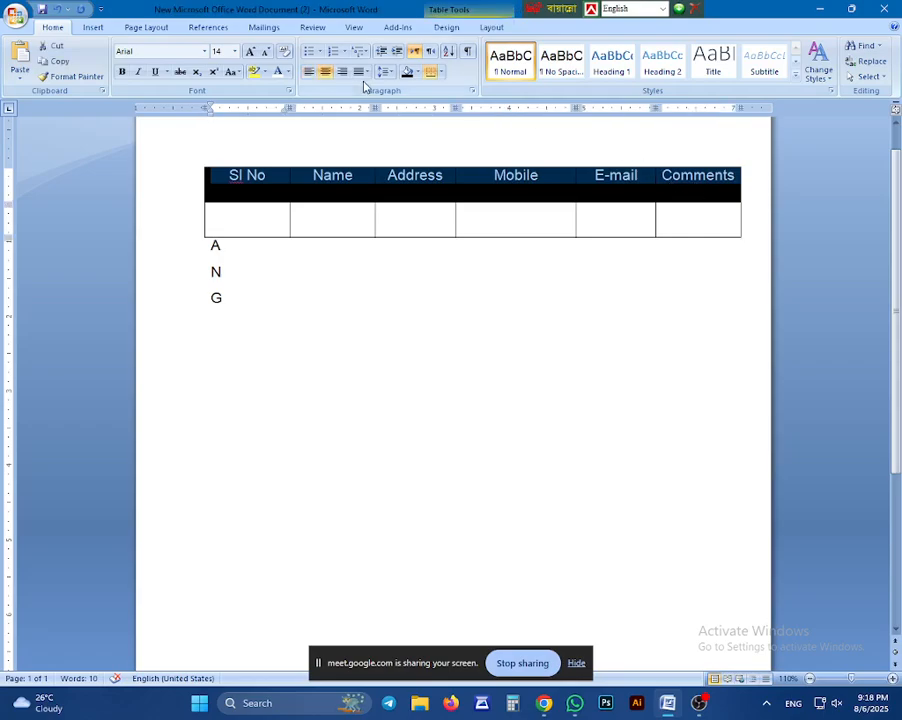
{"action": "left_click", "coordinate": [288, 72]}
{"action": "left_click", "coordinate": [321, 283]}
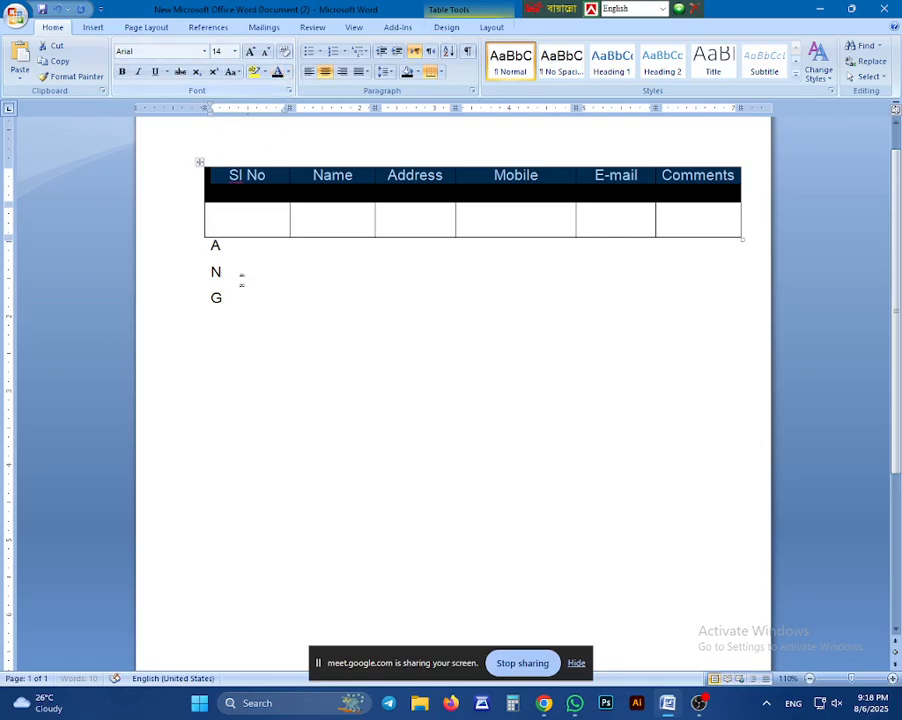
{"action": "left_click", "coordinate": [245, 298]}
{"action": "left_click_drag", "start_coordinate": [222, 186], "coordinate": [693, 187]}
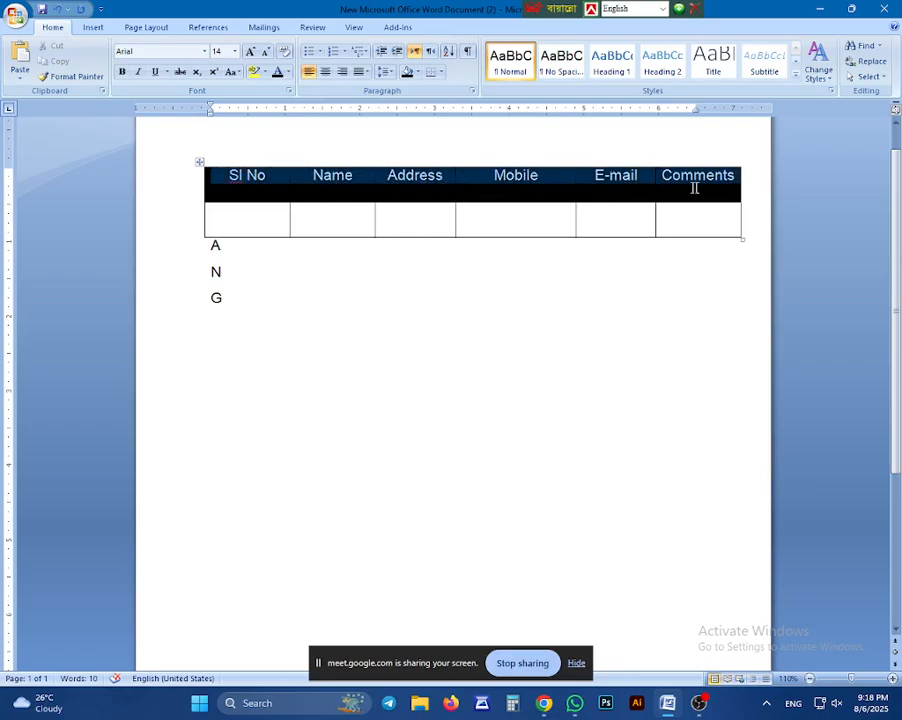
{"action": "left_click", "coordinate": [287, 72]}
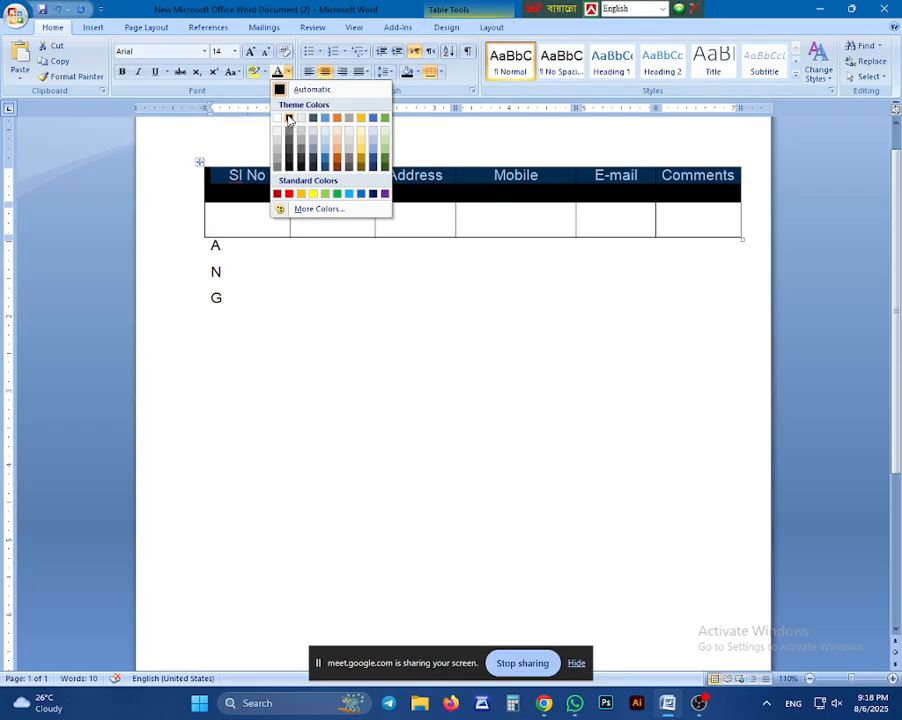
{"action": "left_click", "coordinate": [288, 117]}
{"action": "key", "text": "ctrl+End"}
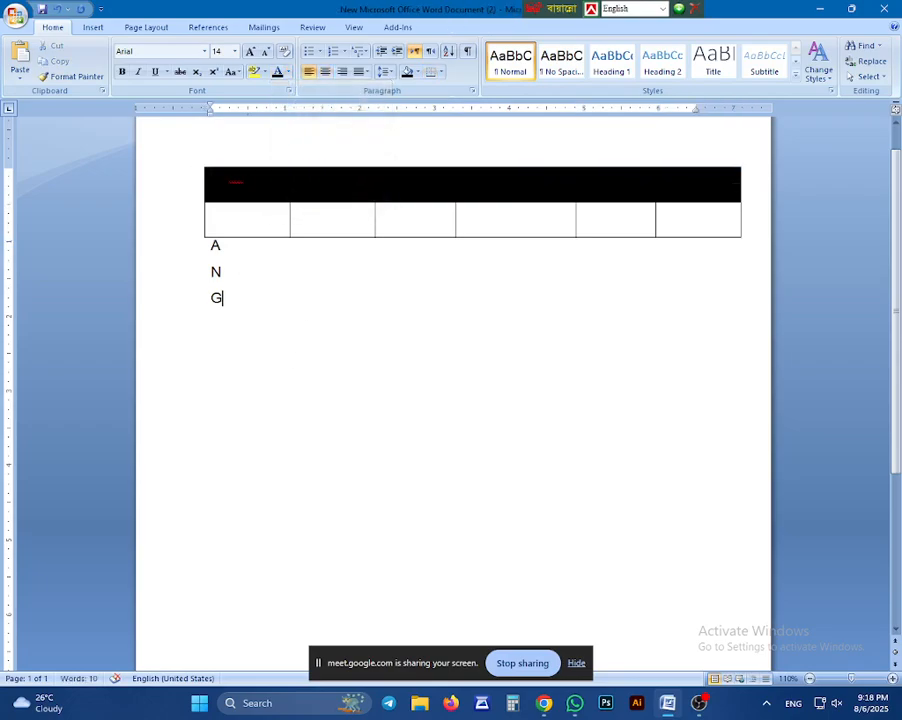
Set the text colour of all headings in the header row to the standard red.
{"action": "left_click_drag", "start_coordinate": [215, 180], "coordinate": [519, 126]}
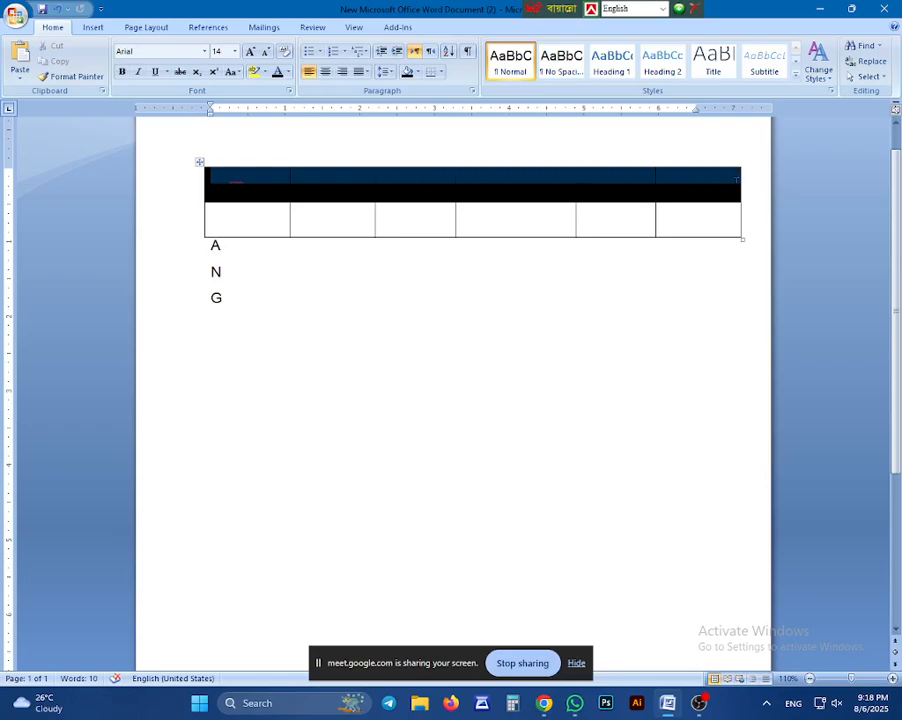
{"action": "left_click", "coordinate": [292, 73]}
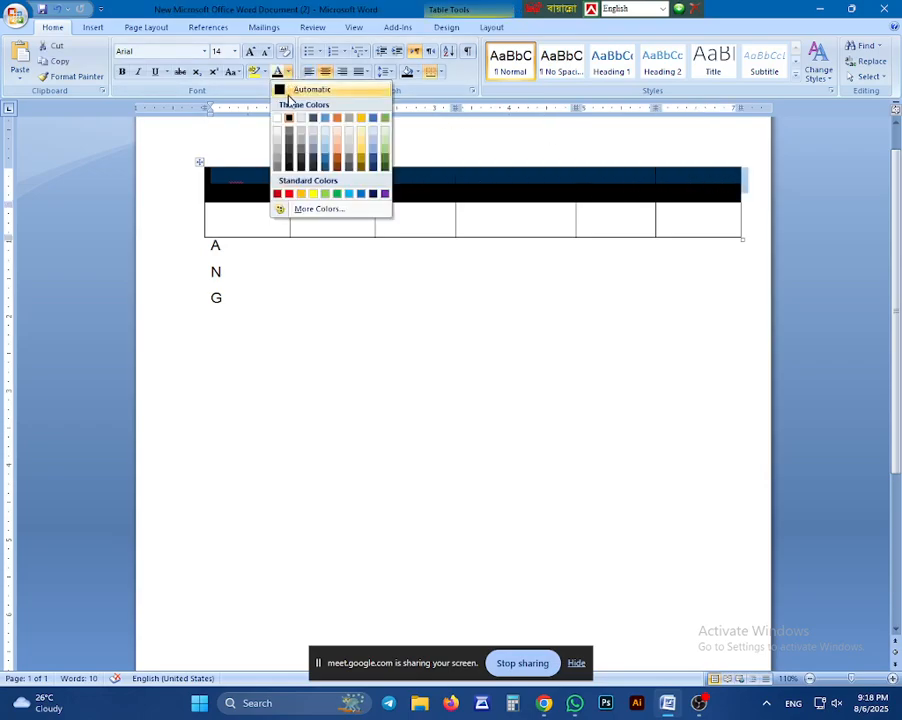
{"action": "left_click", "coordinate": [289, 193]}
{"action": "left_click", "coordinate": [272, 310]}
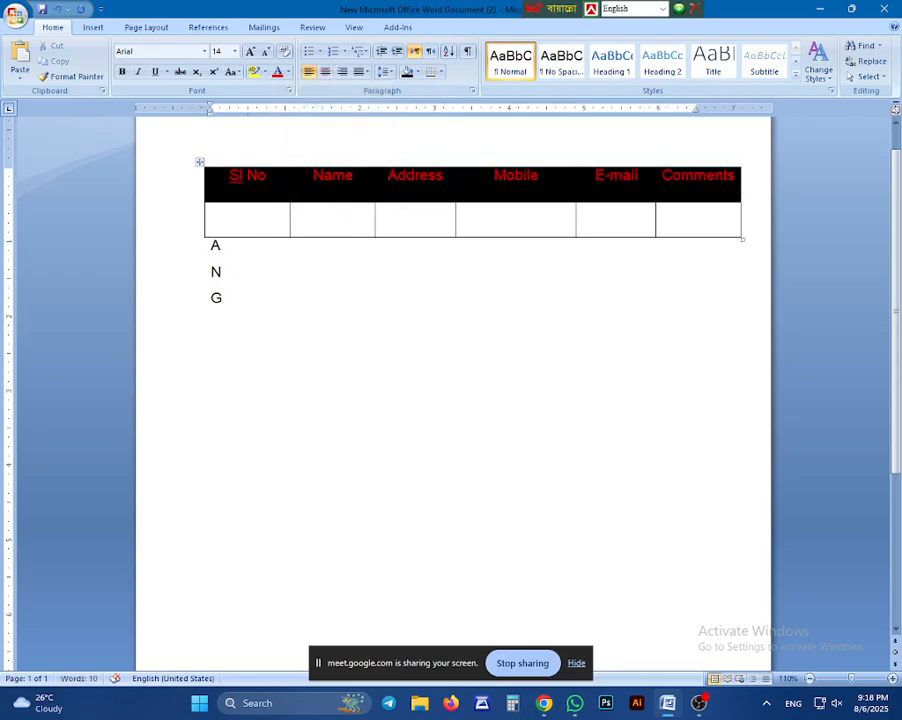
Set the text colour of all header row headings, from "Sl No" to "Comments", to the standard yellow.
{"action": "left_click_drag", "start_coordinate": [230, 176], "coordinate": [725, 185]}
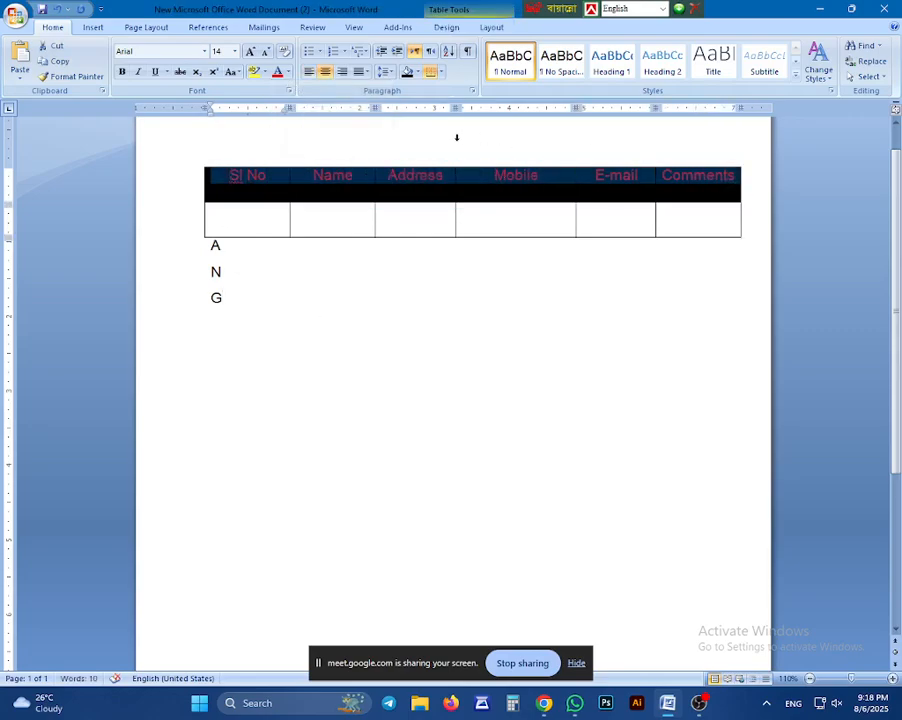
{"action": "left_click", "coordinate": [288, 72]}
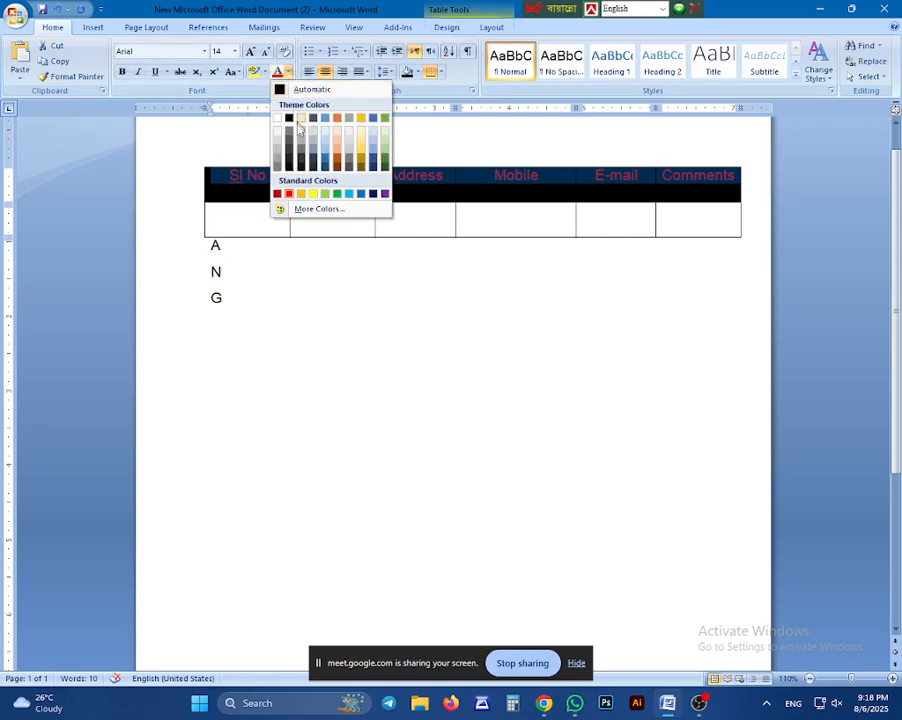
{"action": "left_click", "coordinate": [313, 194]}
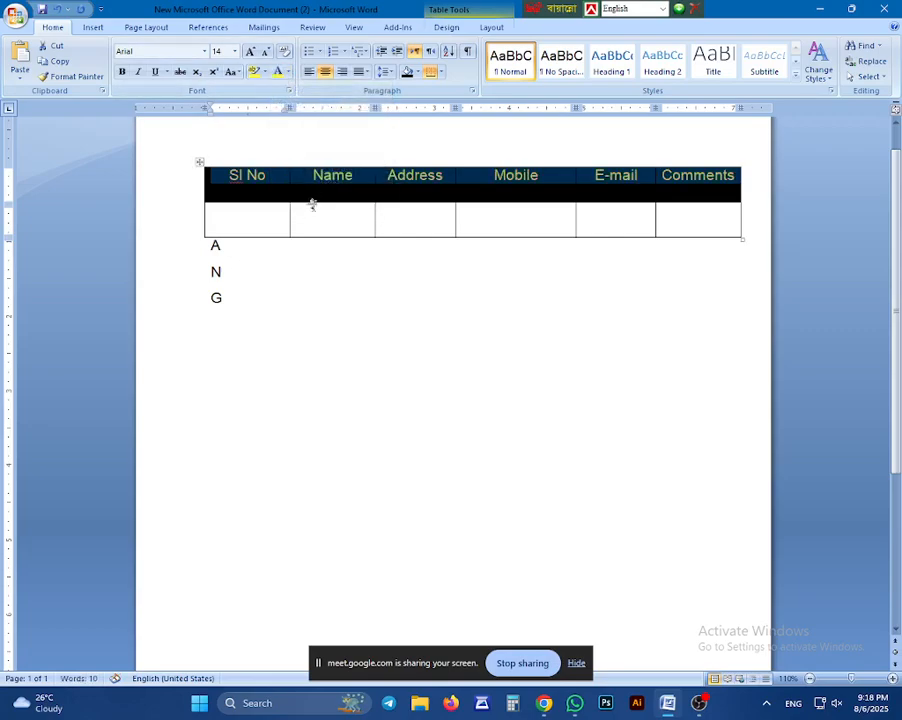
{"action": "left_click", "coordinate": [310, 246]}
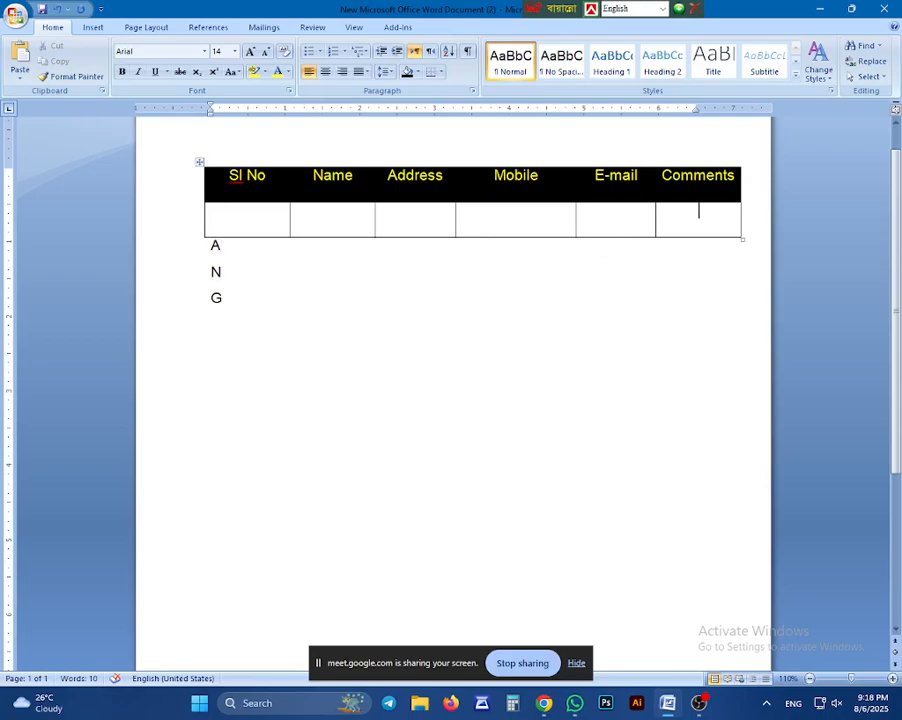
Remove all borders from the whole table with the No Border option.
{"action": "left_click", "coordinate": [252, 212]}
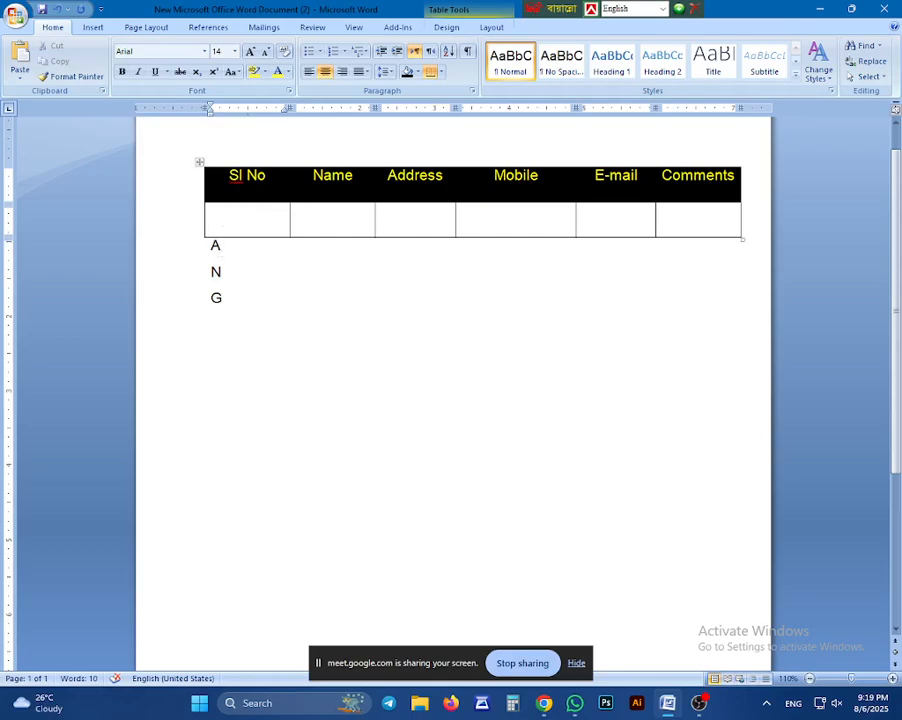
{"action": "left_click", "coordinate": [208, 402]}
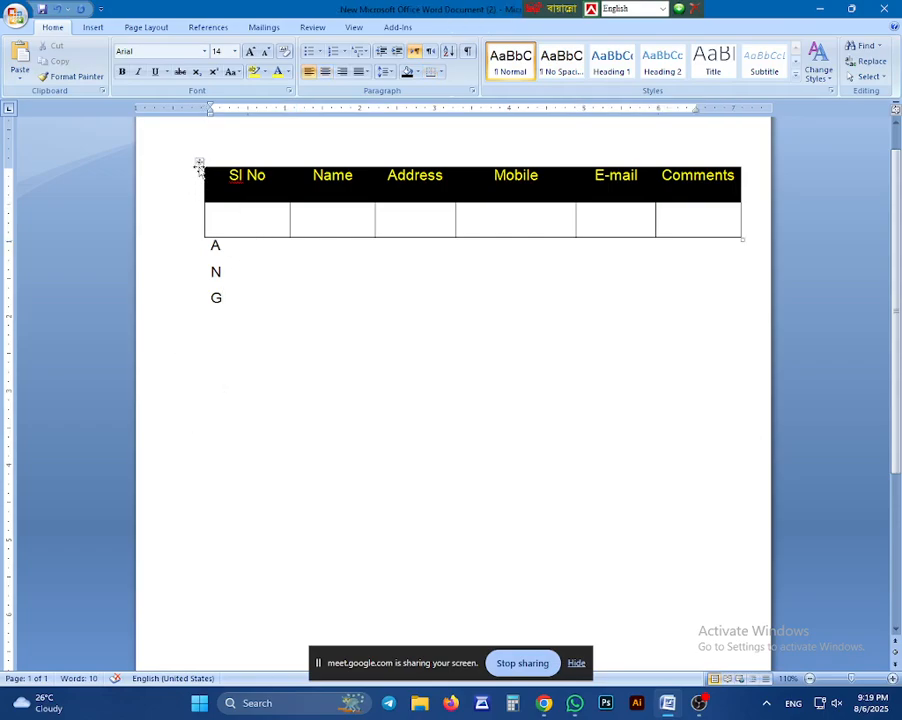
{"action": "left_click", "coordinate": [199, 164]}
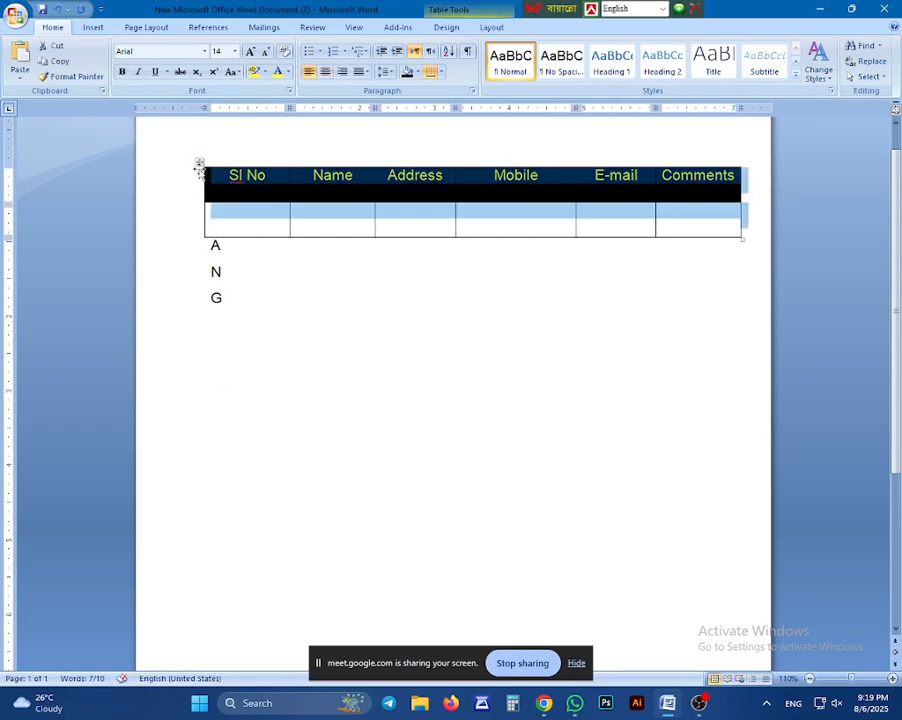
{"action": "left_click", "coordinate": [441, 75]}
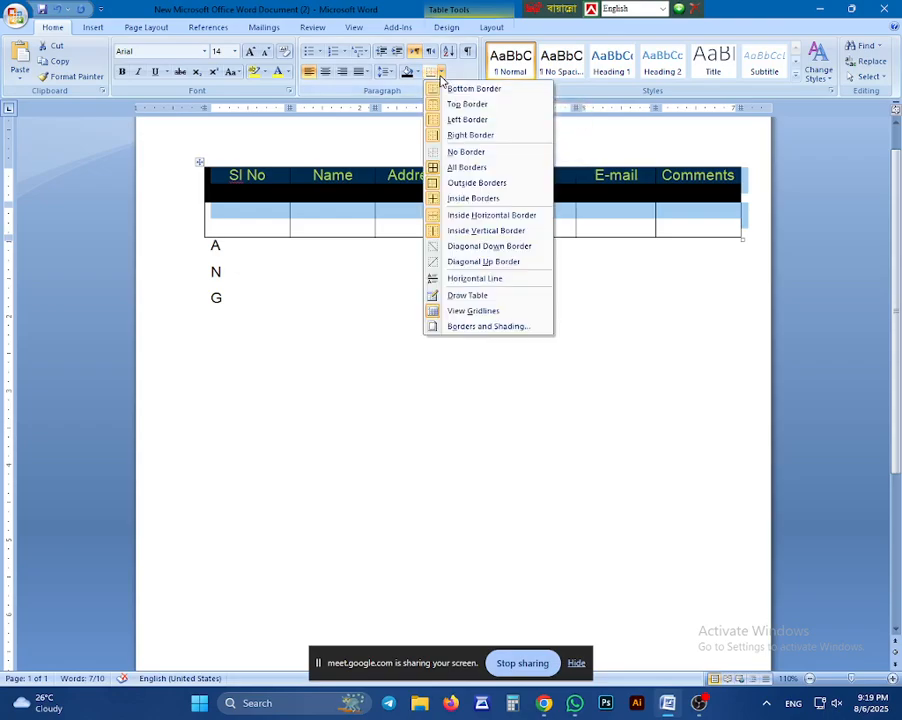
{"action": "left_click", "coordinate": [466, 152]}
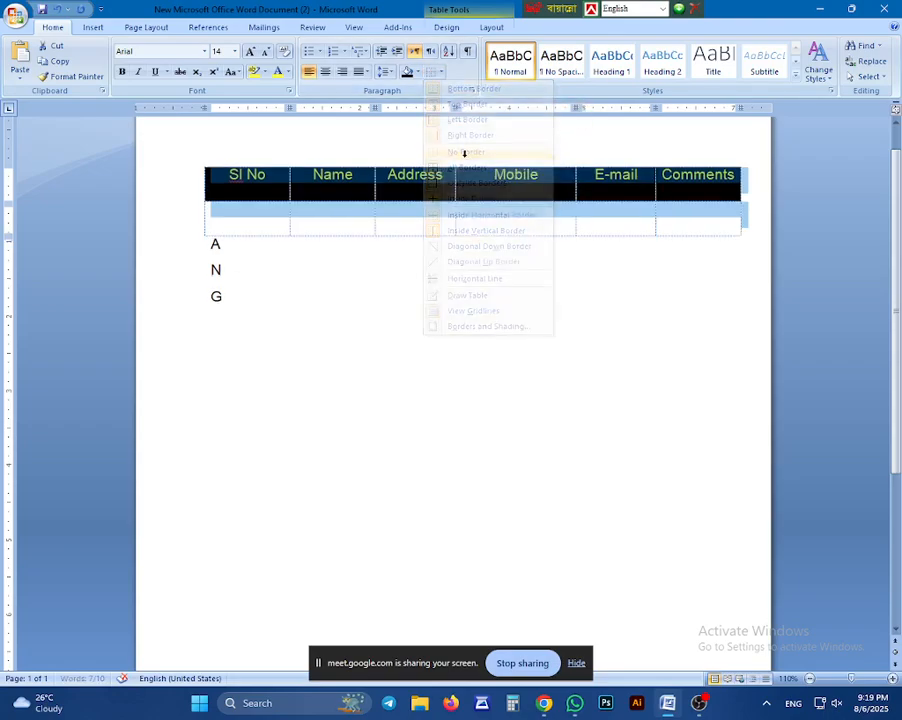
{"action": "left_click", "coordinate": [222, 297]}
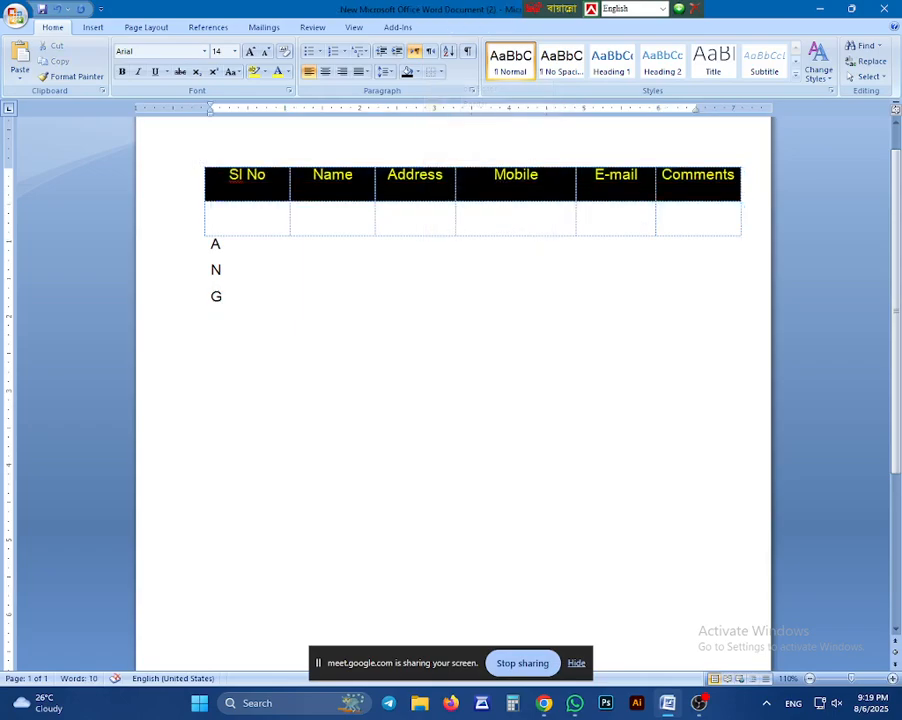
Preview the borderless table in Full Screen Reading view and close the Research pane on returning to Print Layout.
{"action": "left_click", "coordinate": [358, 29]}
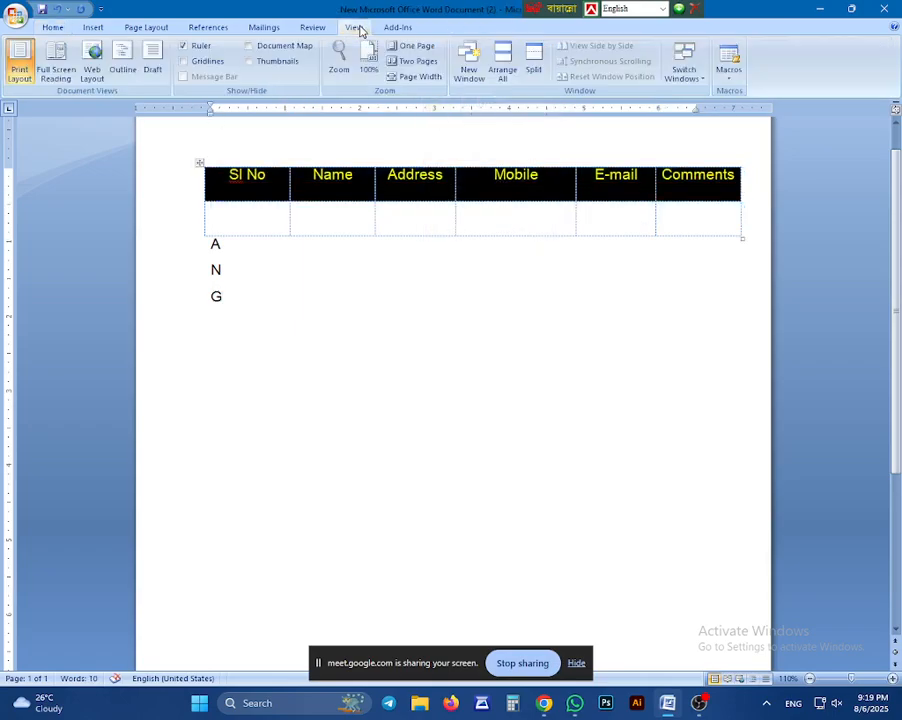
{"action": "left_click", "coordinate": [57, 62]}
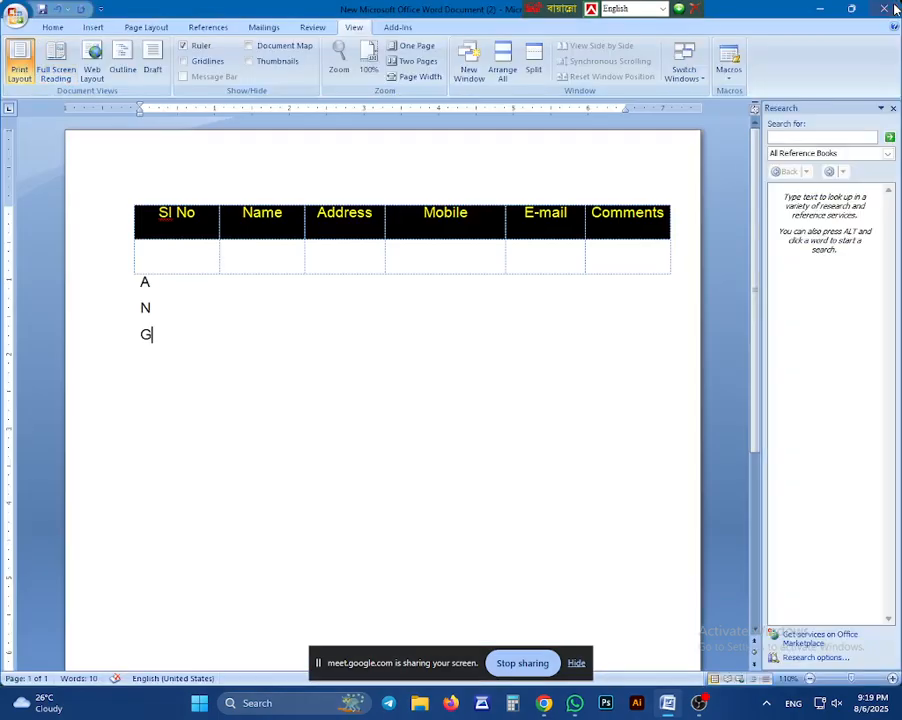
{"action": "left_click", "coordinate": [887, 7]}
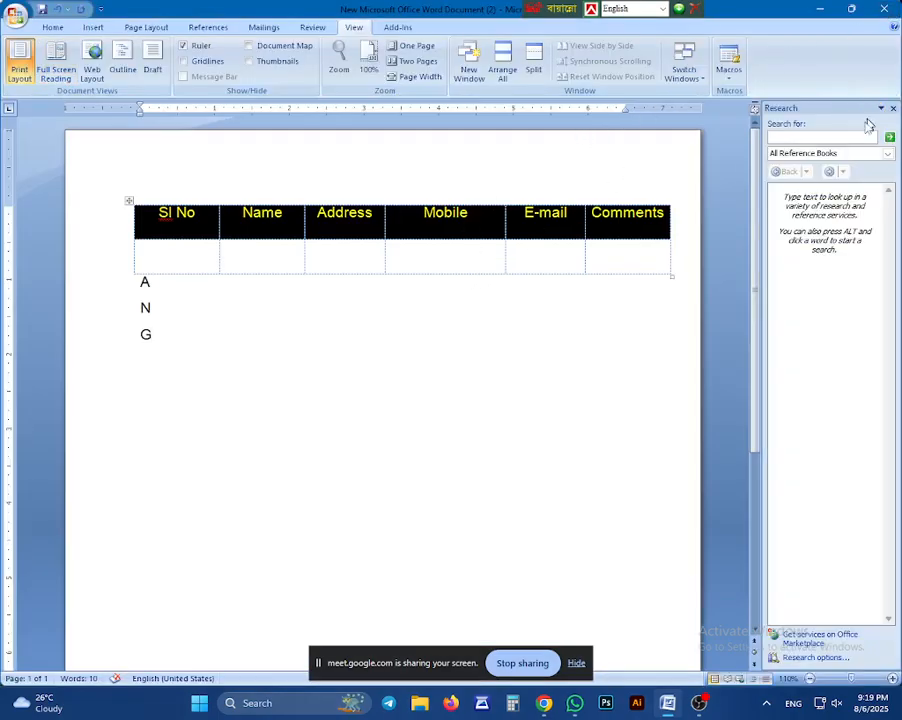
{"action": "left_click", "coordinate": [893, 108]}
{"action": "left_click", "coordinate": [656, 281]}
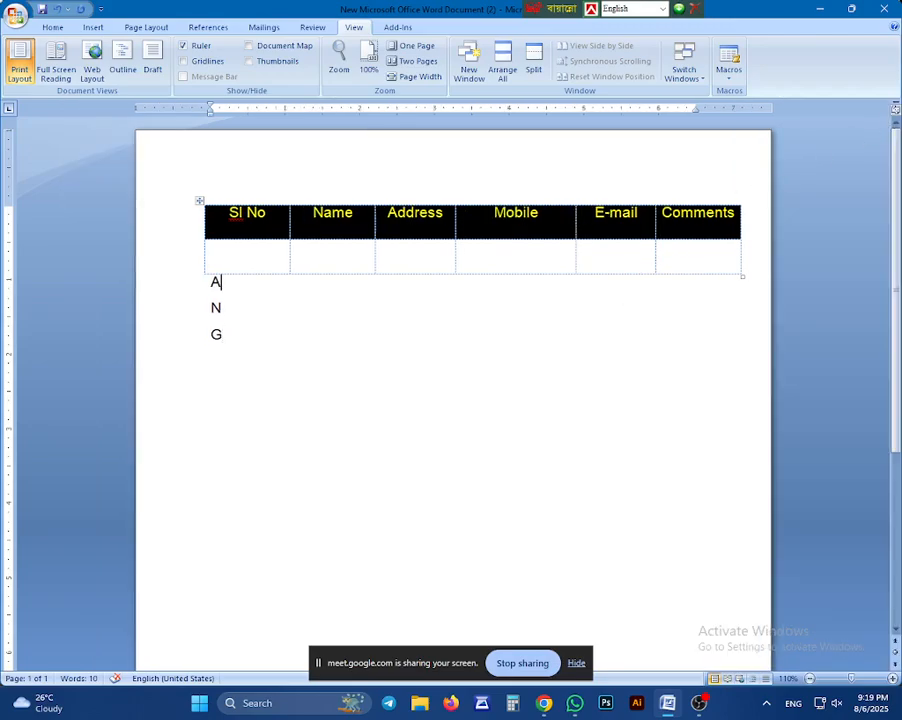
{"action": "left_click", "coordinate": [692, 273]}
{"action": "left_click", "coordinate": [662, 307]}
Apply Outside Borders to the whole table.
{"action": "left_click", "coordinate": [199, 201]}
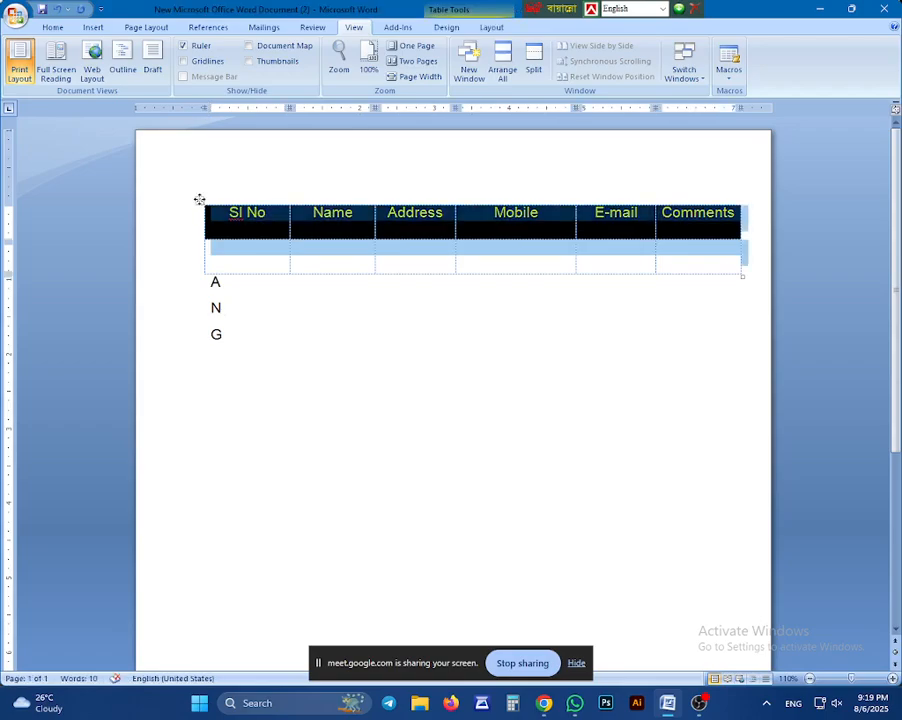
{"action": "left_click", "coordinate": [92, 27]}
{"action": "left_click", "coordinate": [52, 27]}
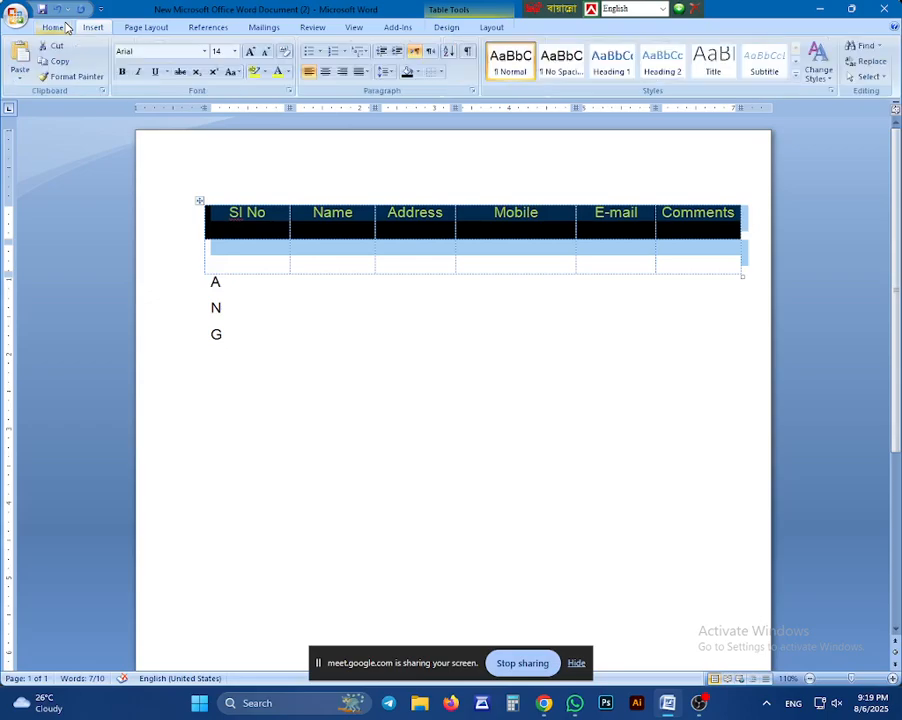
{"action": "left_click", "coordinate": [224, 335]}
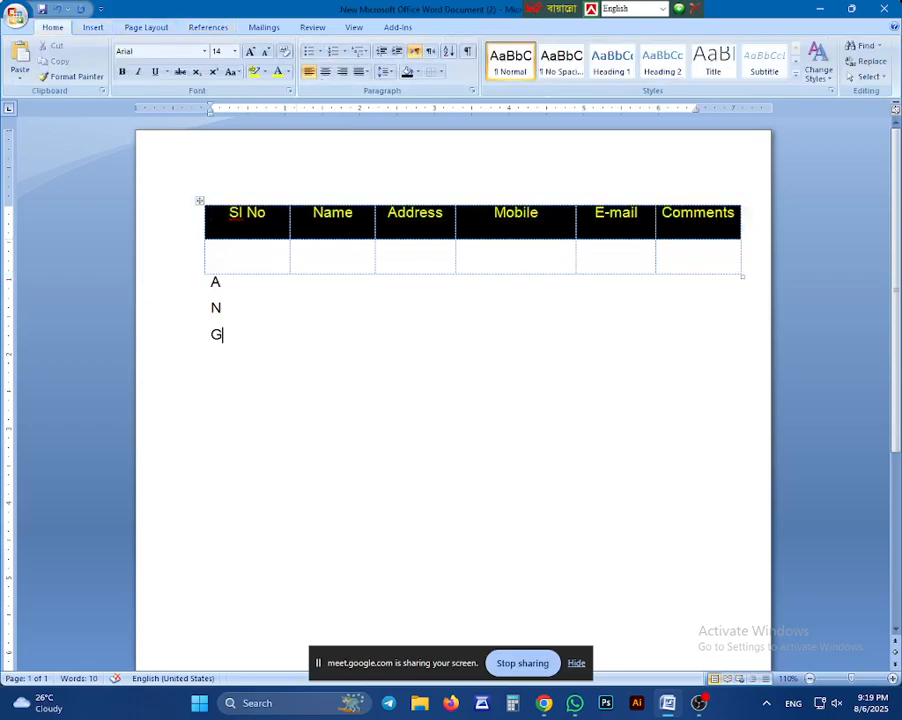
{"action": "left_click", "coordinate": [199, 202]}
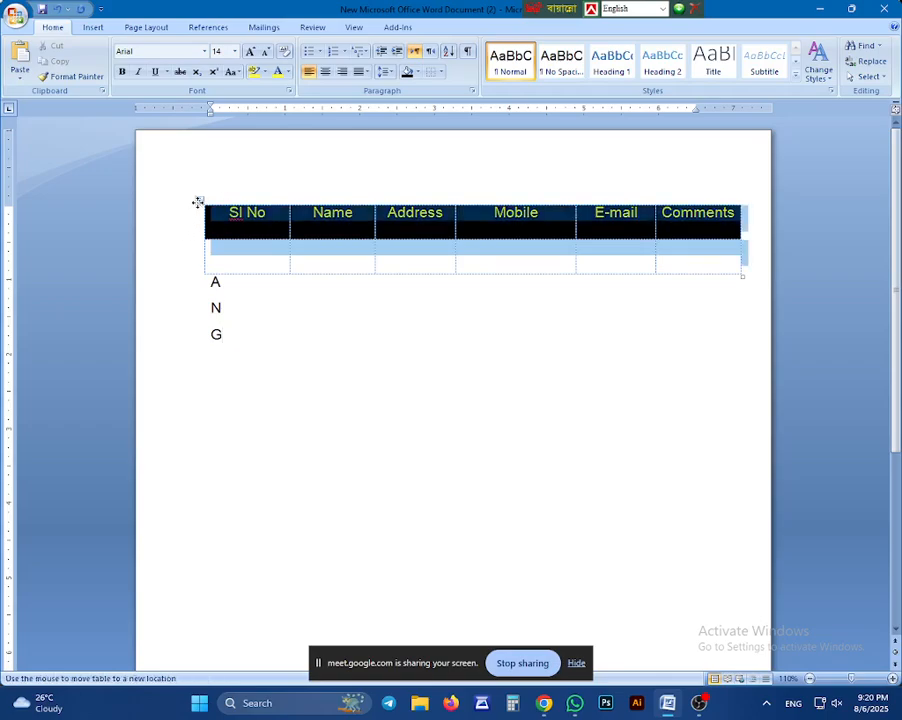
{"action": "left_click", "coordinate": [440, 74]}
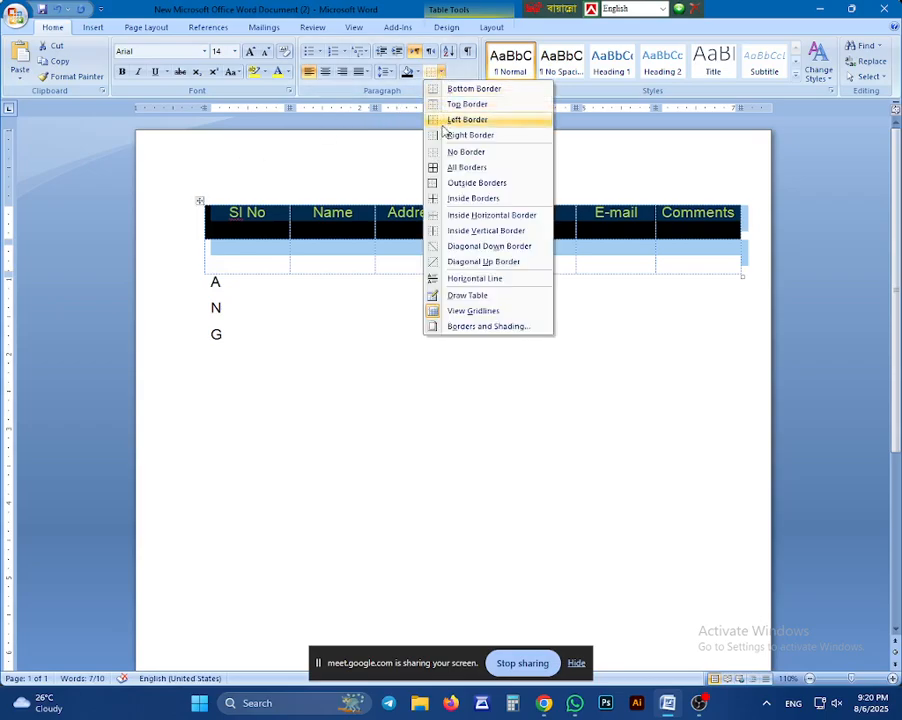
{"action": "left_click", "coordinate": [458, 184]}
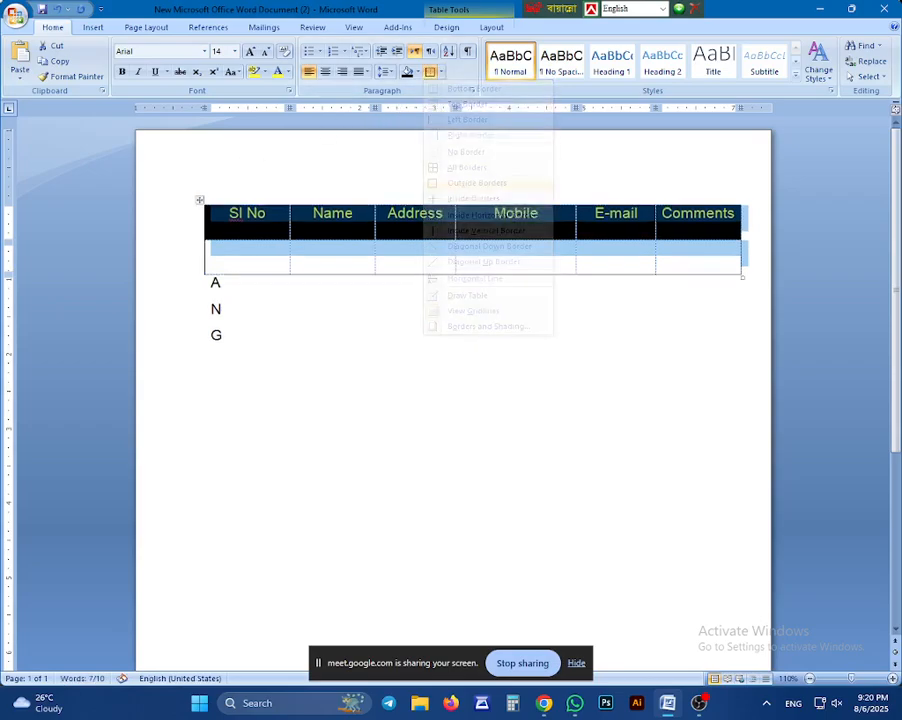
{"action": "left_click", "coordinate": [422, 354]}
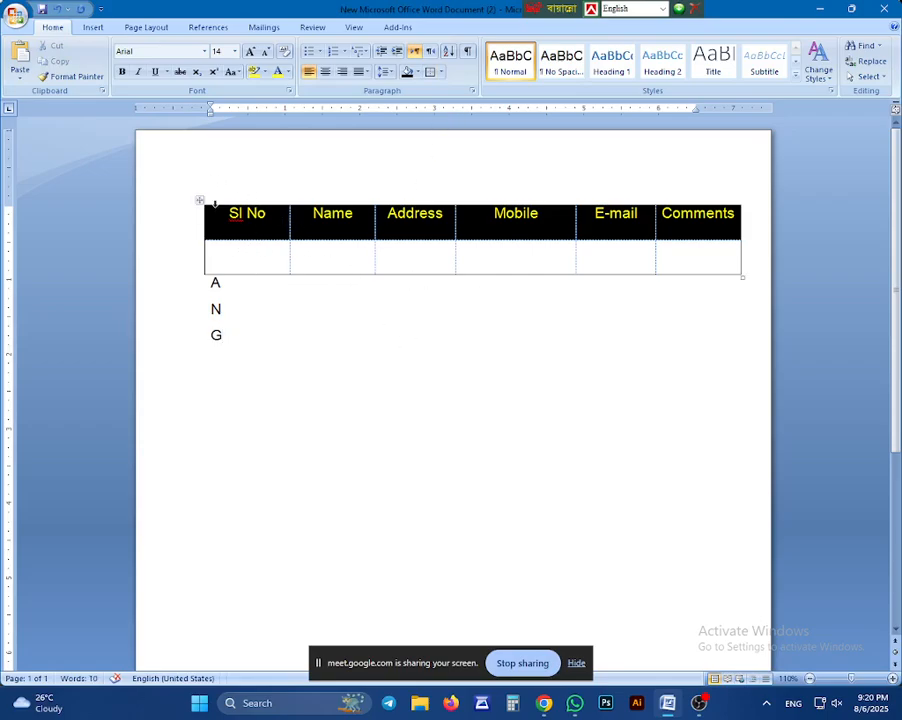
Apply All Borders to both rows of the Sl No, Name and Address columns.
{"action": "left_click_drag", "start_coordinate": [230, 213], "coordinate": [420, 252]}
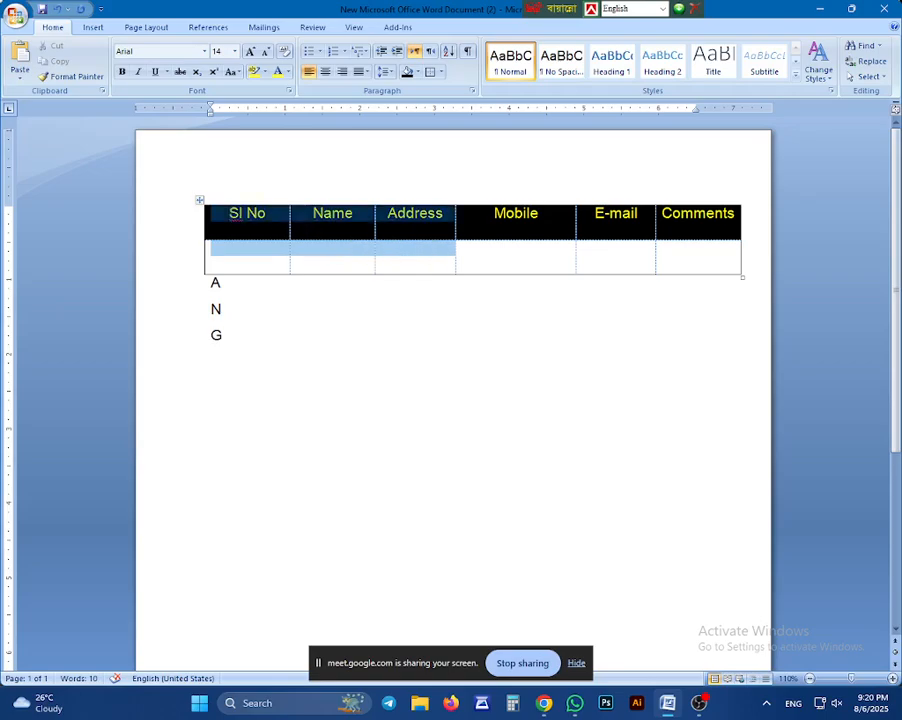
{"action": "left_click", "coordinate": [440, 72]}
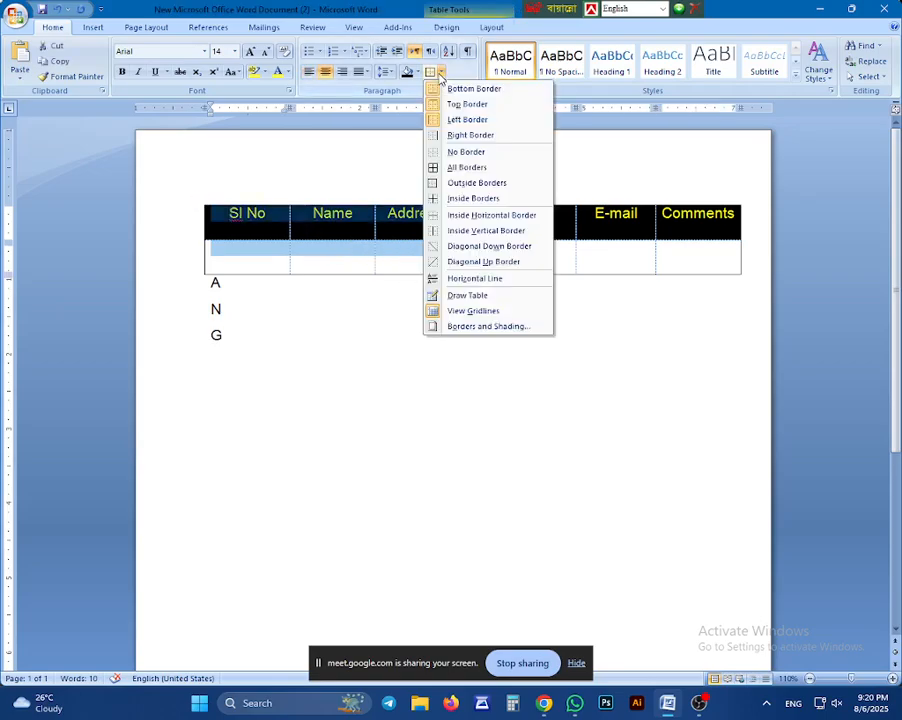
{"action": "left_click", "coordinate": [452, 166]}
{"action": "left_click", "coordinate": [497, 366]}
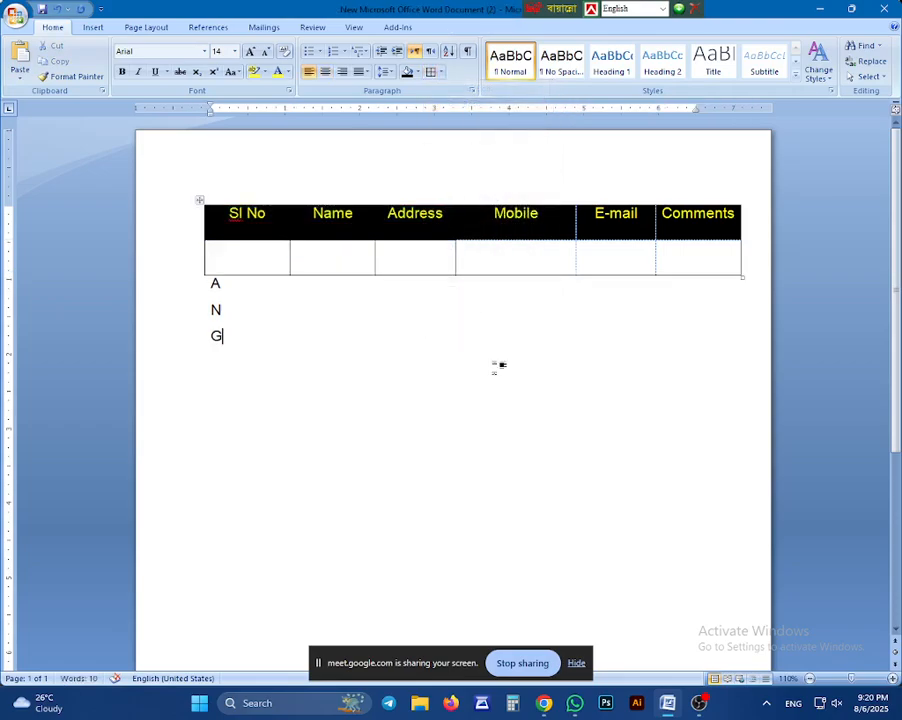
Remove the borders from both rows of the Mobile, E-mail and Comments columns with No Border.
{"action": "left_click_drag", "start_coordinate": [503, 207], "coordinate": [700, 258]}
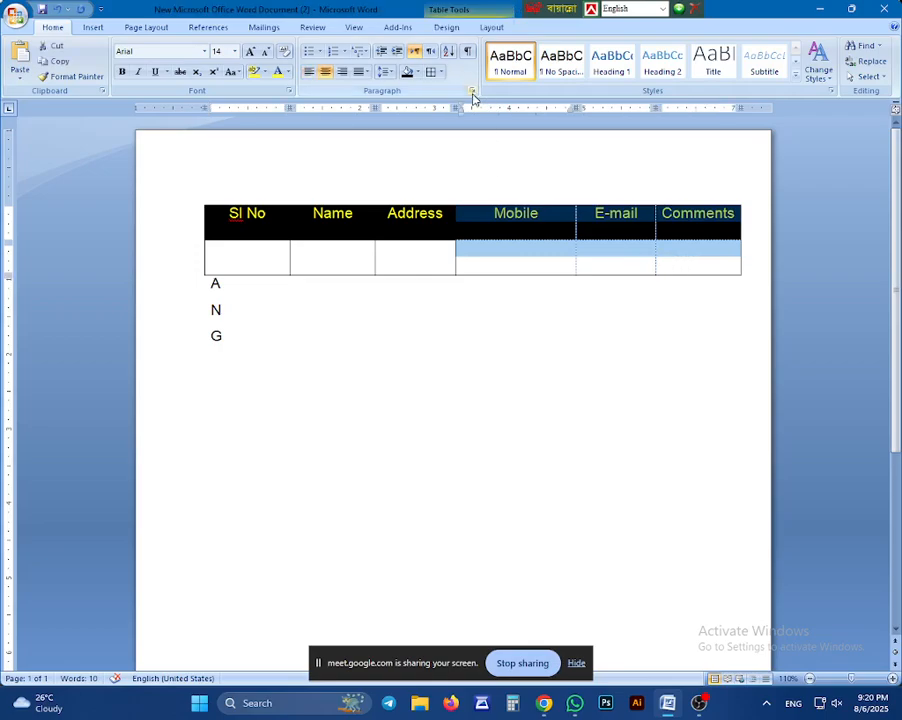
{"action": "left_click", "coordinate": [442, 74]}
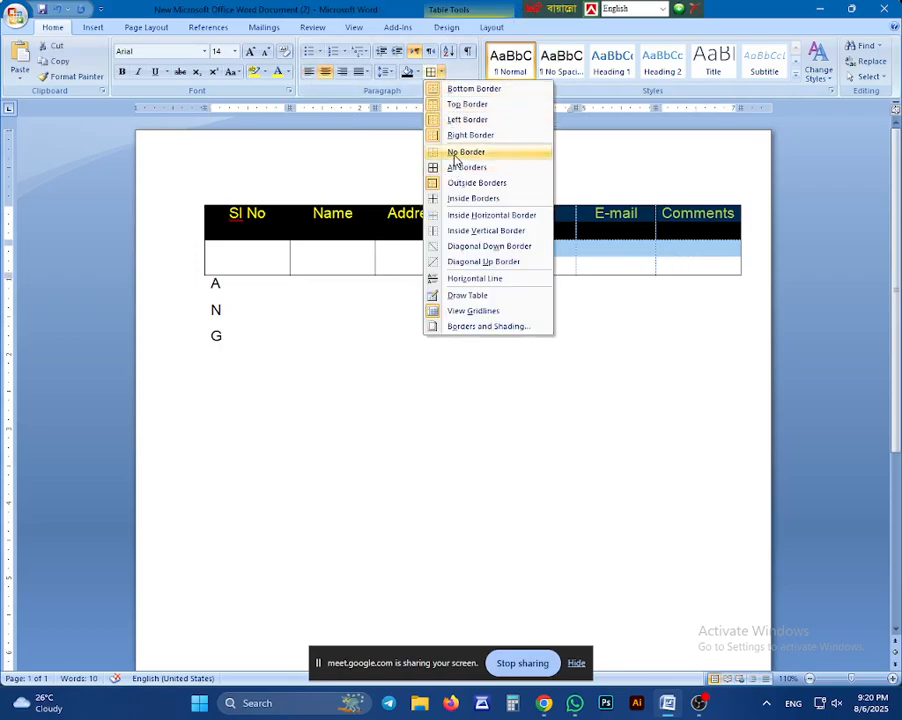
{"action": "left_click", "coordinate": [452, 150]}
{"action": "left_click", "coordinate": [452, 345]}
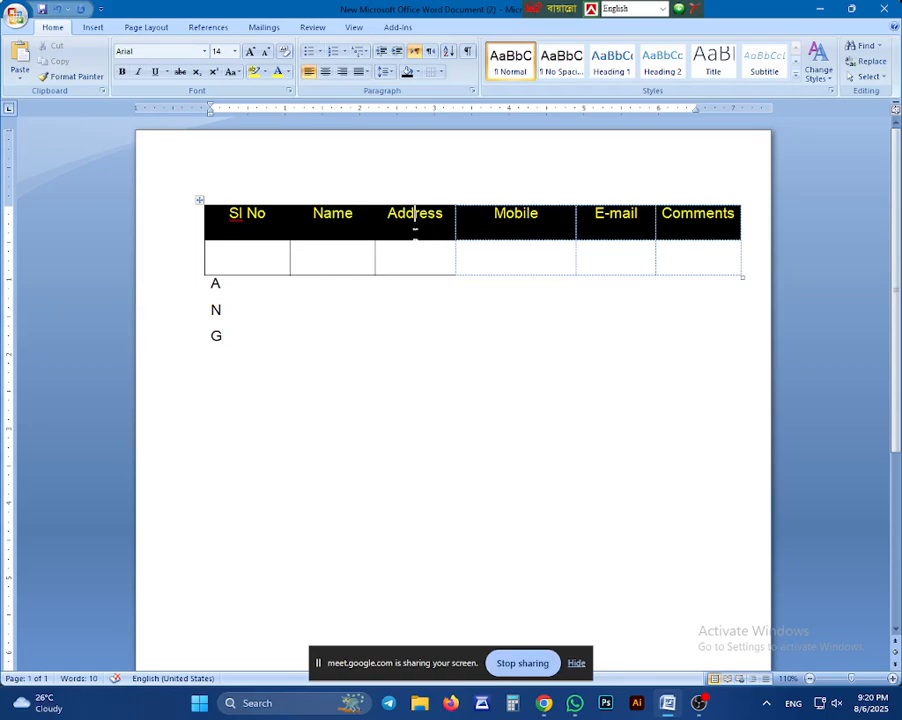
Apply All Borders to both cells of the Address column.
{"action": "left_click_drag", "start_coordinate": [415, 222], "coordinate": [420, 272]}
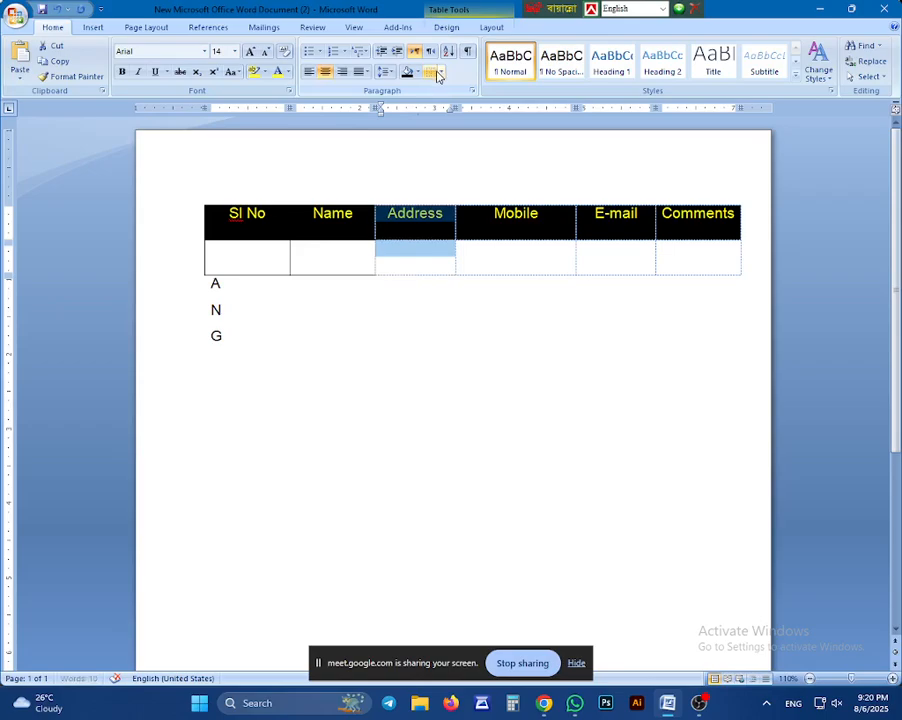
{"action": "left_click", "coordinate": [437, 76]}
{"action": "left_click", "coordinate": [452, 167]}
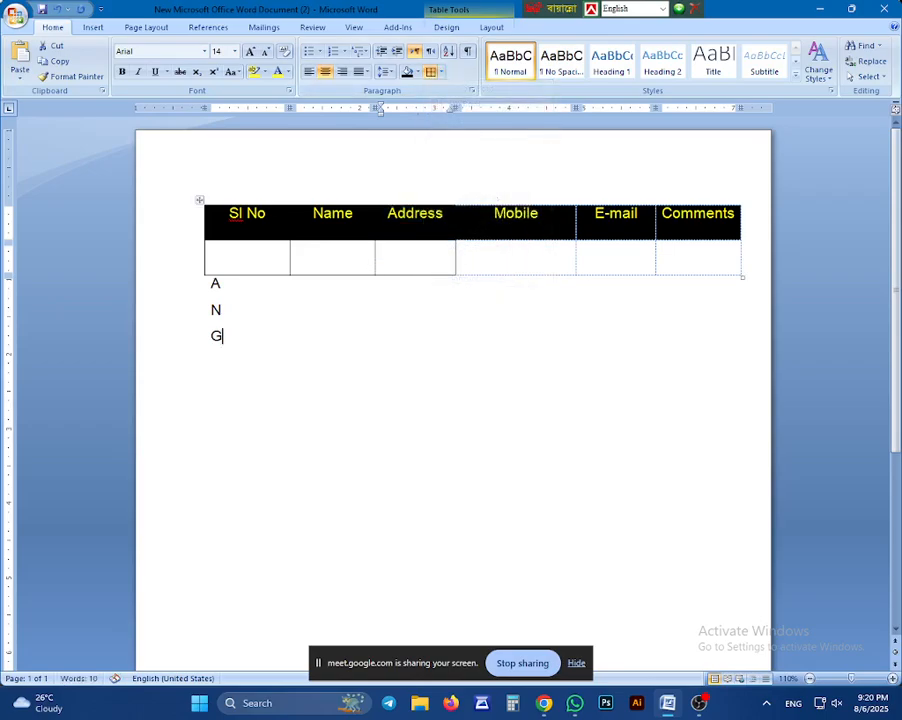
{"action": "left_click", "coordinate": [443, 408]}
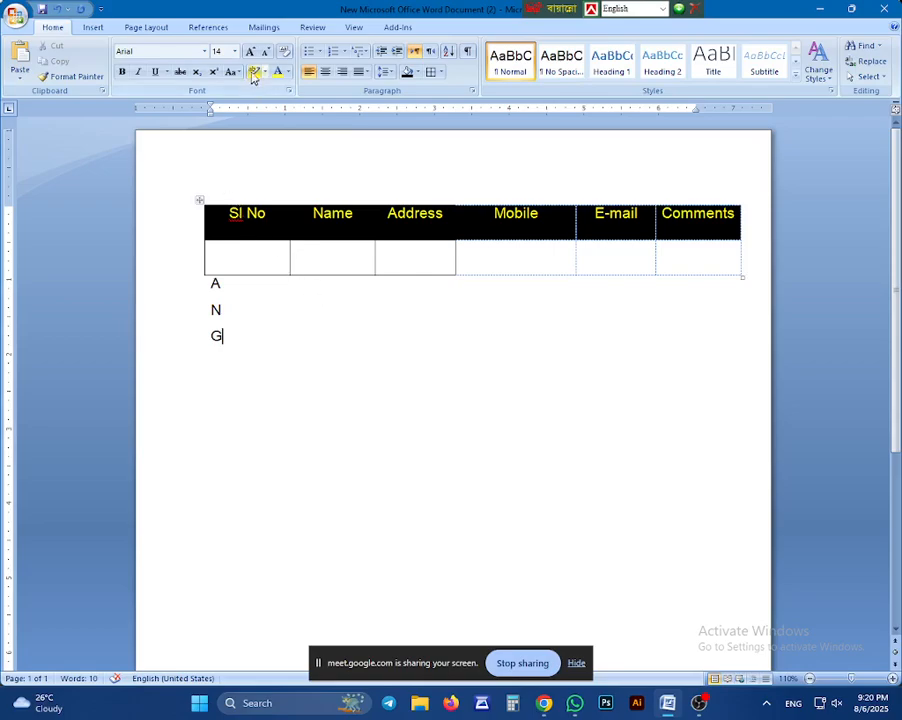
Preview the partly bordered table in Full Screen Reading view and return to Print Layout.
{"action": "left_click", "coordinate": [352, 27]}
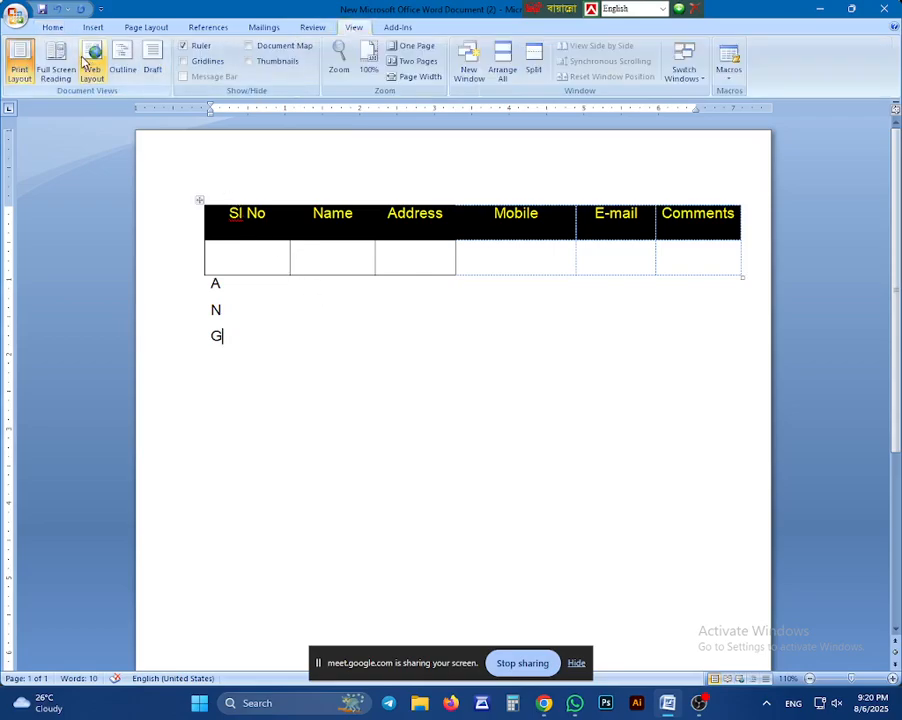
{"action": "left_click", "coordinate": [52, 64]}
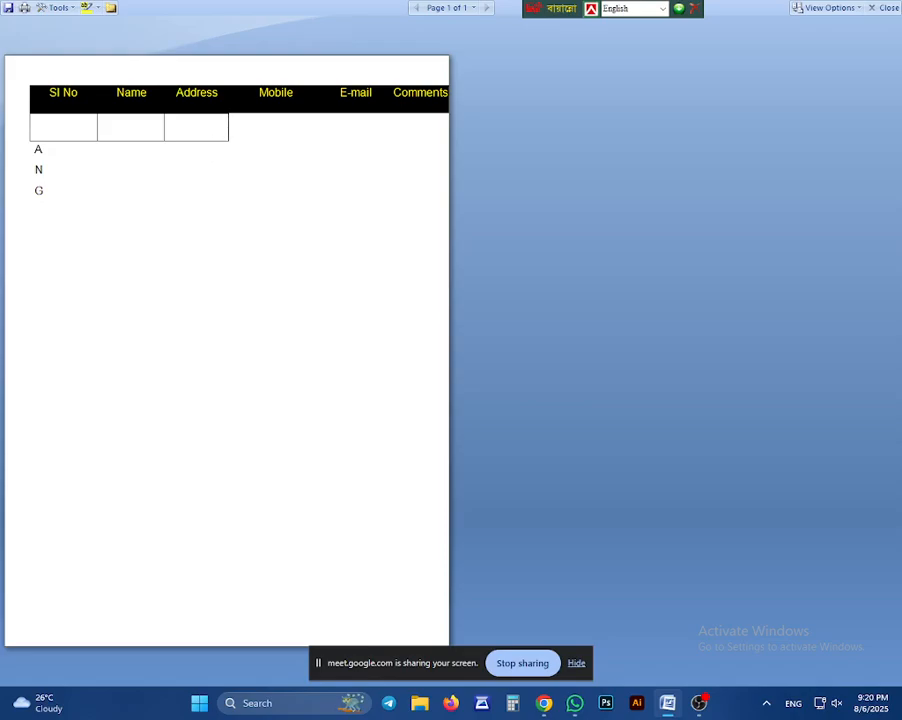
{"action": "left_click", "coordinate": [880, 7]}
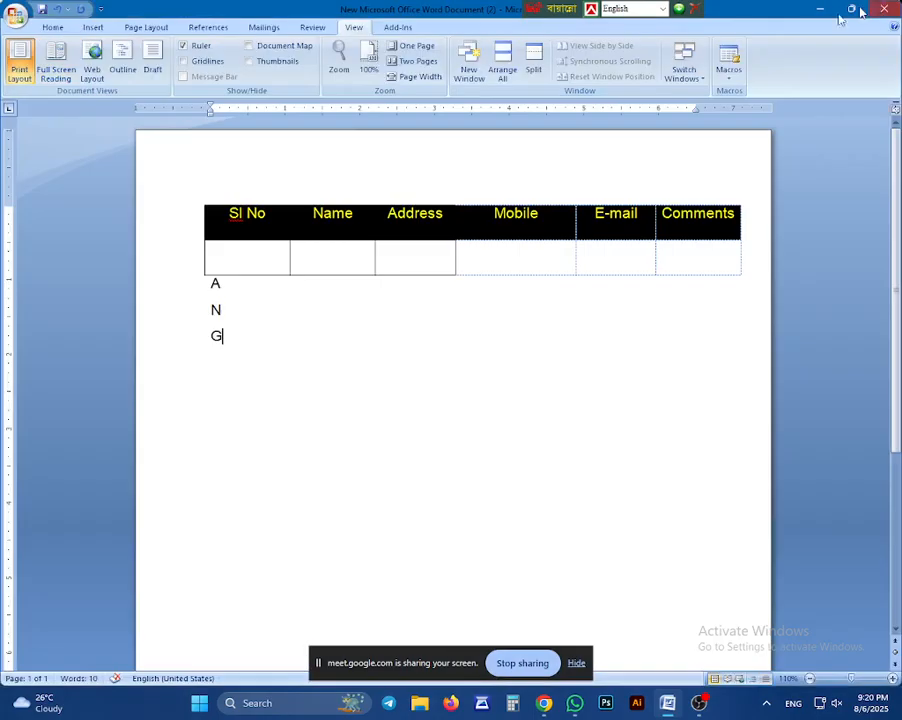
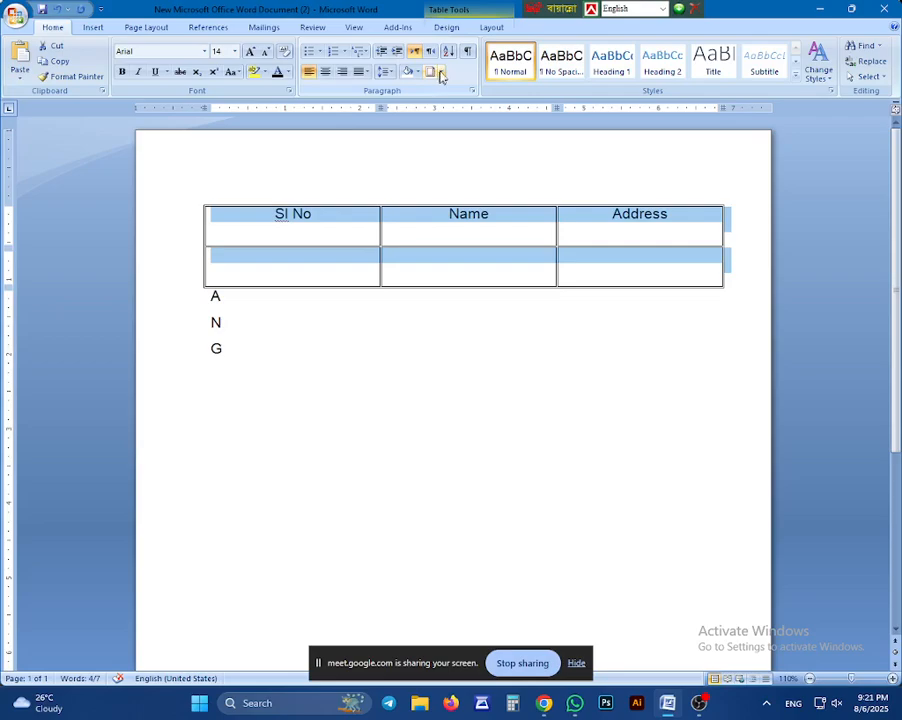
Change all borders of the selected three-column table to a dashed ½ pt line in Automatic colour through Borders and Shading.
{"action": "left_click", "coordinate": [439, 72]}
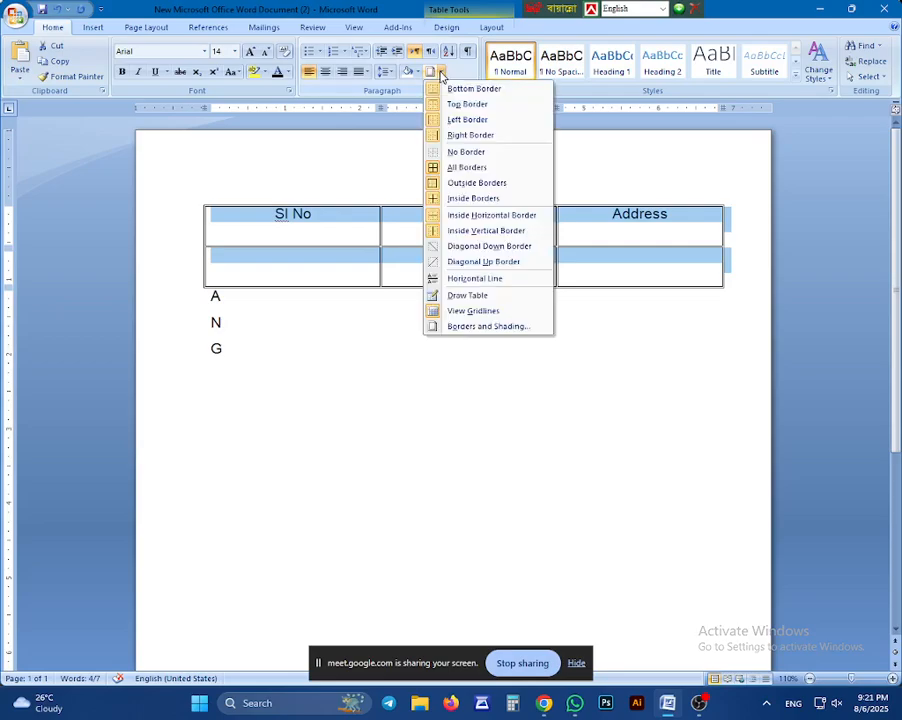
{"action": "left_click", "coordinate": [482, 326]}
{"action": "left_click", "coordinate": [400, 366]}
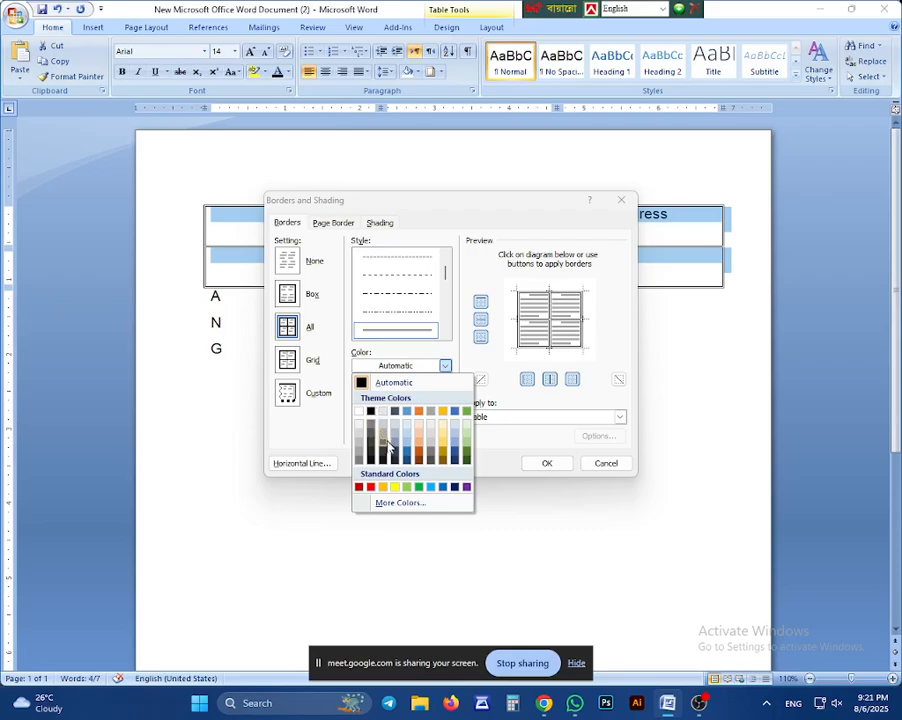
{"action": "left_click", "coordinate": [370, 486]}
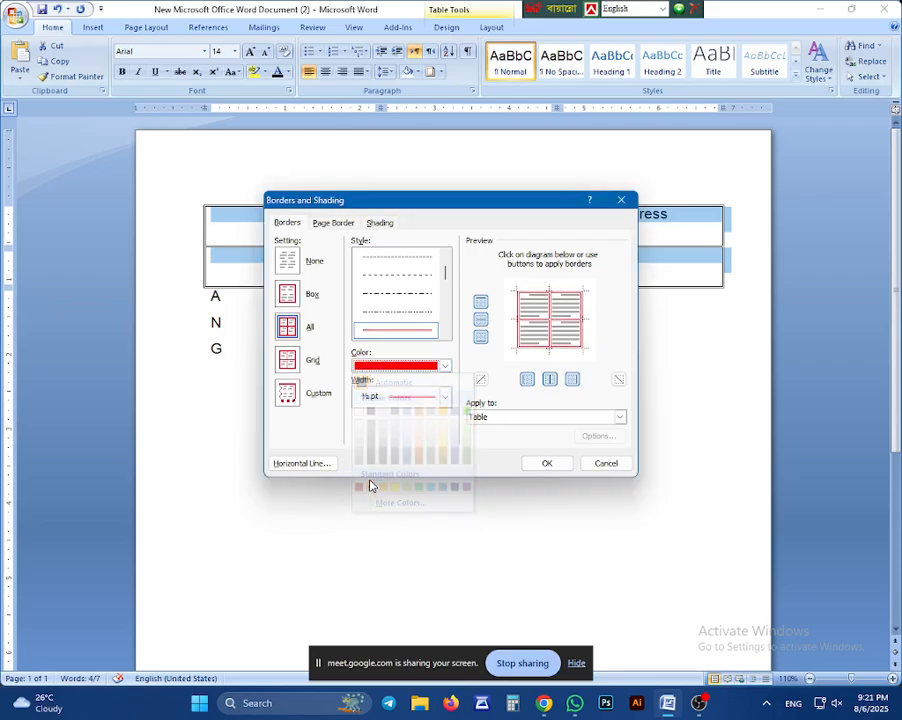
{"action": "left_click", "coordinate": [427, 317]}
{"action": "scroll", "coordinate": [424, 305], "scroll_direction": "down", "scroll_amount": 3}
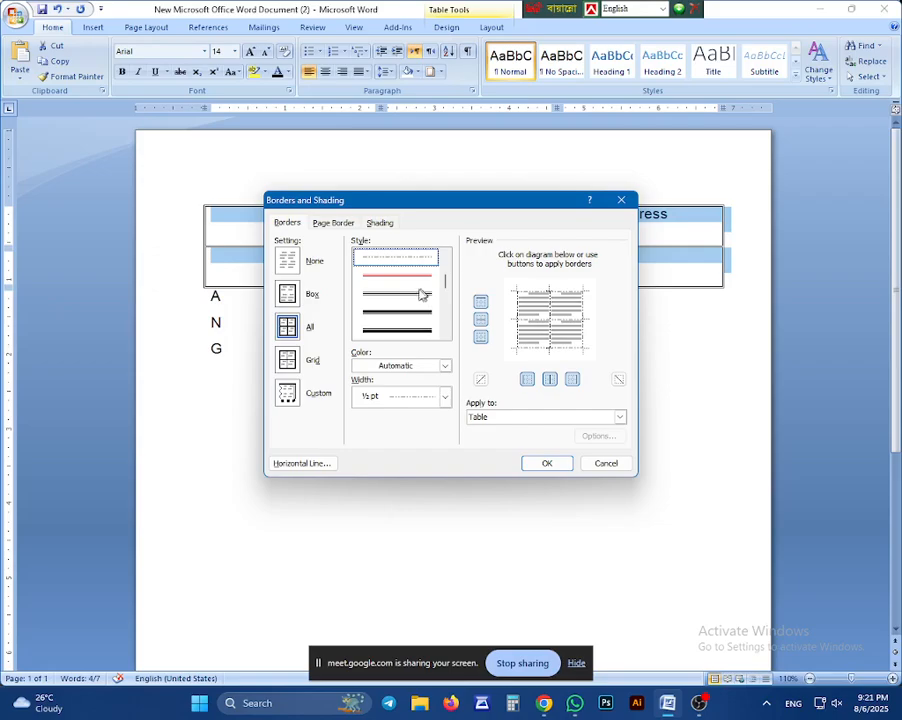
{"action": "scroll", "coordinate": [410, 265], "scroll_direction": "up", "scroll_amount": 5}
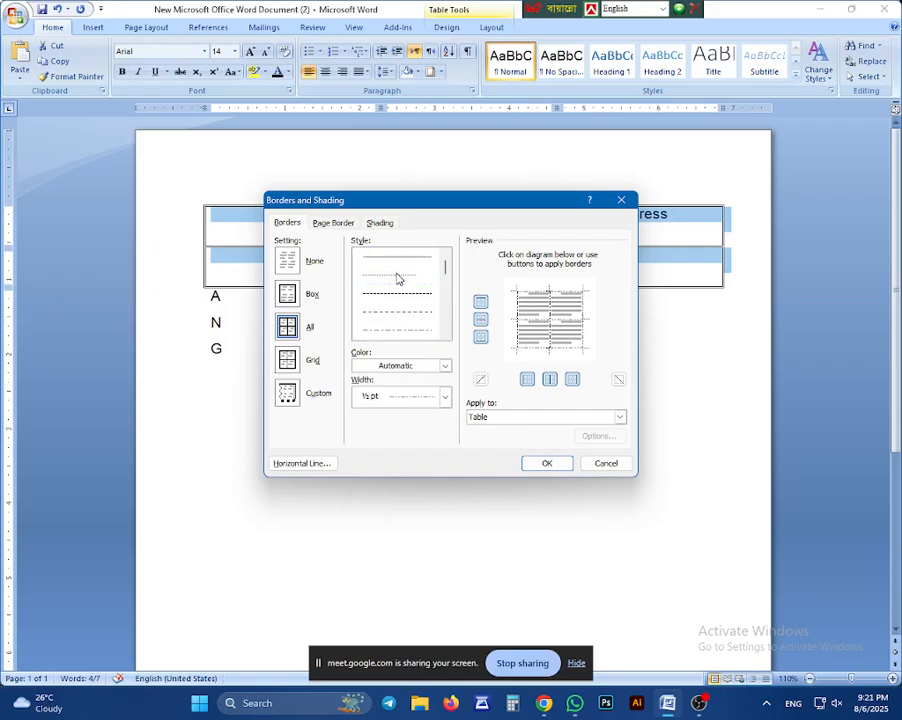
{"action": "left_click", "coordinate": [395, 293]}
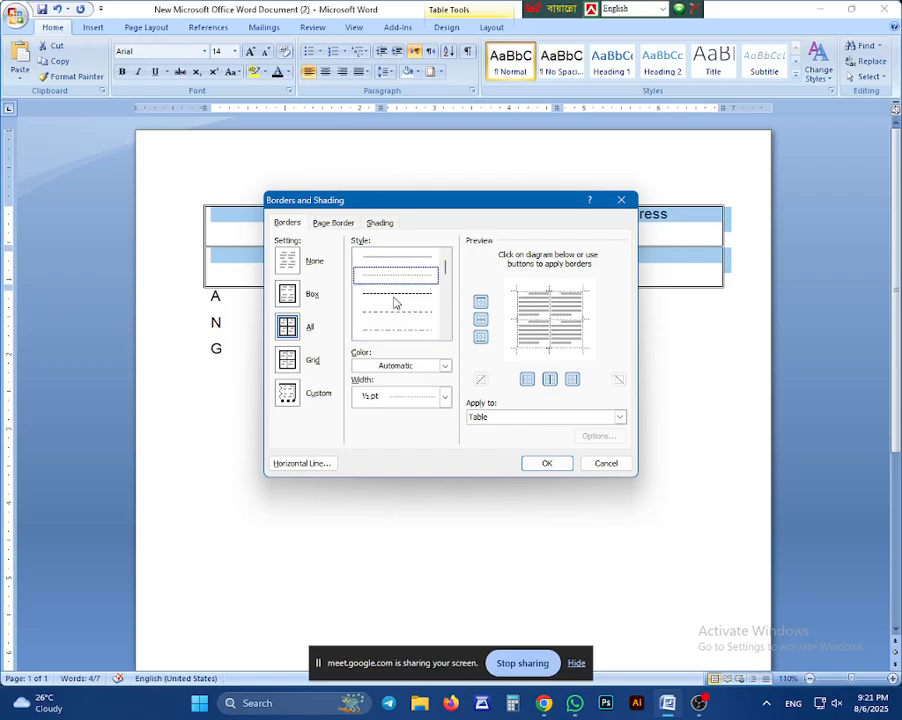
{"action": "left_click", "coordinate": [543, 462]}
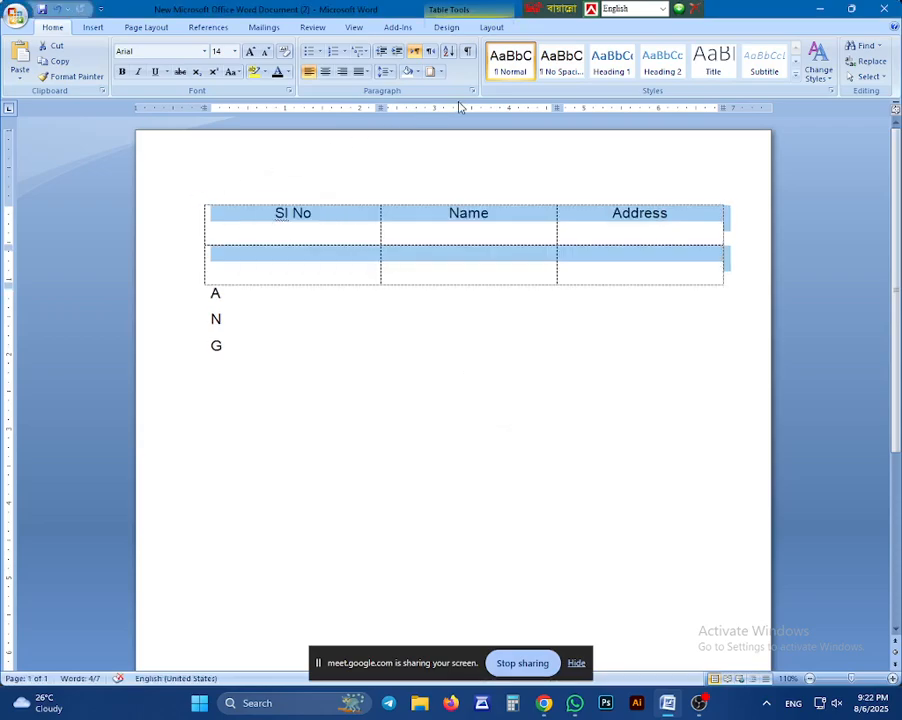
Set the colour of all the table's dashed borders to the standard red through Borders and Shading.
{"action": "left_click", "coordinate": [440, 72]}
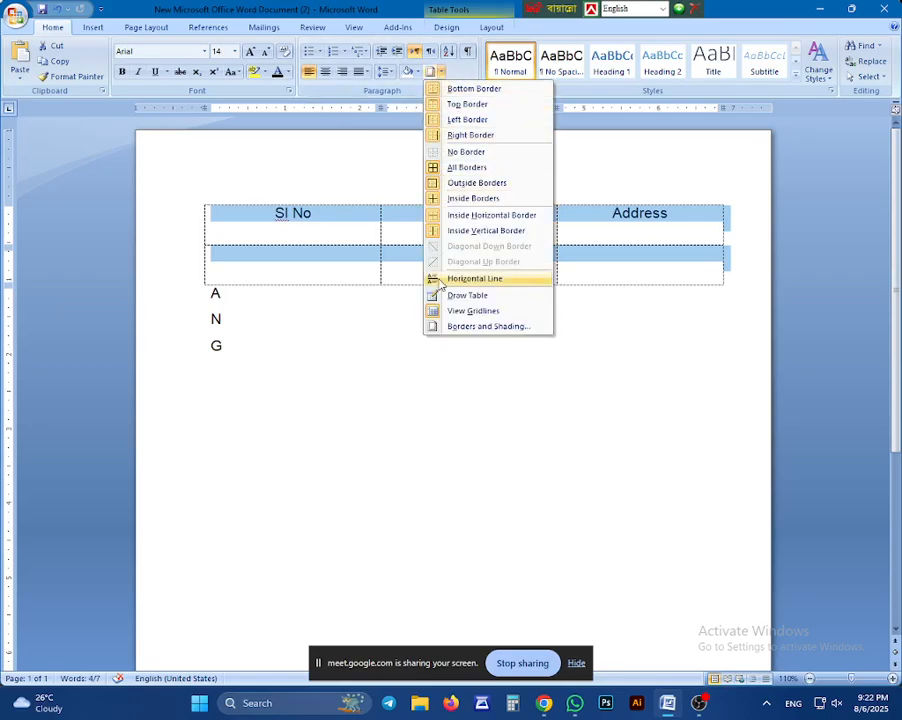
{"action": "left_click", "coordinate": [470, 326]}
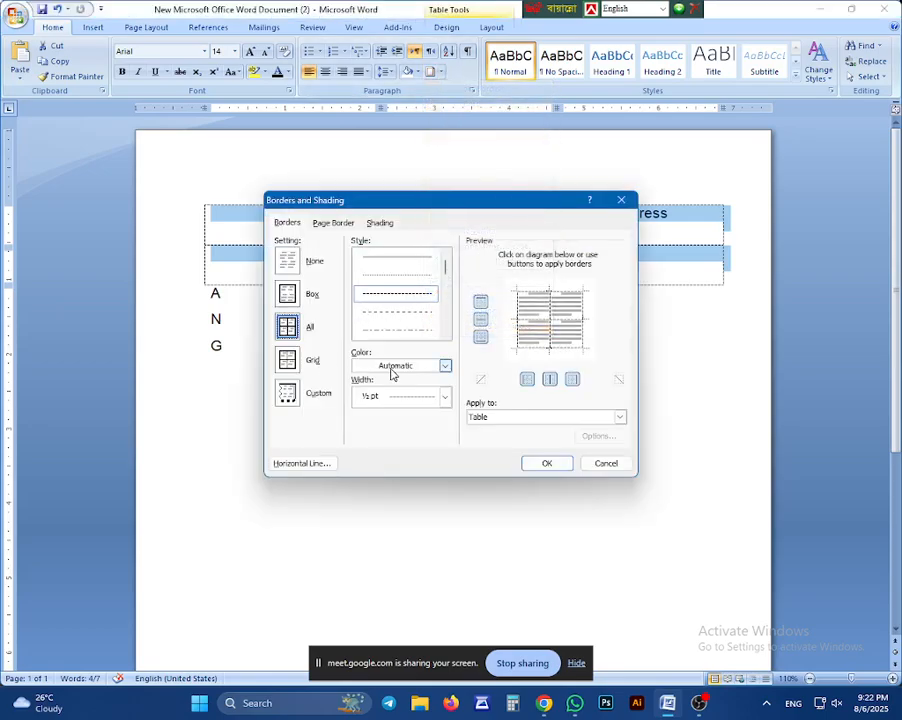
{"action": "left_click", "coordinate": [393, 367]}
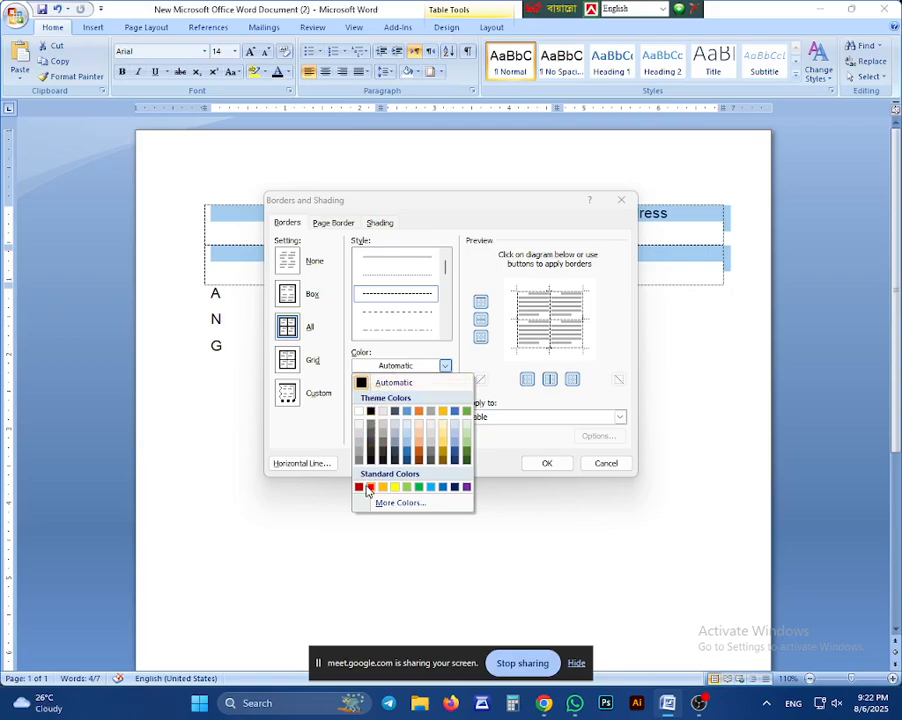
{"action": "left_click", "coordinate": [368, 488]}
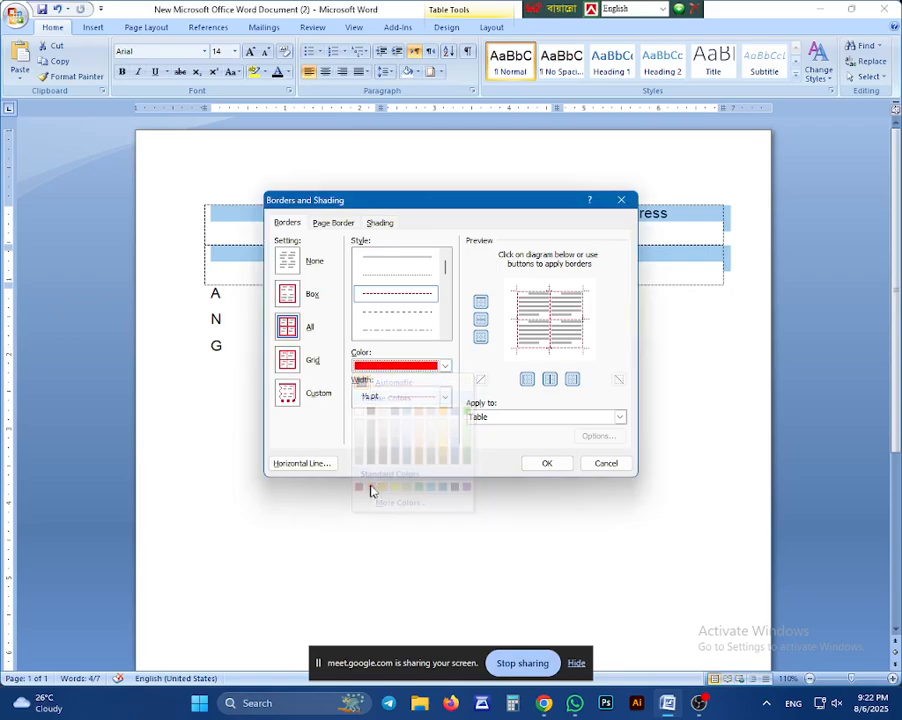
{"action": "left_click", "coordinate": [546, 464]}
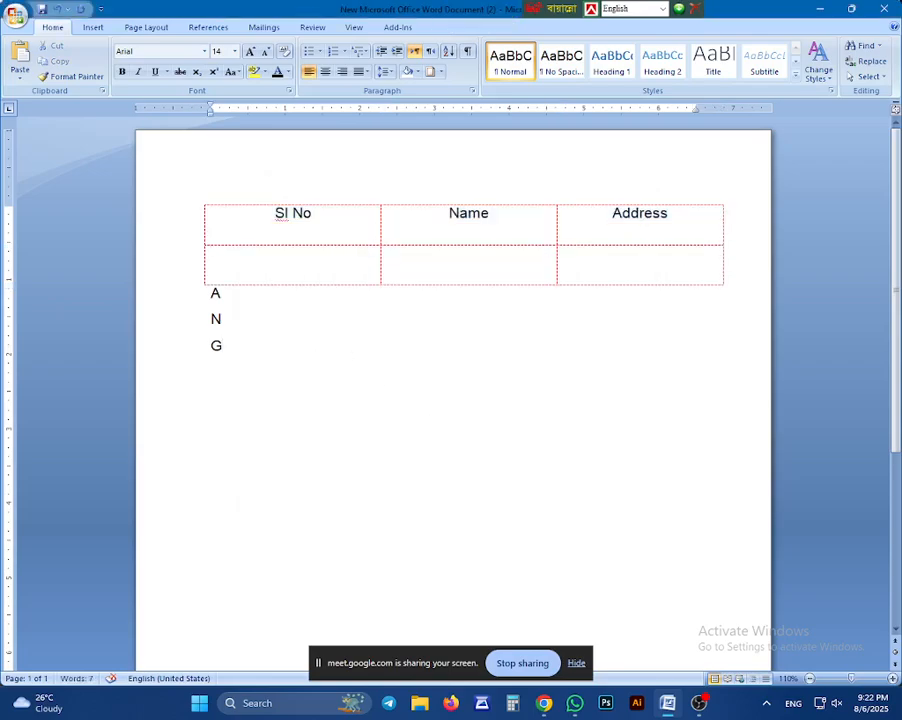
Save the document.
{"action": "key", "text": "super"}
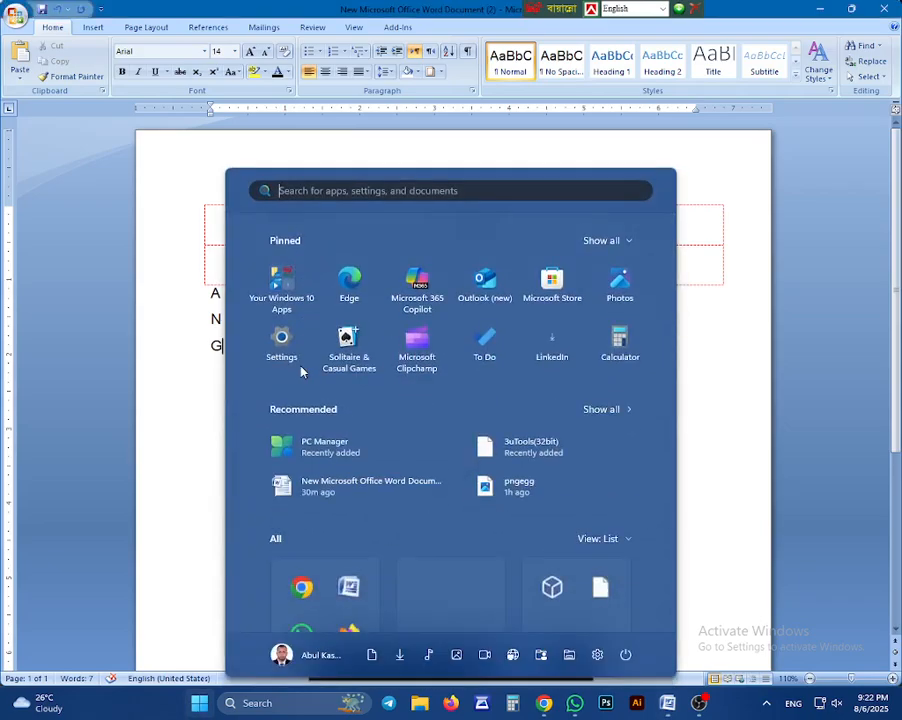
{"action": "key", "text": "super"}
{"action": "key", "text": "ctrl+s"}
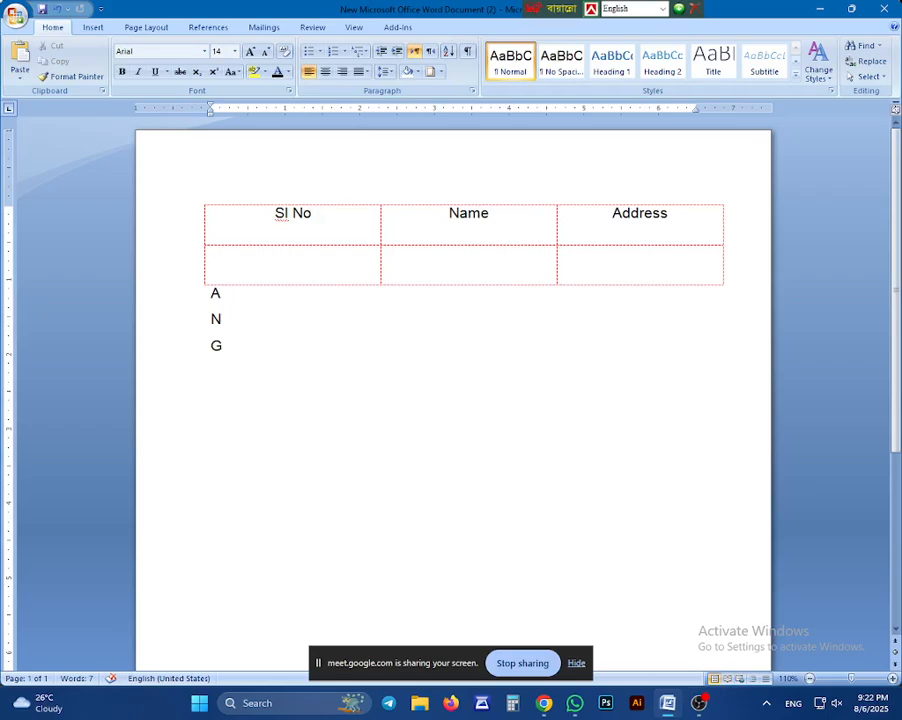
Add three empty rows at the end of the table, starting from the last cell of the Address column.
{"action": "left_click", "coordinate": [628, 270]}
{"action": "key", "text": "Tab"}
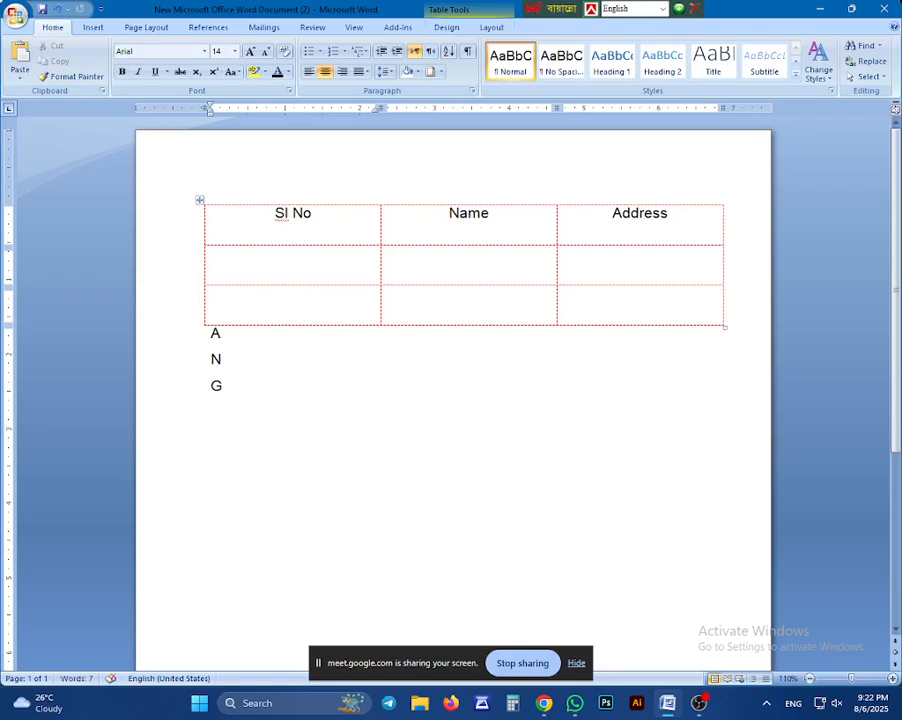
{"action": "key", "text": "Tab"}
{"action": "key", "text": "Tab"}
{"action": "key", "text": "Tab"}
{"action": "key", "text": "Tab"}
{"action": "key", "text": "Tab"}
{"action": "key", "text": "Tab"}
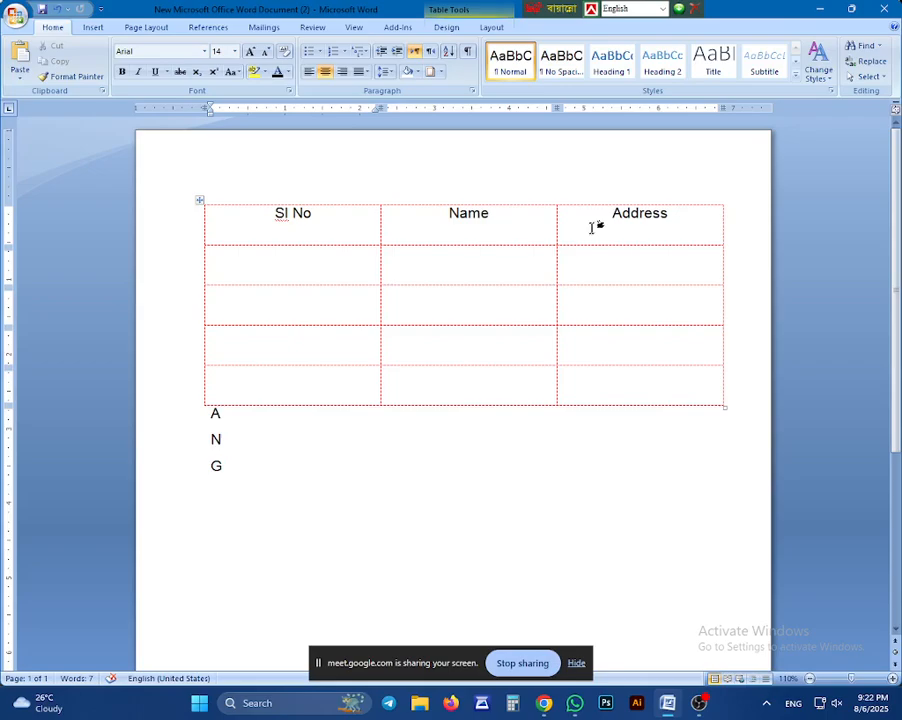
Insert an empty column to the left of the Address column, inspect the widened table and undo the insertion.
{"action": "left_click_drag", "start_coordinate": [640, 213], "coordinate": [608, 376]}
{"action": "right_click", "coordinate": [608, 376]}
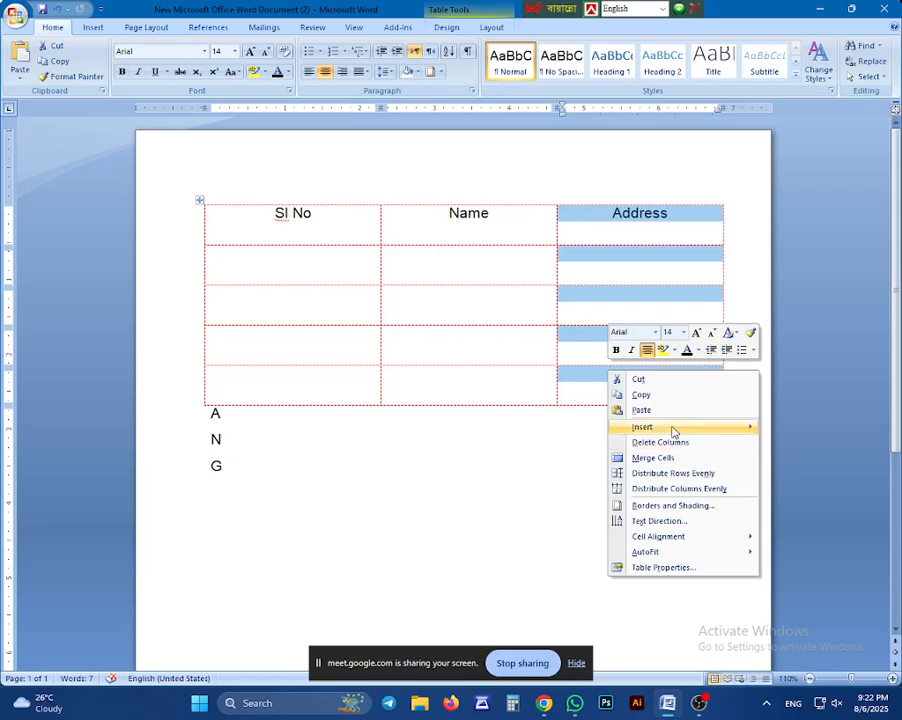
{"action": "mouse_move", "coordinate": [668, 427]}
{"action": "left_click", "coordinate": [569, 430]}
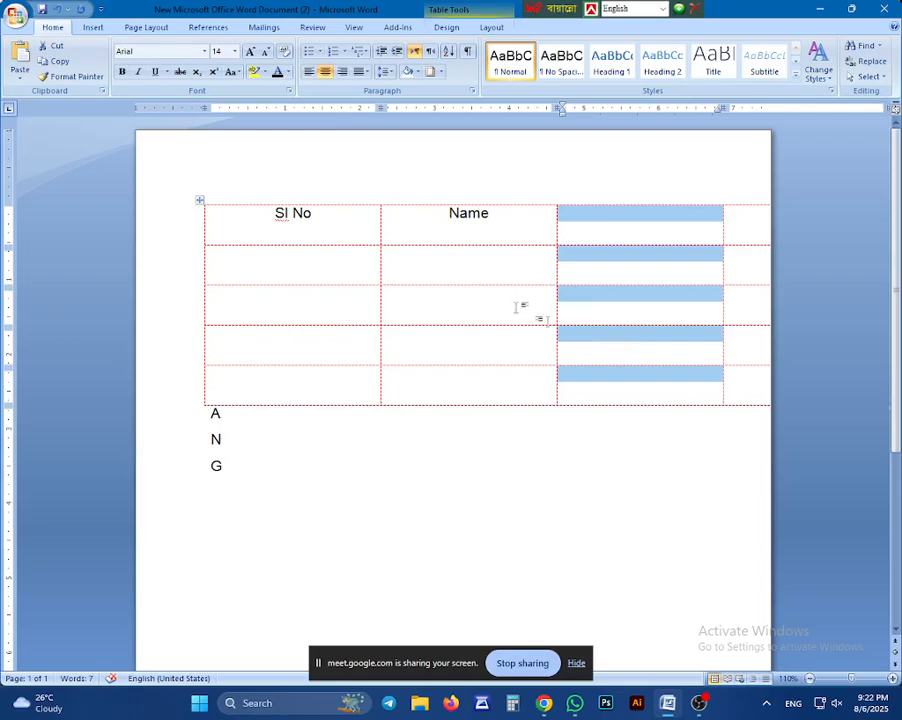
{"action": "left_click", "coordinate": [201, 204]}
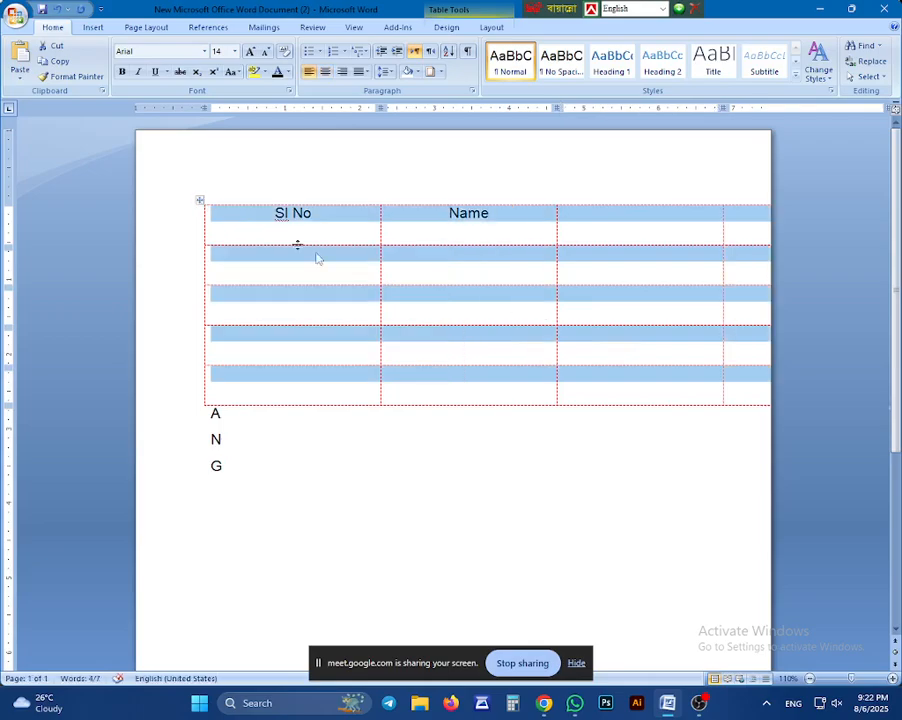
{"action": "scroll", "coordinate": [618, 372], "scroll_direction": "down", "scroll_amount": 4}
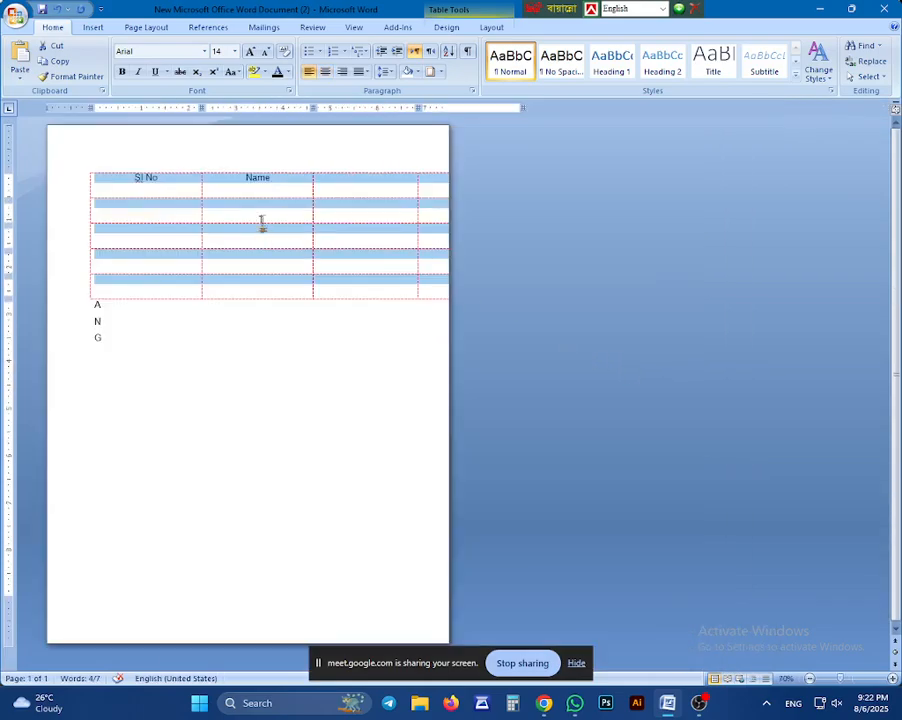
{"action": "key", "text": "ctrl+z"}
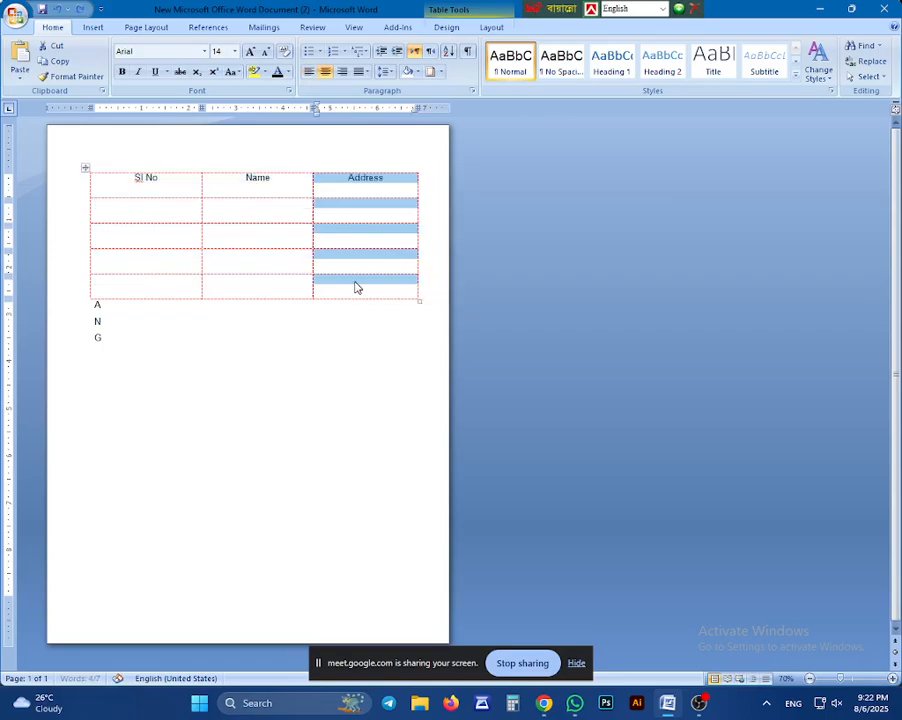
{"action": "left_click", "coordinate": [103, 321]}
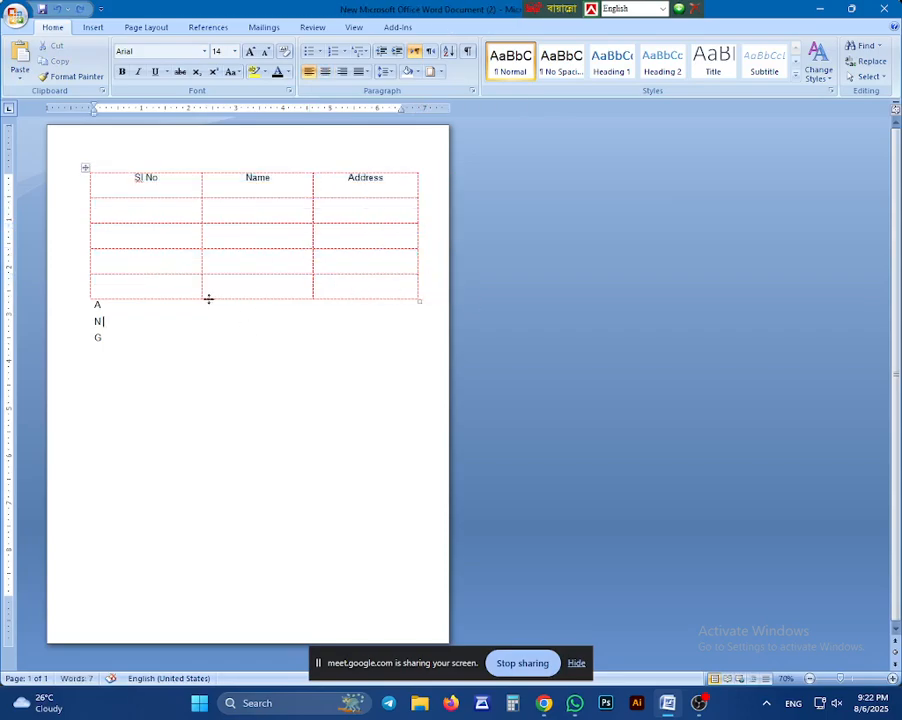
Narrow the Sl No column to about 1.25 inches and the Name column to about 1.4 inches, and shorten the second row.
{"action": "scroll", "coordinate": [206, 298], "scroll_direction": "up", "scroll_amount": 6}
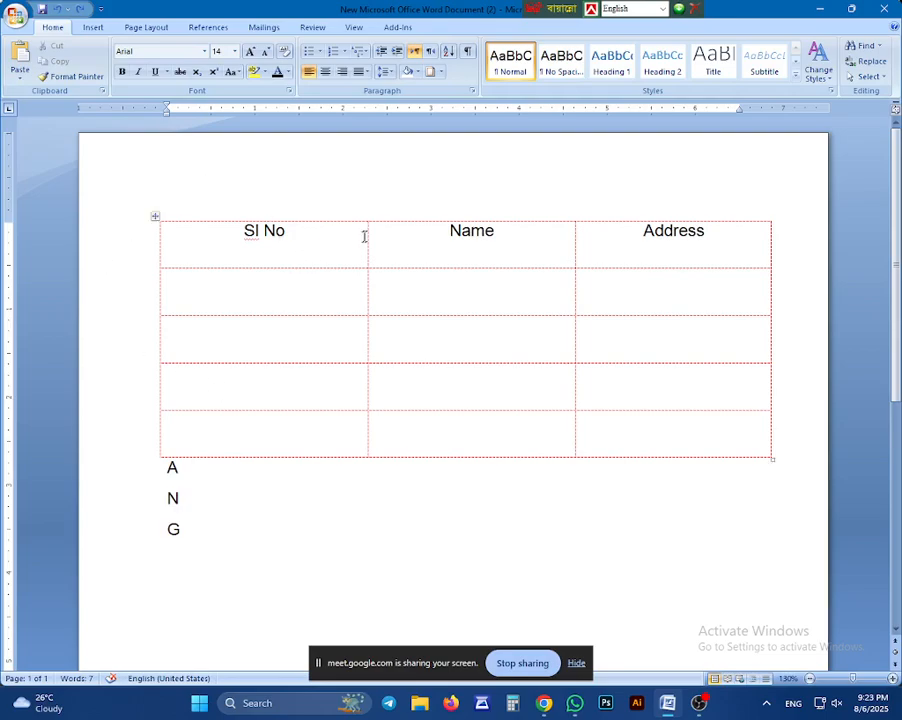
{"action": "left_click_drag", "start_coordinate": [367, 232], "coordinate": [271, 213]}
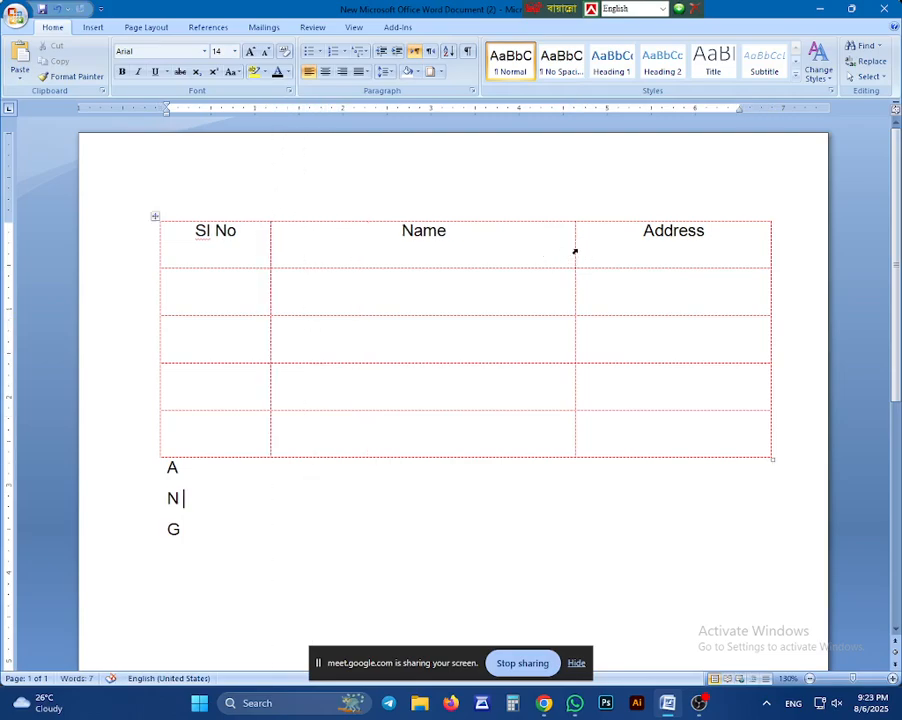
{"action": "left_click_drag", "start_coordinate": [575, 250], "coordinate": [391, 272]}
{"action": "left_click_drag", "start_coordinate": [296, 316], "coordinate": [303, 292]}
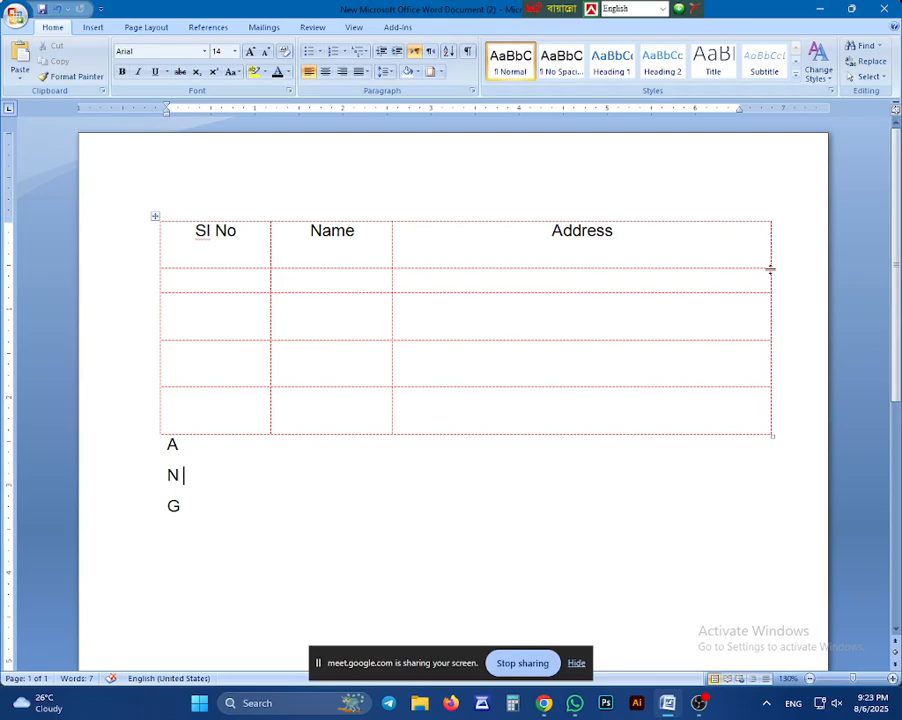
Narrow the Address column to about 1.5 inches from the table's outer edge, and scale the whole table to a smaller height.
{"action": "left_click_drag", "start_coordinate": [766, 267], "coordinate": [662, 281]}
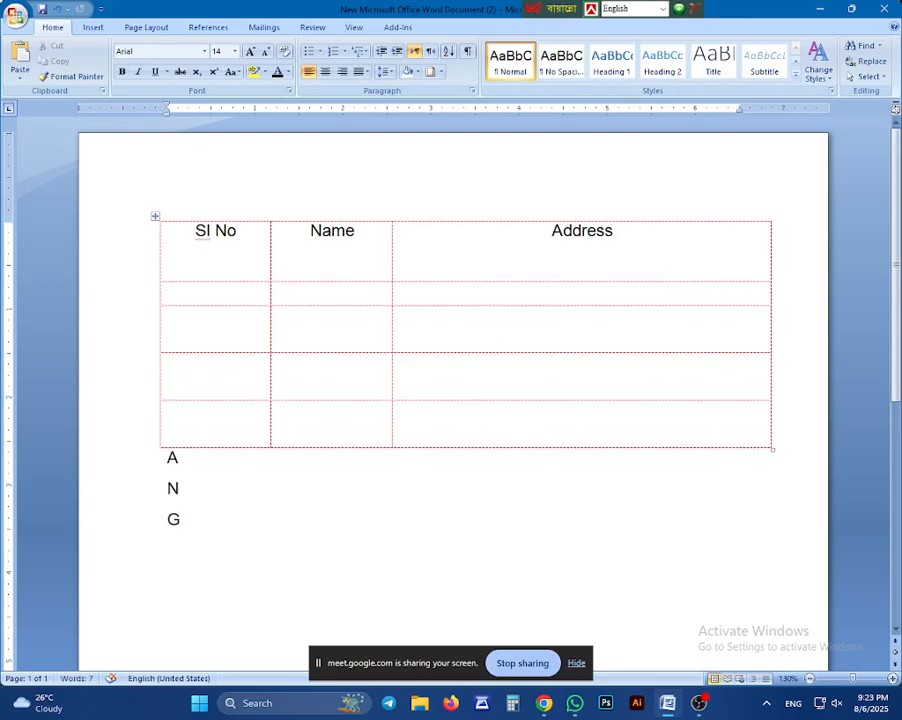
{"action": "key", "text": "ctrl+z"}
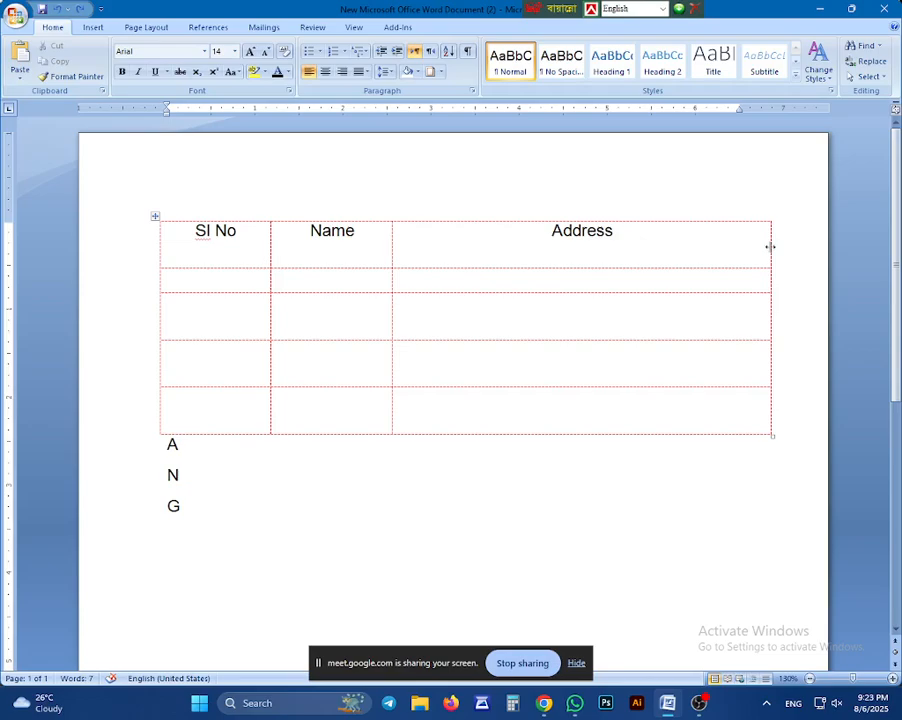
{"action": "left_click_drag", "start_coordinate": [769, 246], "coordinate": [522, 263]}
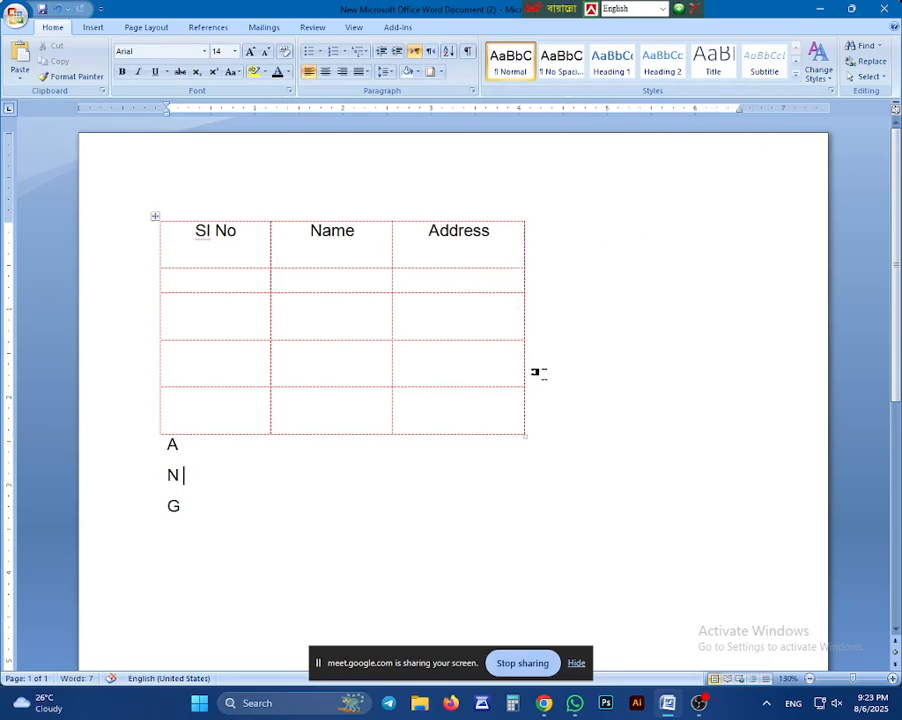
{"action": "left_click_drag", "start_coordinate": [529, 434], "coordinate": [532, 392]}
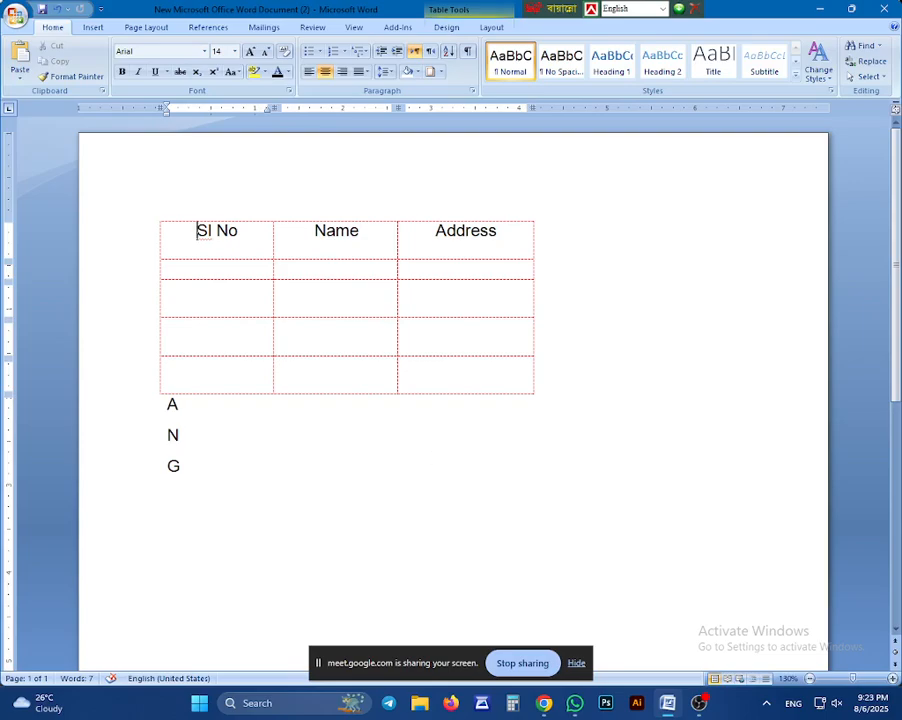
{"action": "scroll", "coordinate": [450, 400], "scroll_direction": "down", "scroll_amount": 2}
{"action": "scroll", "coordinate": [450, 400], "scroll_direction": "up", "scroll_amount": 2}
{"action": "left_click", "coordinate": [390, 265]}
{"action": "left_click_drag", "start_coordinate": [466, 230], "coordinate": [459, 298]}
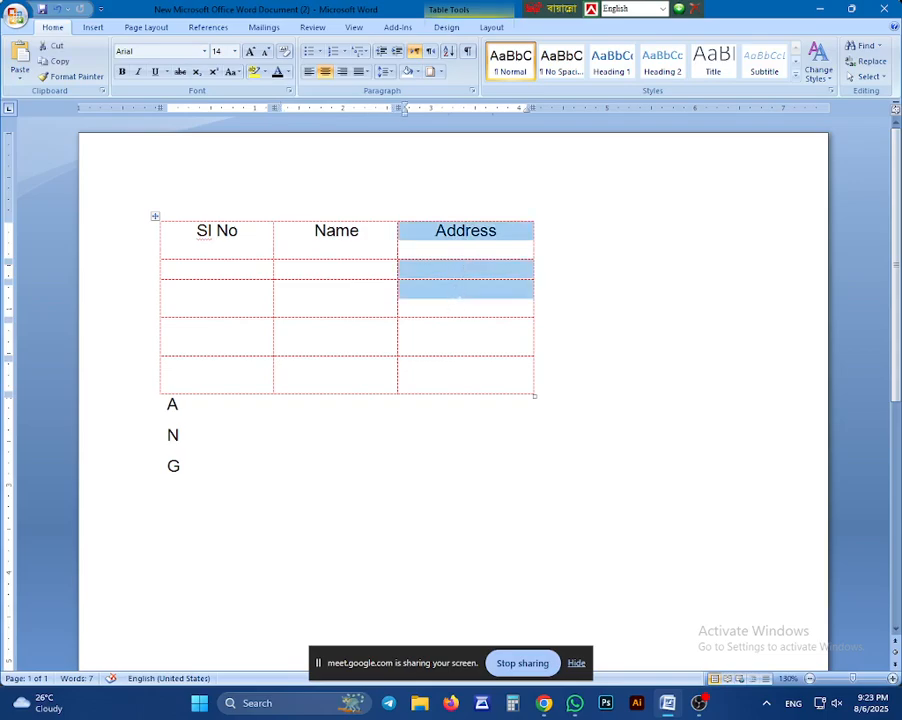
{"action": "left_click", "coordinate": [541, 330]}
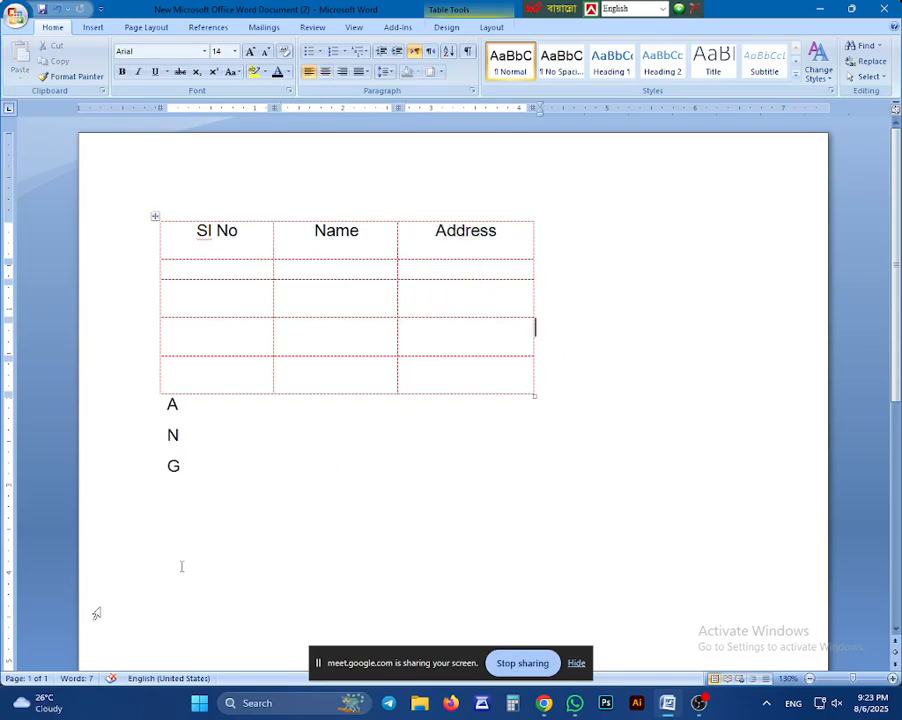
Draw a vertical line with Draw Table that splits the Address column in two from below its header to the last row.
{"action": "left_click", "coordinate": [92, 27]}
{"action": "left_click", "coordinate": [116, 58]}
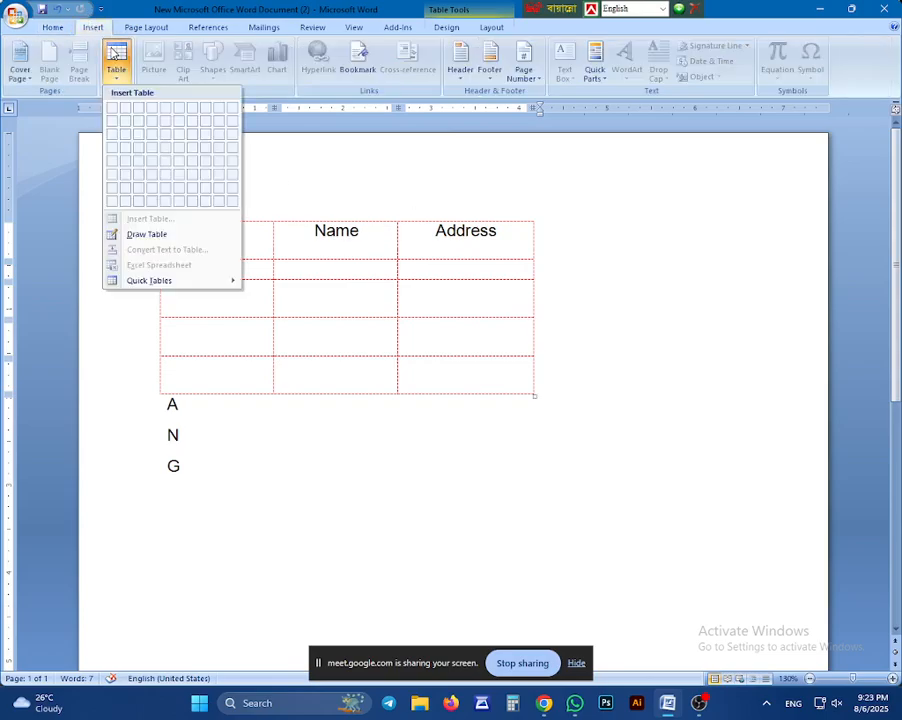
{"action": "left_click", "coordinate": [155, 232]}
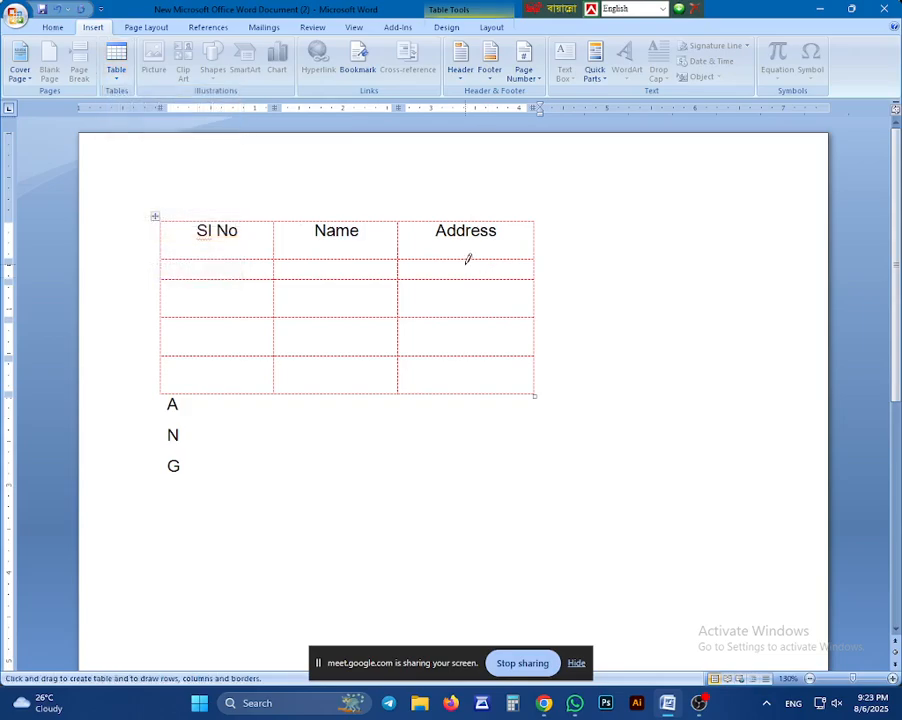
{"action": "left_click_drag", "start_coordinate": [467, 257], "coordinate": [462, 391]}
{"action": "left_click", "coordinate": [52, 27]}
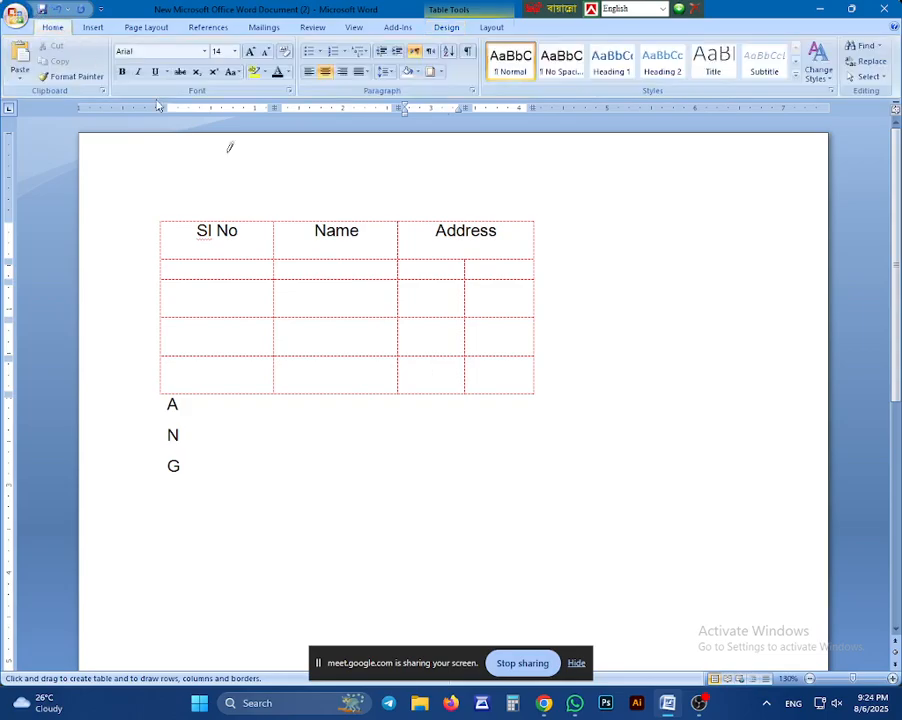
Add two empty rows at the end of the table, starting from the last cell of the split Address column.
{"action": "left_click", "coordinate": [494, 376]}
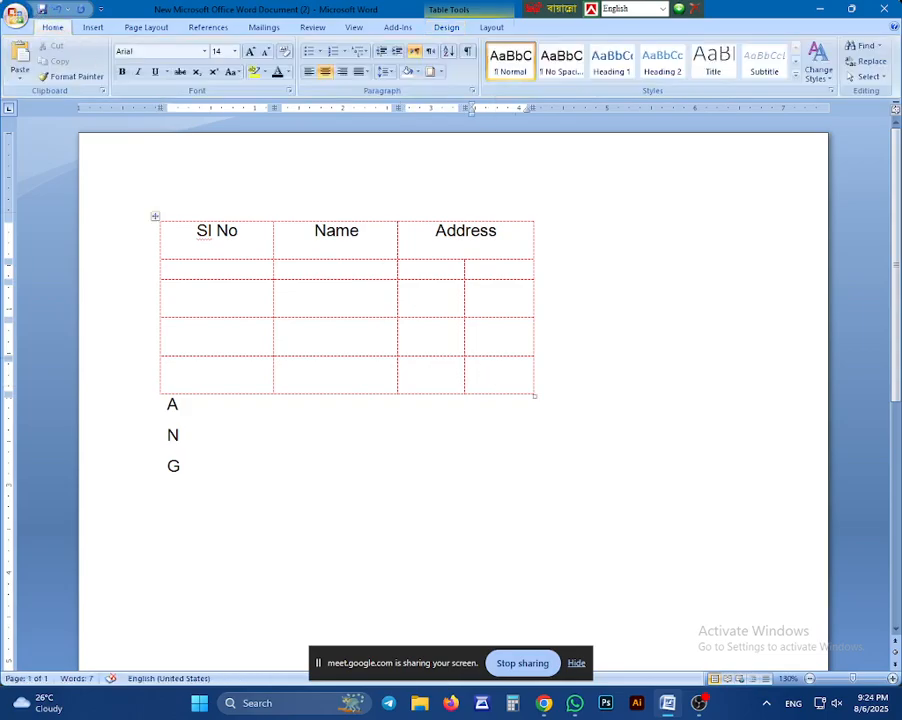
{"action": "key", "text": "Tab"}
{"action": "key", "text": "Tab"}
{"action": "key", "text": "Tab"}
{"action": "key", "text": "Tab"}
{"action": "key", "text": "Tab"}
{"action": "key", "text": "Tab"}
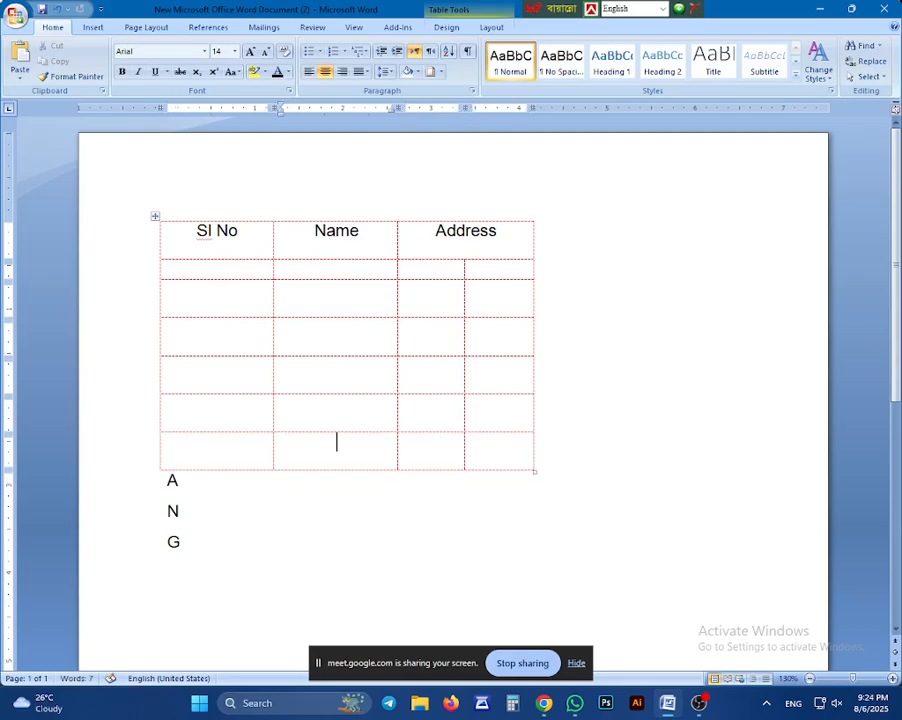
{"action": "key", "text": "Tab"}
Enter the subheadings "UpazilA" and "dISTRICT" in the two cells directly below the Address header.
{"action": "left_click", "coordinate": [432, 268]}
{"action": "type", "text": "Upaz"}
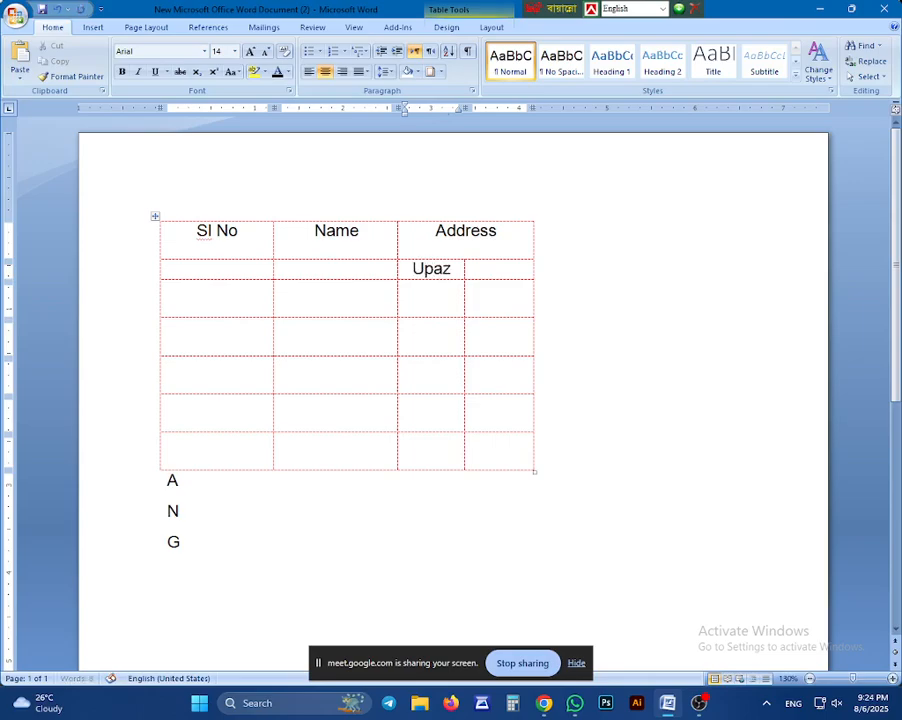
{"action": "type", "text": "il"}
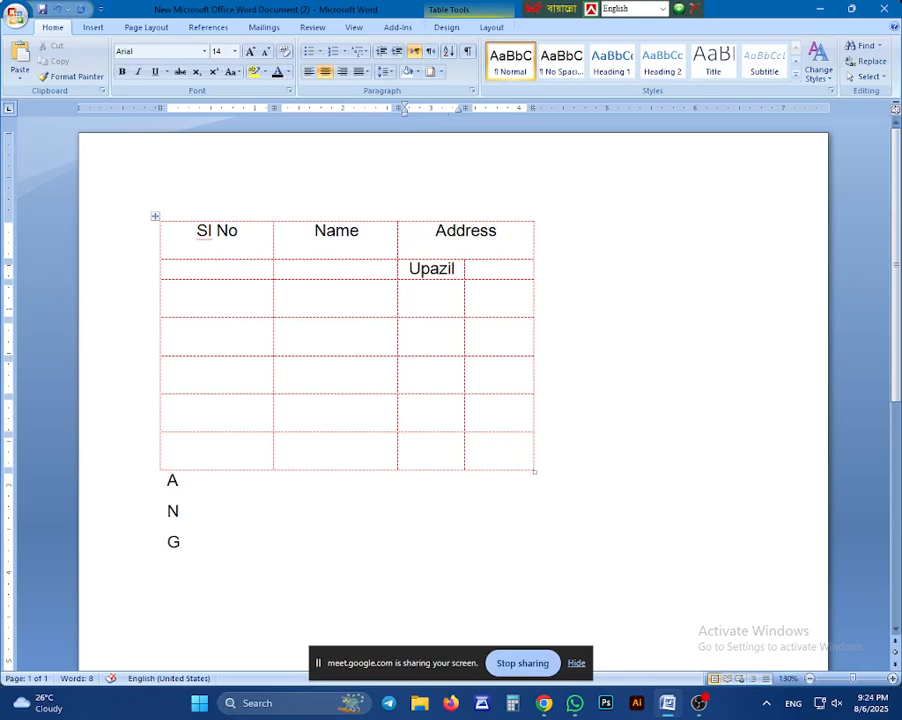
{"action": "type", "text": "A"}
{"action": "key", "text": "Tab"}
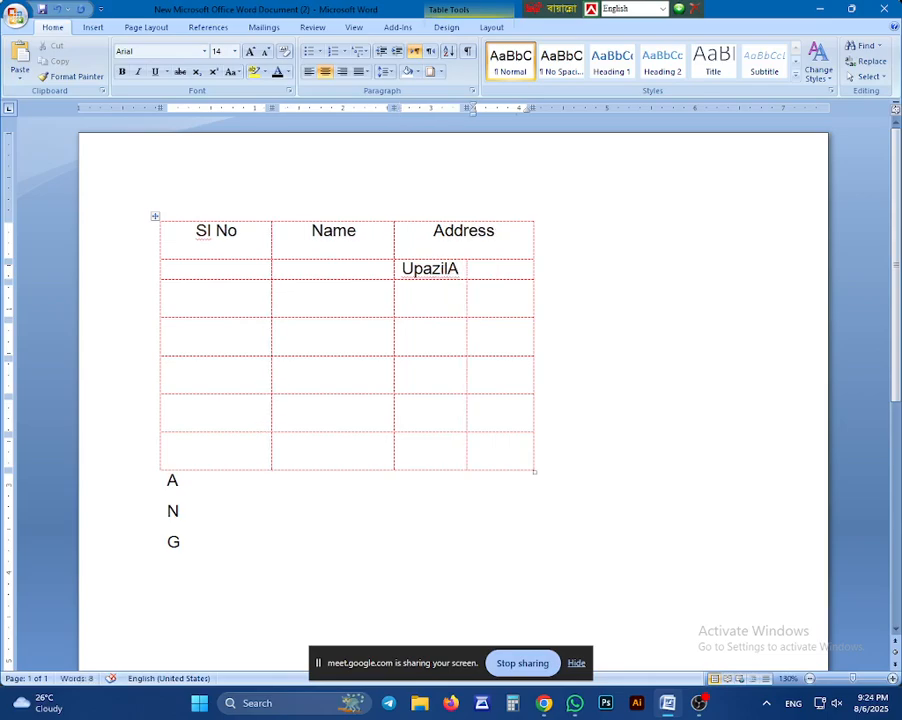
{"action": "type", "text": "dISTR"}
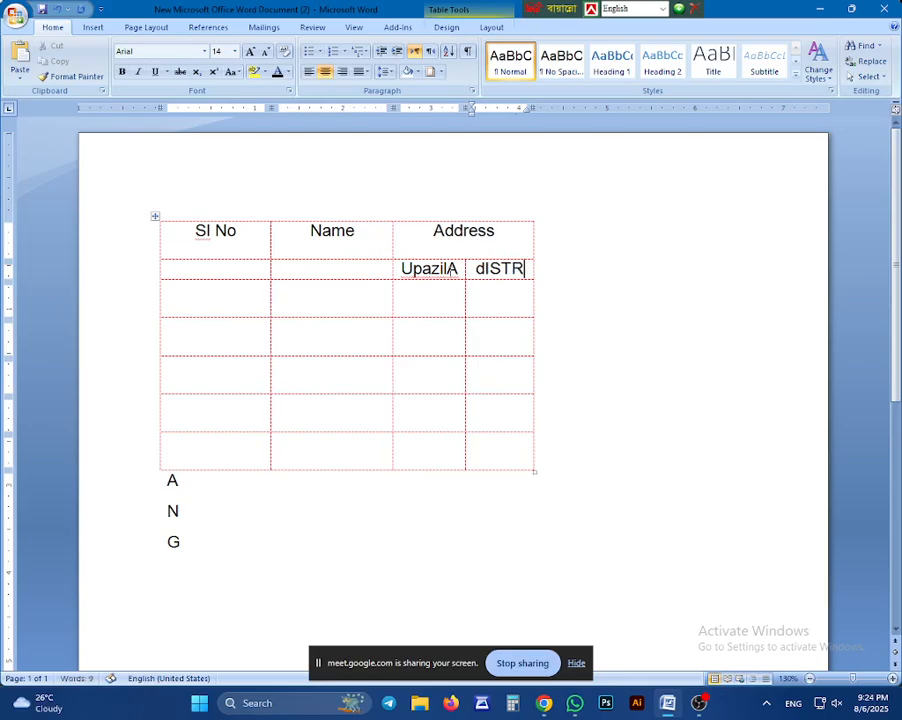
{"action": "type", "text": "ICT"}
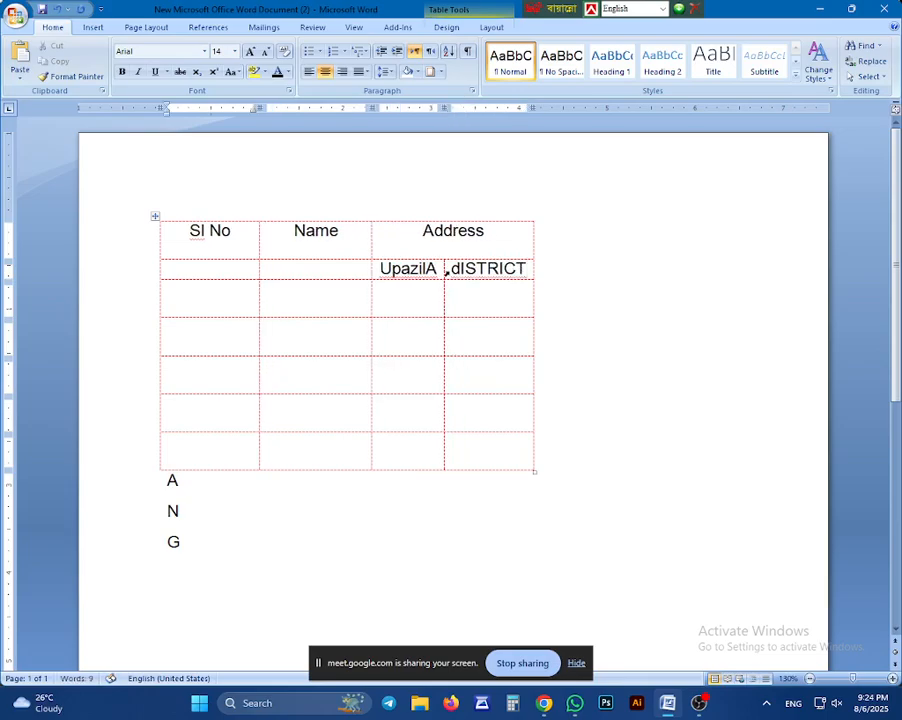
{"action": "key", "text": "Tab"}
Change the case of the second Address subheading so that it reads "District".
{"action": "left_click", "coordinate": [451, 269]}
{"action": "key", "text": "shift+End"}
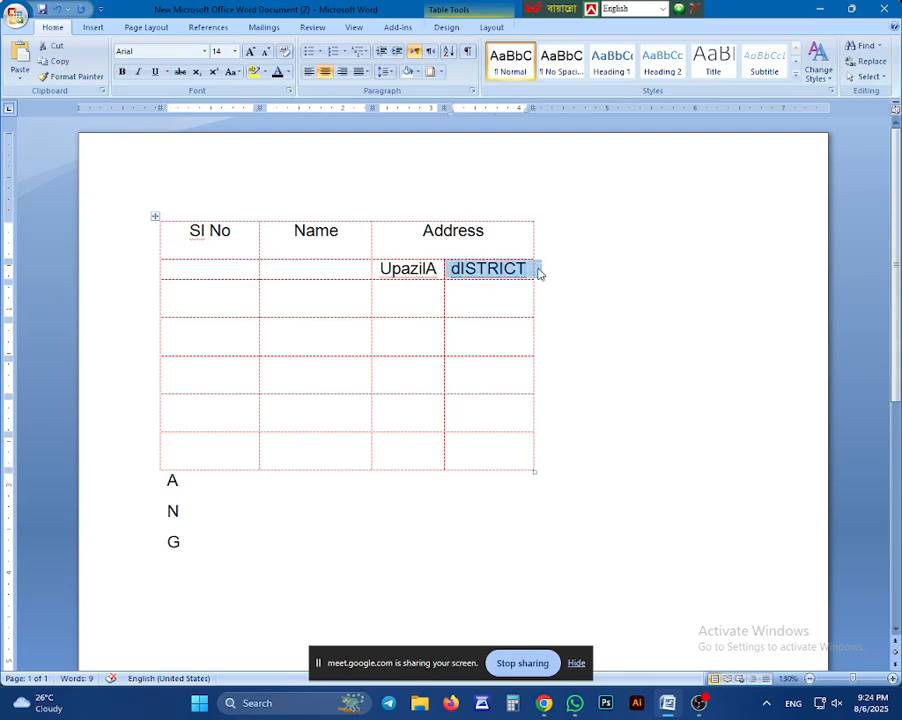
{"action": "key", "text": "shift+F3"}
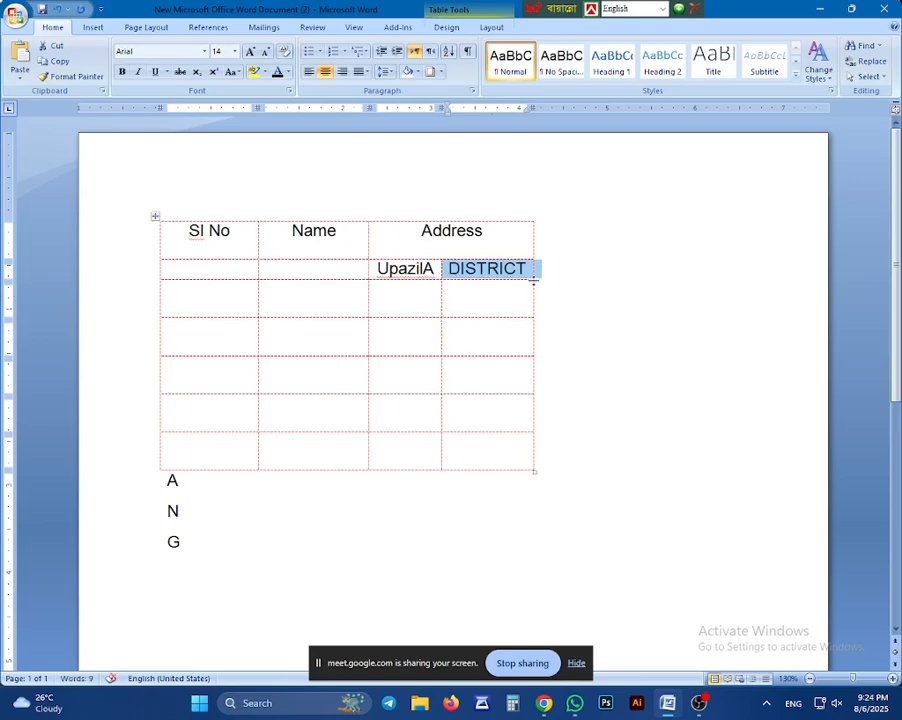
{"action": "key", "text": "shift+F3"}
{"action": "key", "text": "shift+F3"}
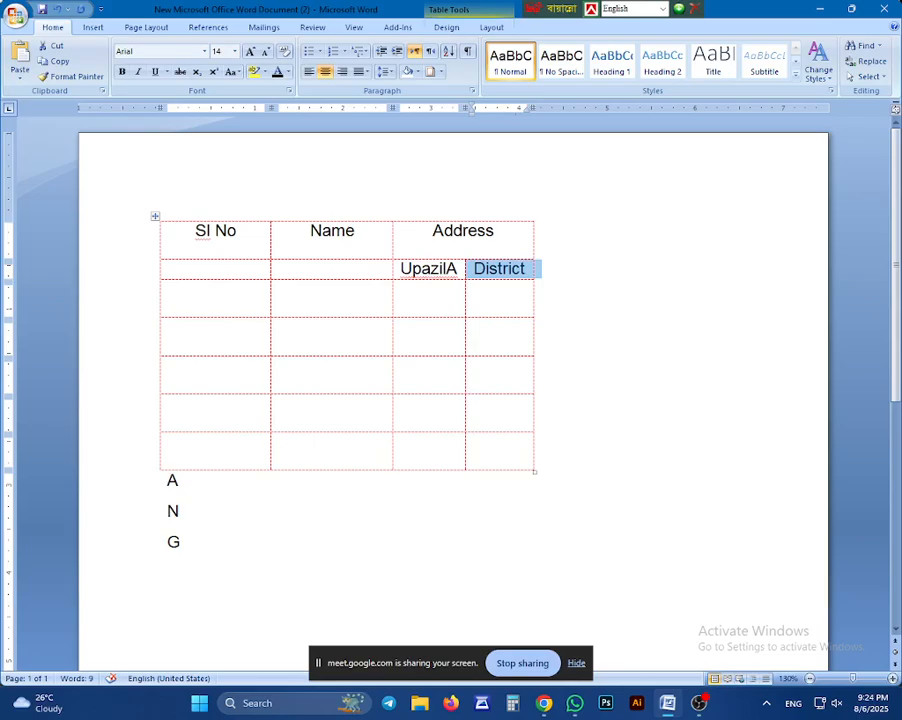
Change the case of the first Address subheading so that it reads "Upazila".
{"action": "left_click_drag", "start_coordinate": [457, 268], "coordinate": [396, 268]}
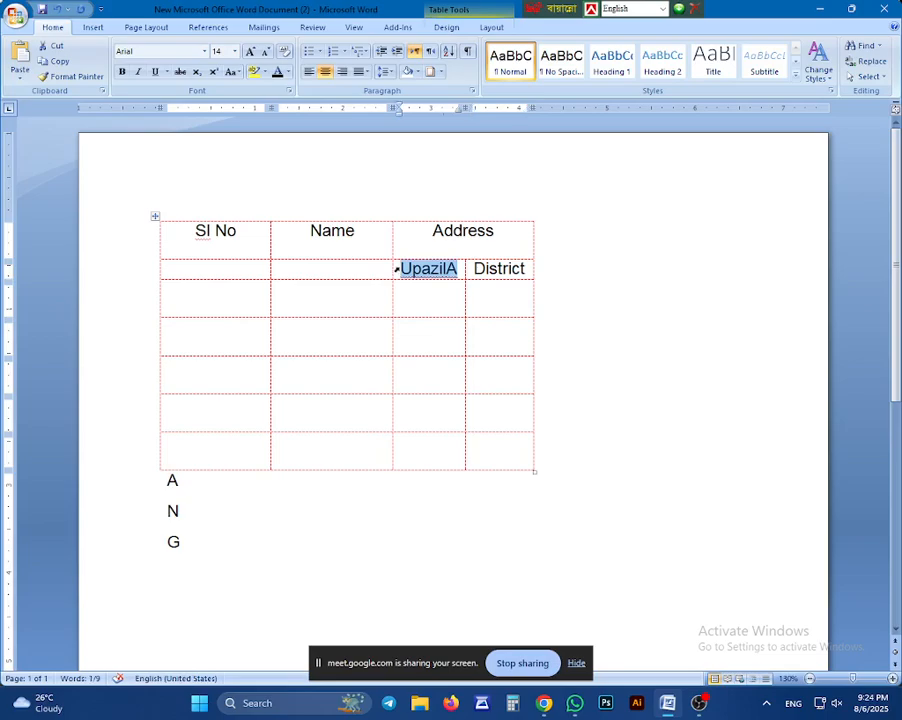
{"action": "key", "text": "shift+F3"}
{"action": "key", "text": "shift+F3"}
{"action": "key", "text": "shift+F3"}
{"action": "key", "text": "shift+F3"}
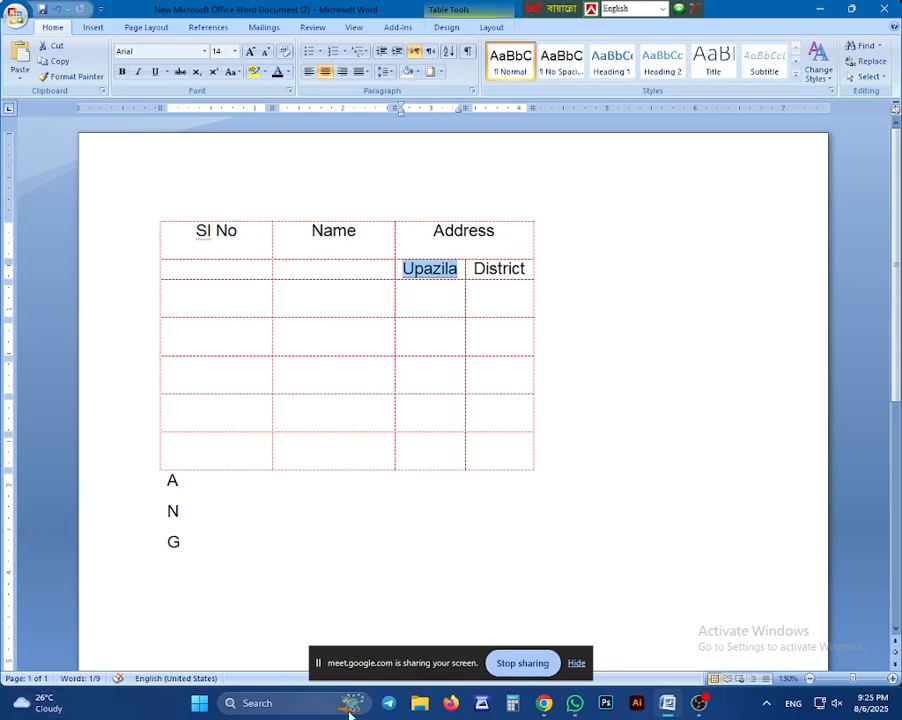
{"action": "left_click", "coordinate": [536, 287]}
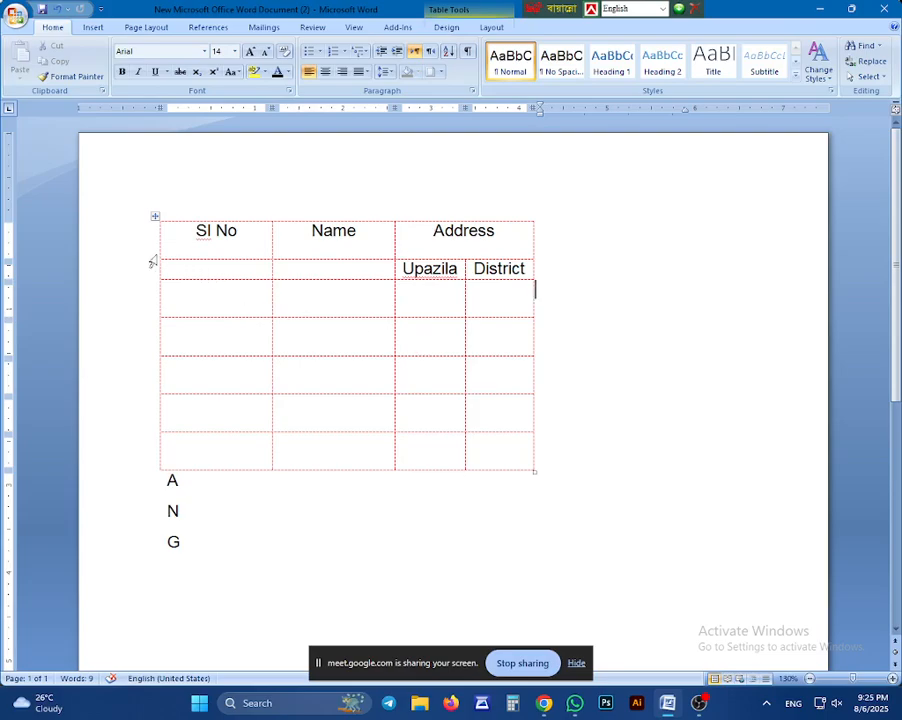
Remove the borders of the whole table with All Borders and restore them with the same option.
{"action": "left_click", "coordinate": [155, 217]}
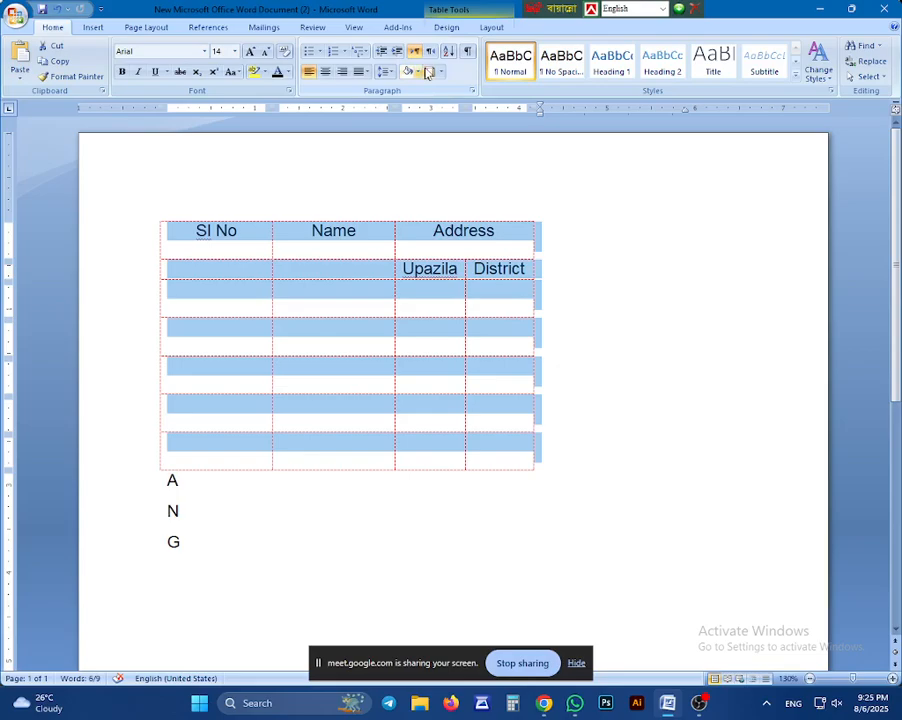
{"action": "left_click", "coordinate": [445, 73]}
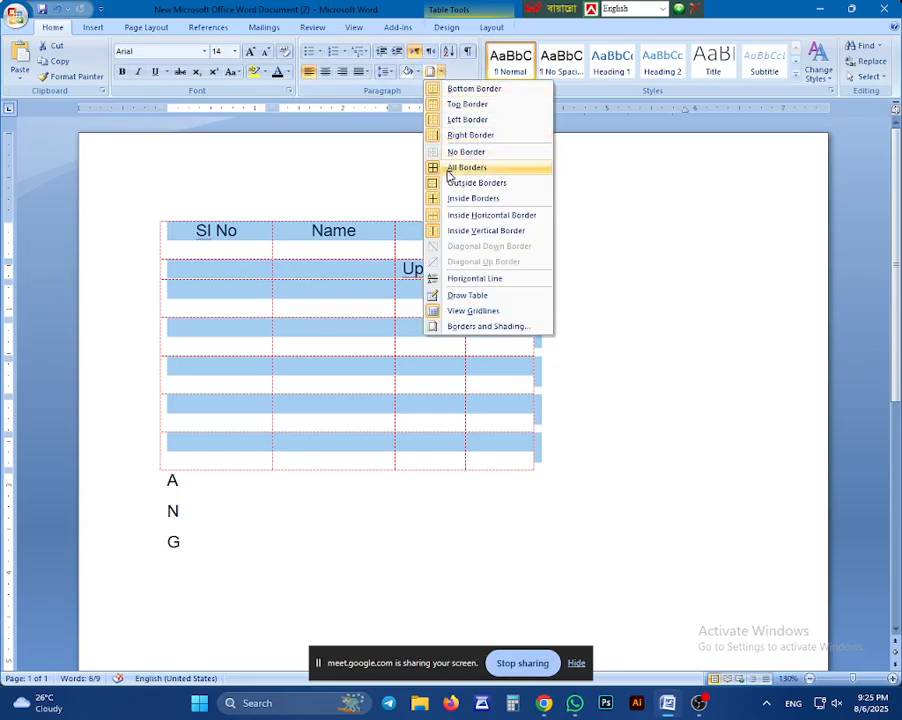
{"action": "left_click", "coordinate": [447, 167]}
{"action": "left_click", "coordinate": [463, 337]}
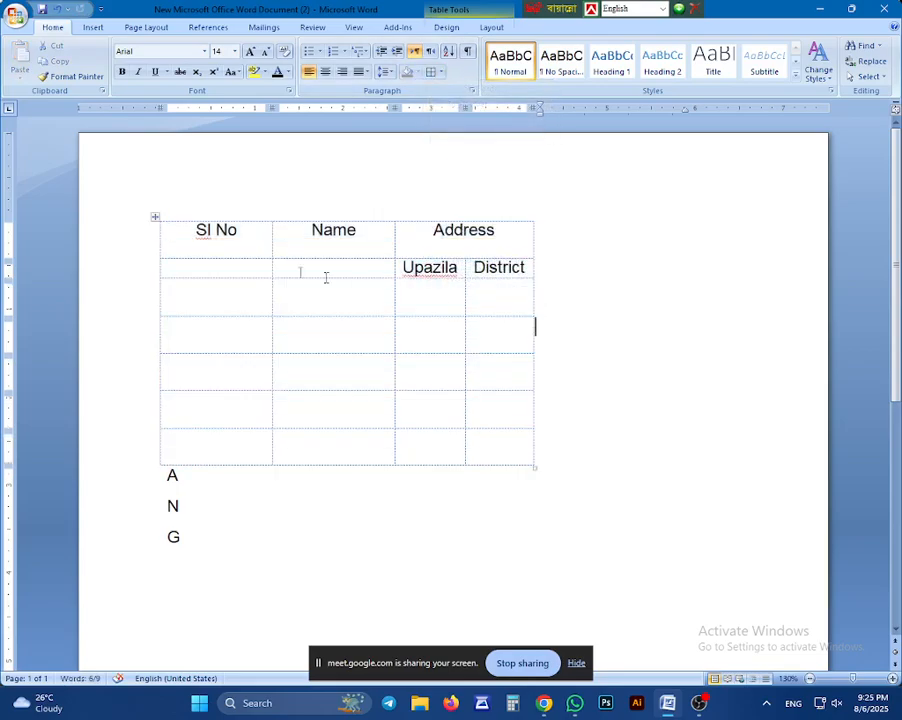
{"action": "left_click", "coordinate": [156, 218]}
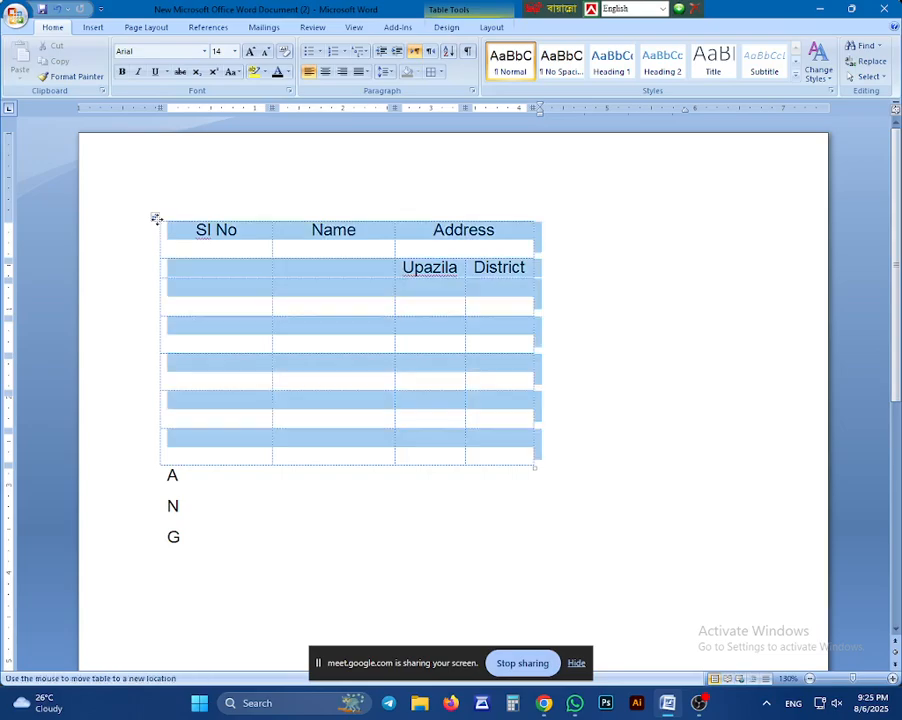
{"action": "left_click", "coordinate": [440, 72]}
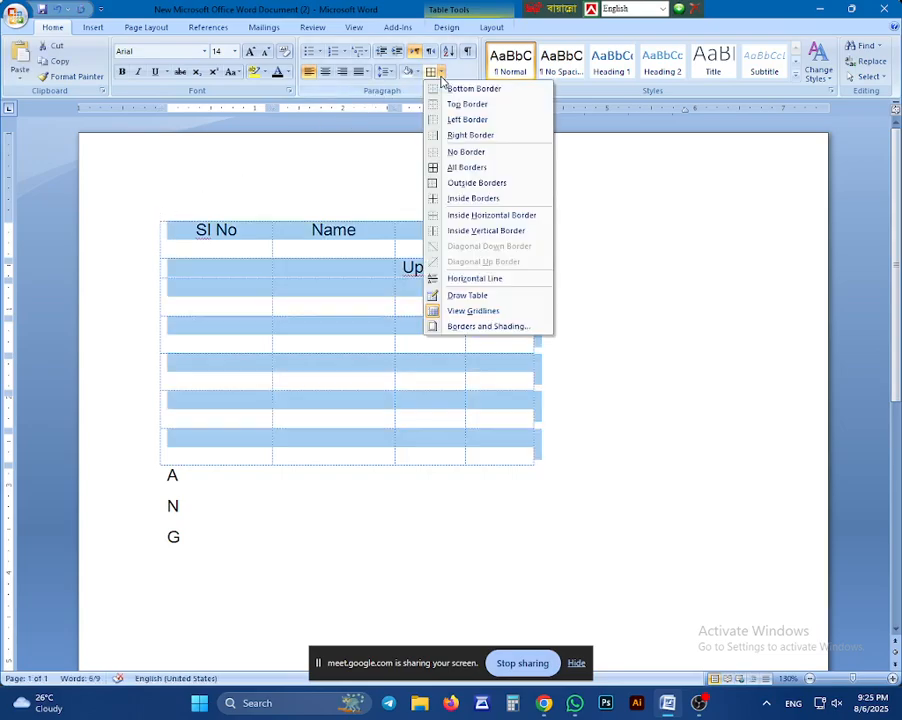
{"action": "left_click", "coordinate": [466, 168]}
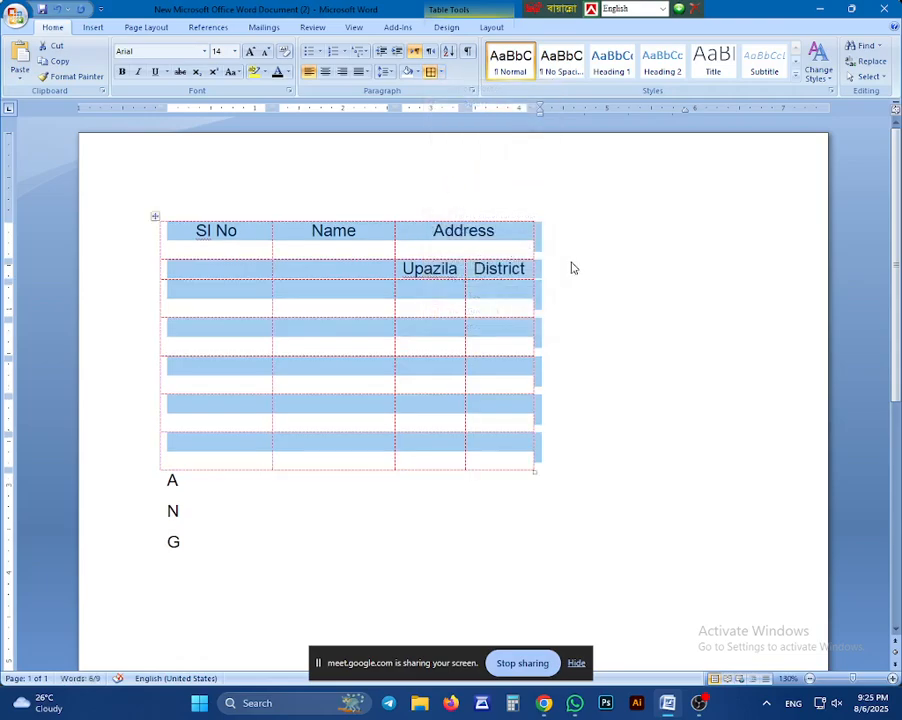
{"action": "left_click", "coordinate": [540, 268]}
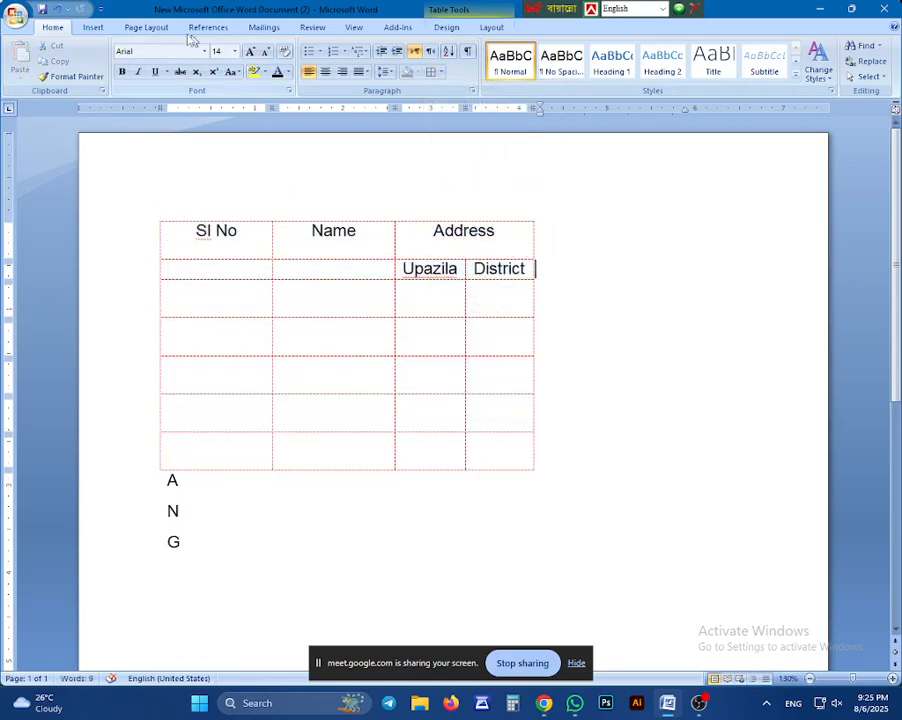
Add a Box page border with the ½ pt line in automatic colour to the whole document.
{"action": "left_click", "coordinate": [142, 27]}
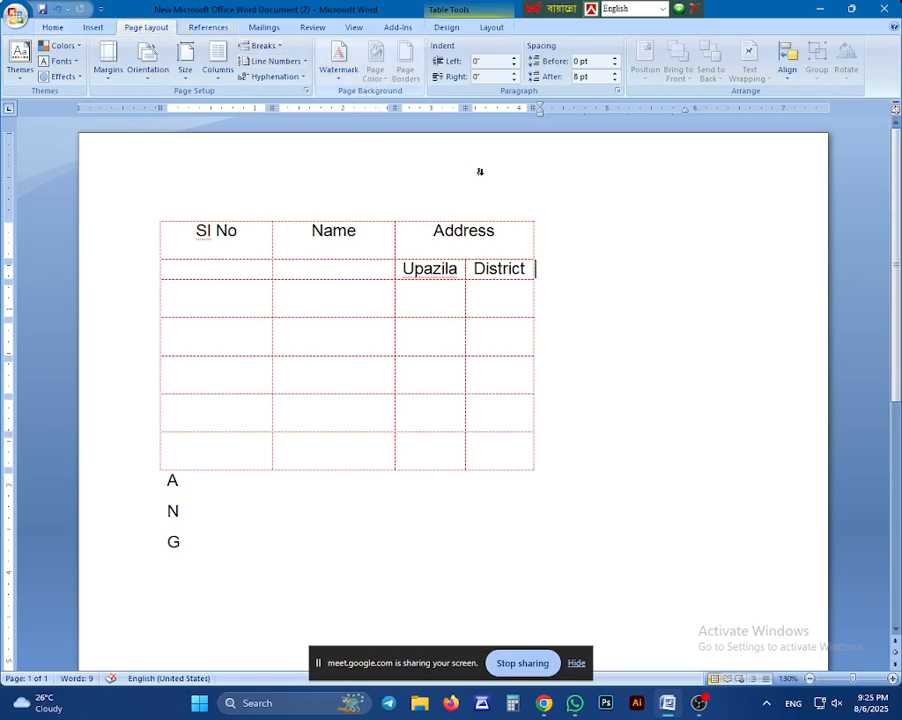
{"action": "left_click", "coordinate": [544, 230]}
{"action": "left_click", "coordinate": [405, 68]}
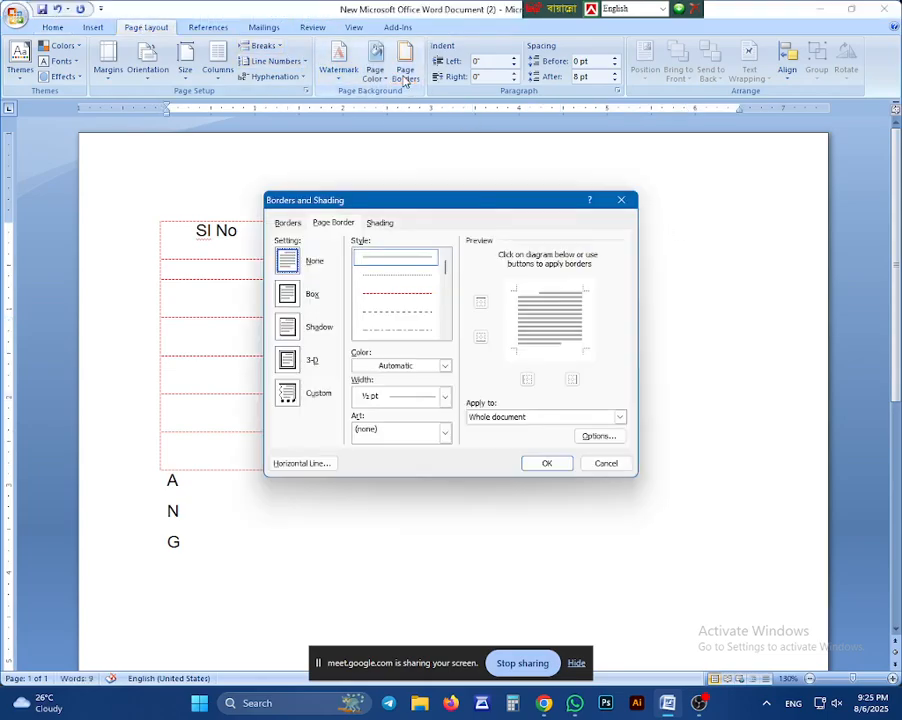
{"action": "left_click", "coordinate": [287, 294]}
{"action": "left_click", "coordinate": [547, 464]}
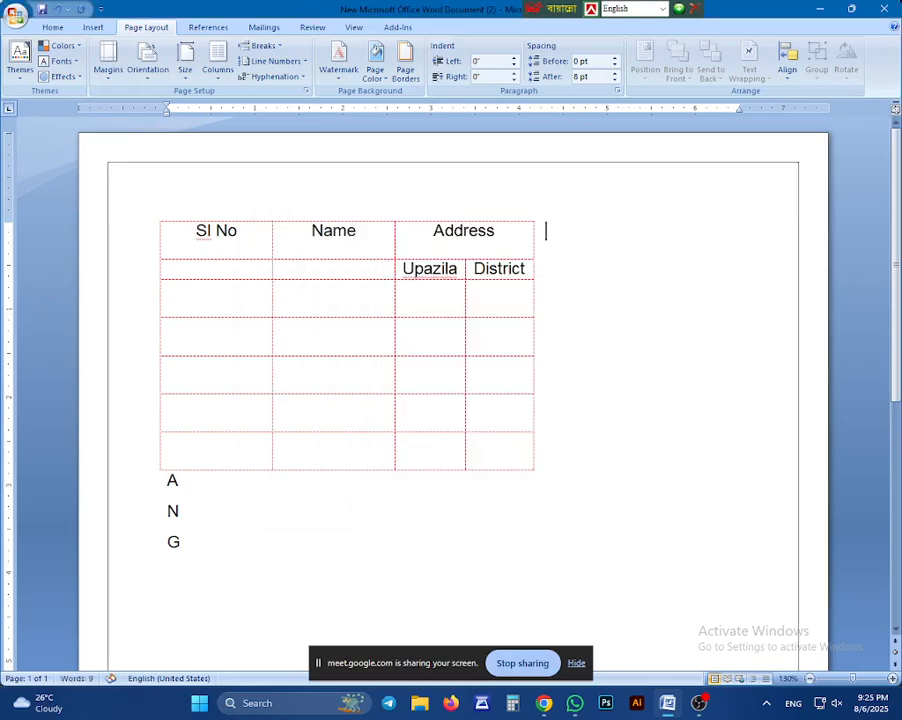
{"action": "scroll", "coordinate": [547, 464], "scroll_direction": "down", "scroll_amount": 2}
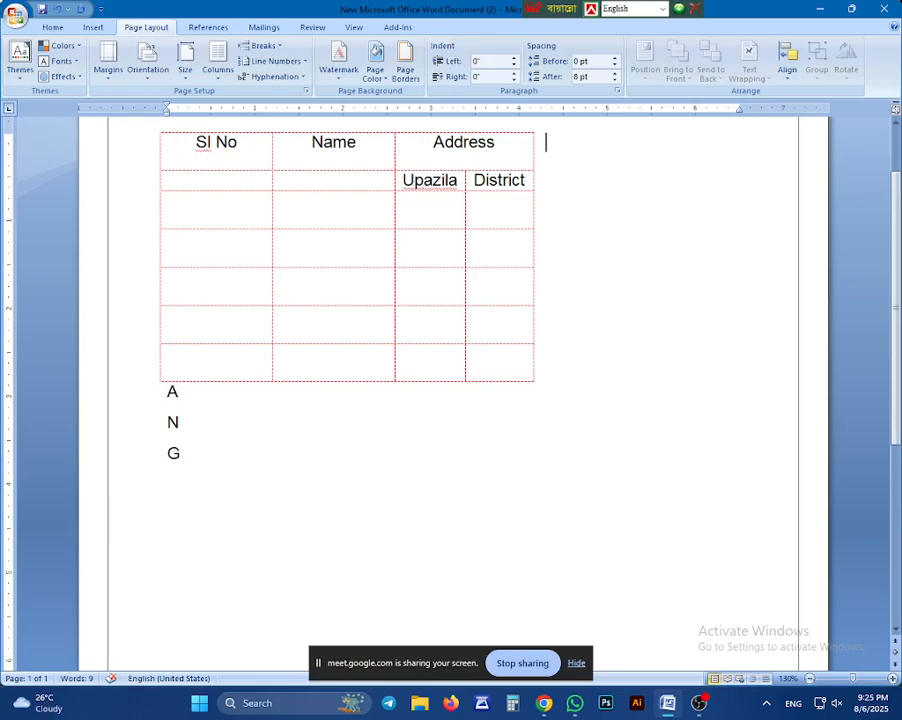
{"action": "scroll", "coordinate": [453, 390], "scroll_direction": "down", "scroll_amount": 4}
{"action": "scroll", "coordinate": [453, 390], "scroll_direction": "up", "scroll_amount": 3}
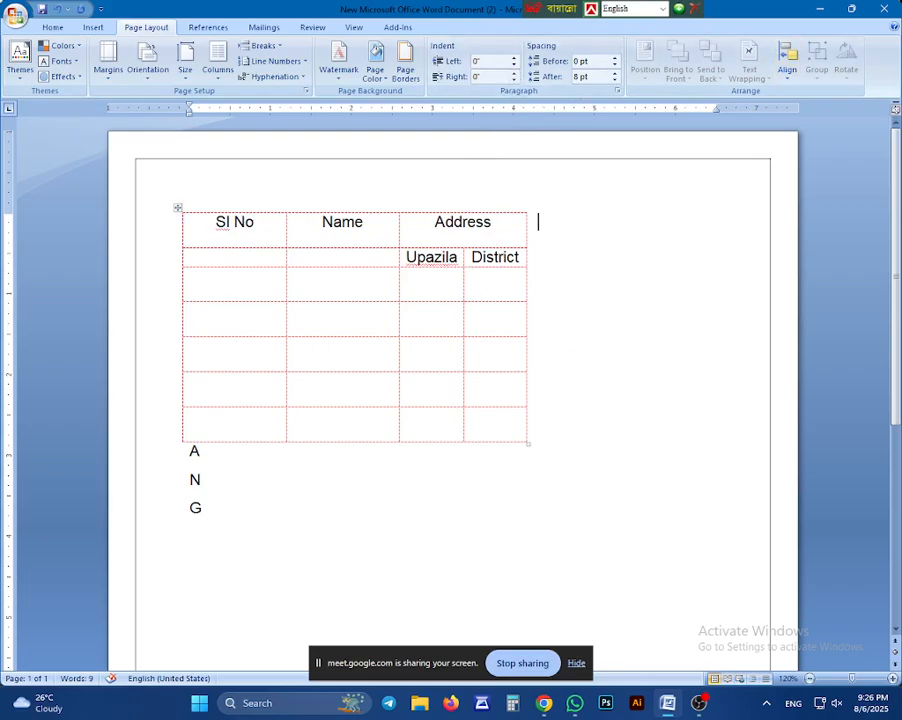
{"action": "scroll", "coordinate": [538, 221], "scroll_direction": "down", "scroll_amount": 5}
{"action": "scroll", "coordinate": [538, 221], "scroll_direction": "up", "scroll_amount": 4}
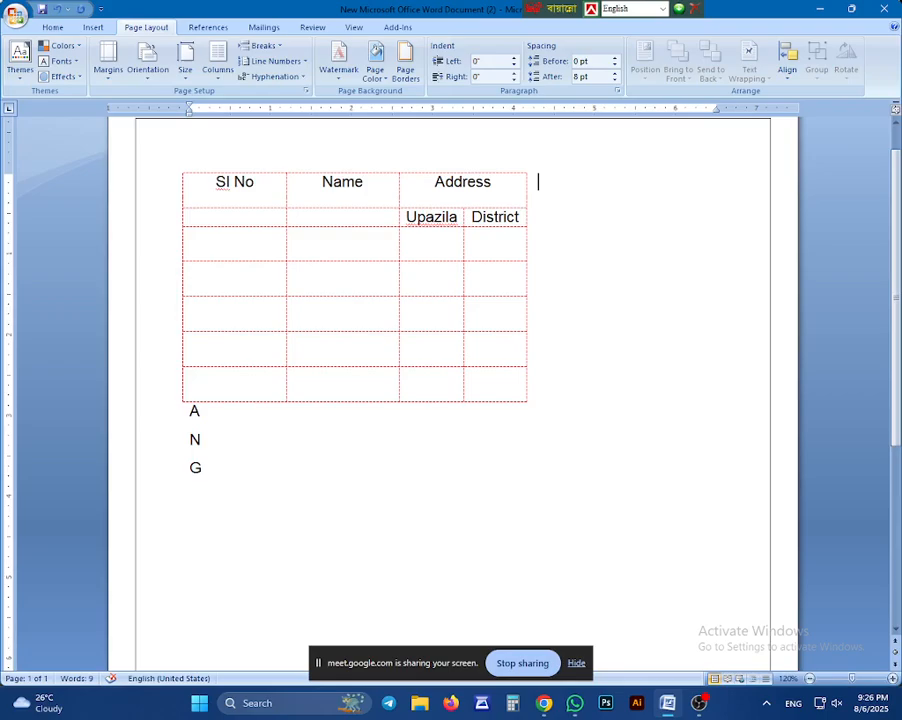